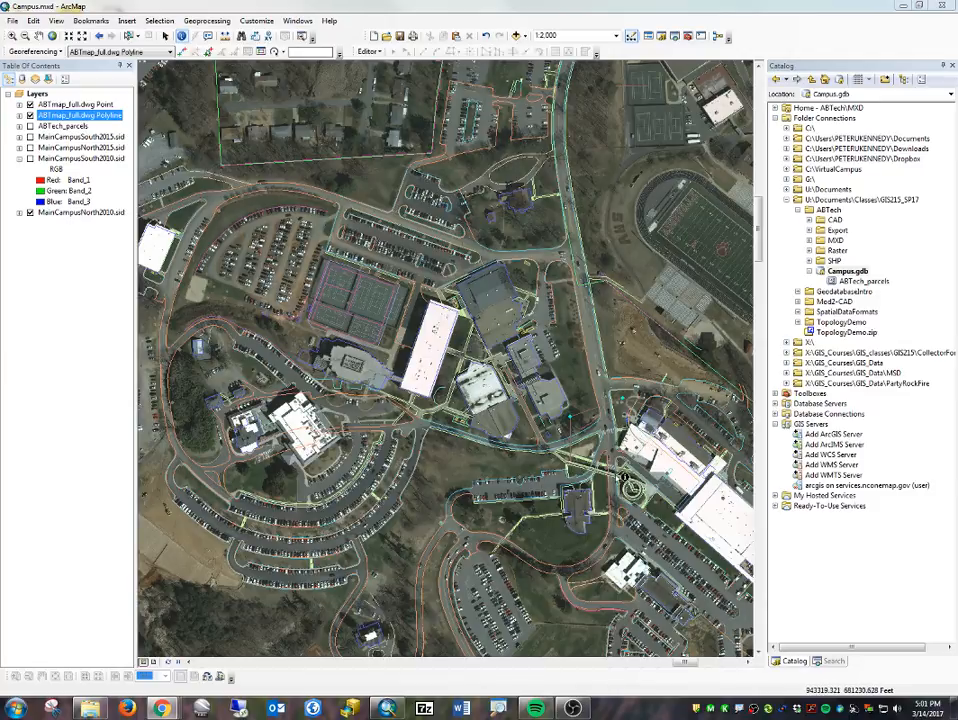
- Display the MainCampusNorth2015.sid imagery beneath the CAD linework
drag(692, 557, 377, 278)
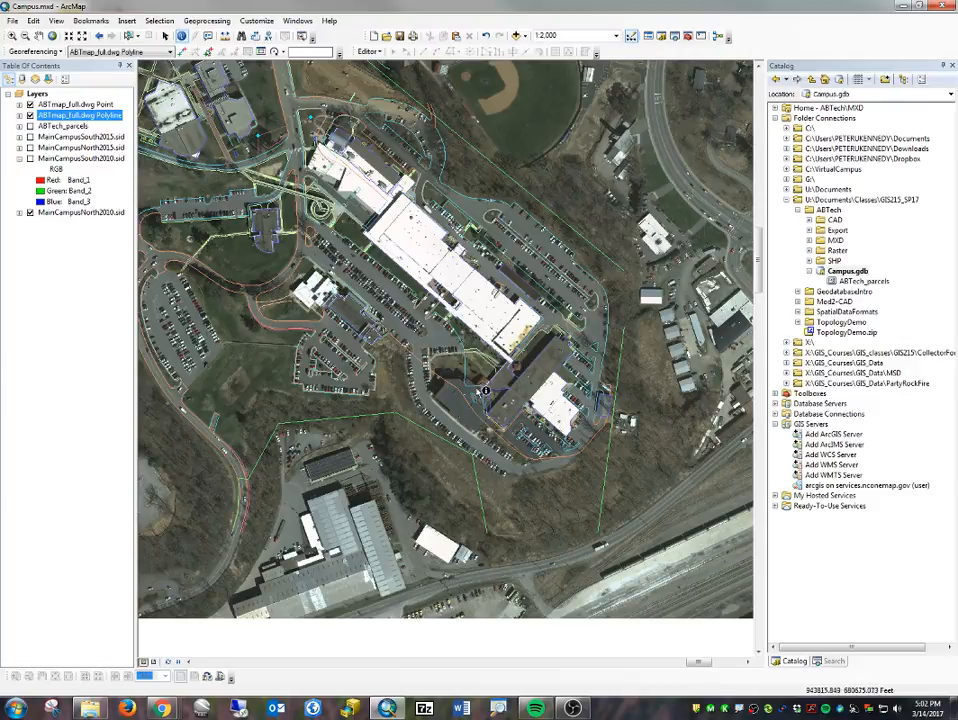
scroll(448, 400, up, 3)
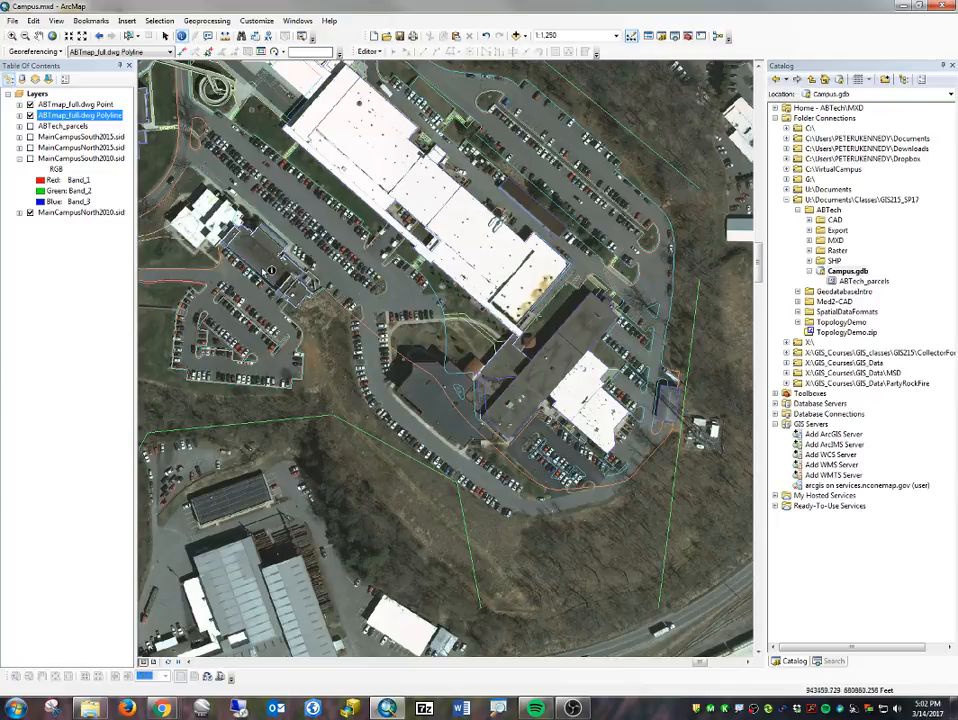
drag(357, 167, 551, 519)
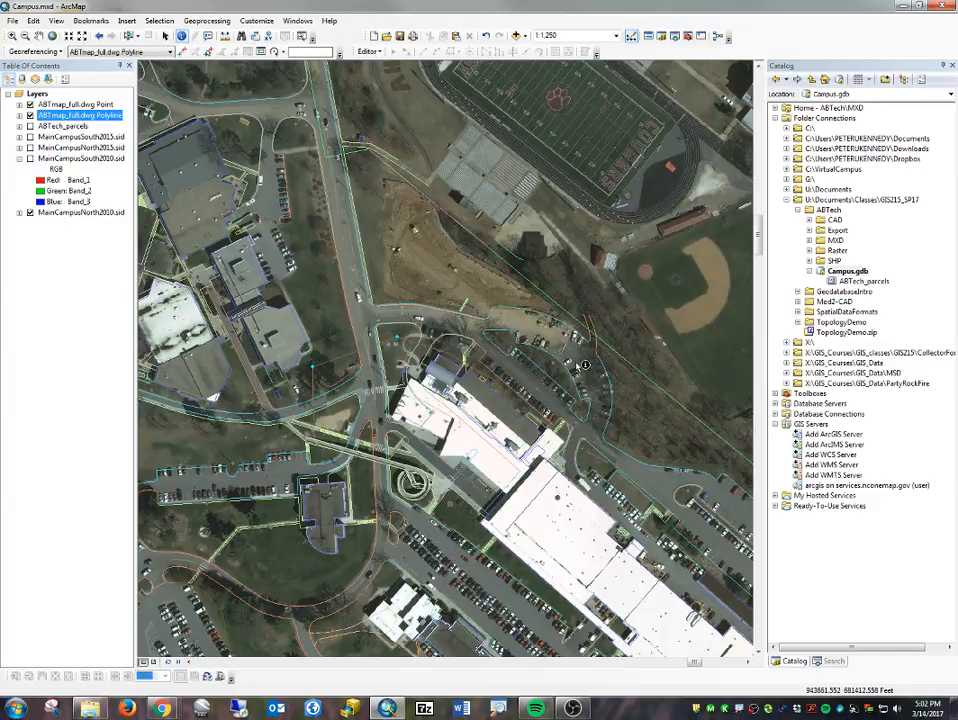
drag(234, 256, 594, 352)
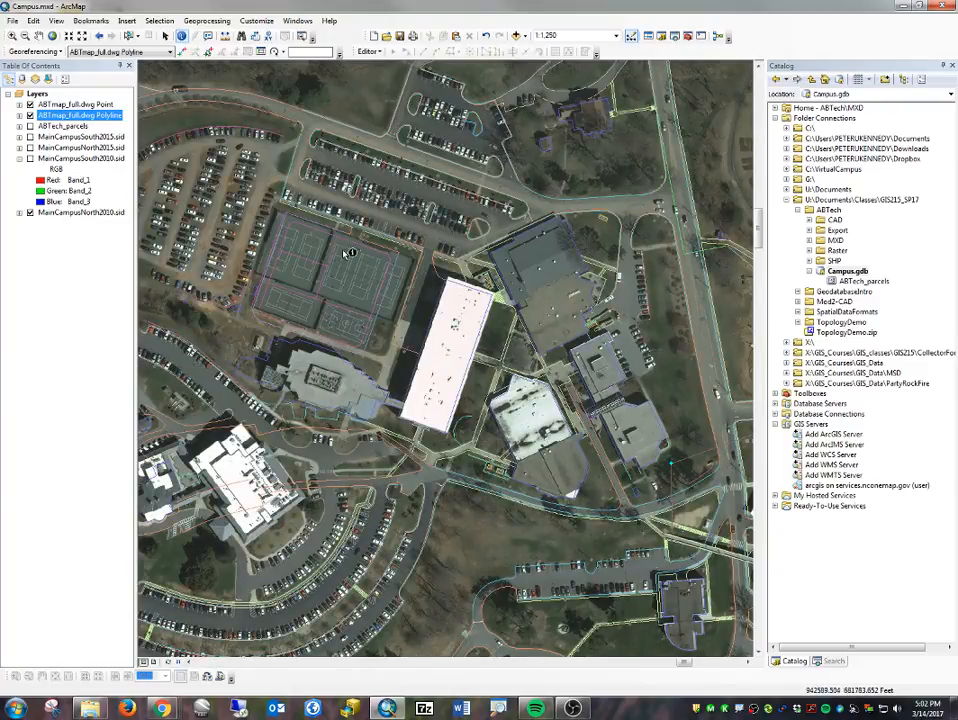
click(30, 148)
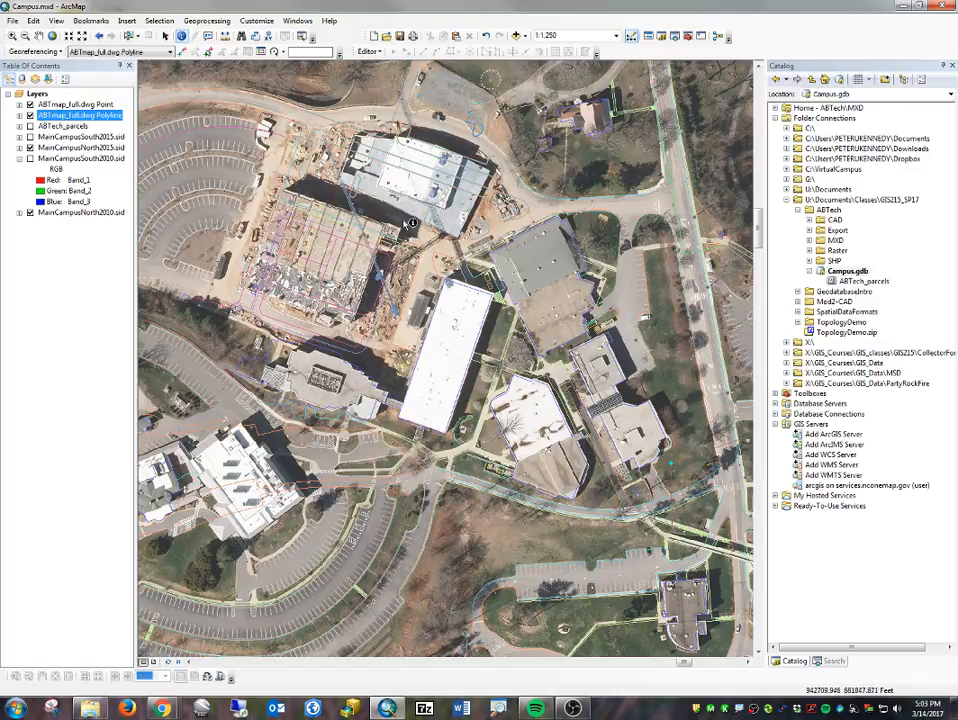
- Compare the 2015 and 2010 north campus imagery against the CAD lines around the parking lots and construction site
drag(217, 452, 379, 291)
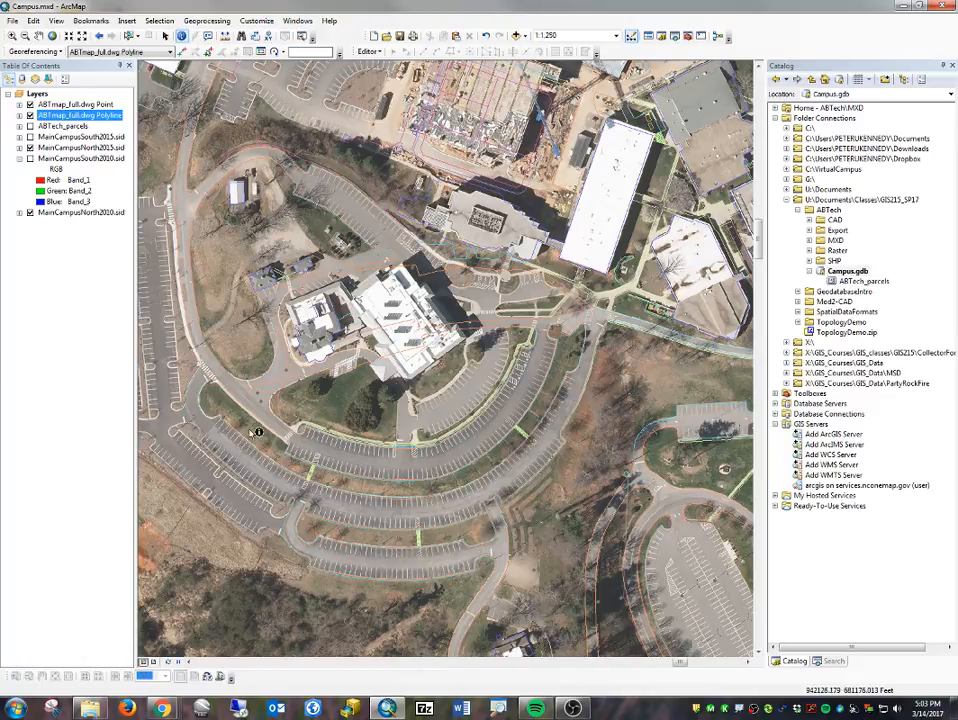
drag(221, 406, 398, 411)
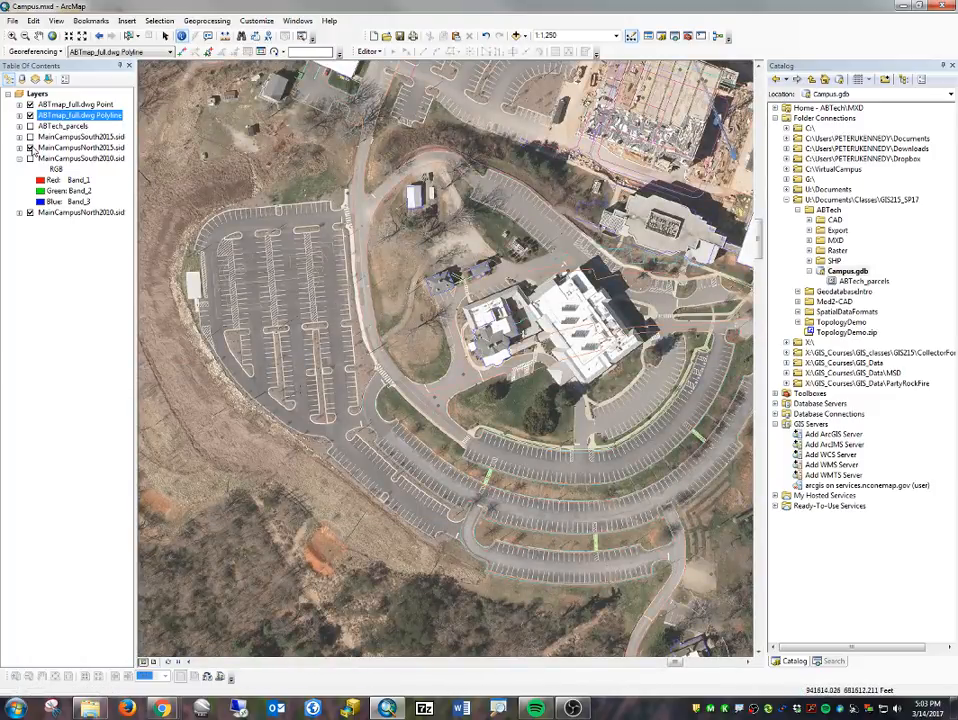
click(31, 148)
click(31, 148)
drag(632, 284, 433, 326)
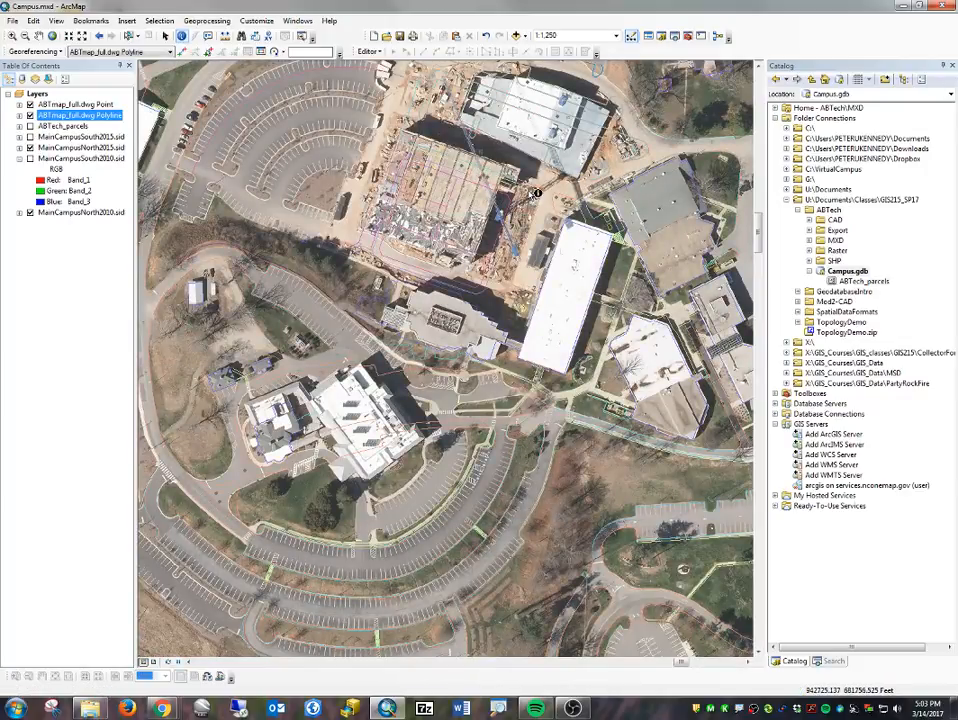
- Expand the ABTmap_full.dwg Polyline legend and identify which CAD layer the building outlines belong to
scroll(600, 272, down, 5)
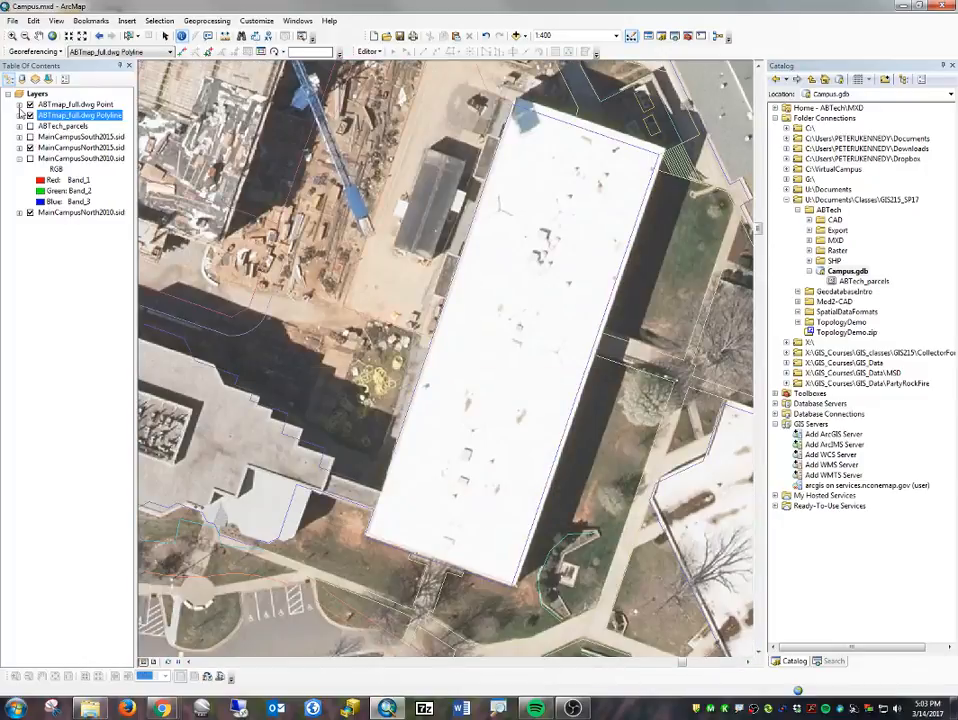
click(20, 116)
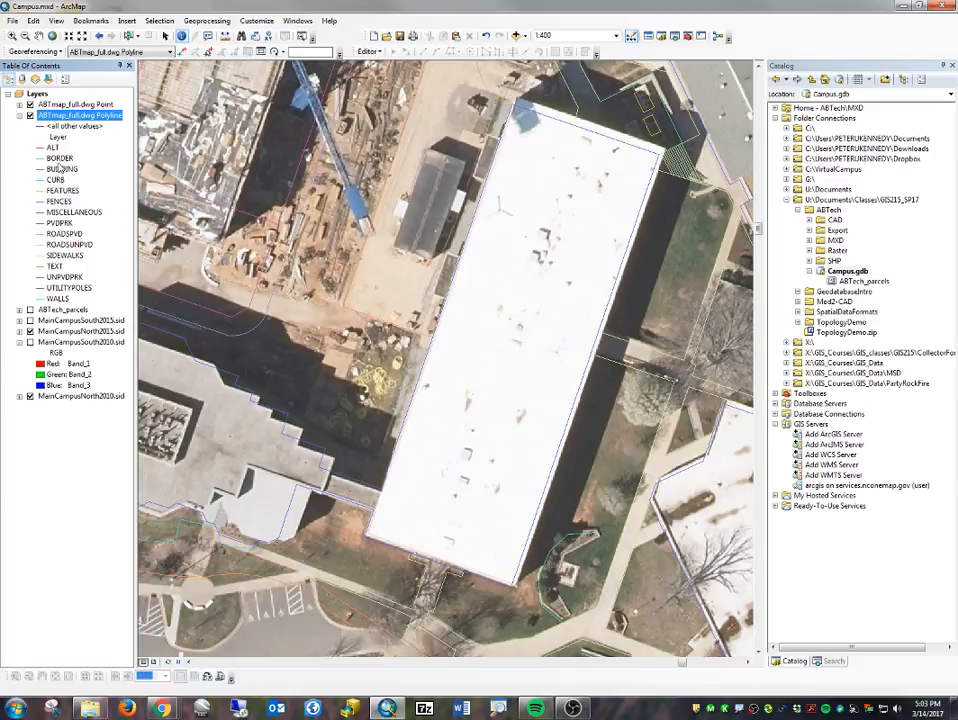
click(578, 389)
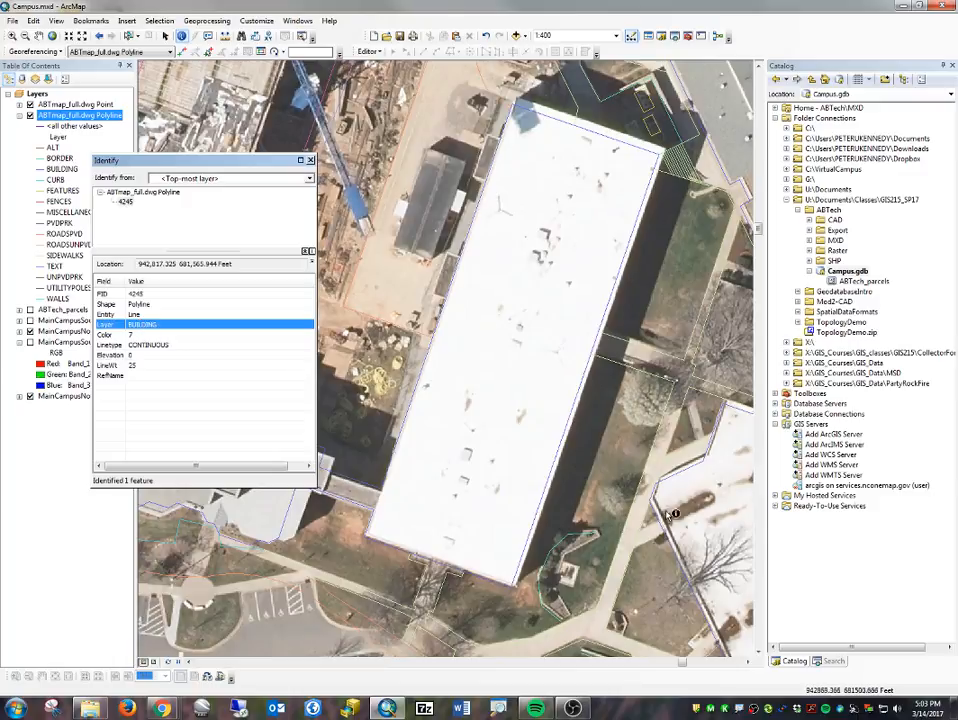
click(690, 474)
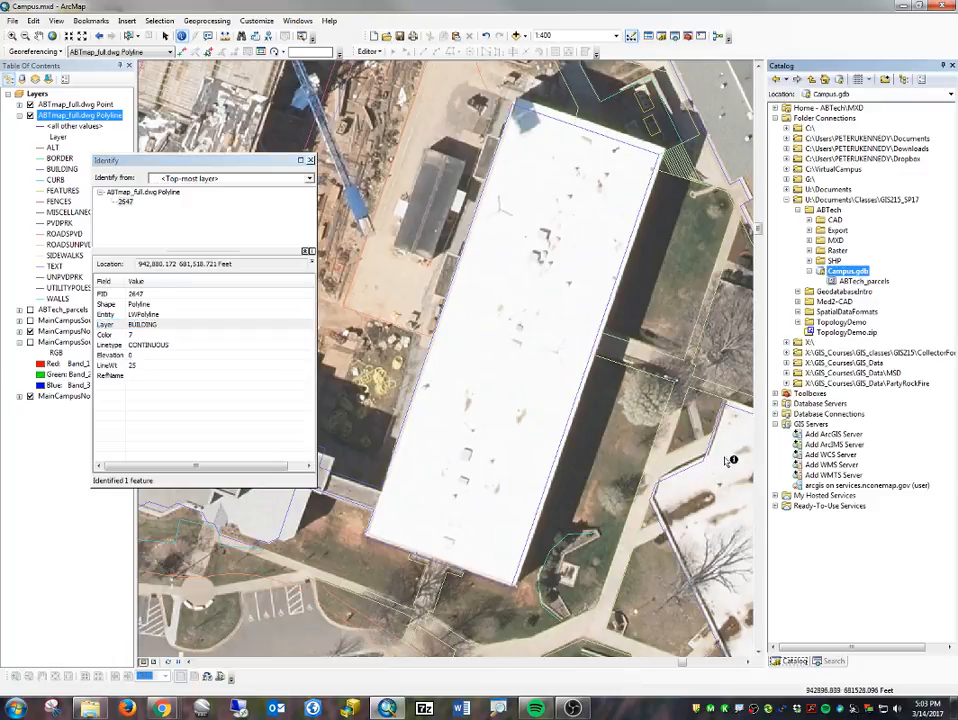
drag(705, 450, 352, 227)
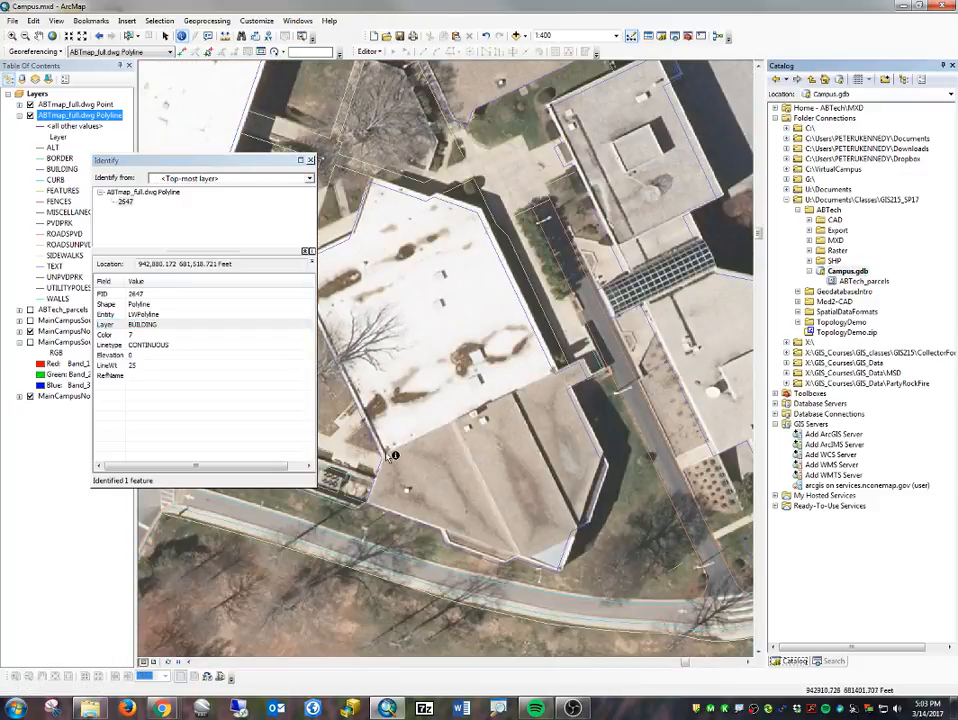
click(378, 449)
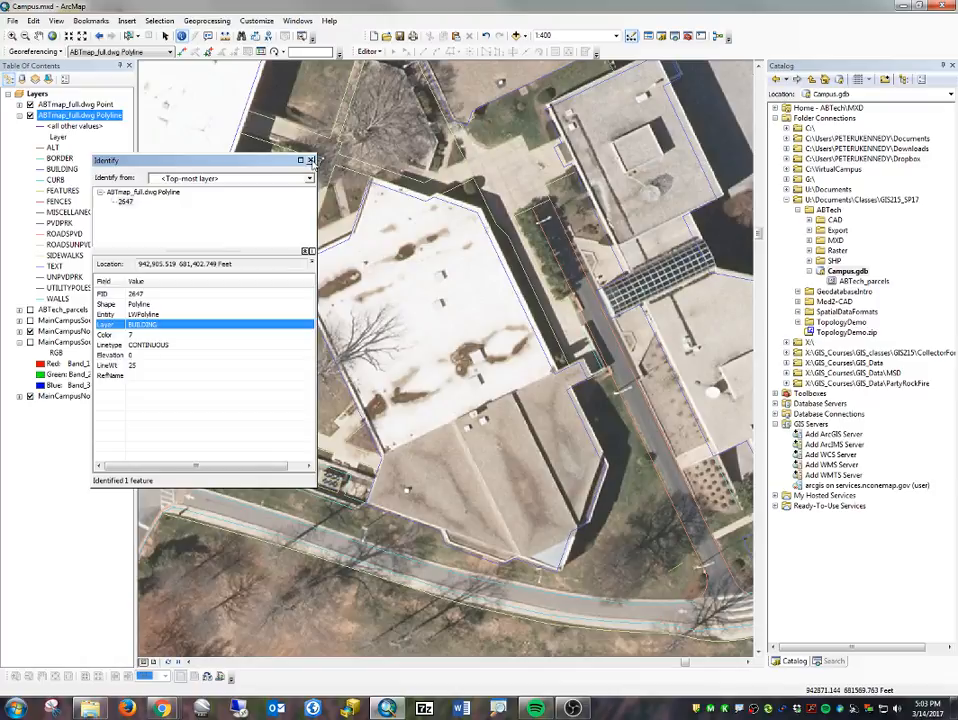
click(312, 161)
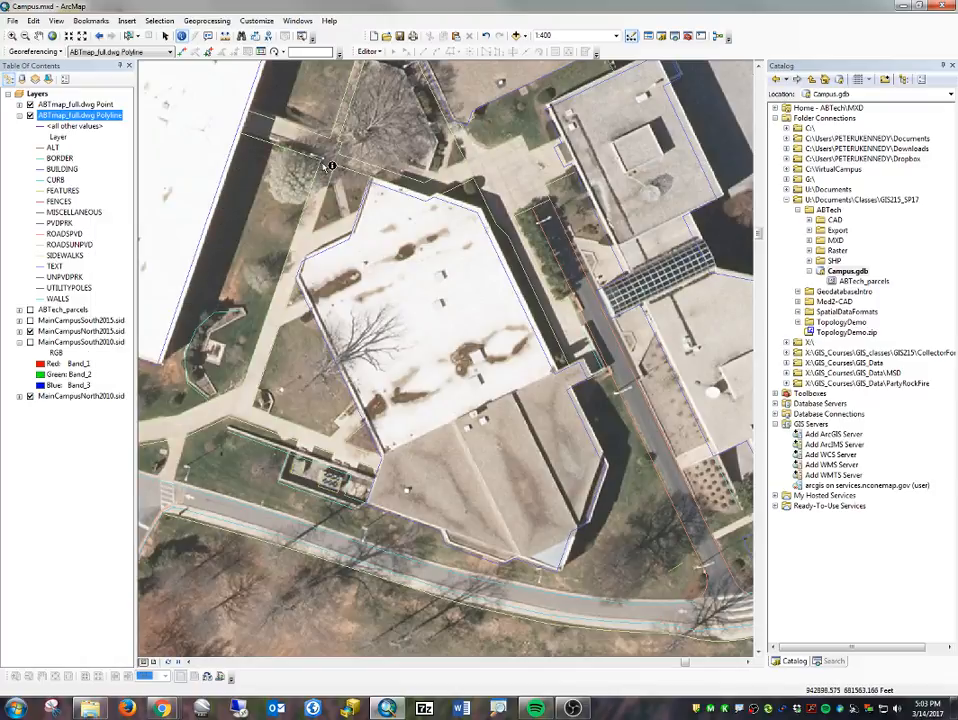
drag(603, 307, 368, 282)
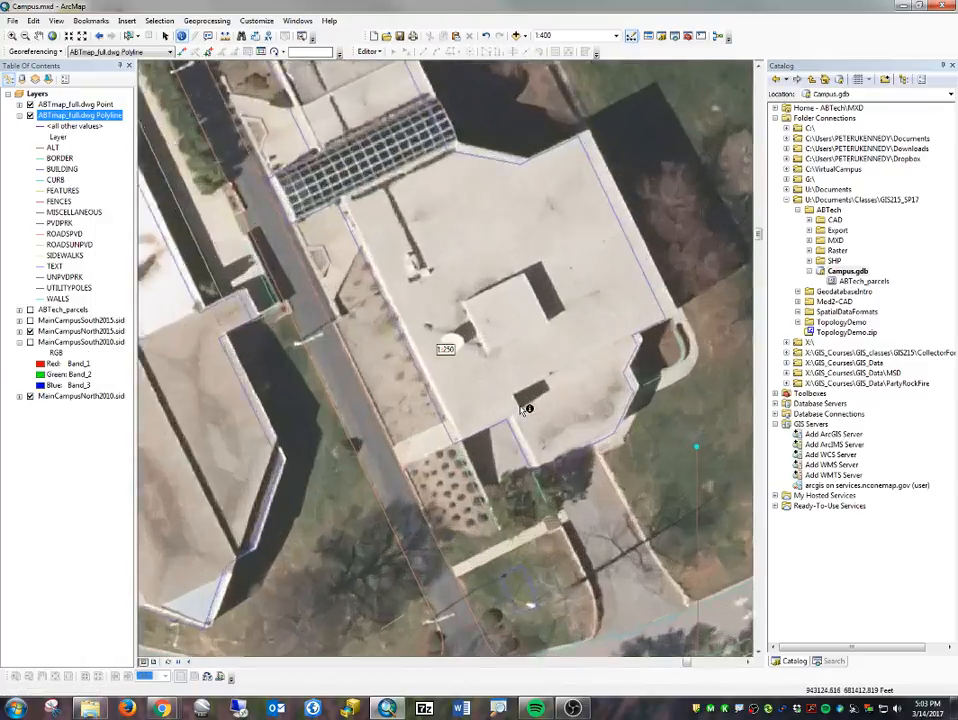
scroll(522, 400, up, 1)
scroll(510, 410, up, 1)
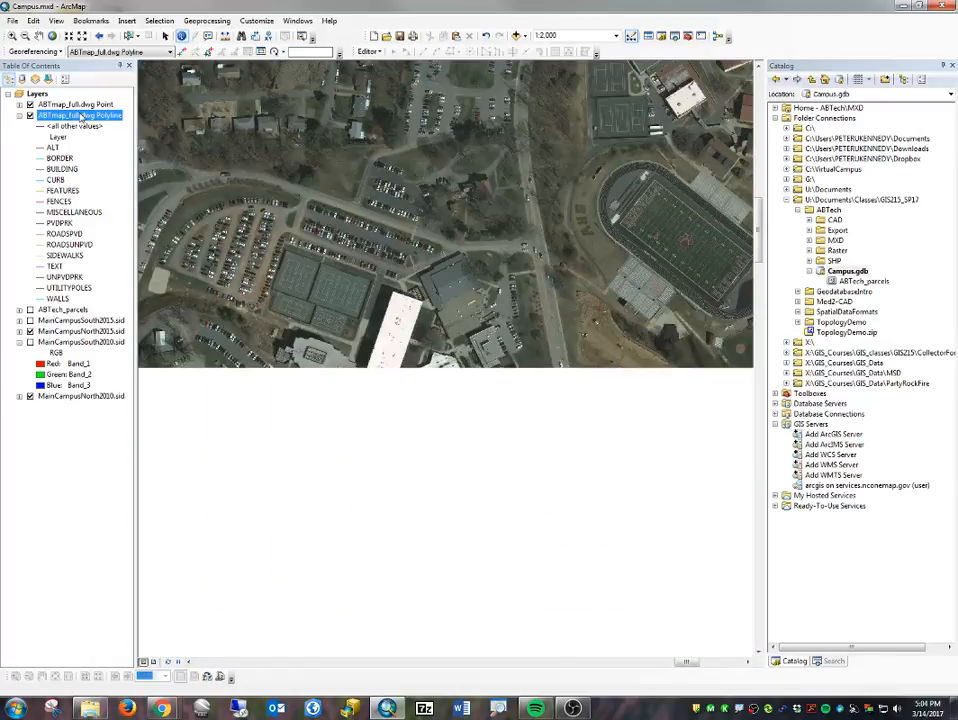
- Select by attributes the ABTmap_full.dwg Polyline features where "Layer" = 'BUILDING', as a new selection
click(156, 22)
click(165, 34)
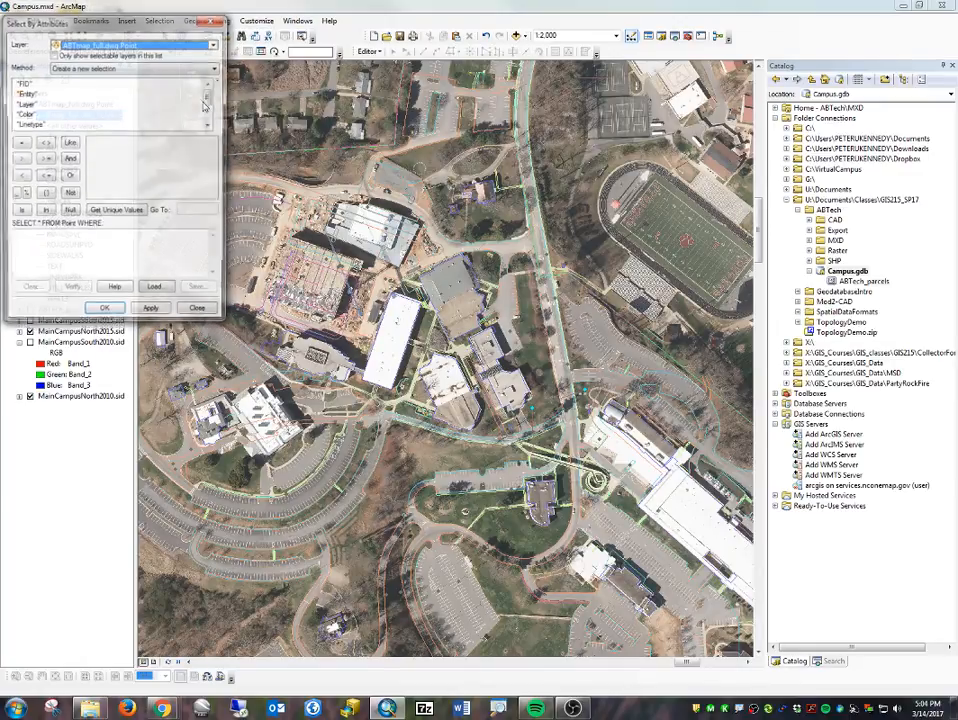
click(130, 45)
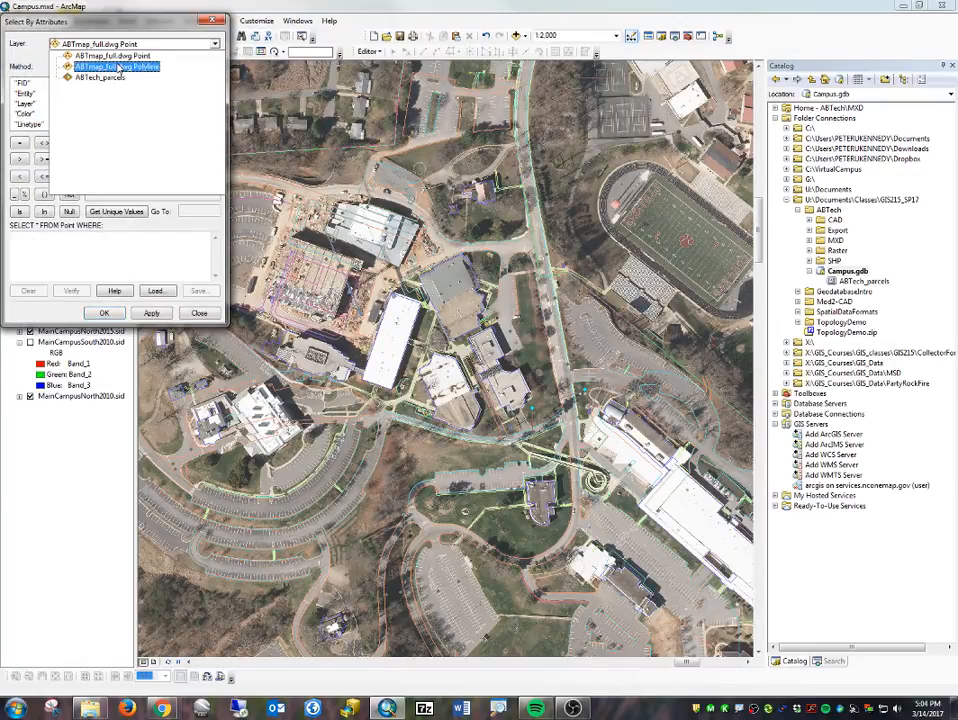
click(118, 67)
double_click(26, 103)
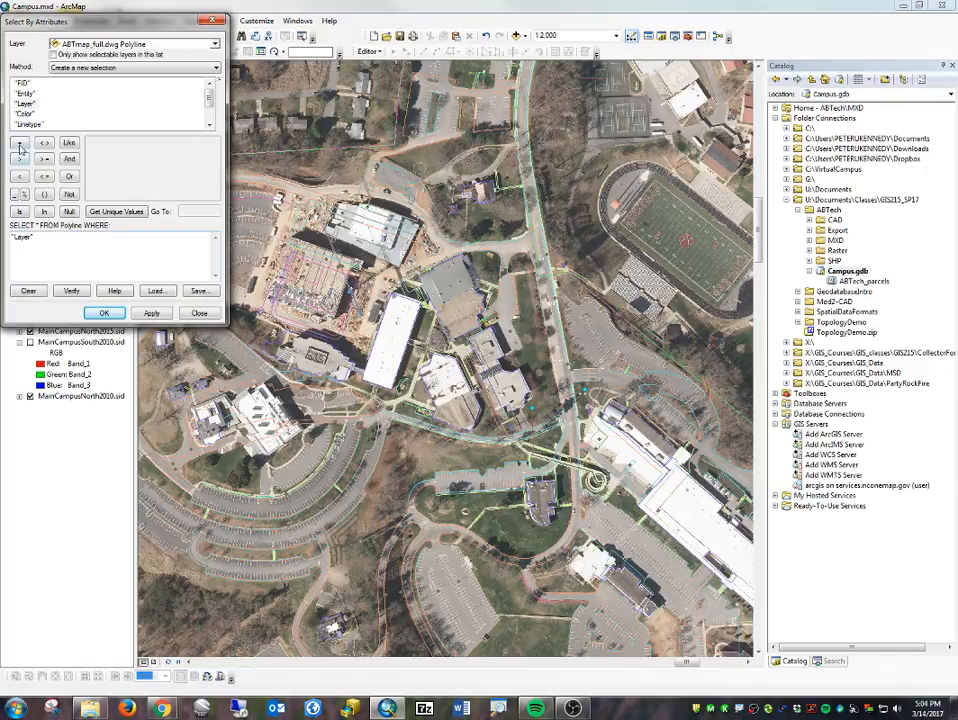
click(19, 142)
click(100, 212)
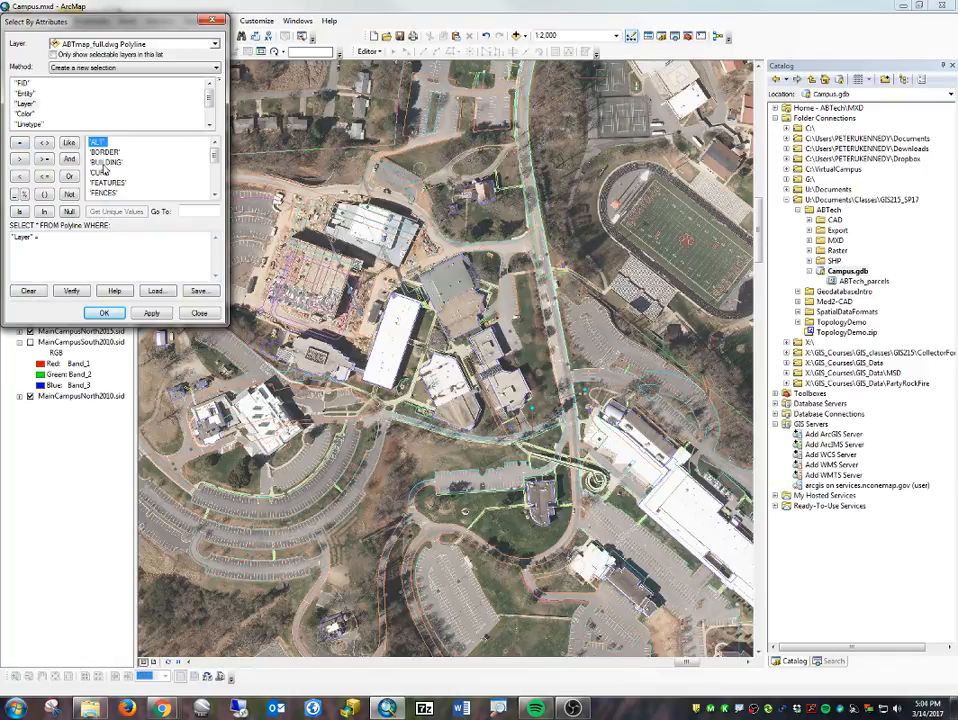
double_click(103, 163)
click(114, 310)
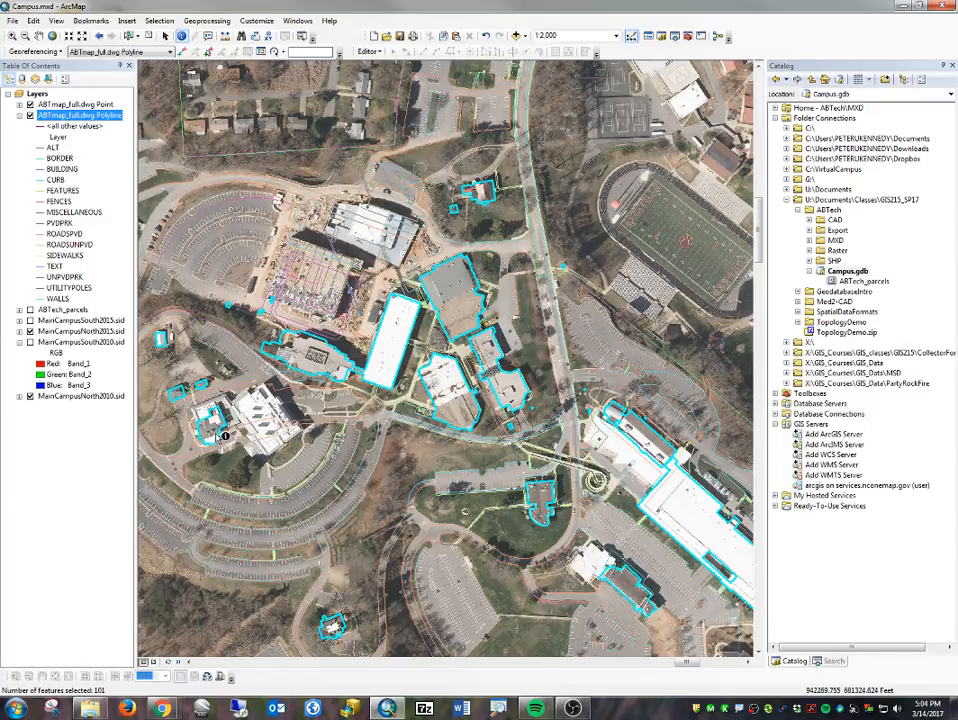
drag(627, 565, 499, 498)
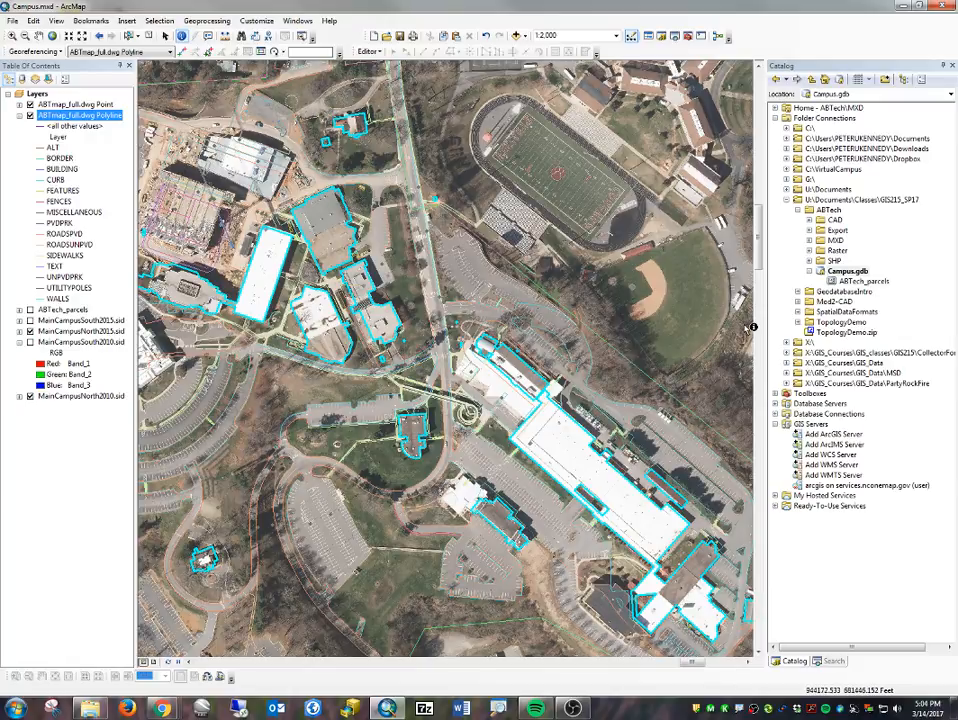
drag(692, 493, 572, 467)
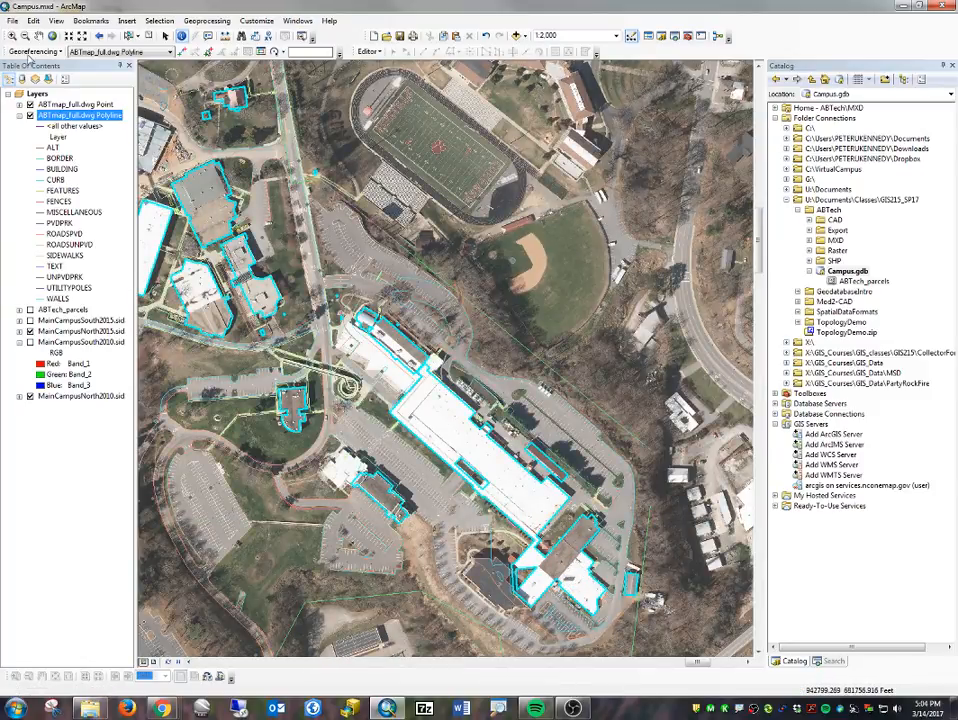
right_click(52, 117)
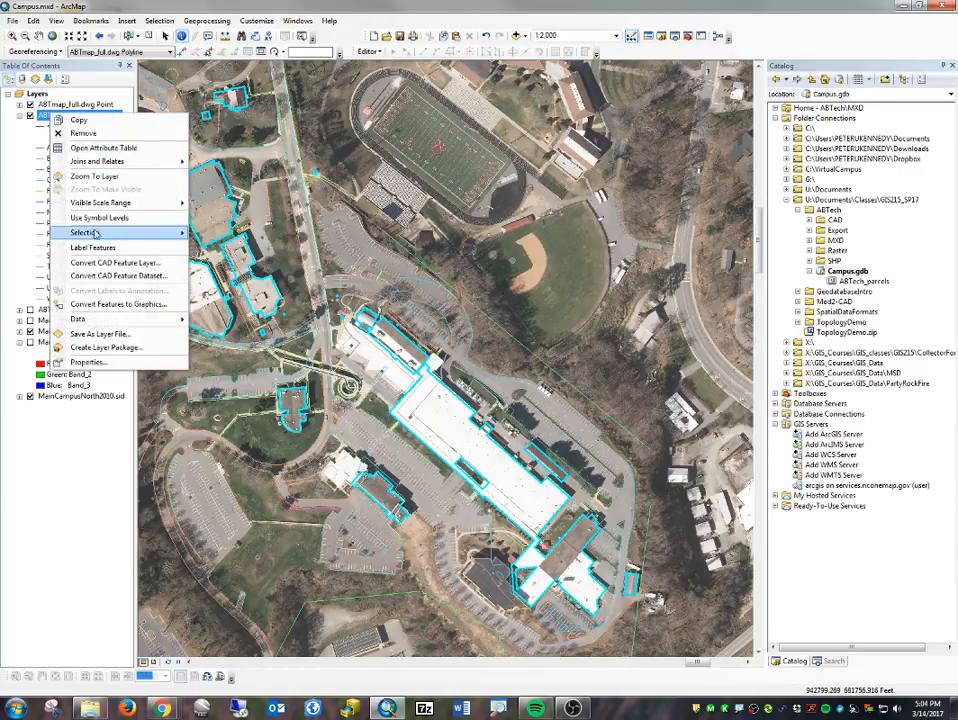
mouse_move(90, 325)
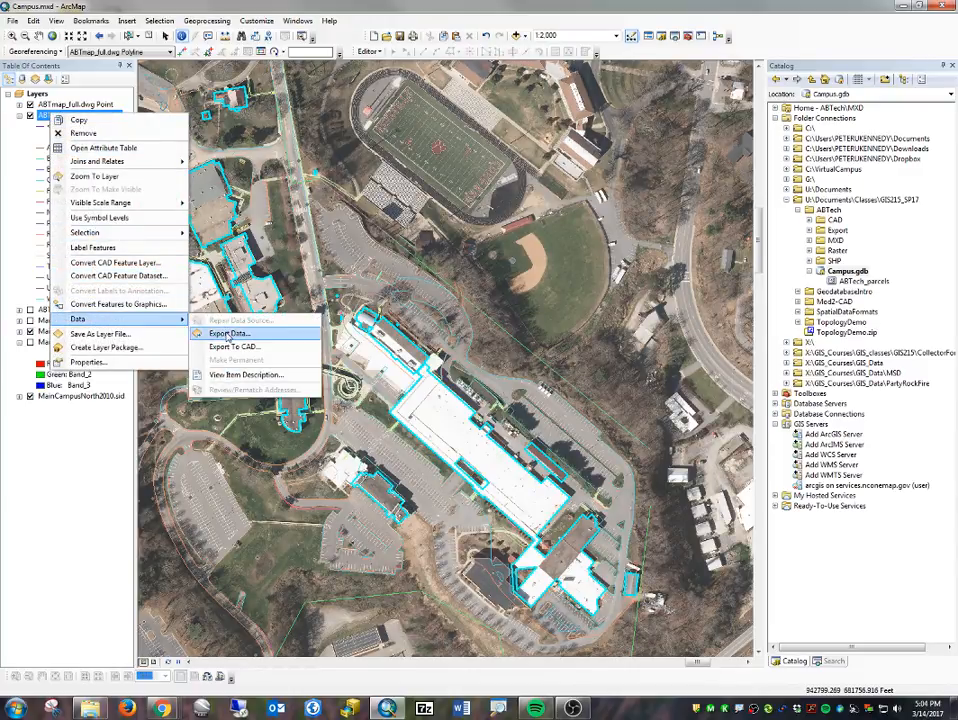
click(240, 333)
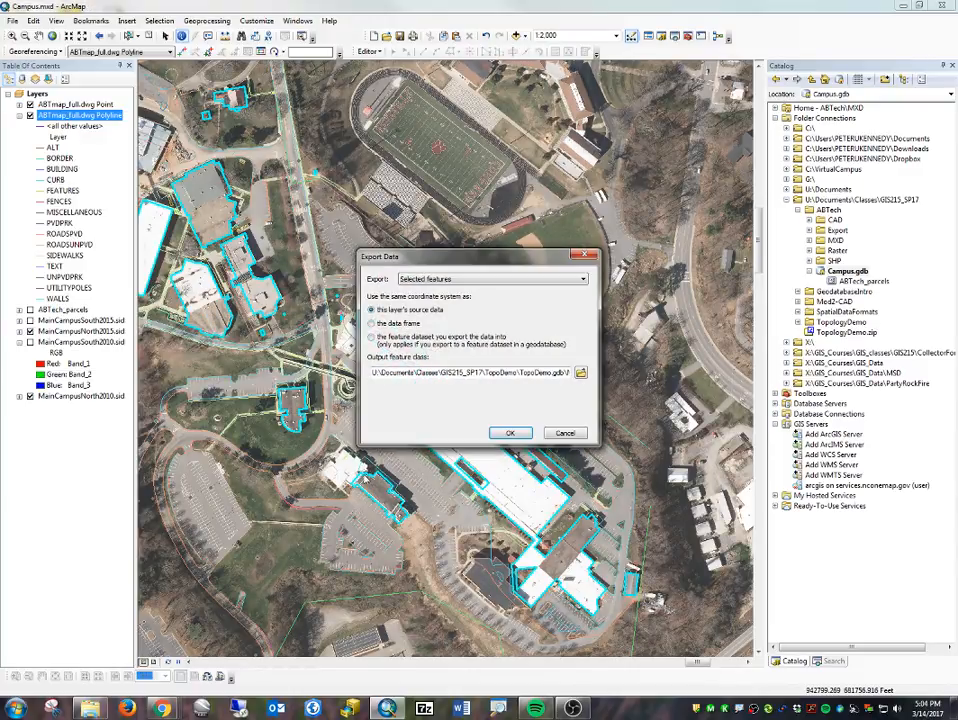
click(566, 434)
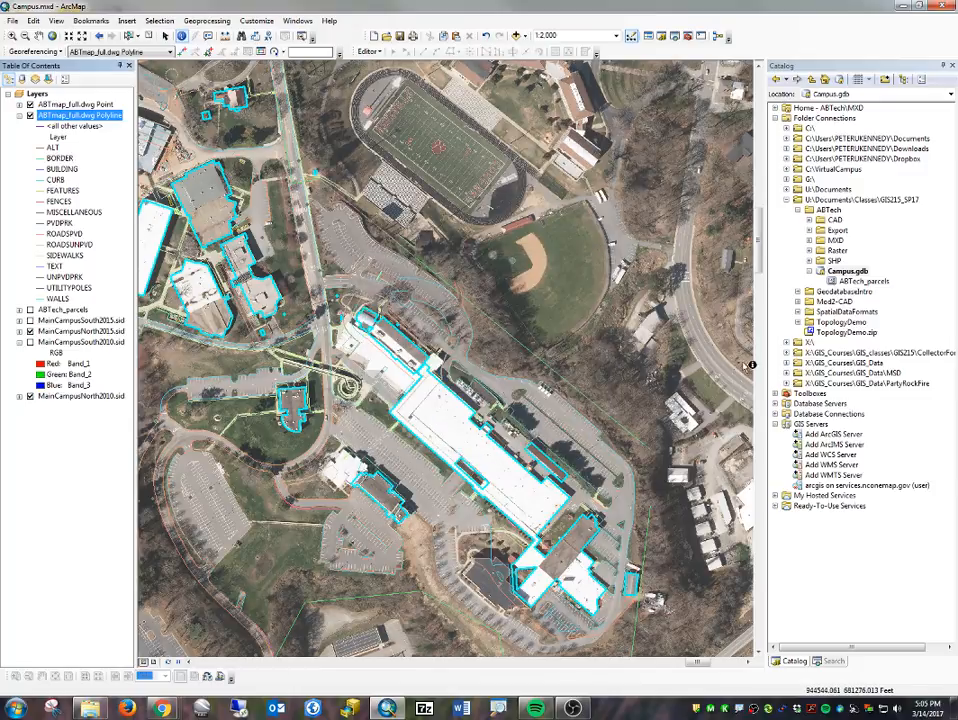
- Start a new feature dataset named CampusTopology in Campus.gdb and proceed to its XY coordinate system
click(856, 276)
right_click(857, 276)
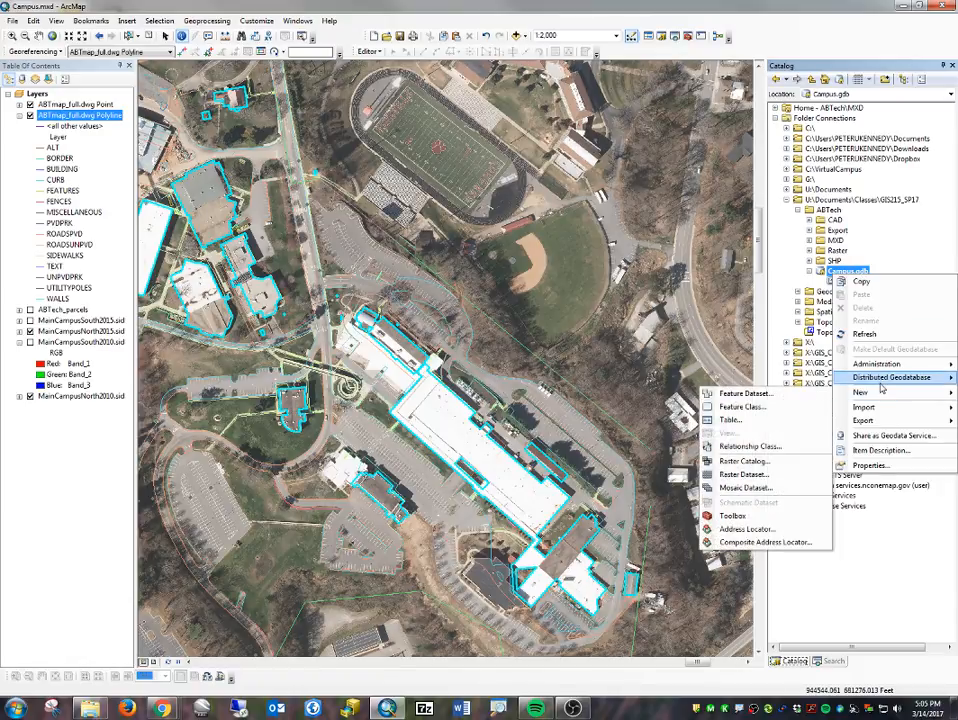
mouse_move(890, 377)
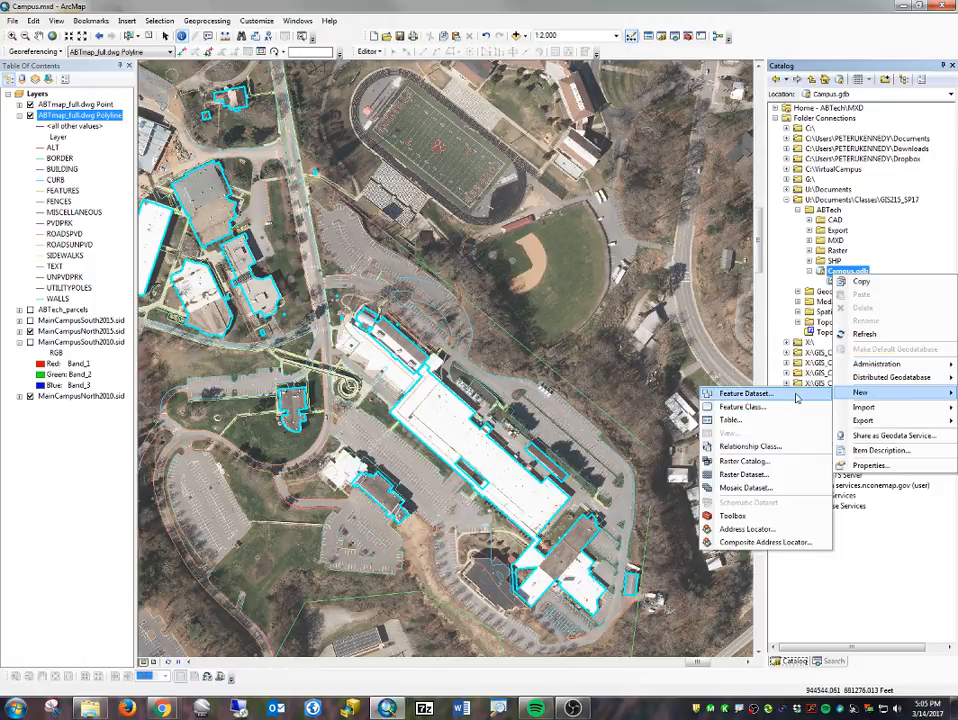
click(797, 396)
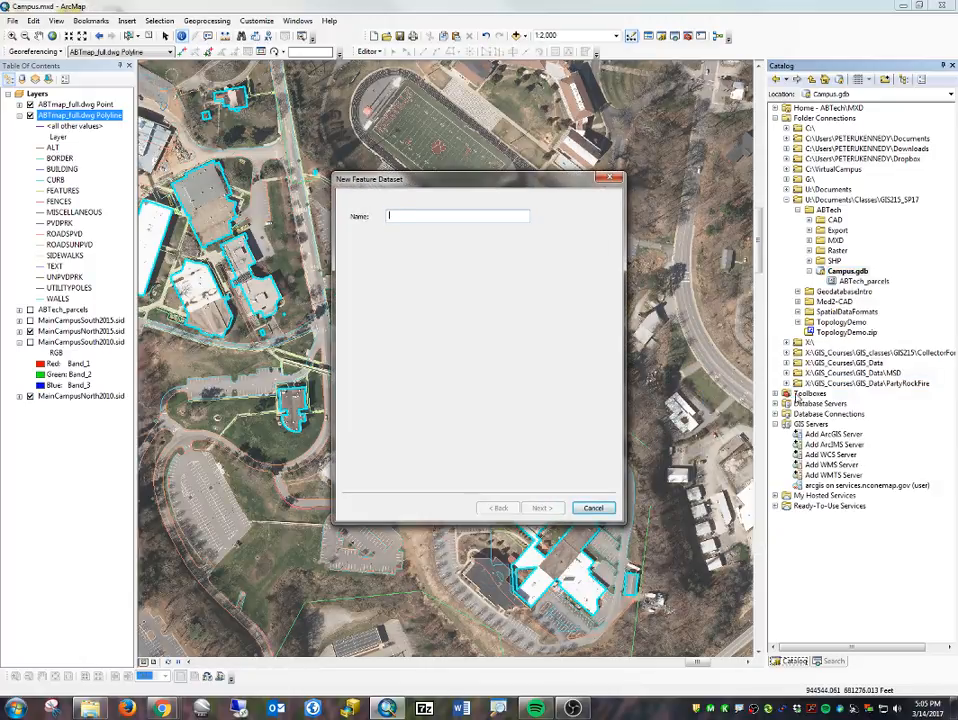
text(CampusTopology)
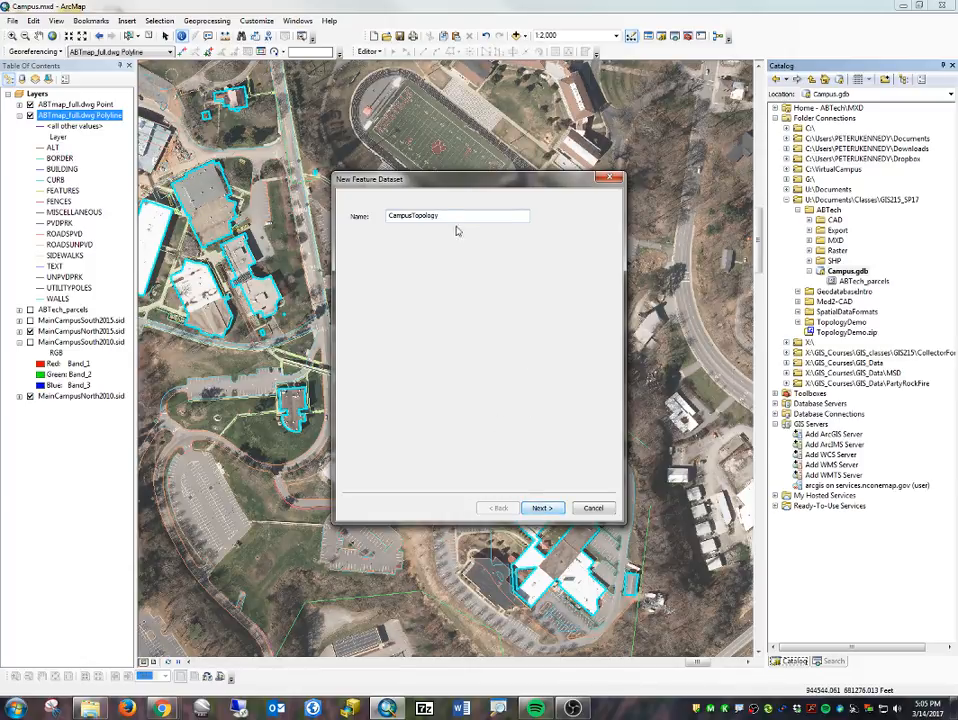
click(542, 509)
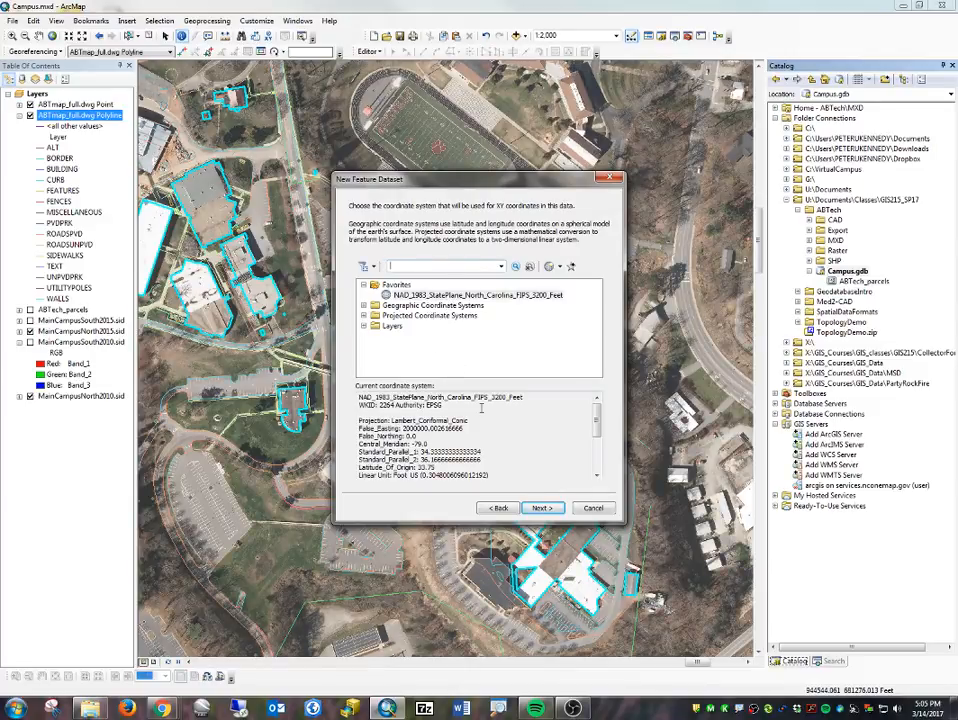
- Import the feature dataset's XY coordinate system from the ABTech_parcels feature class in Campus.gdb
click(560, 267)
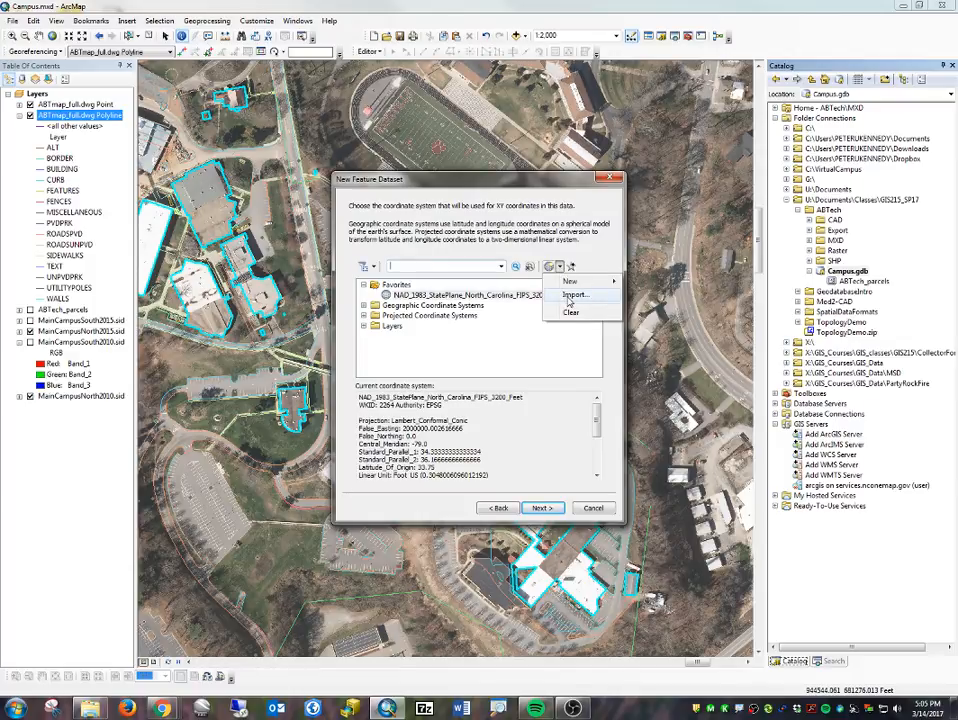
click(570, 297)
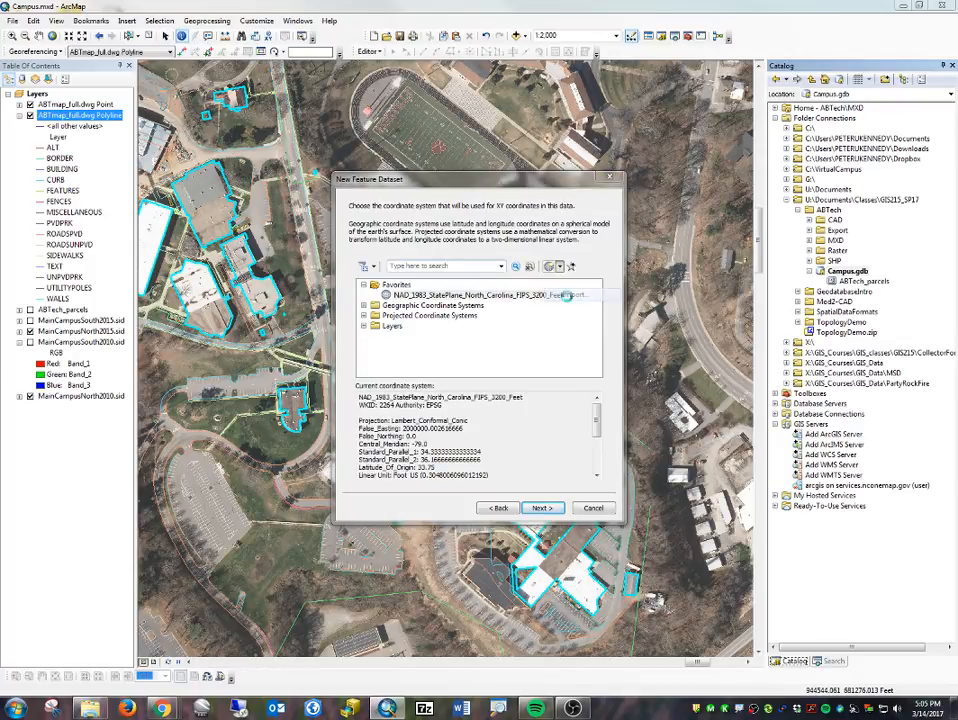
click(449, 276)
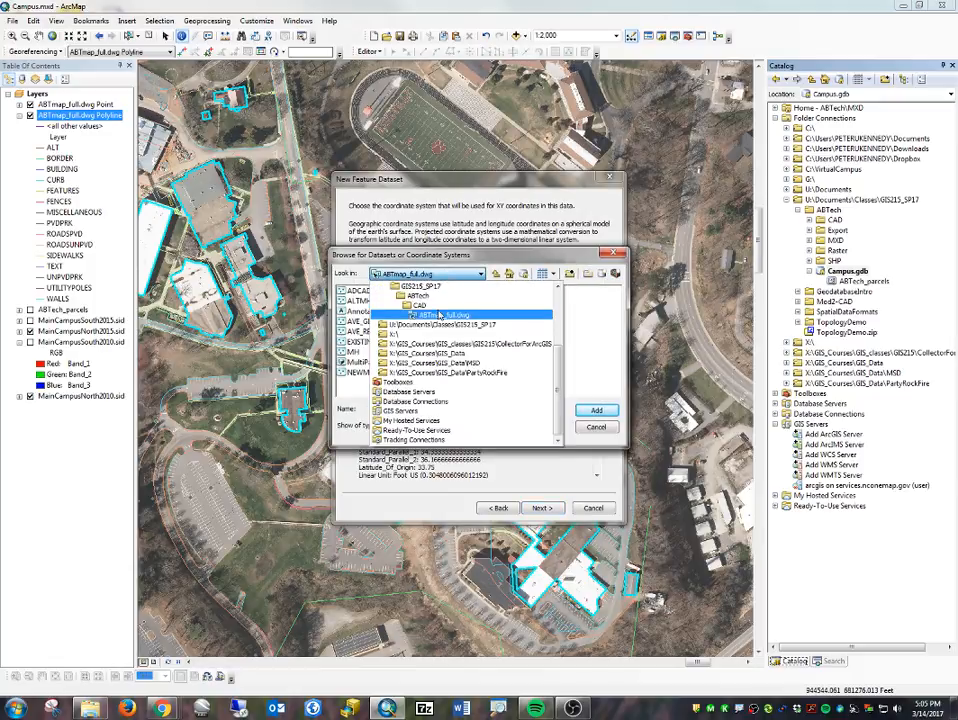
click(428, 298)
double_click(366, 342)
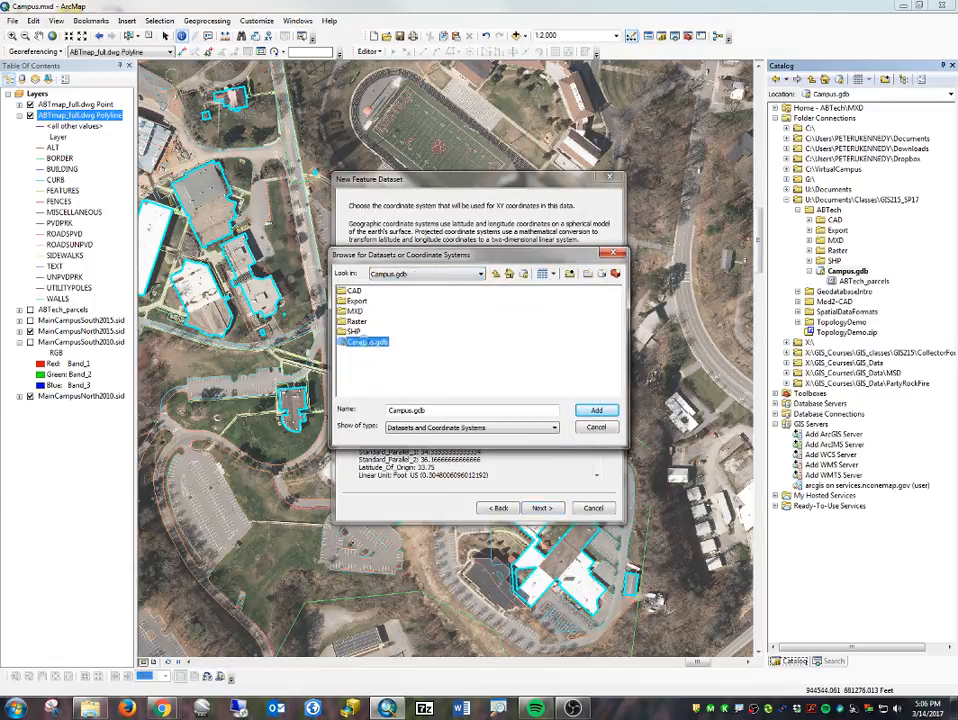
double_click(368, 292)
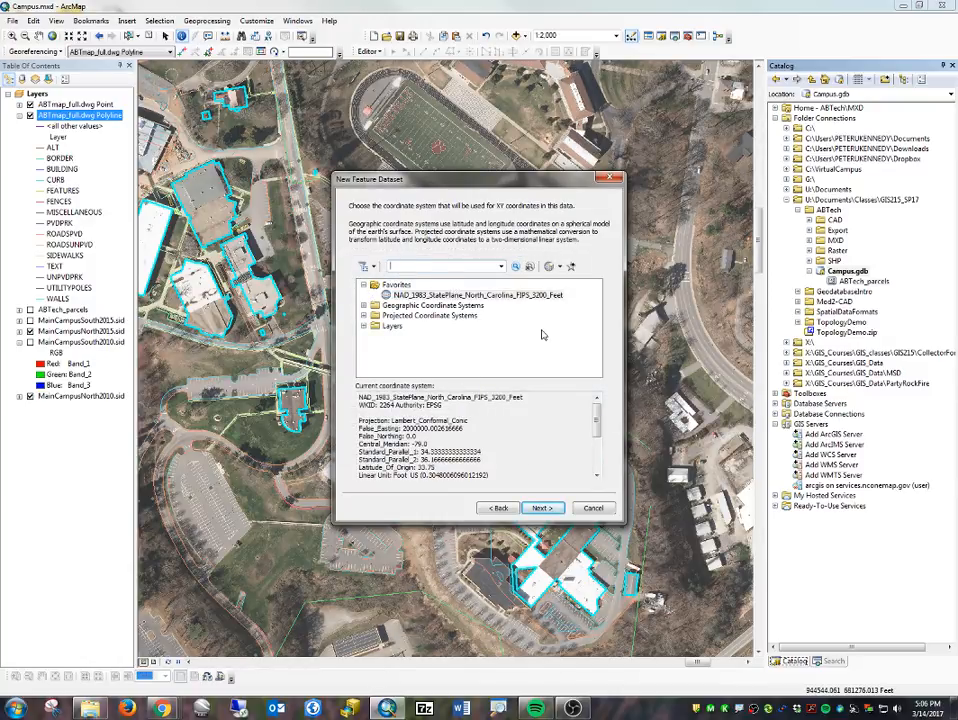
- Finish creating the CampusTopology feature dataset with no vertical coordinate system and the default tolerance settings
click(546, 514)
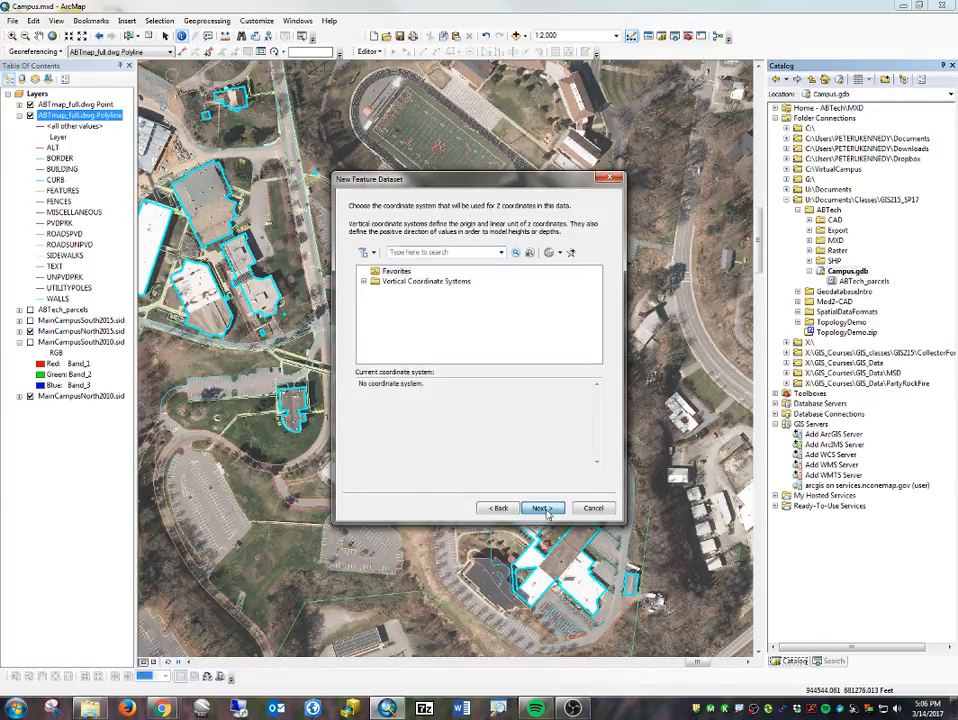
click(546, 513)
click(540, 510)
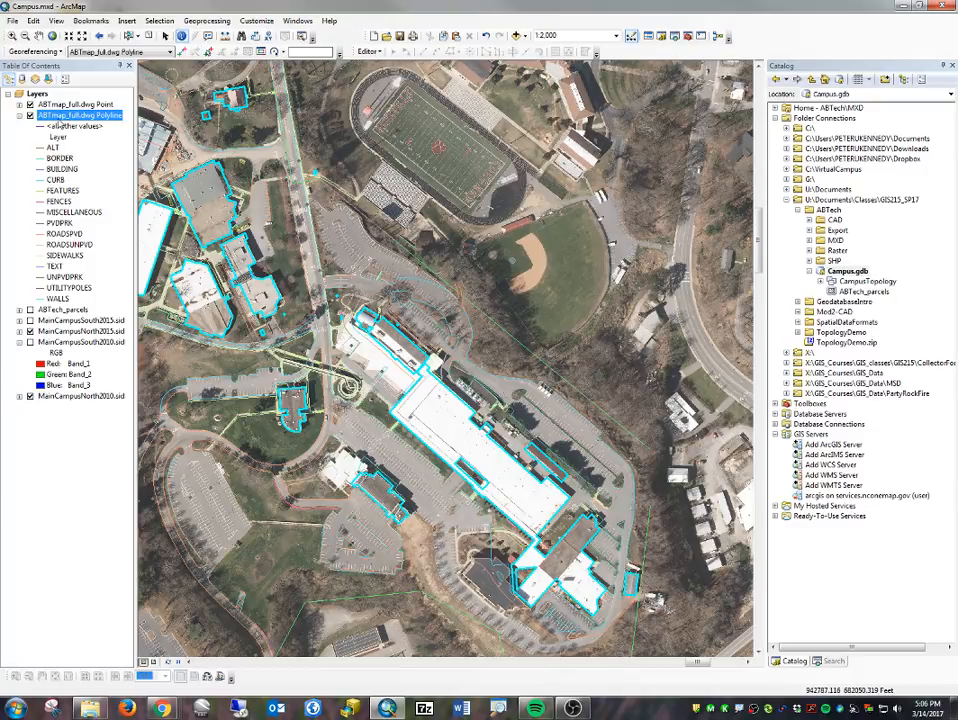
- Start exporting the selected ABTmap_full.dwg Polyline features and set the output location to the CampusTopology dataset in ABTech\Campus.gdb
right_click(60, 117)
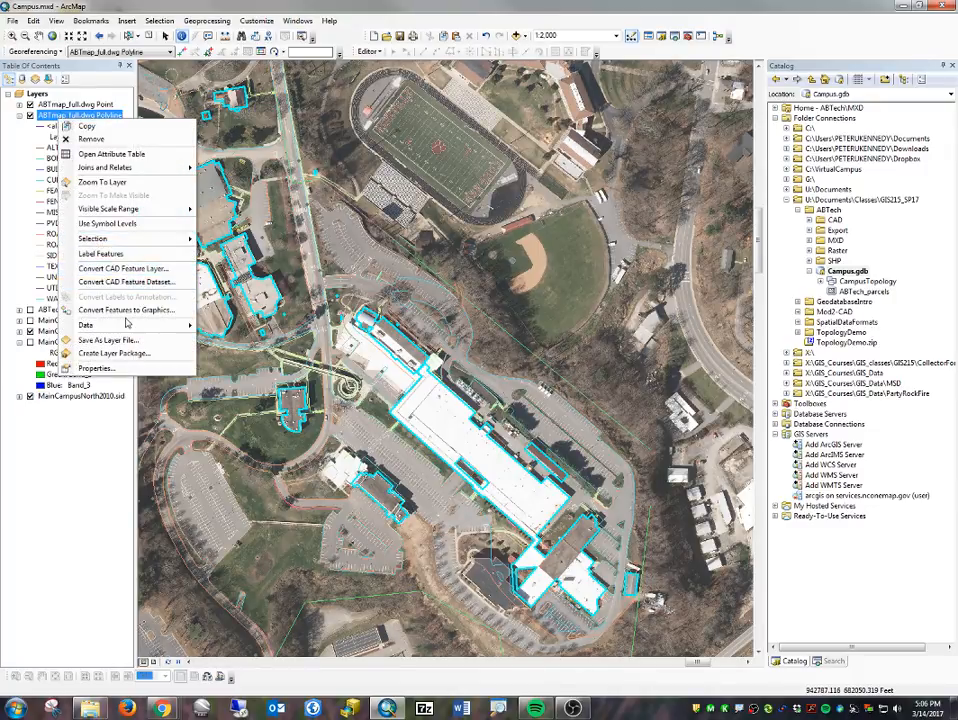
mouse_move(130, 325)
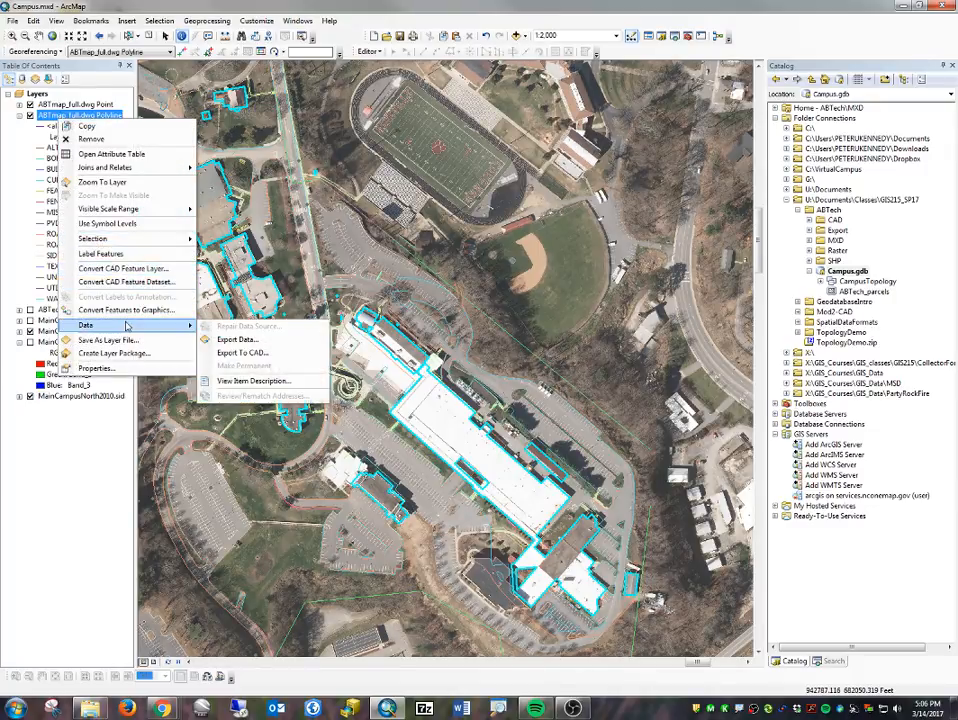
click(228, 339)
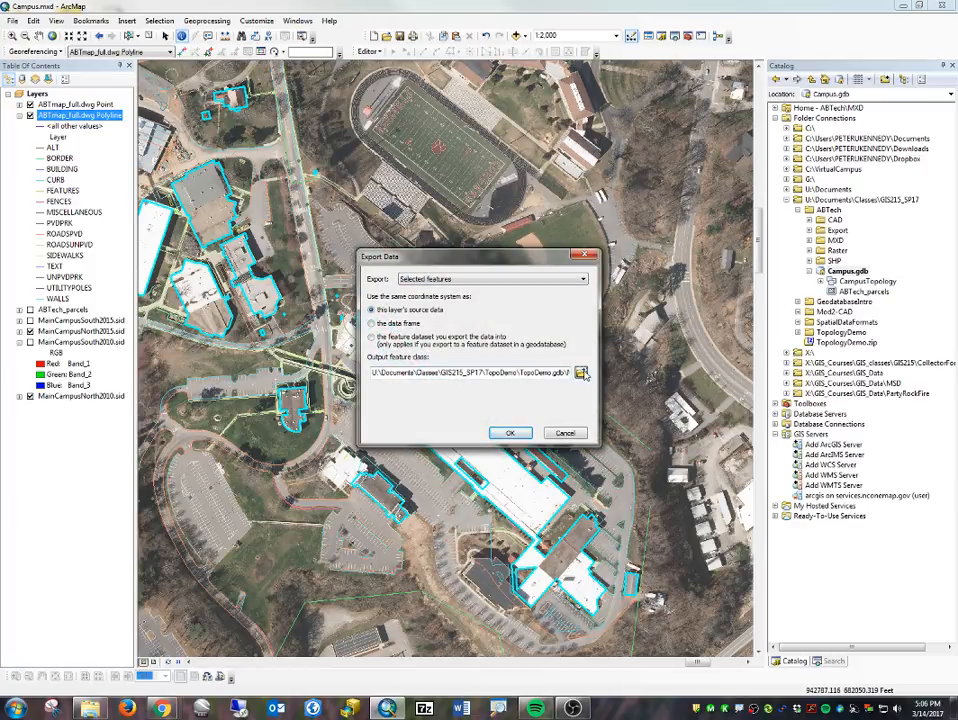
click(581, 372)
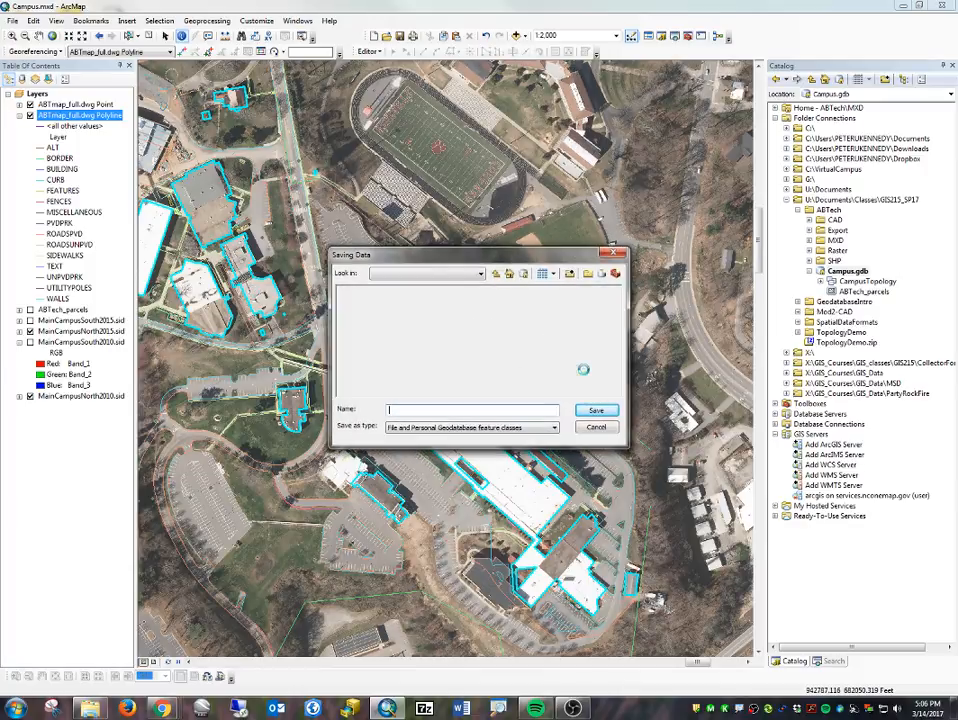
click(421, 274)
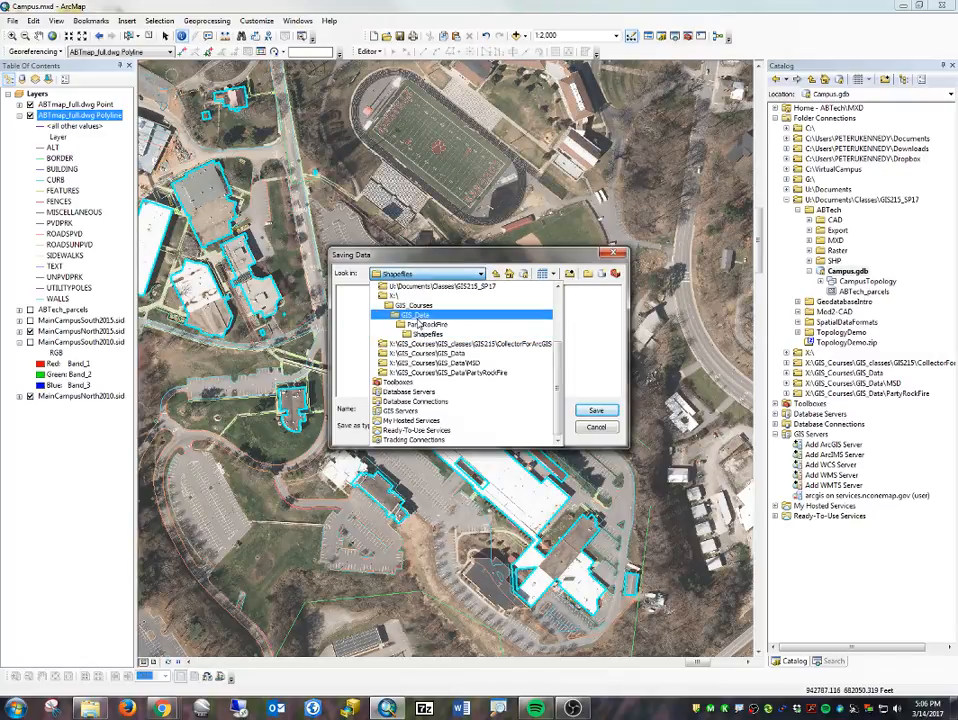
click(416, 306)
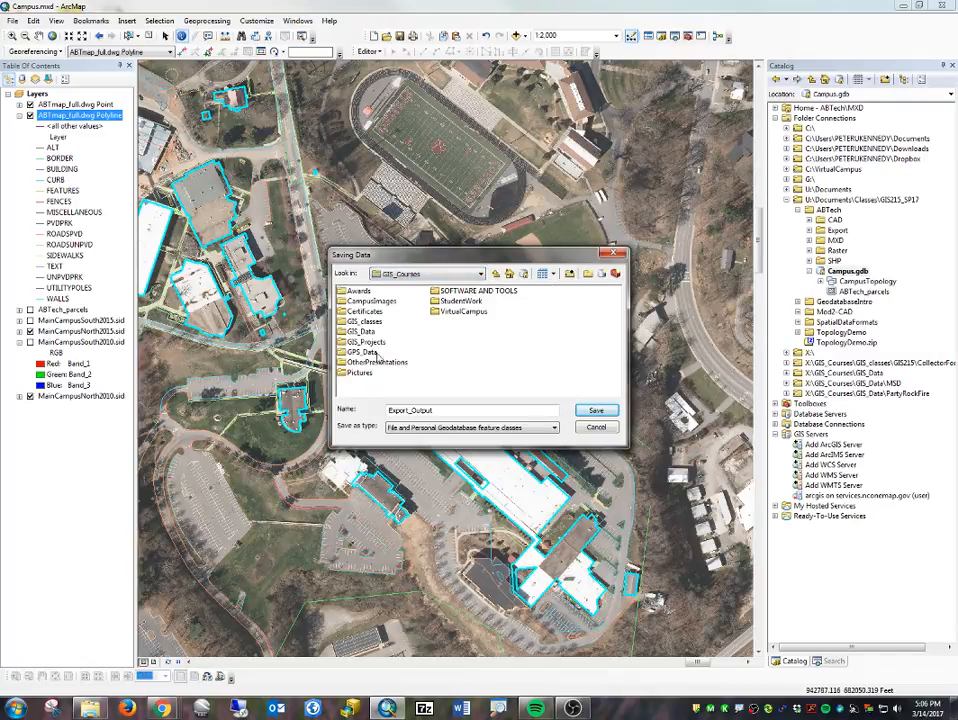
click(432, 274)
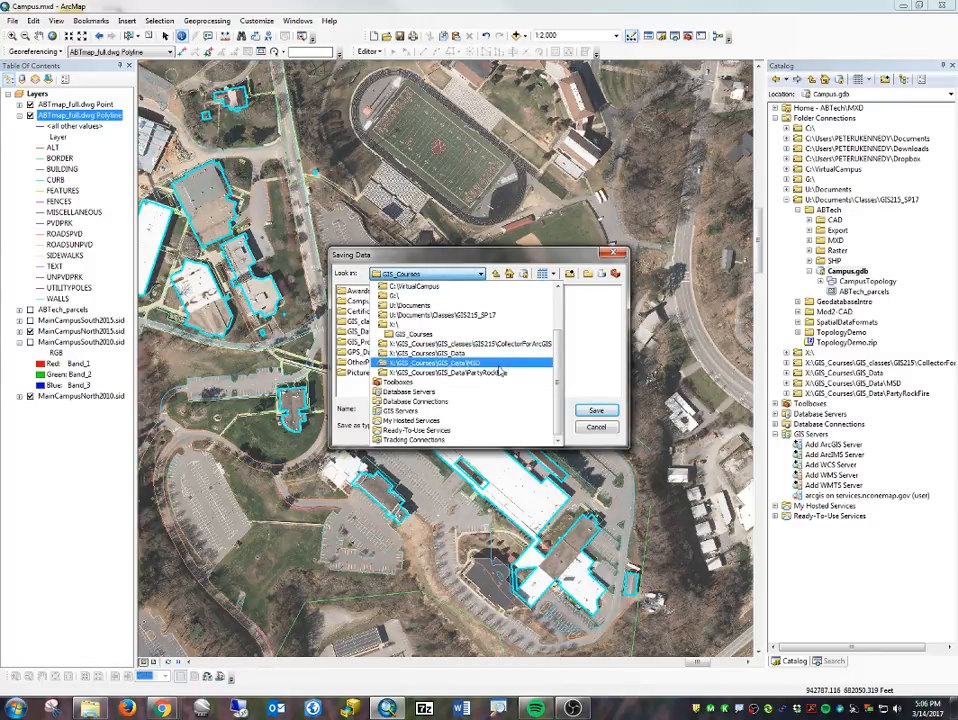
click(425, 315)
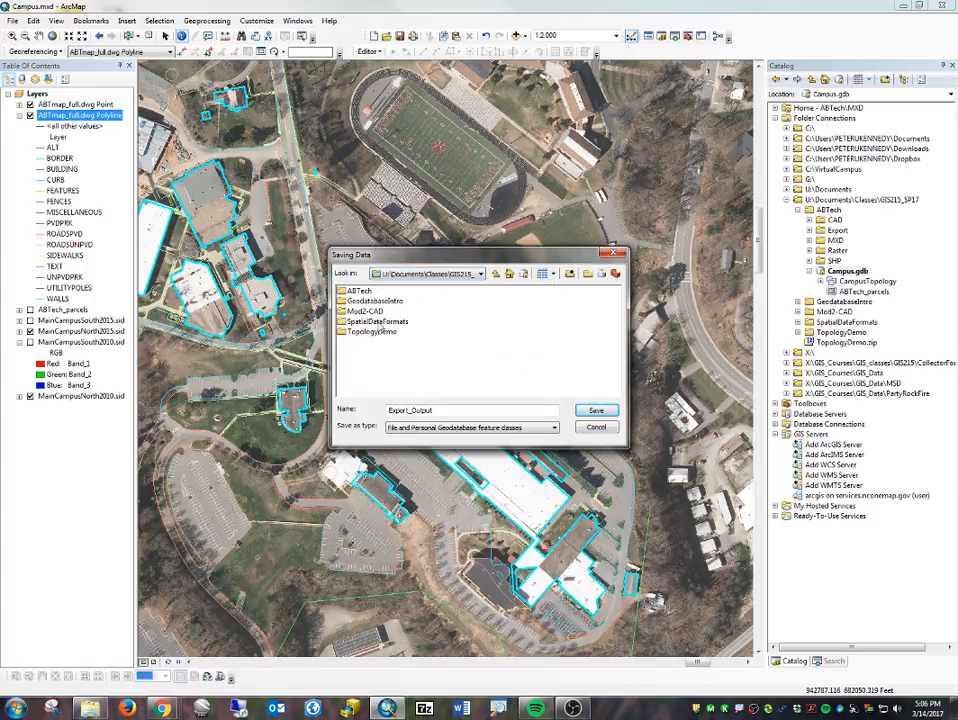
double_click(357, 291)
double_click(362, 341)
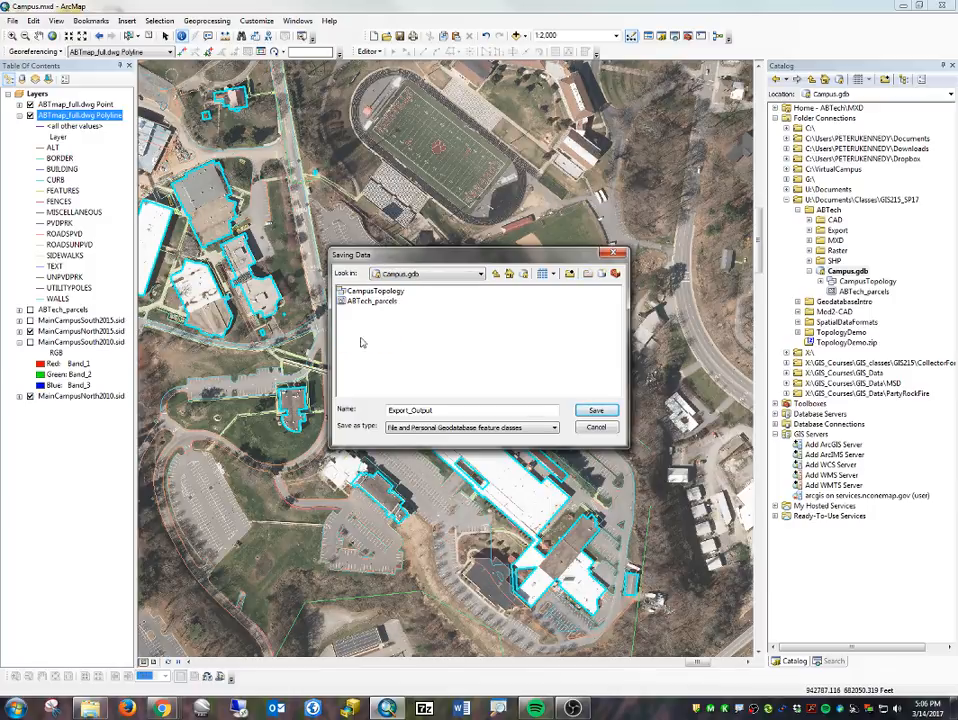
double_click(375, 291)
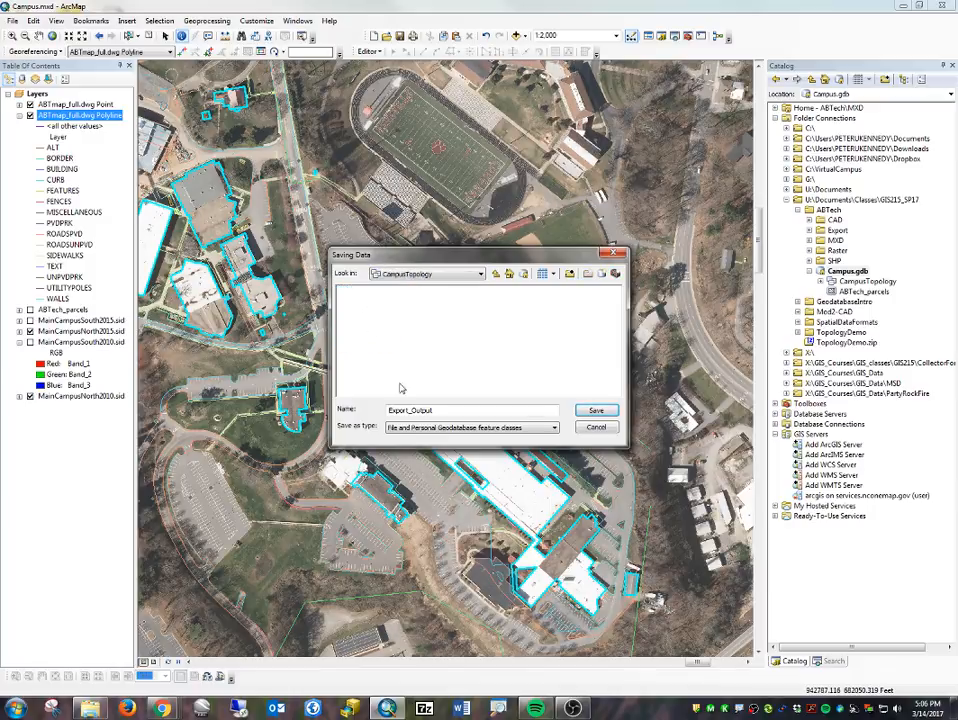
- Name the output feature class Buildings_Line, run the export and add the exported data to the map as a layer
double_click(452, 410)
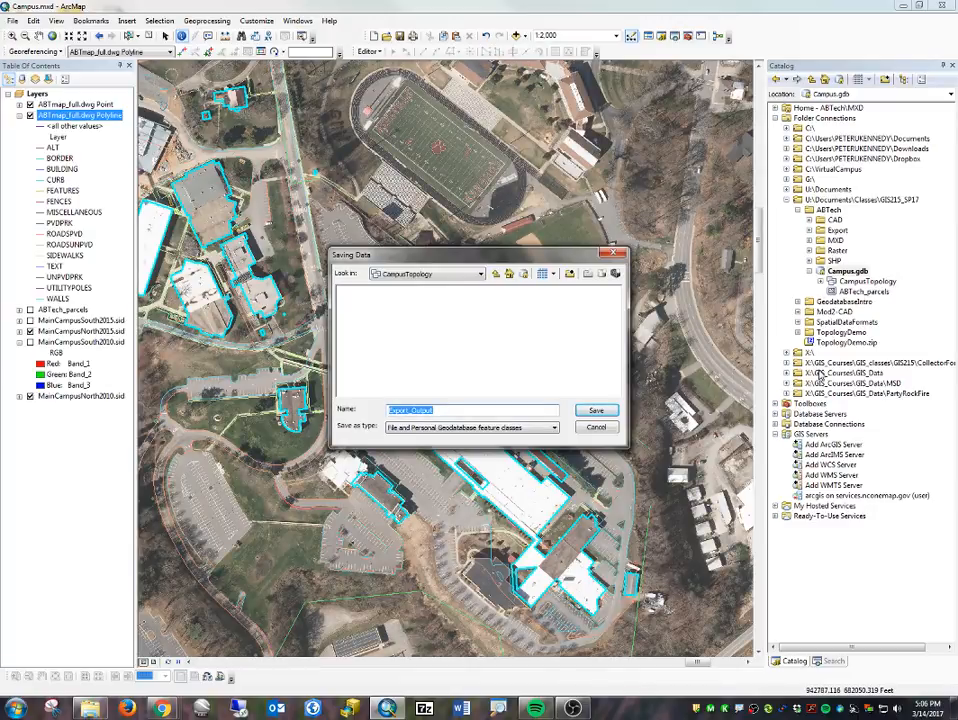
text(Buildings_Line)
click(594, 410)
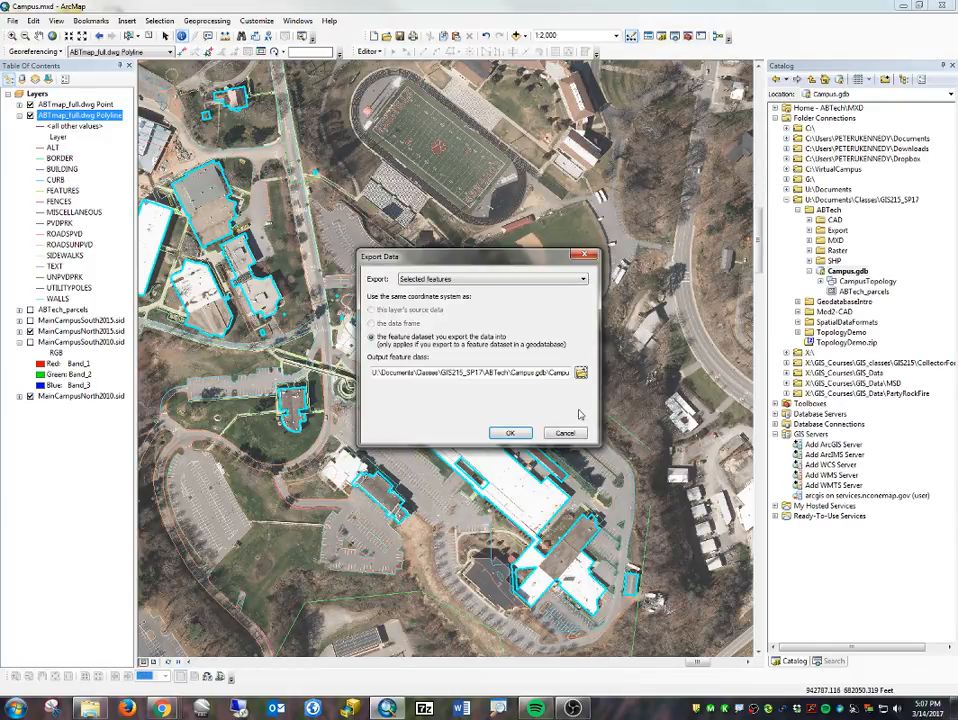
click(510, 432)
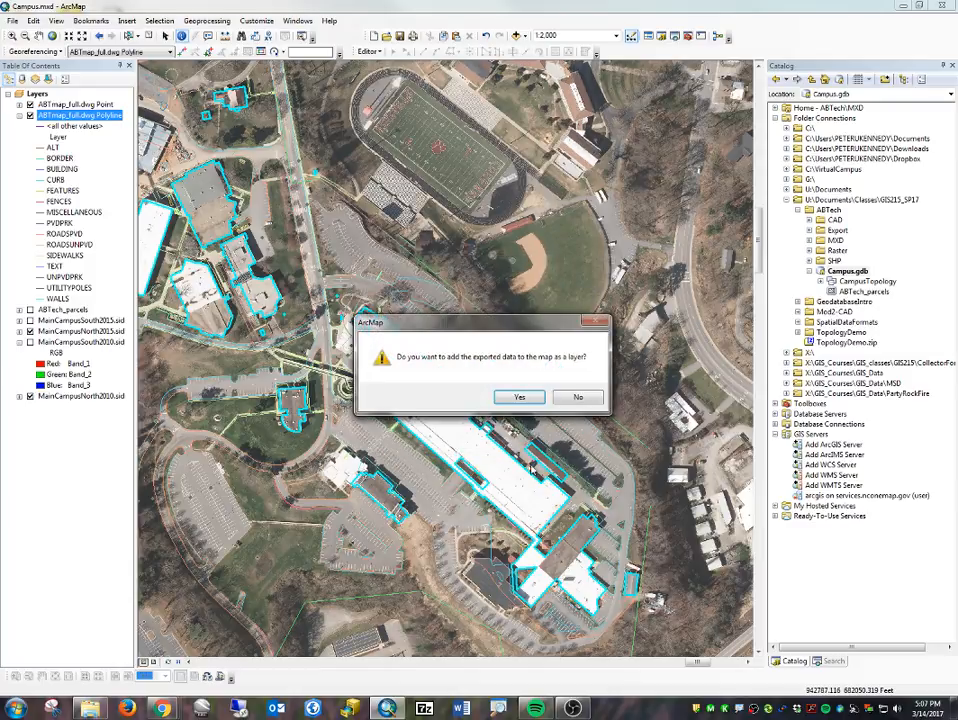
click(519, 397)
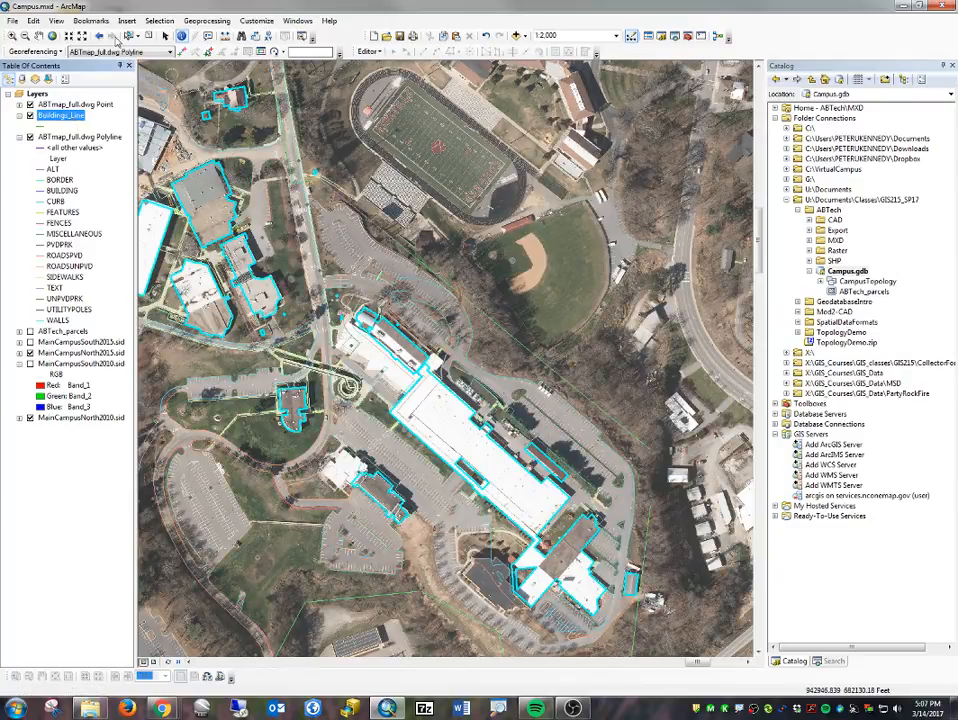
- Clear the feature selection and hide MainCampusNorth2015.sid, keeping MainCampusNorth2010.sid displayed beneath the CAD lines
click(148, 37)
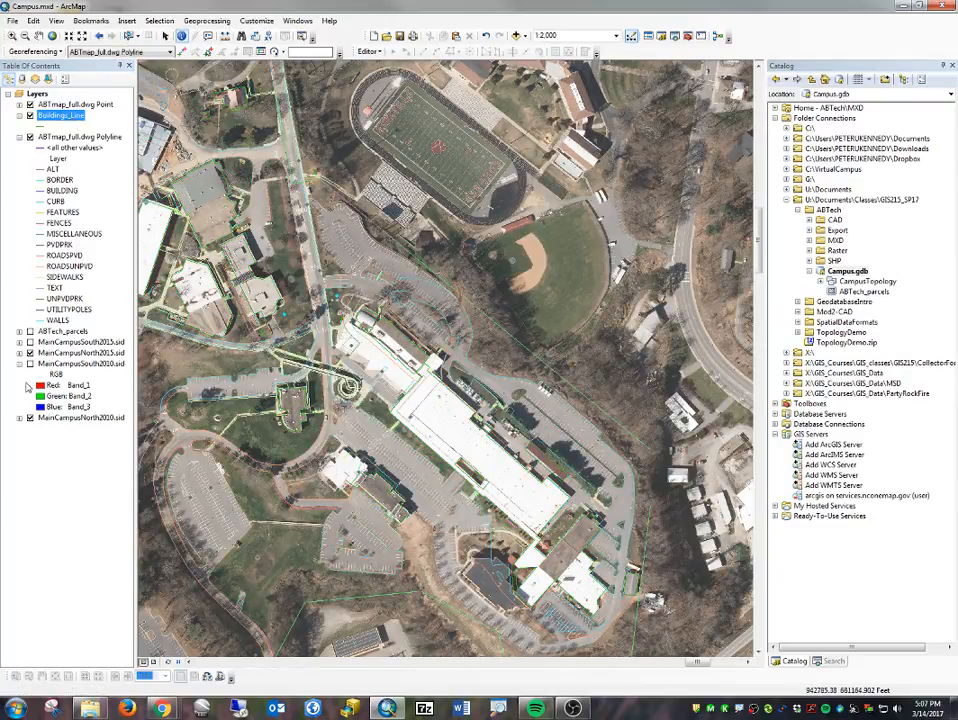
click(30, 418)
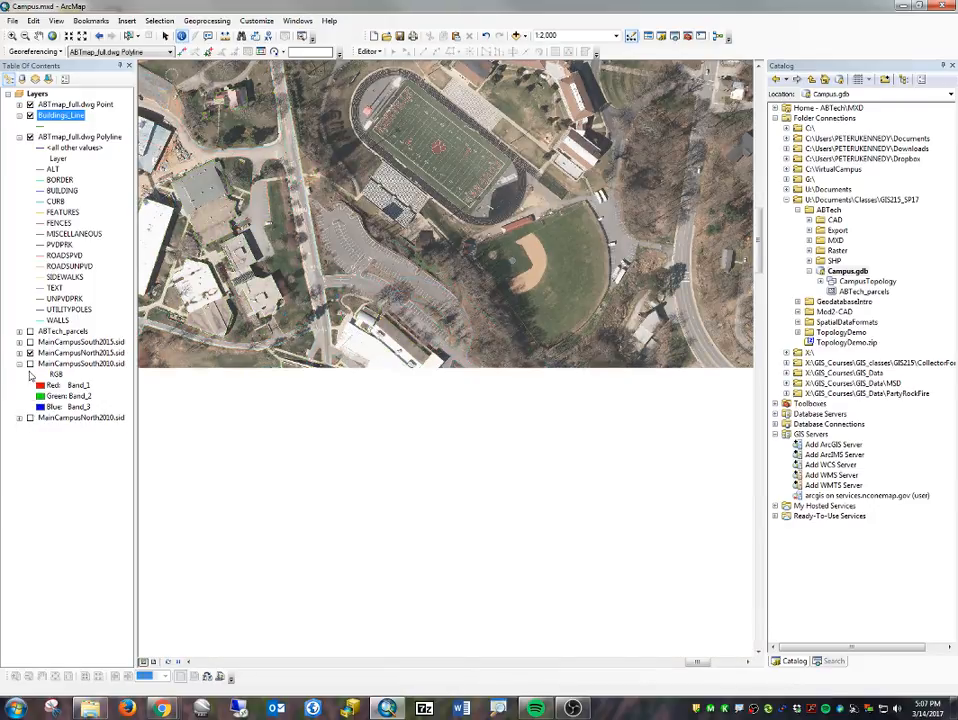
click(30, 353)
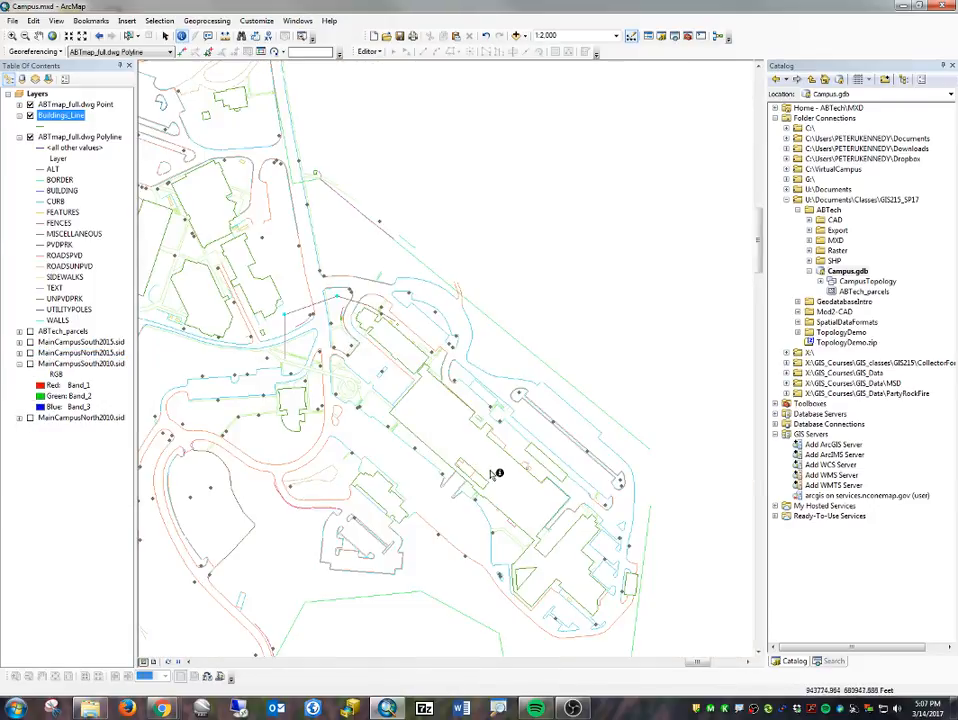
drag(327, 451, 621, 402)
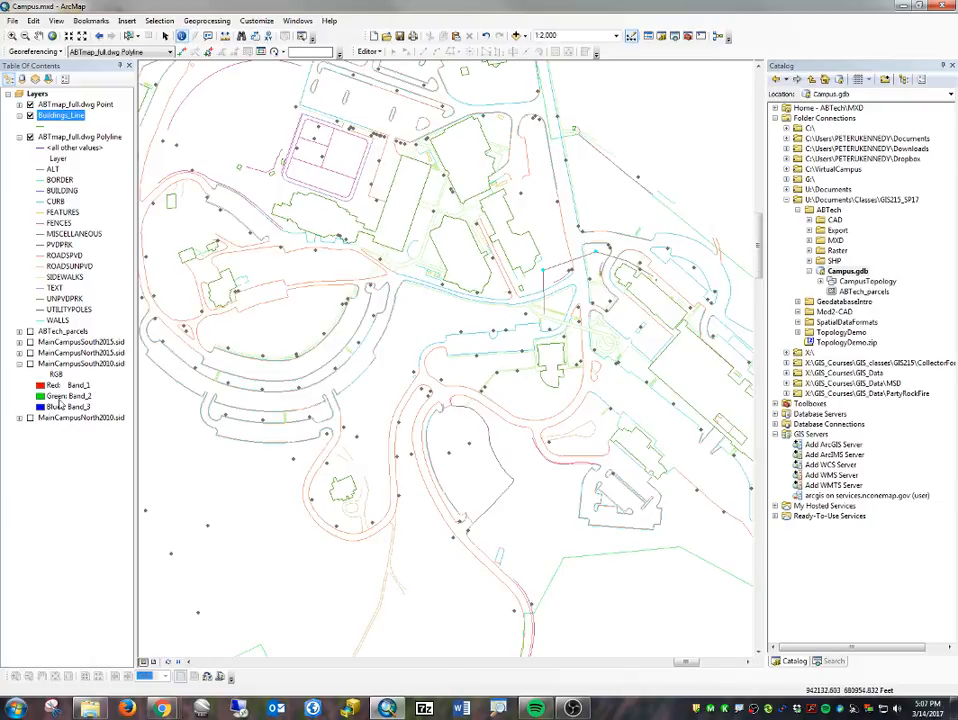
click(30, 418)
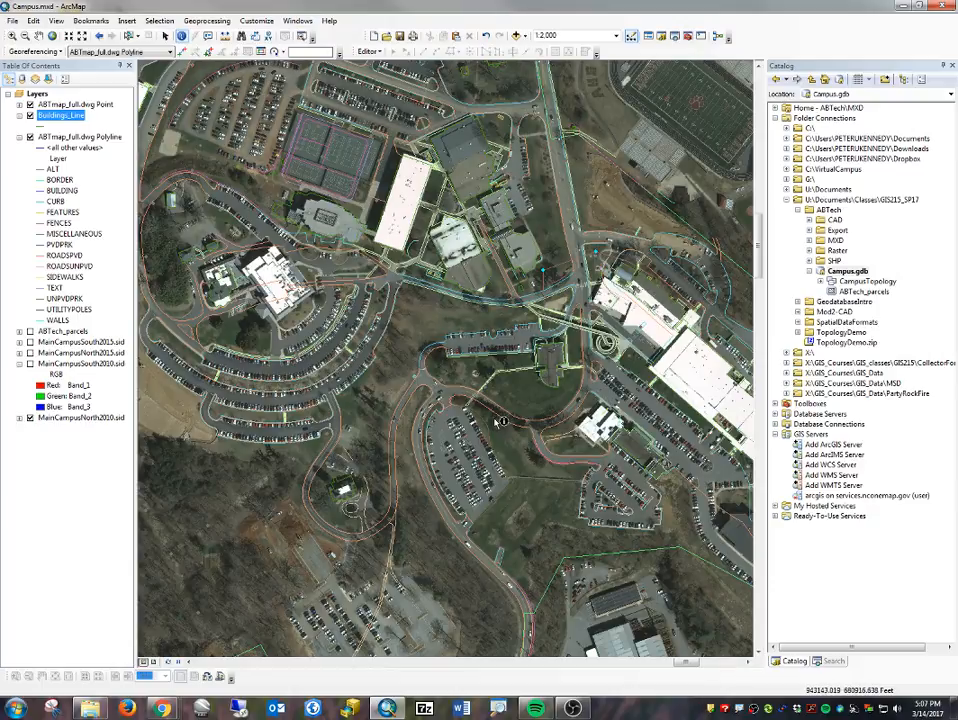
- Check the GIS 215: Campus Geodatabase Parts 3-6 document for the instructions on selecting the roads and parking lots
scroll(440, 345, up, 3)
scroll(445, 350, down, 2)
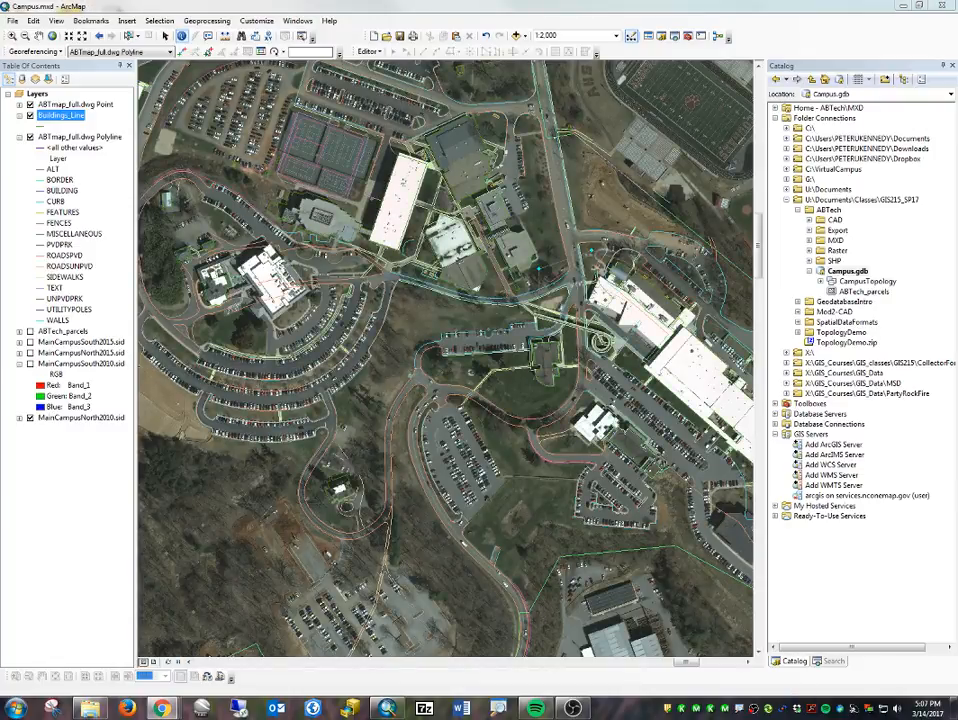
drag(957, 75, 434, 26)
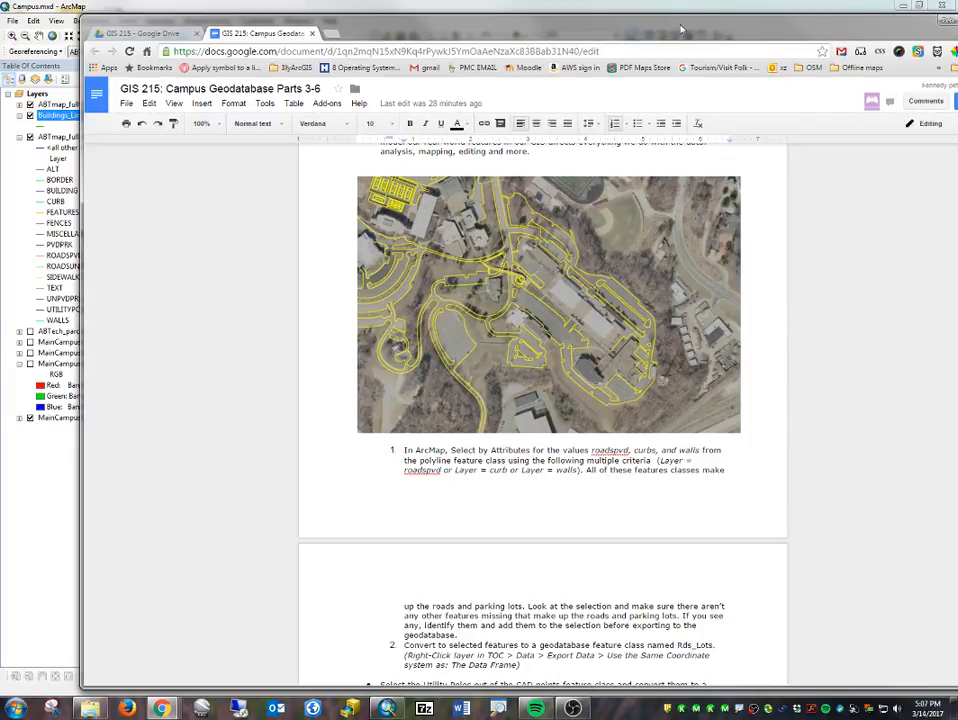
drag(680, 28, 957, 30)
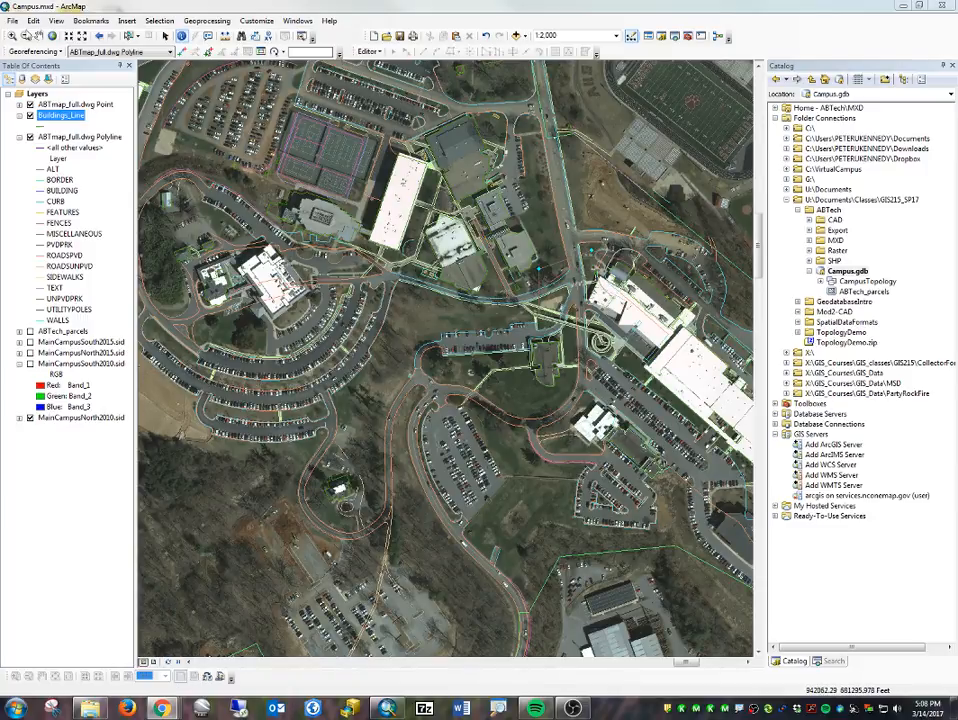
- Identify which CAD layers the road edge and the parking lot entrance curve near the central road junction belong to
click(12, 35)
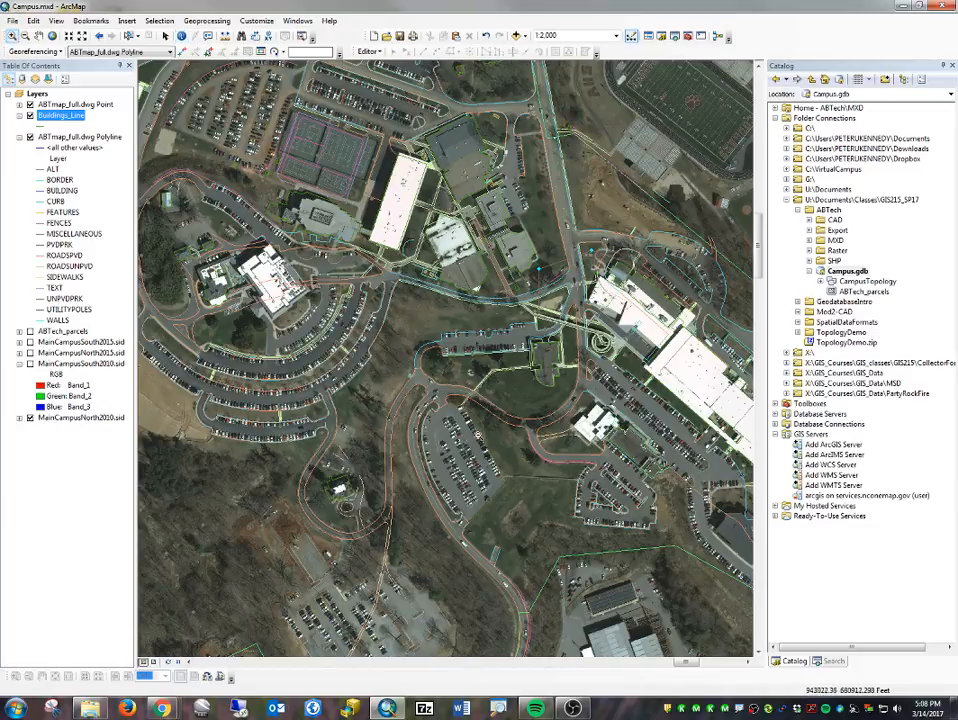
drag(404, 317, 478, 435)
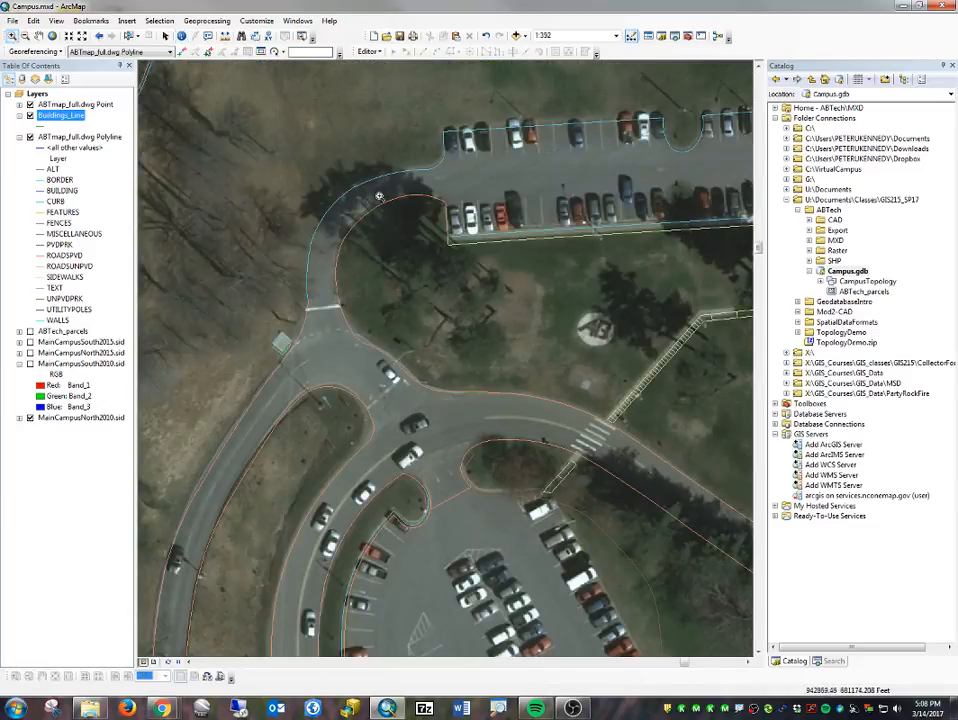
click(183, 36)
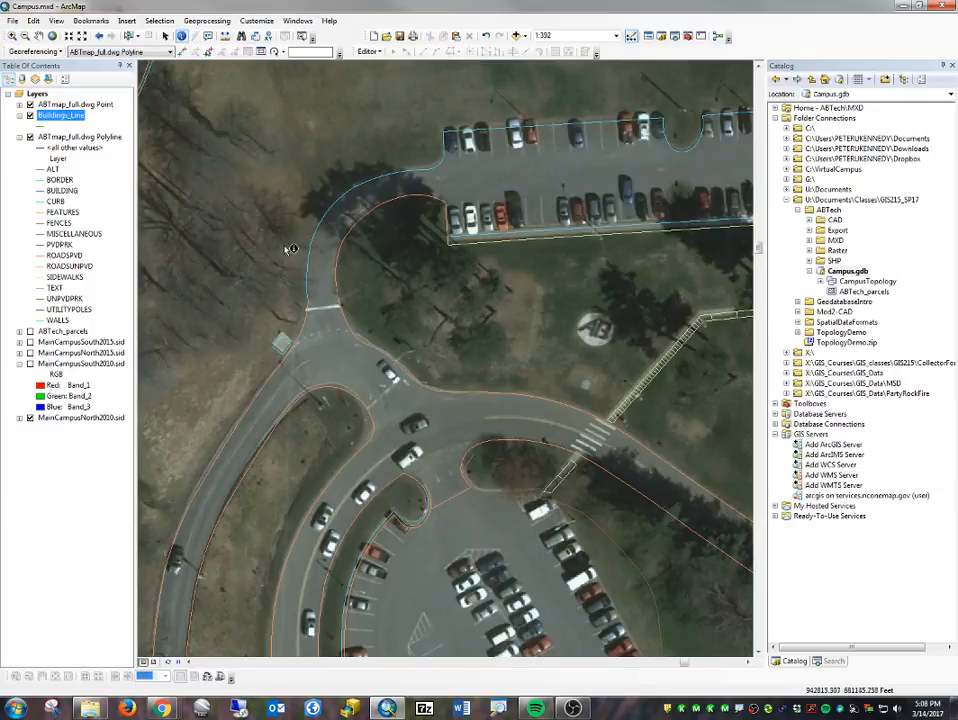
click(308, 333)
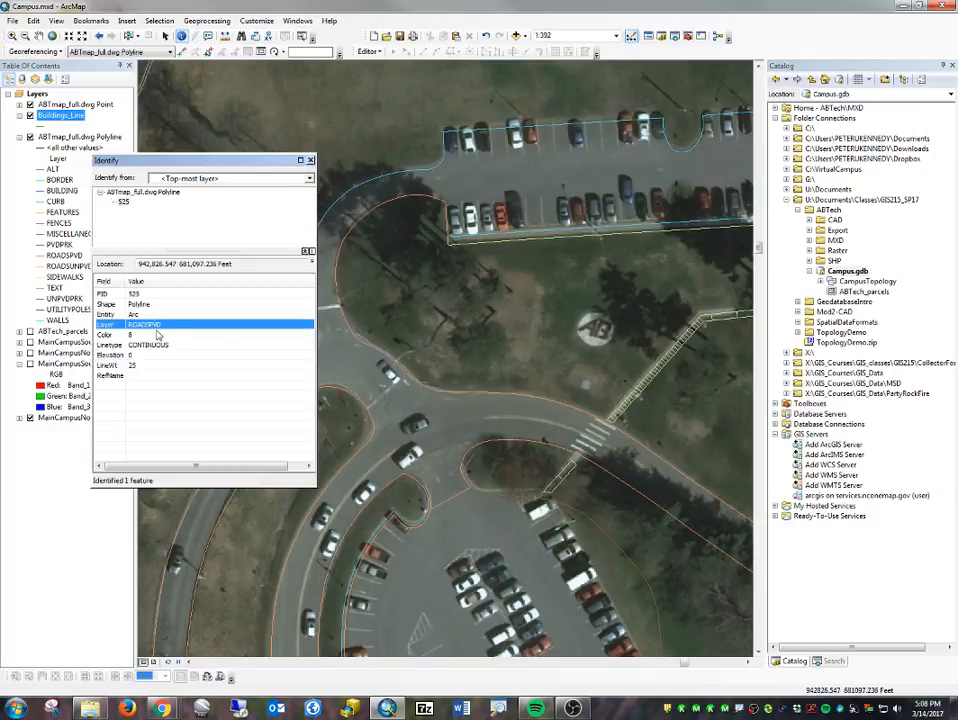
click(427, 168)
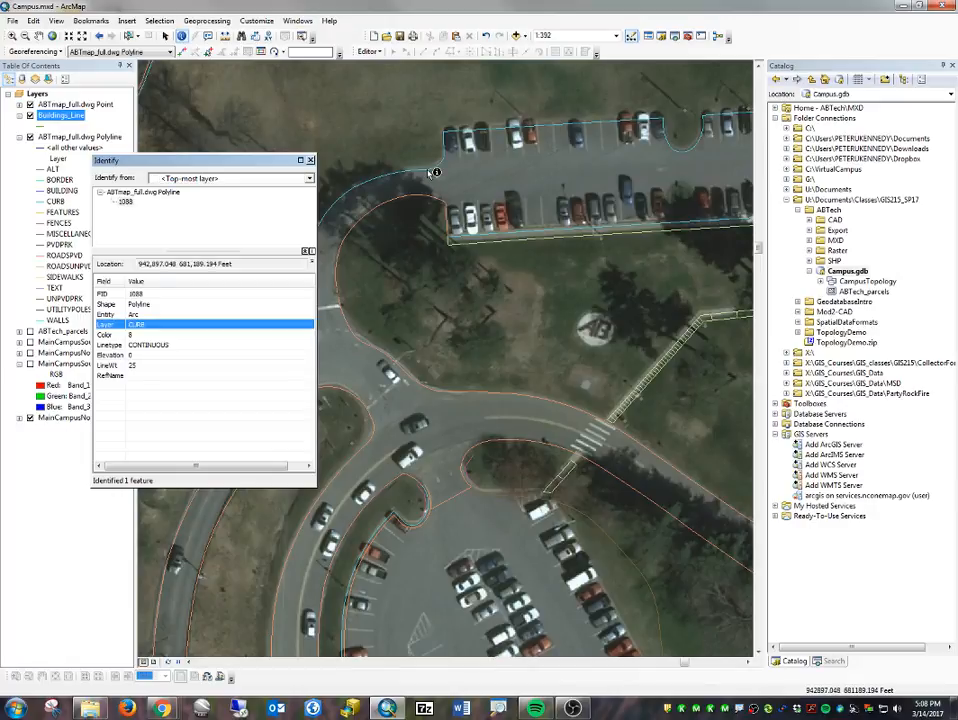
- Identify the CAD layer of the curve entering the upper parking lot and examine the lines around the lower lot's entrance
click(429, 172)
drag(204, 161, 92, 131)
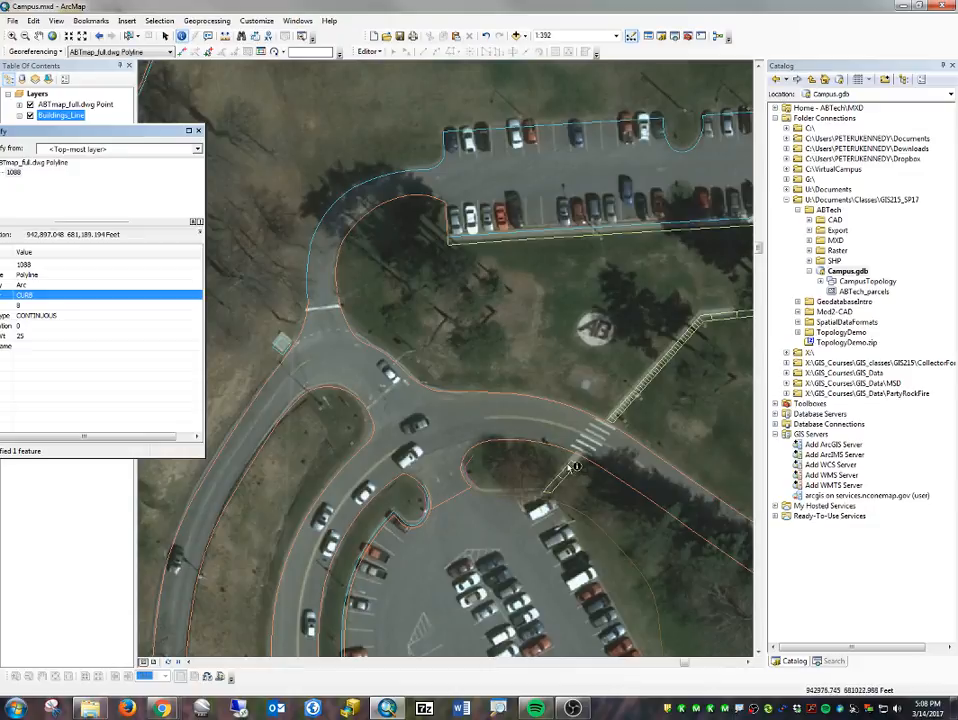
drag(575, 522, 538, 453)
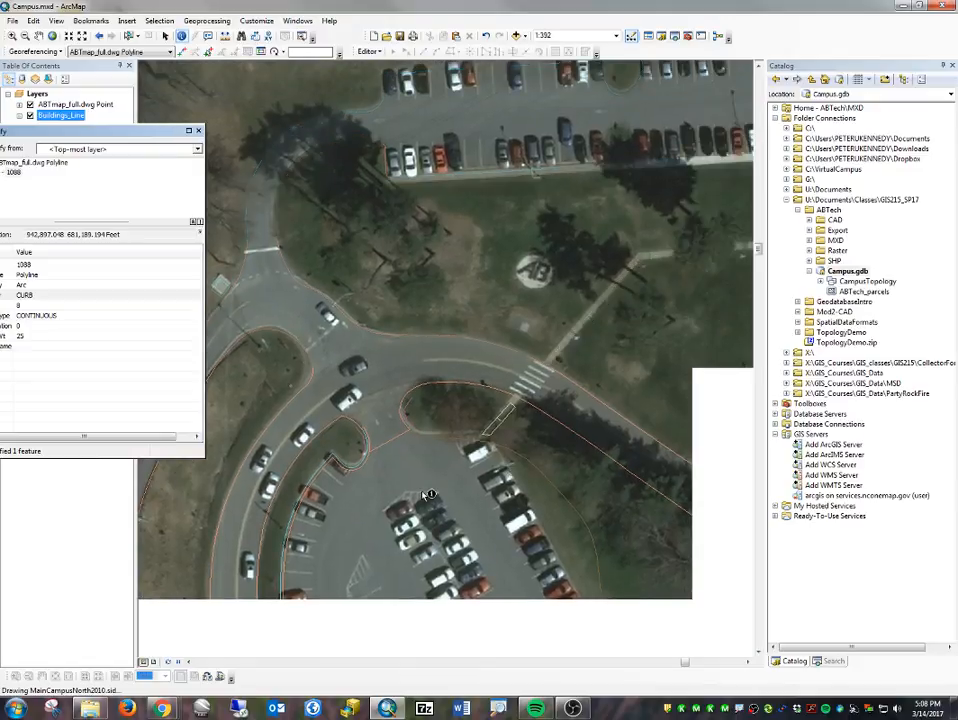
scroll(353, 455, down, 5)
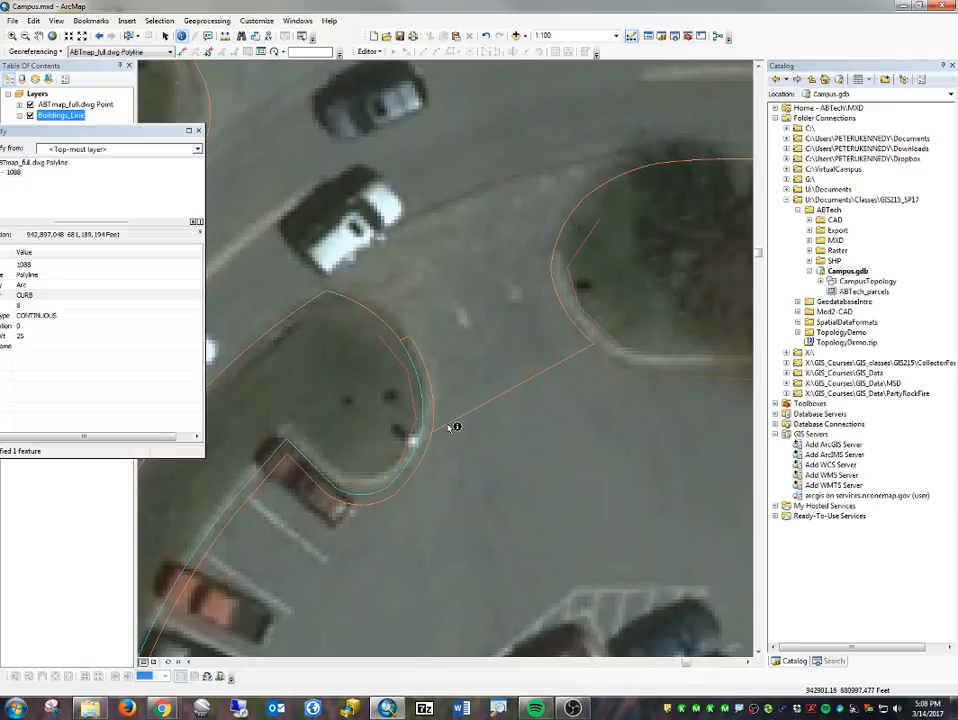
scroll(455, 427, down, 3)
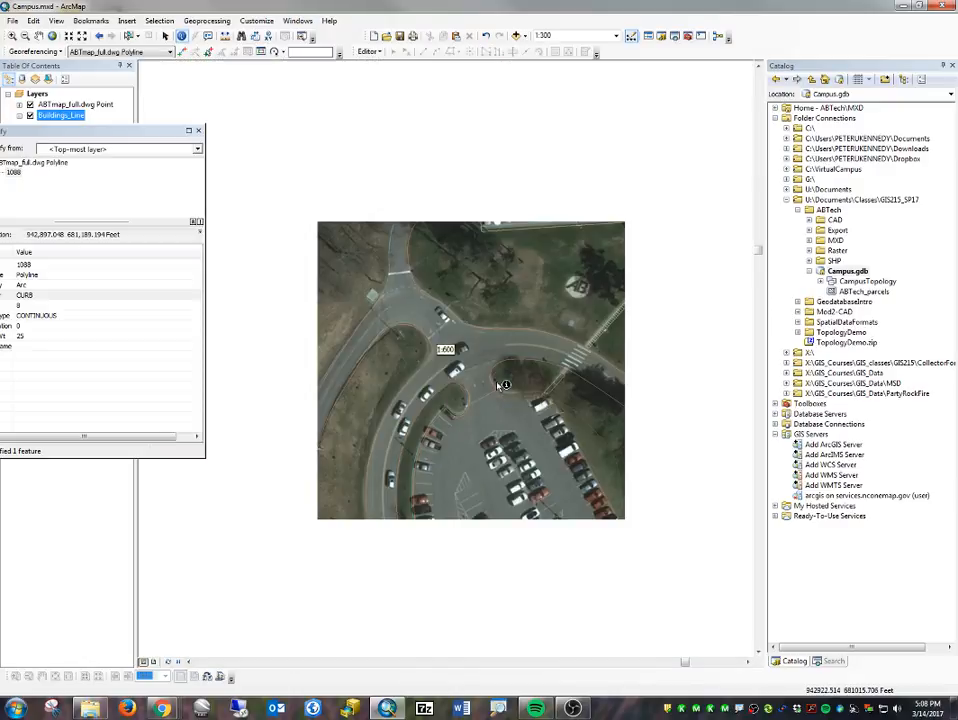
scroll(380, 285, down, 2)
- Identify the CAD layers of the corner curb, the traffic island and the lawn edge of the lot southwest of the large white building
drag(603, 300, 212, 525)
drag(573, 351, 423, 327)
drag(455, 452, 415, 322)
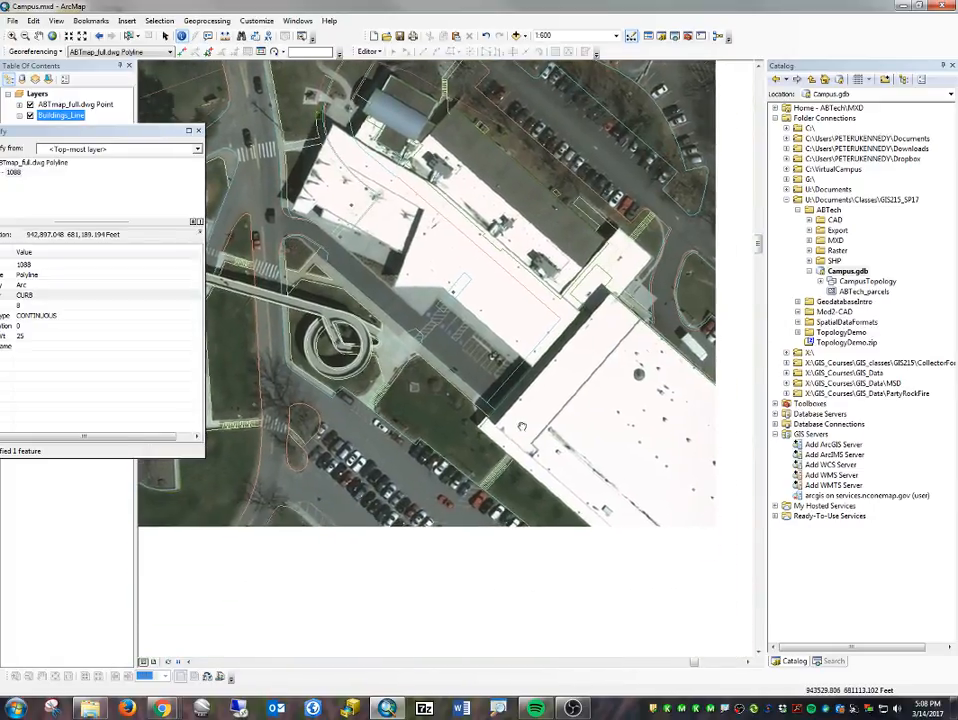
scroll(420, 489, up, 3)
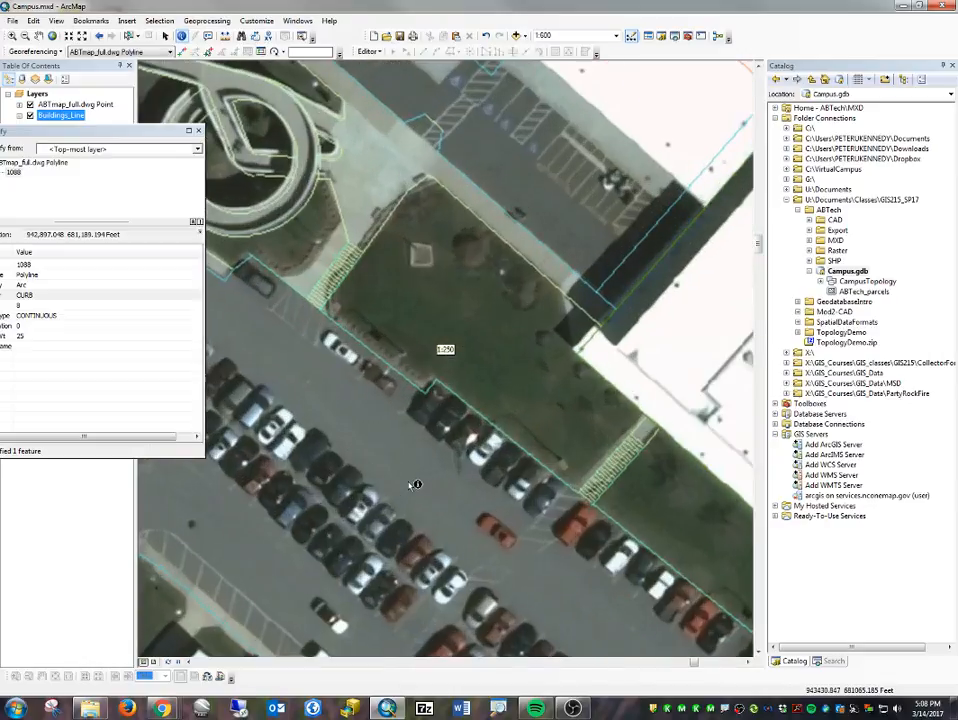
scroll(403, 438, down, 3)
scroll(346, 368, up, 3)
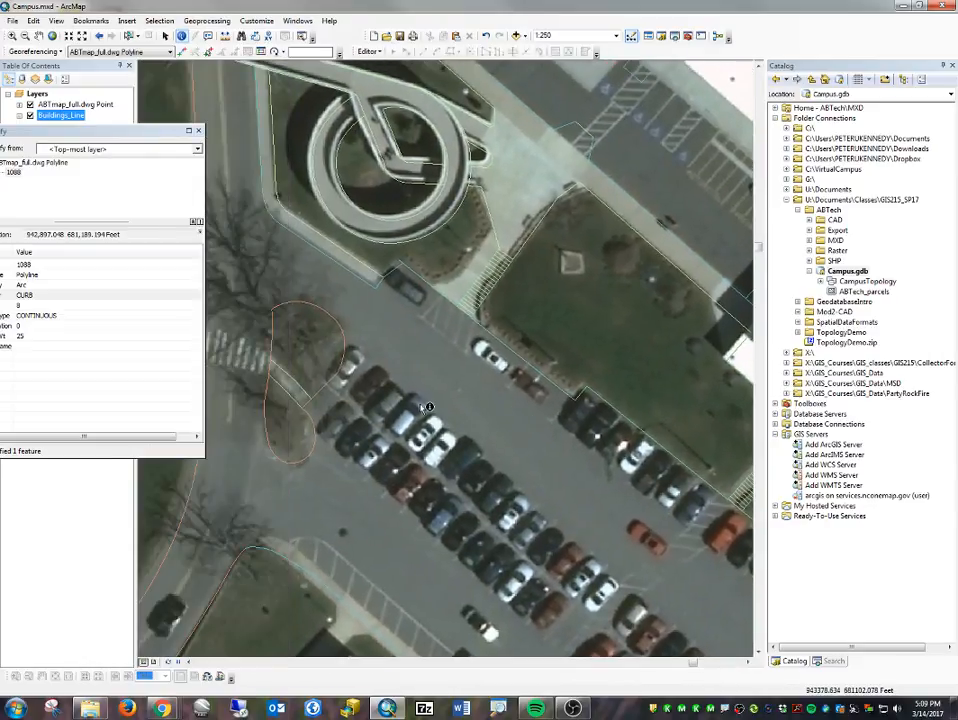
click(281, 555)
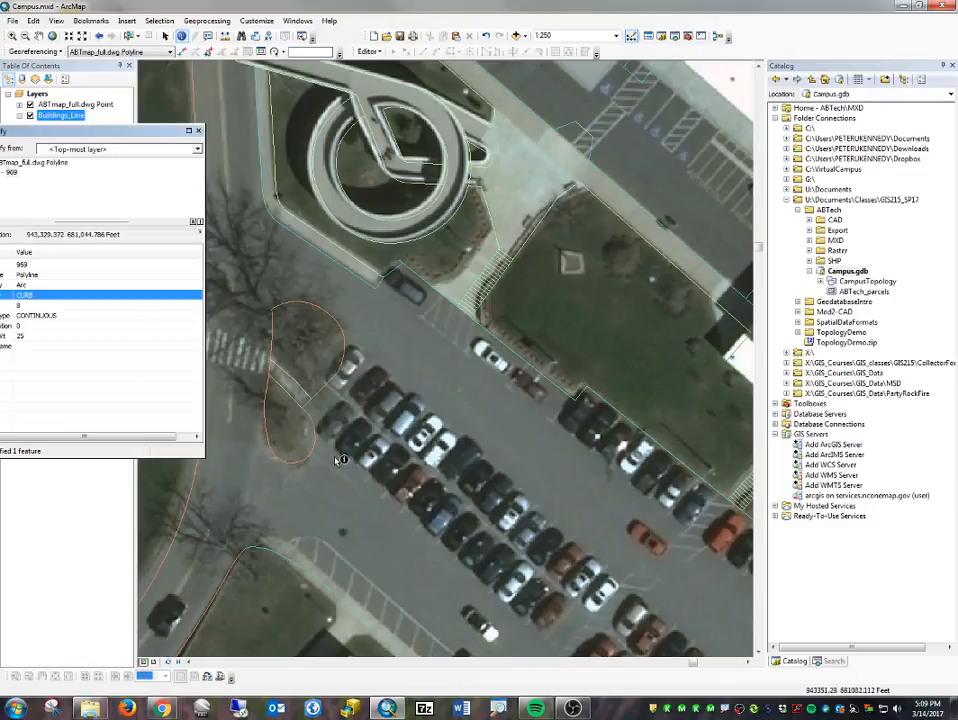
click(345, 368)
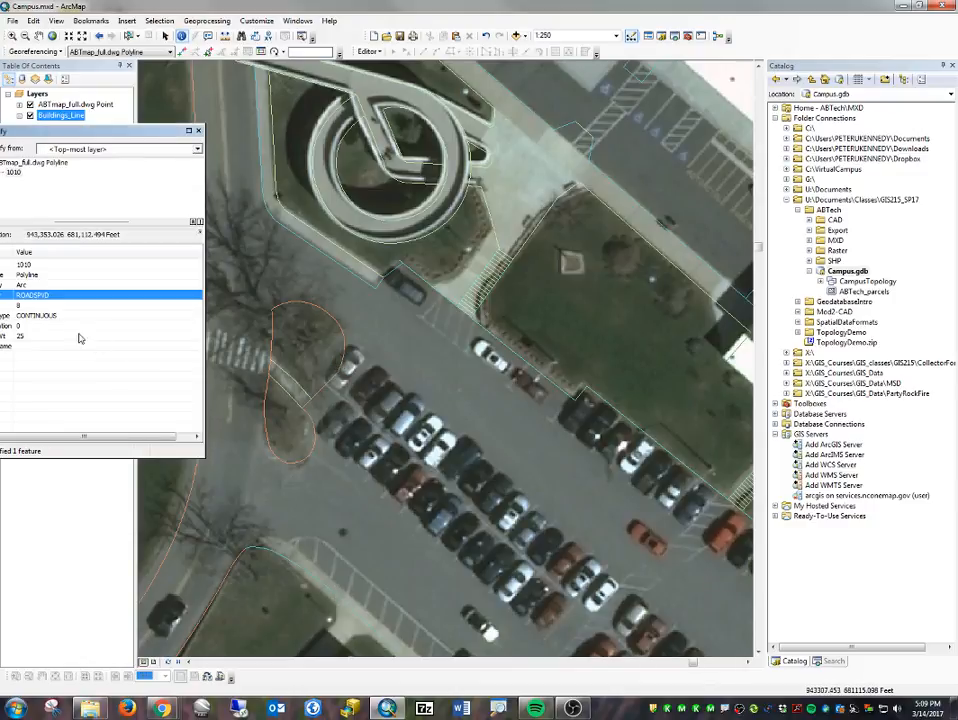
click(606, 397)
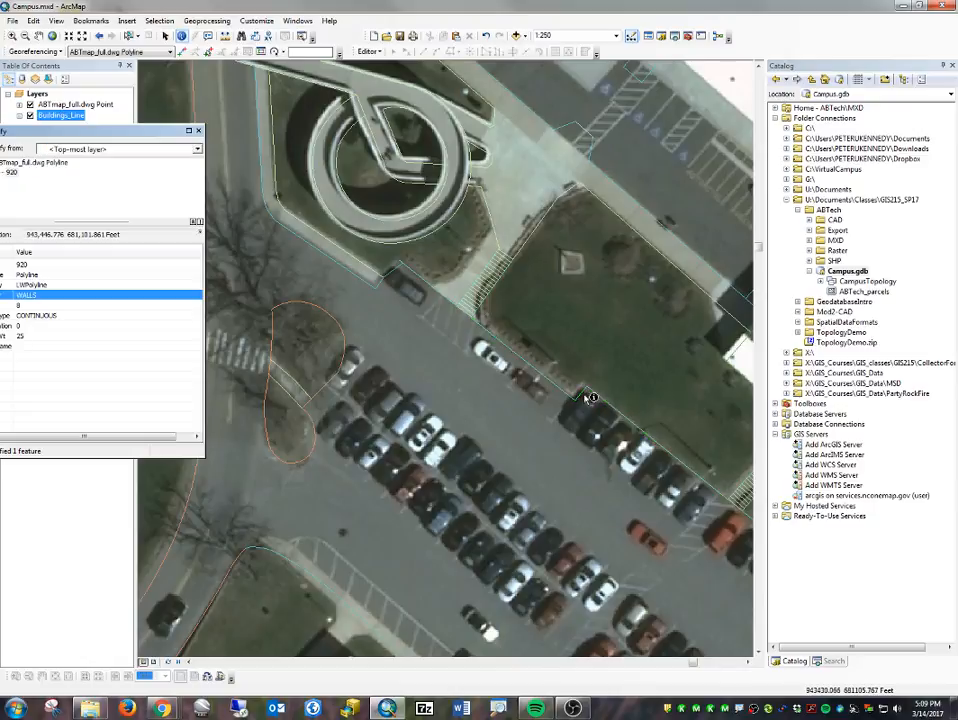
- Identify the CAD layer of the lot edge farther southeast, follow it to the lot's end and close the Identify results
drag(157, 131, 224, 120)
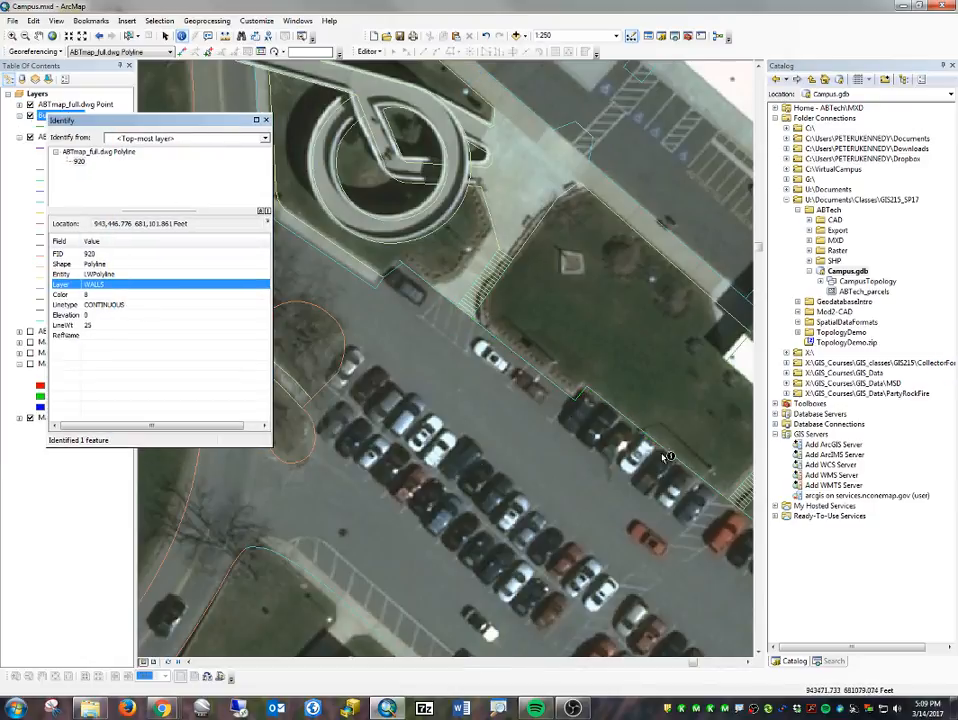
drag(724, 542, 325, 476)
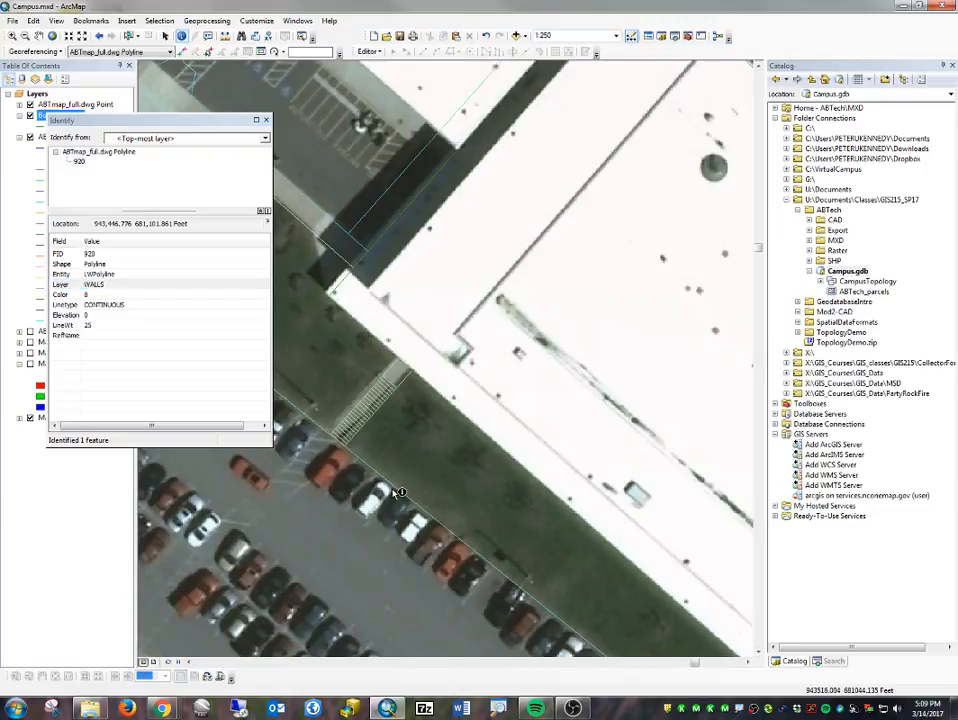
click(391, 490)
click(406, 495)
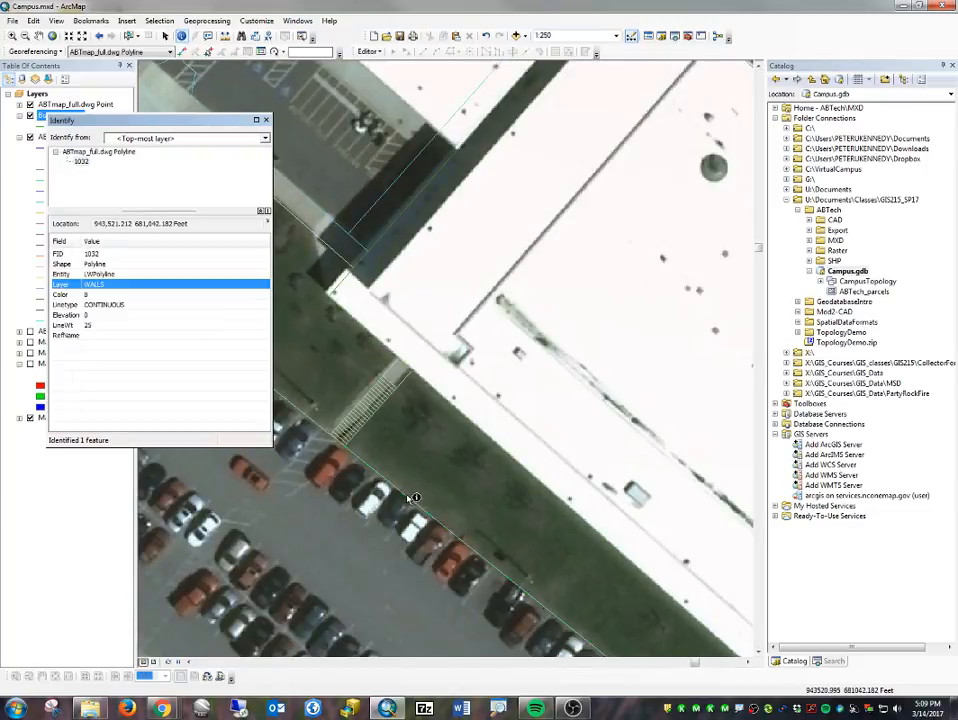
drag(517, 532, 445, 279)
drag(732, 506, 645, 462)
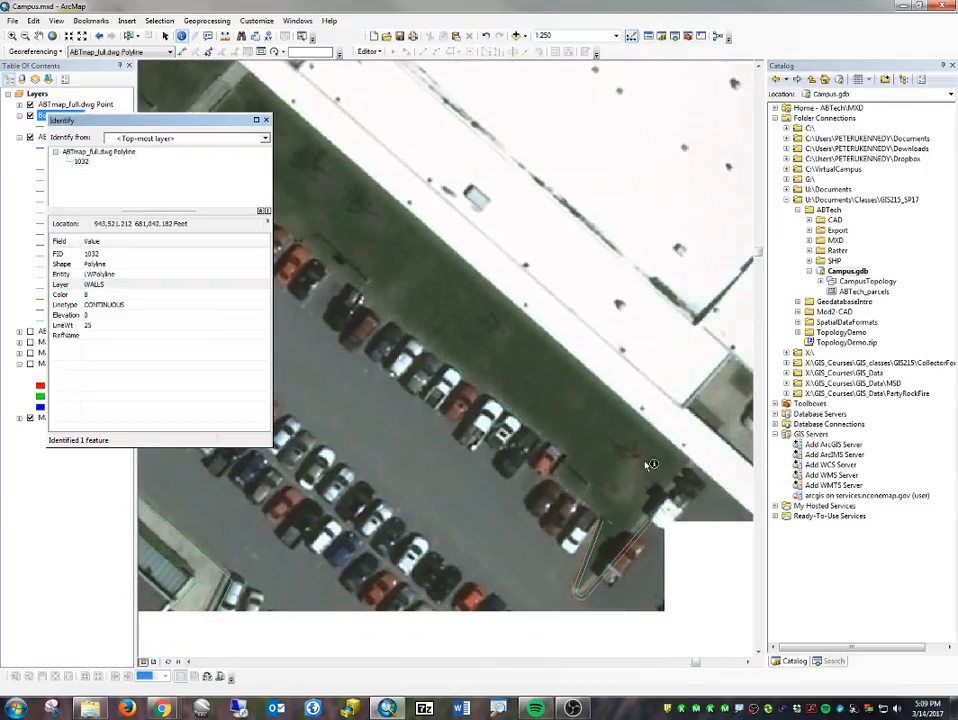
click(266, 121)
scroll(385, 406, up, 1)
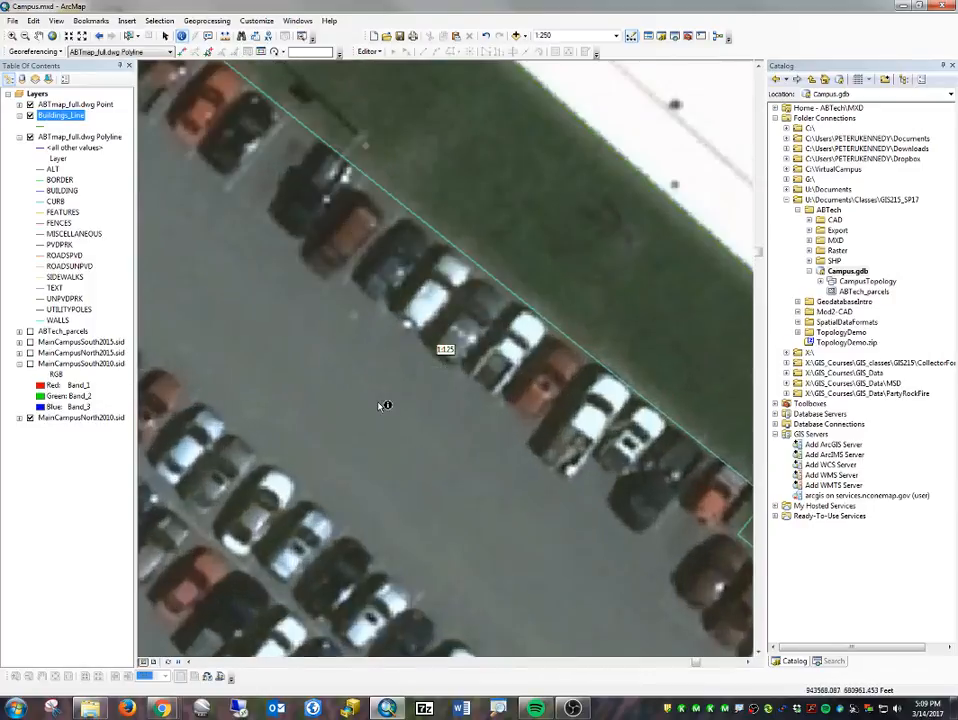
scroll(385, 406, down, 3)
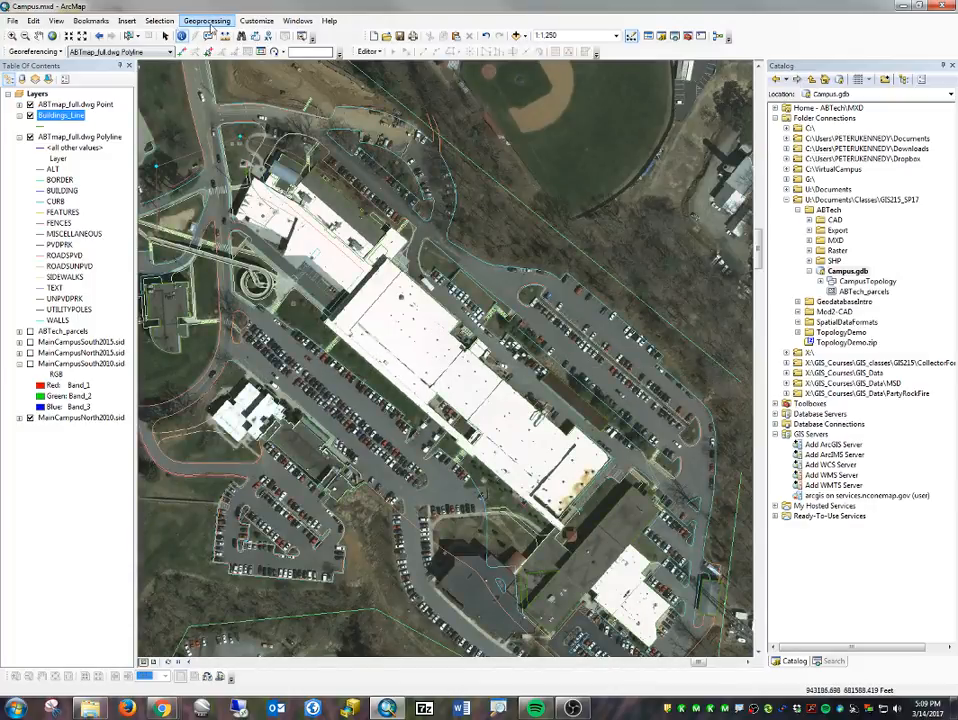
- Replace the attribute query on ABTmap_full.dwg Polyline with a new expression, "Layer" = 'CURB'
click(160, 20)
click(165, 32)
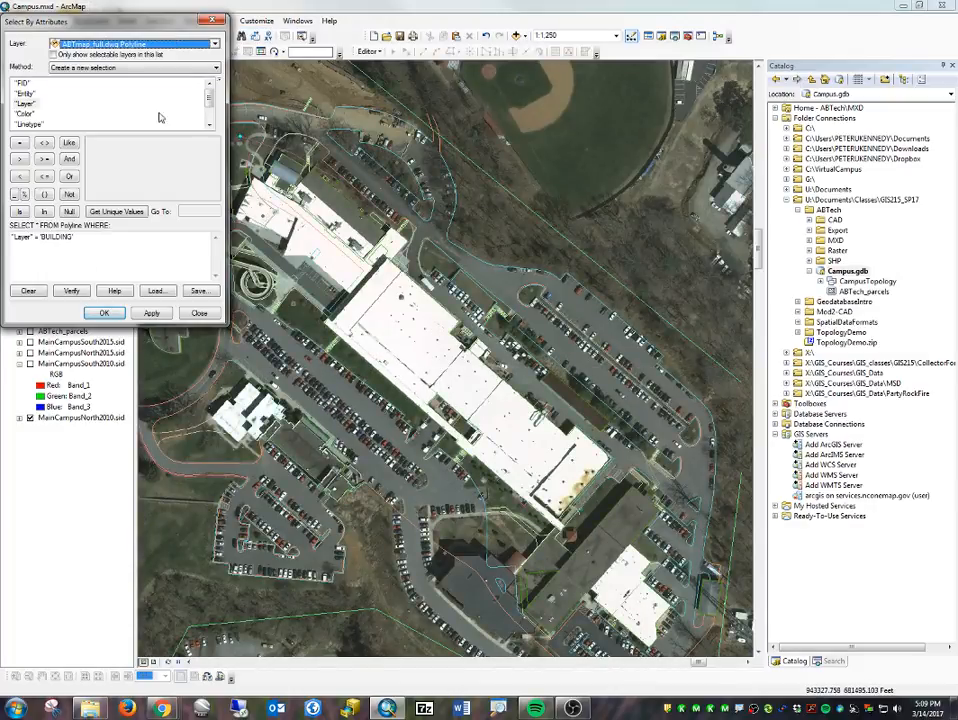
drag(87, 239, 12, 238)
click(32, 290)
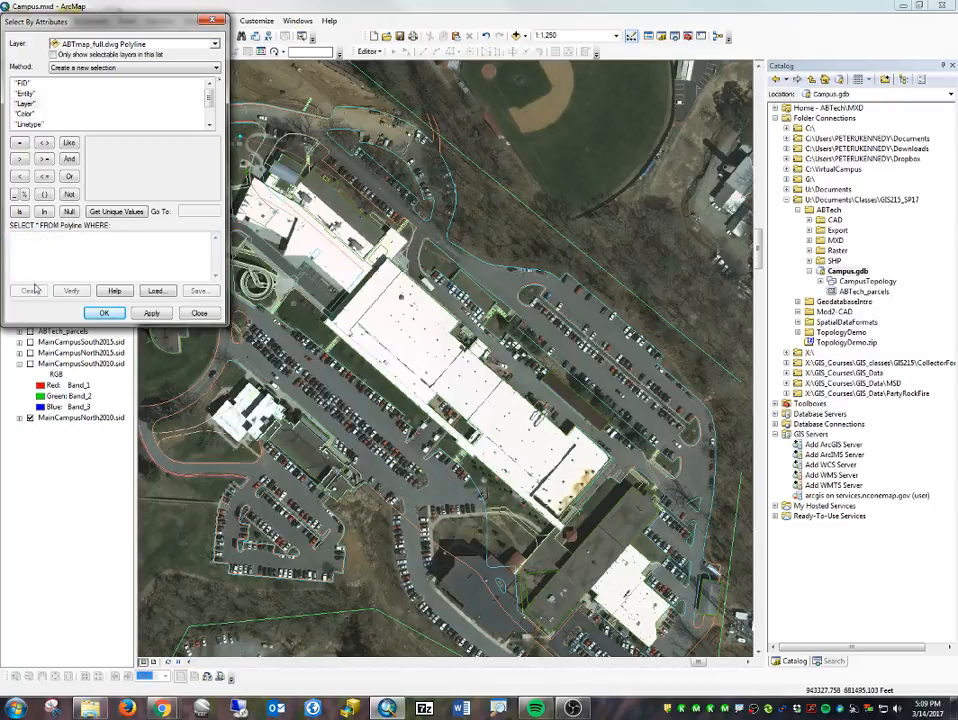
double_click(20, 104)
click(118, 212)
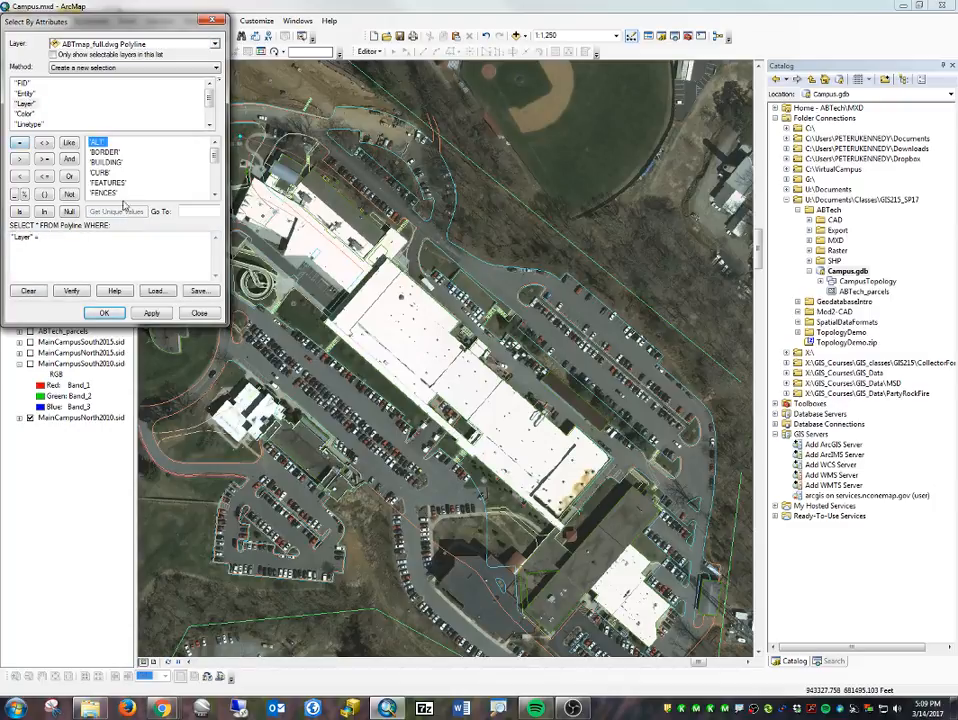
double_click(107, 174)
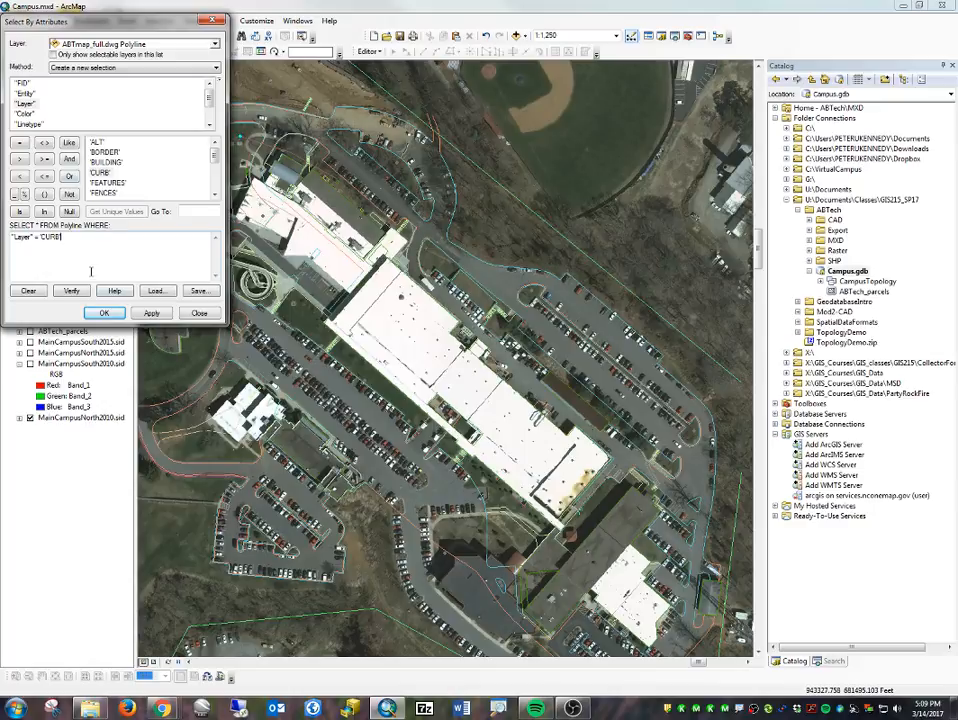
- Extend the selection query with OR "Layer" = 'ROADSPVD'
click(69, 176)
click(19, 143)
scroll(141, 180, down, 2)
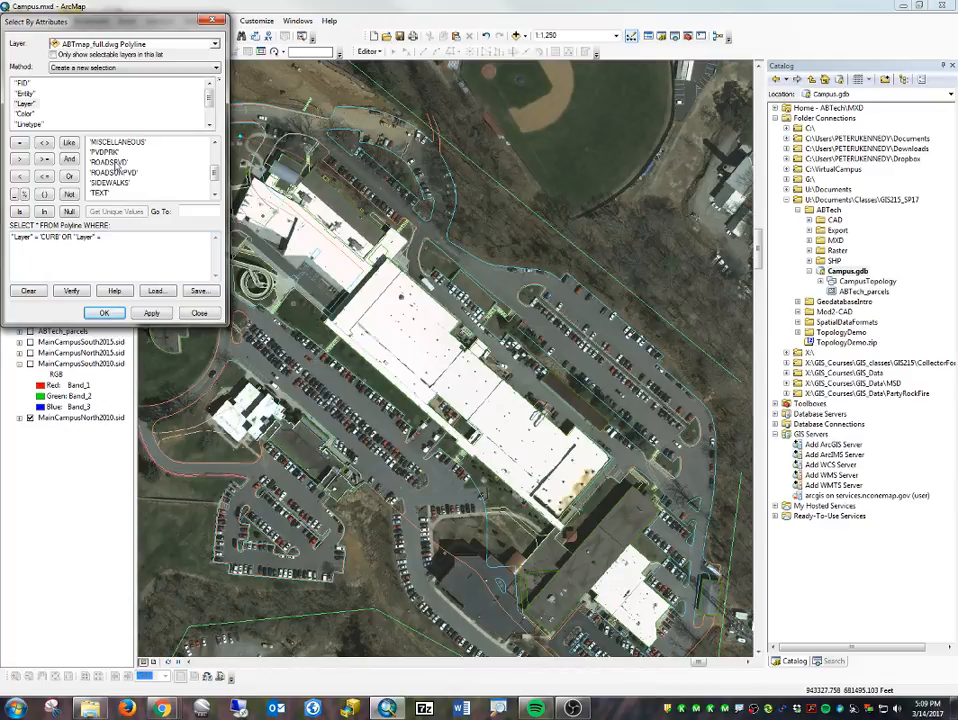
double_click(117, 163)
- Add OR "Layer" = 'WALLS' to the query, including its equals operator, and apply the selection
click(69, 176)
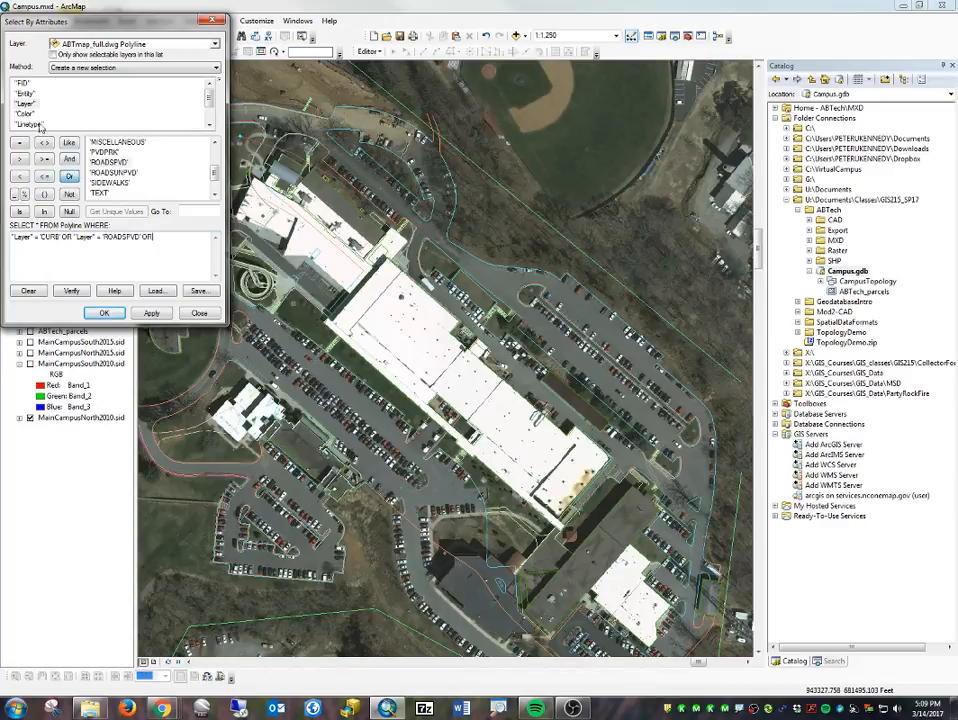
double_click(25, 103)
scroll(118, 186, down, 1)
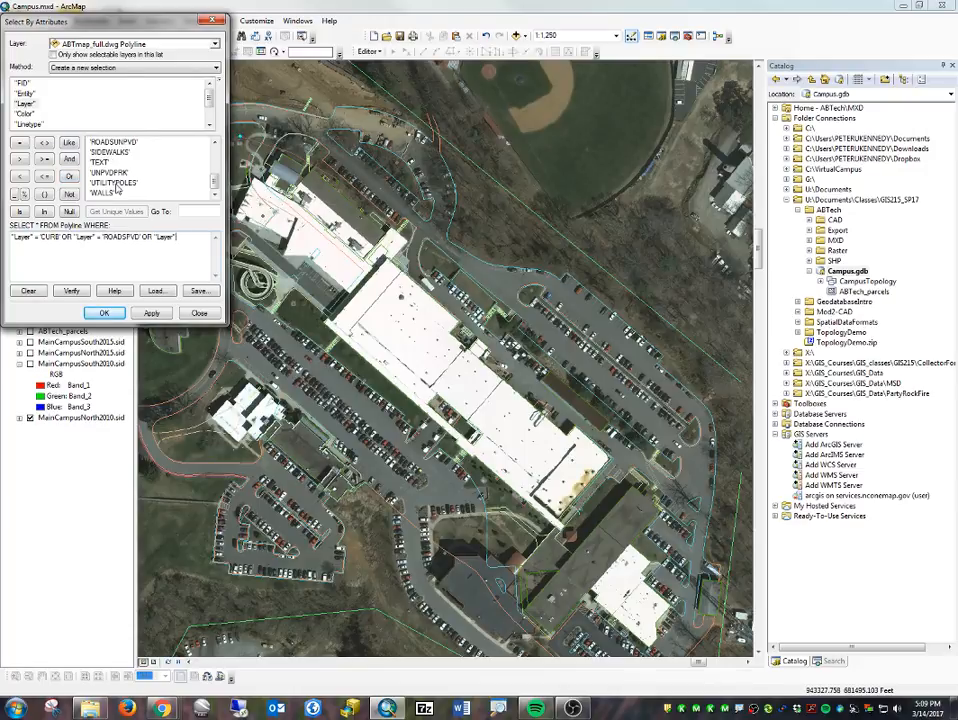
double_click(100, 193)
click(151, 313)
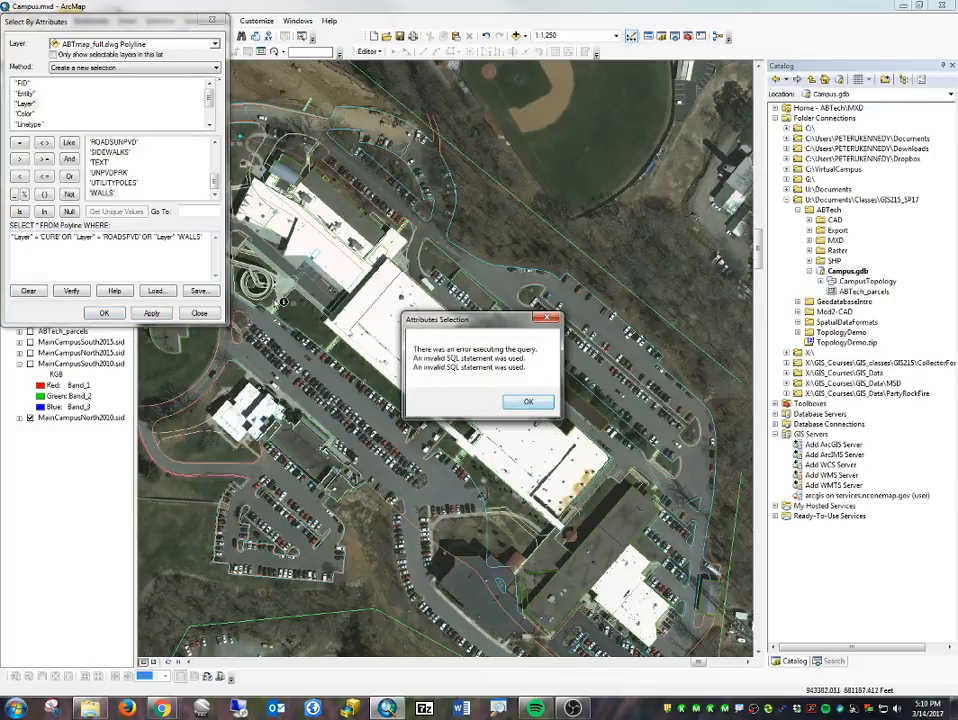
click(543, 404)
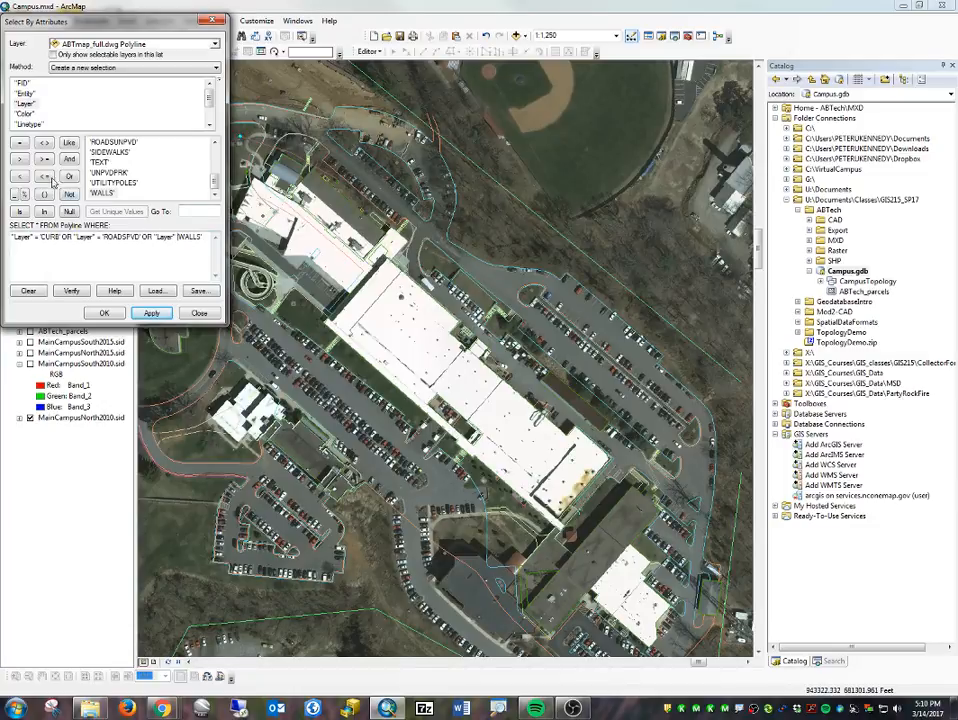
click(20, 143)
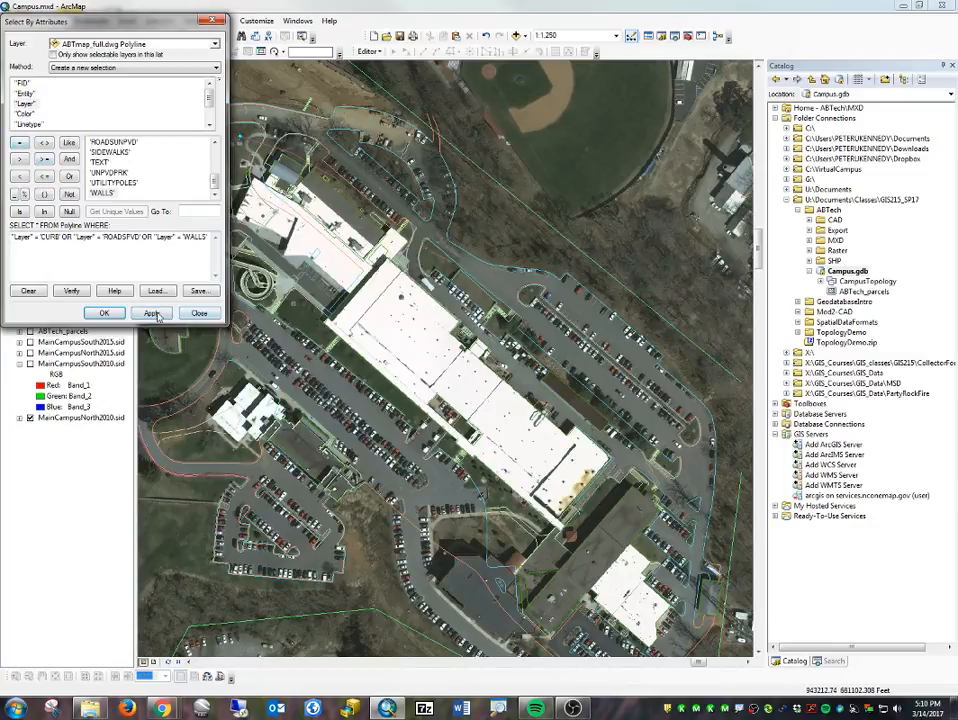
click(105, 313)
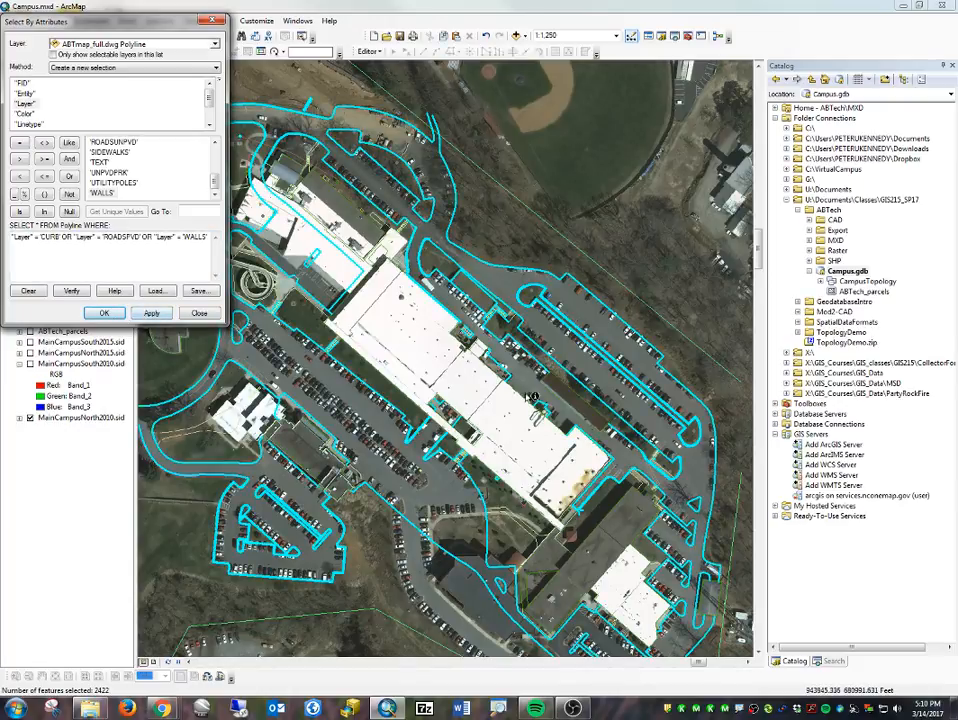
- Check the selected road, curb and wall lines across the whole campus and close the attribute selection dialog
scroll(500, 408, up, 2)
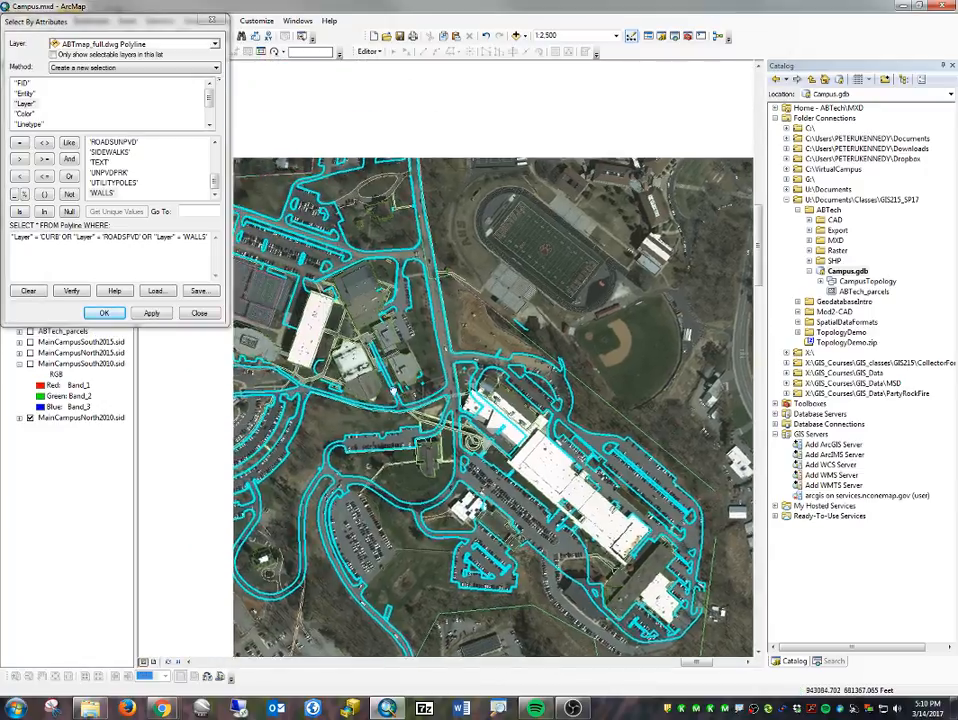
drag(393, 391, 491, 421)
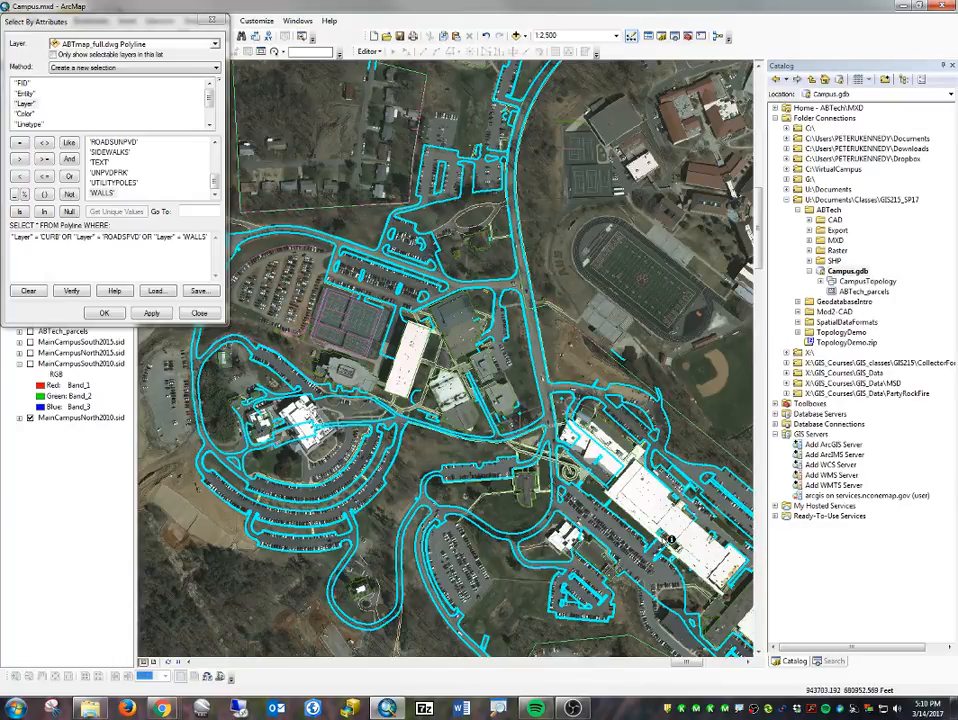
drag(484, 157, 422, 274)
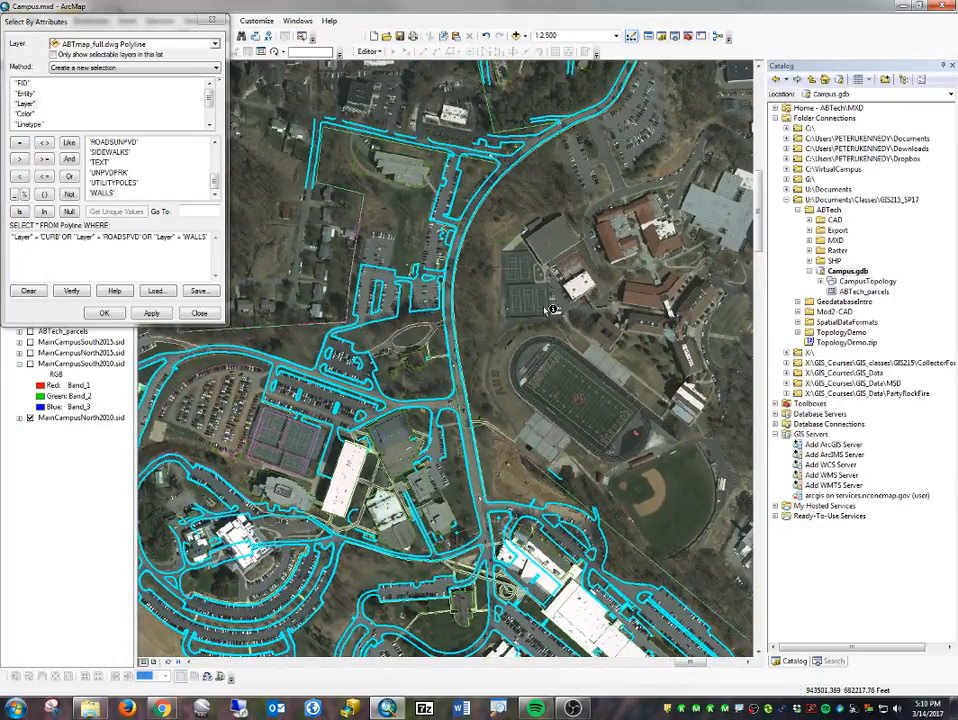
drag(539, 75, 459, 300)
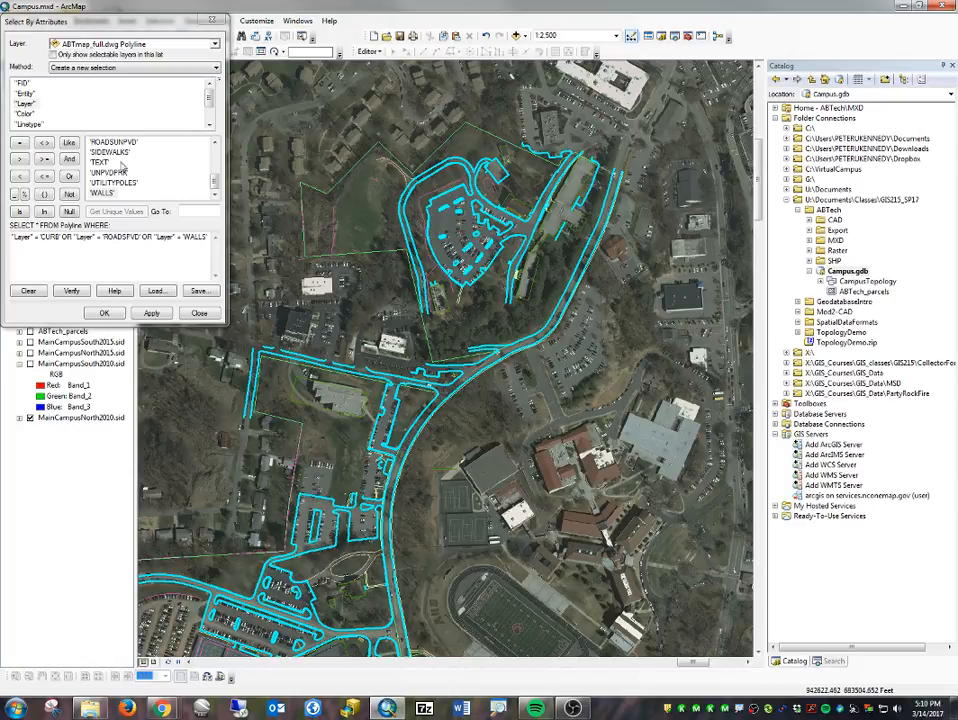
click(211, 19)
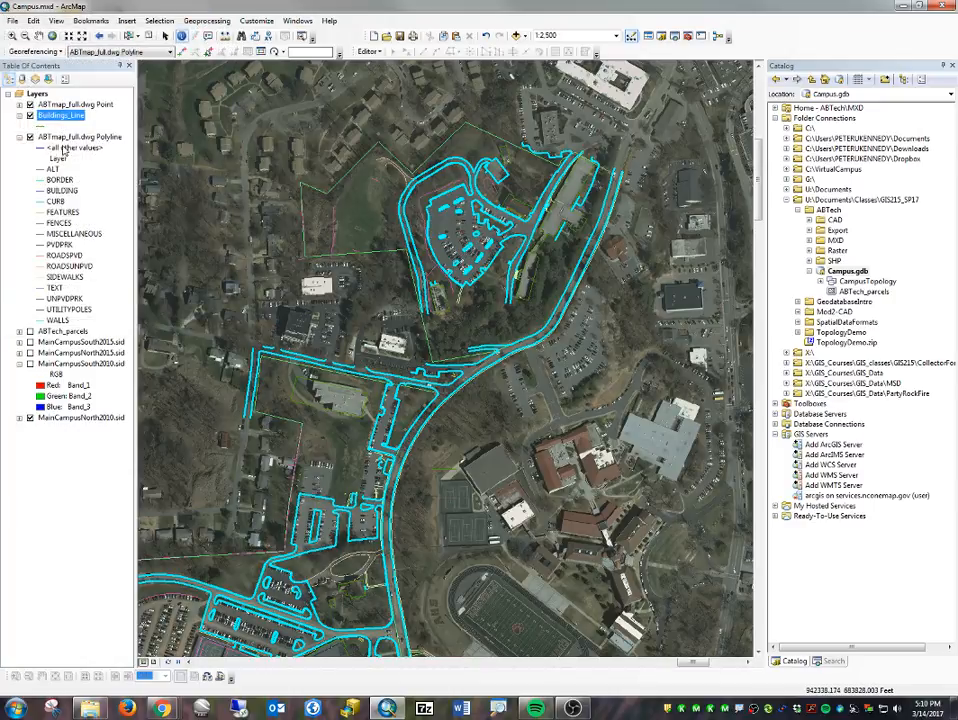
- Export the selected ABTmap_full.dwg Polyline features into the CampusTopology dataset as feature class Rds_Lots and add it to the map
right_click(66, 138)
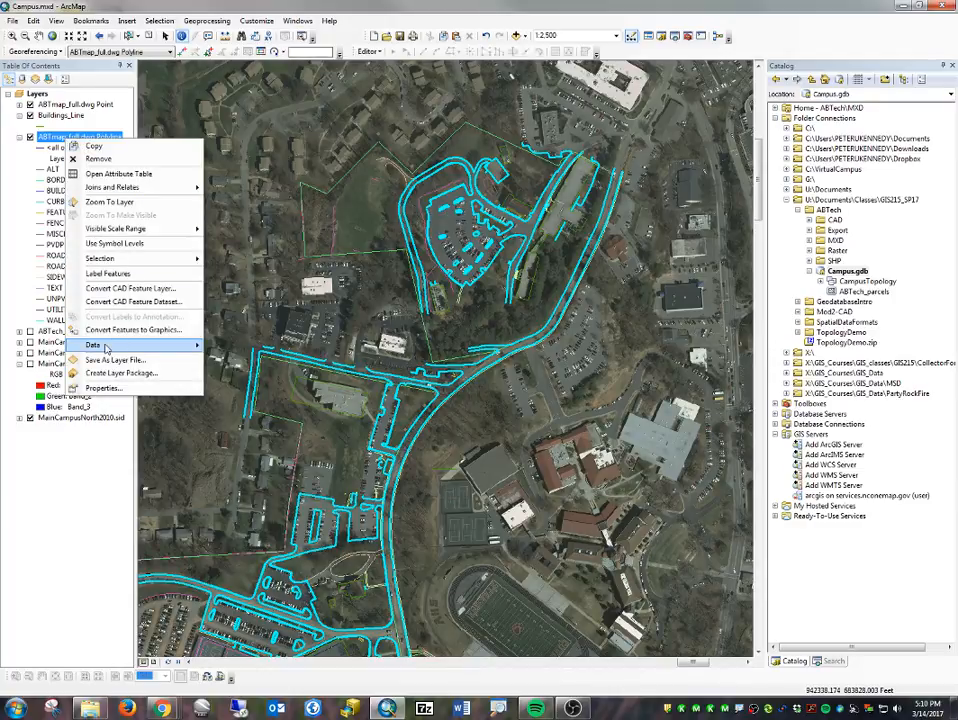
mouse_move(105, 347)
click(245, 361)
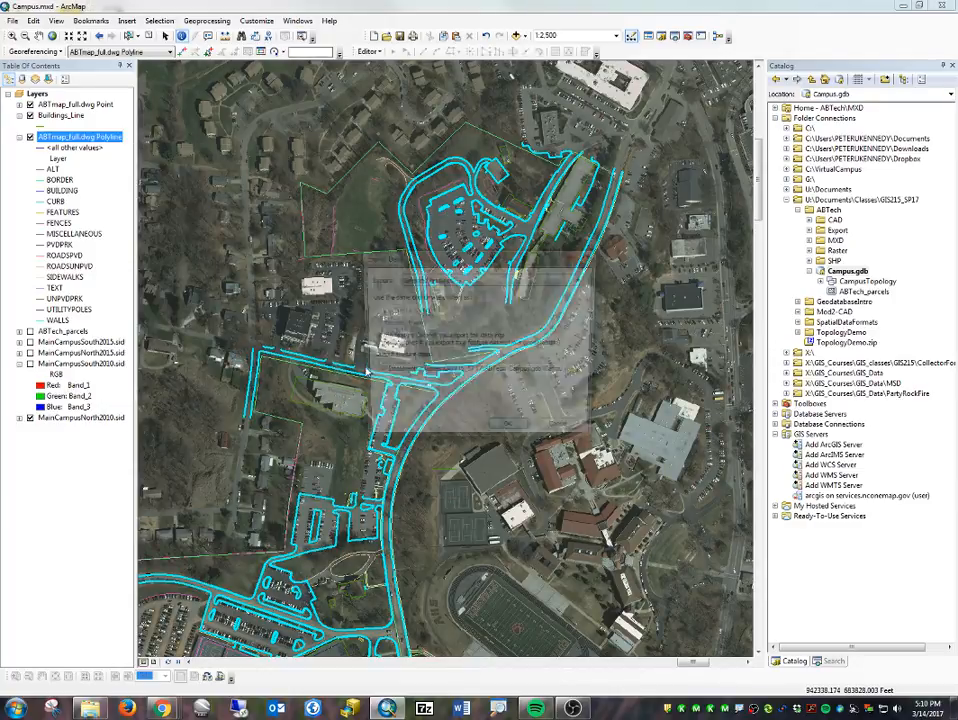
click(580, 374)
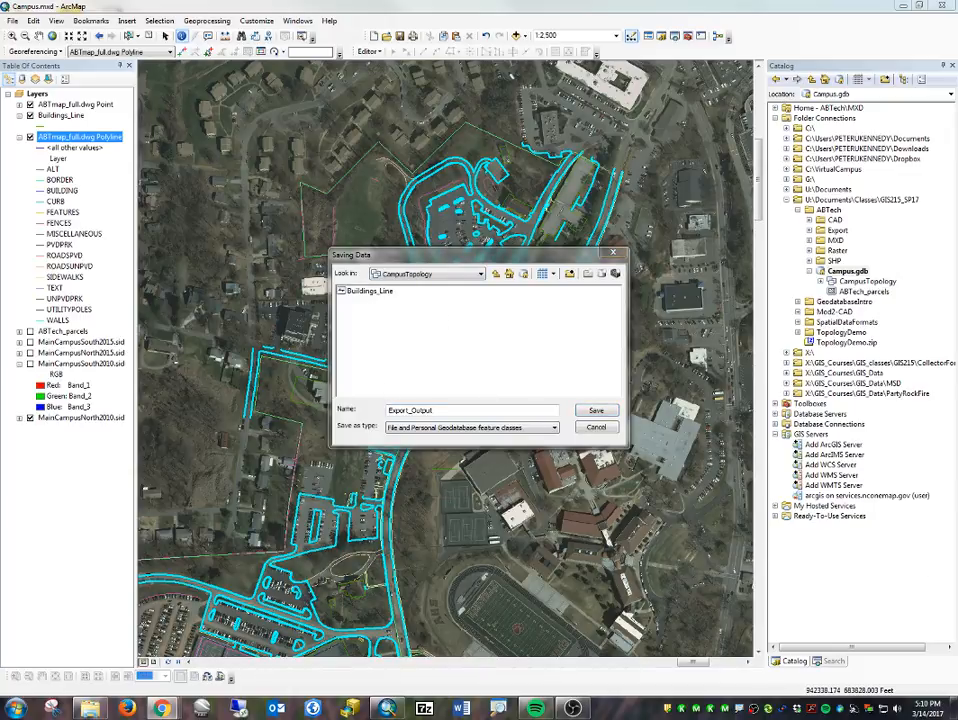
drag(389, 410, 445, 410)
text(Rds_Lots)
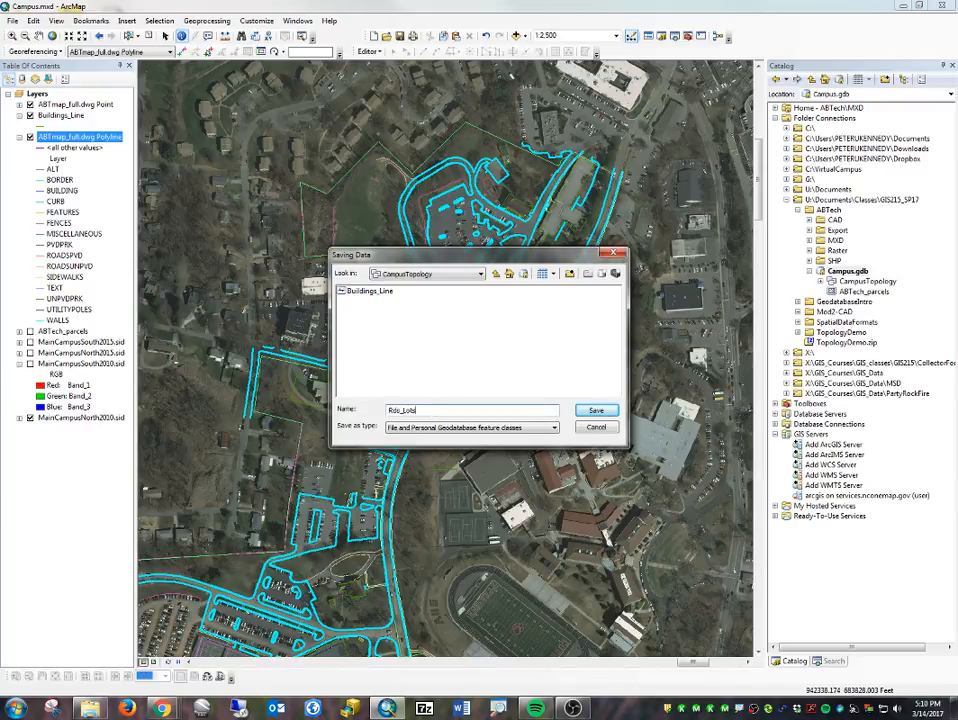
click(596, 416)
click(498, 432)
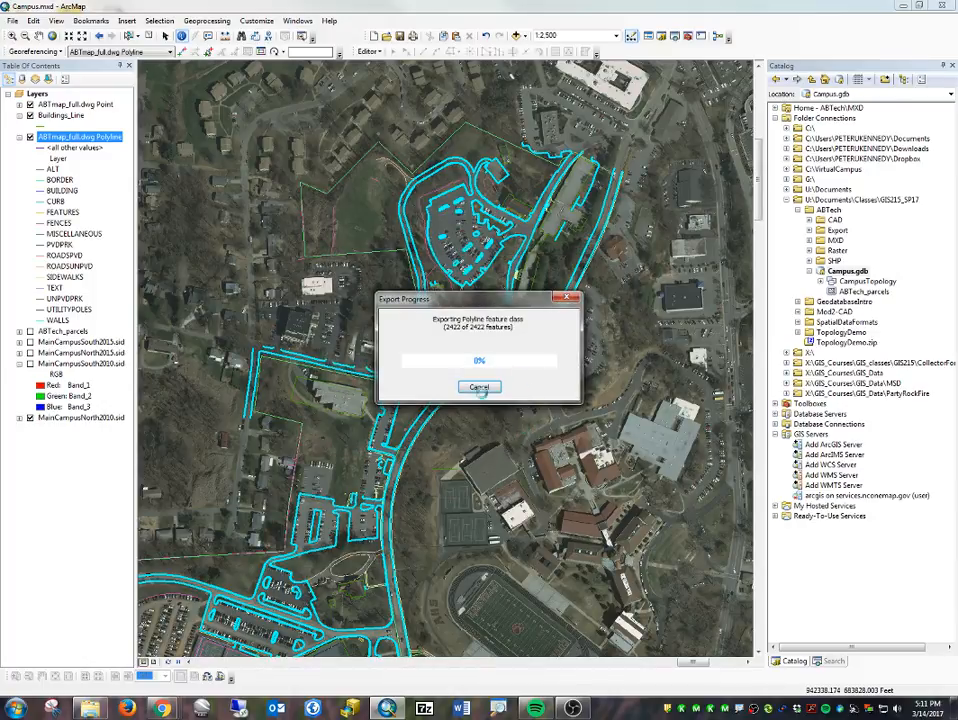
click(519, 397)
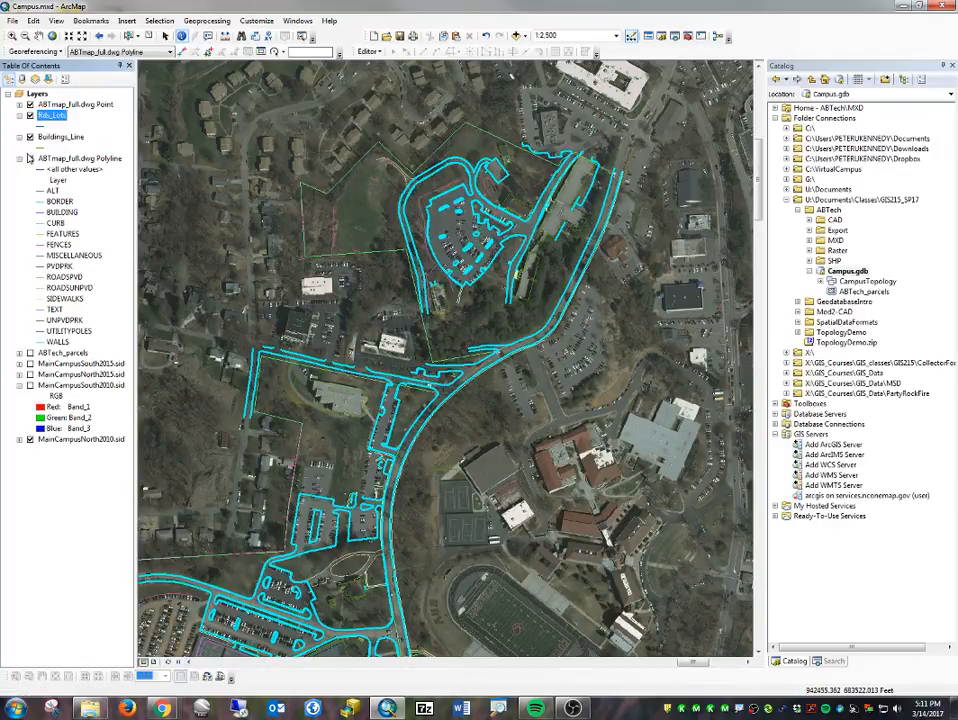
- Hide the ABTmap_full.dwg Polyline layer and set the Rds_Lots line colour to red
click(30, 159)
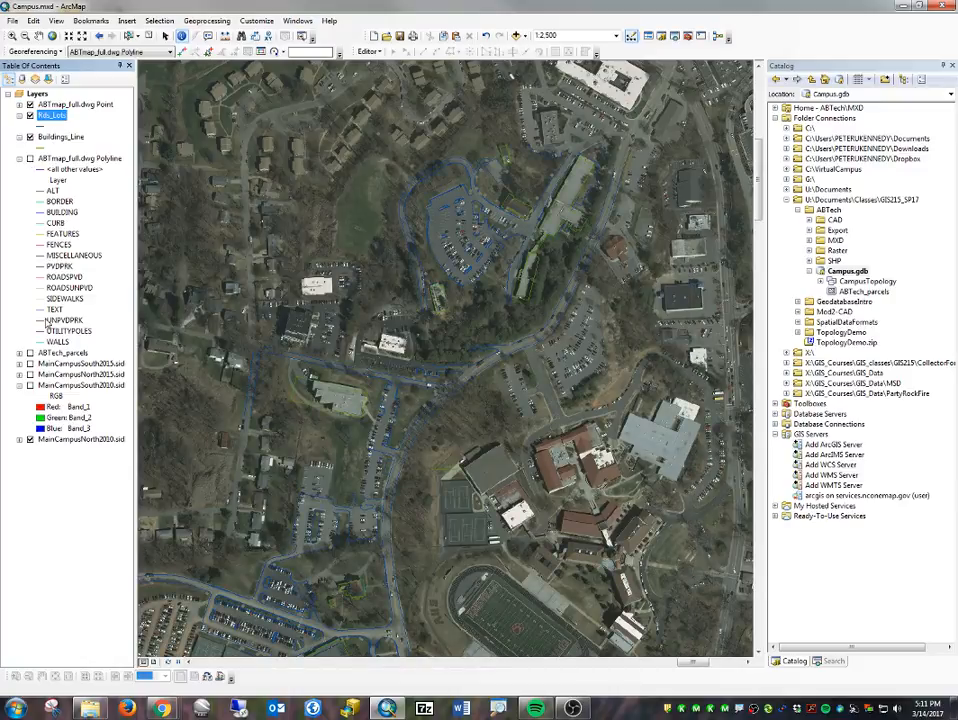
click(42, 126)
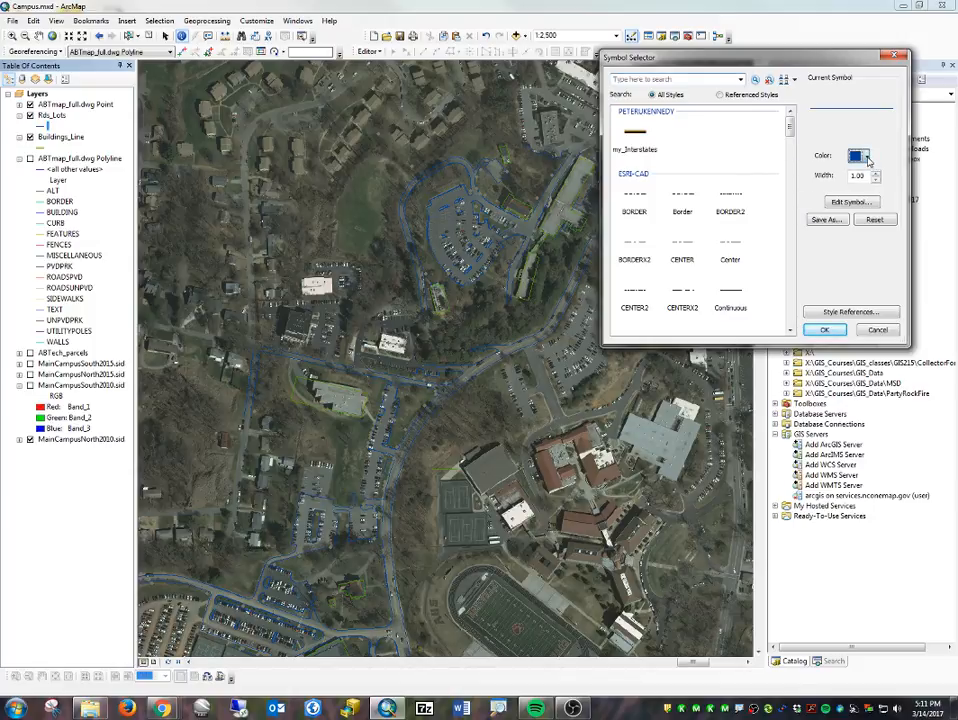
click(867, 157)
click(843, 219)
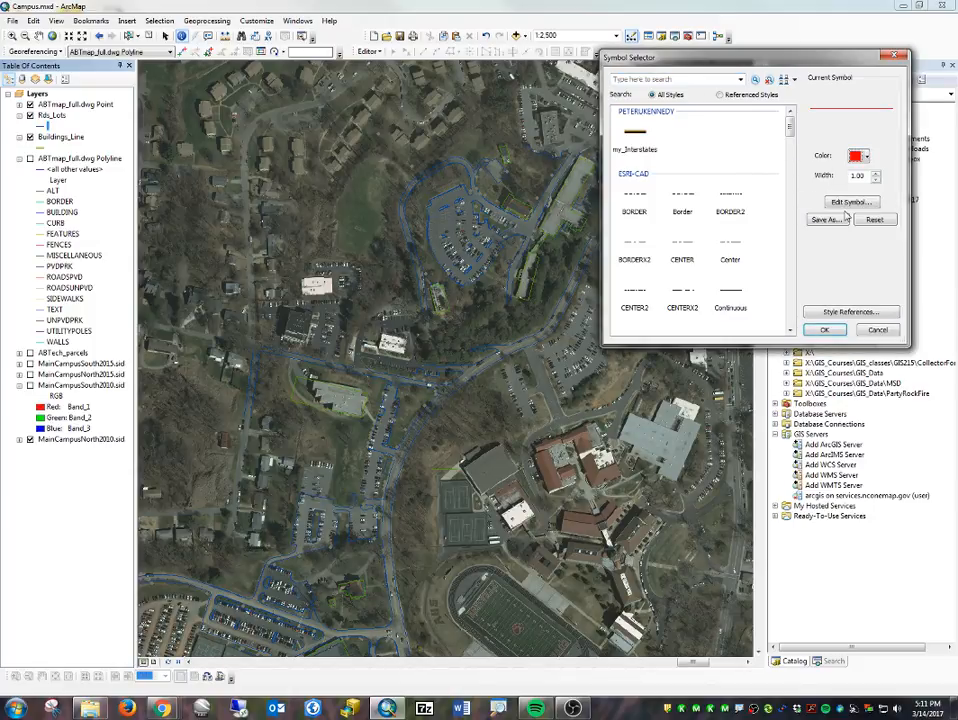
click(824, 330)
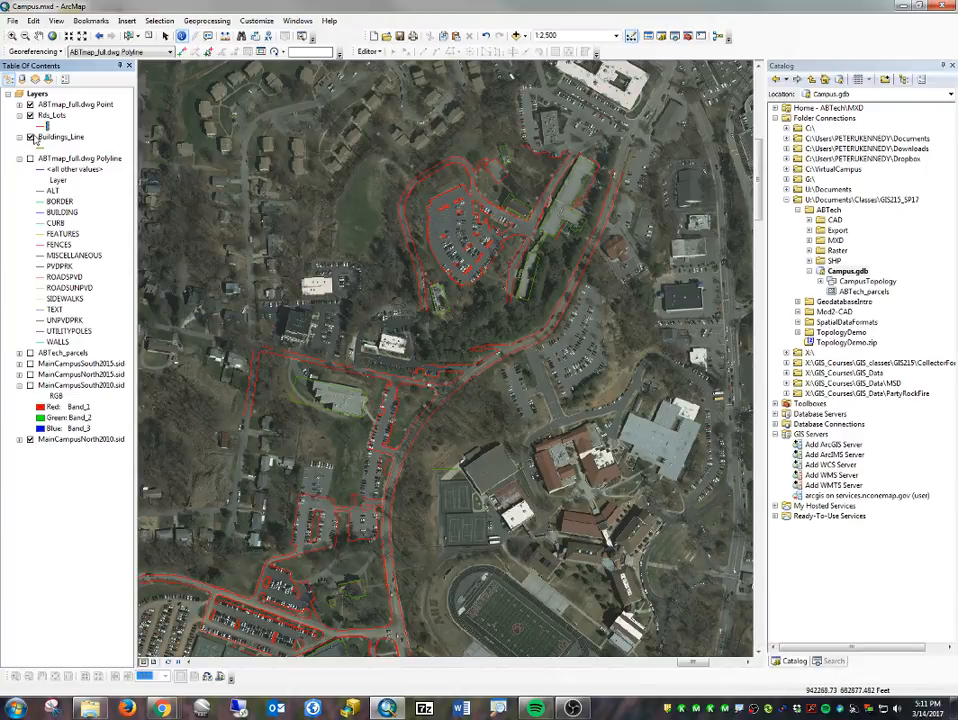
- Set the line colour of the Buildings_Line layer to yellow
click(46, 147)
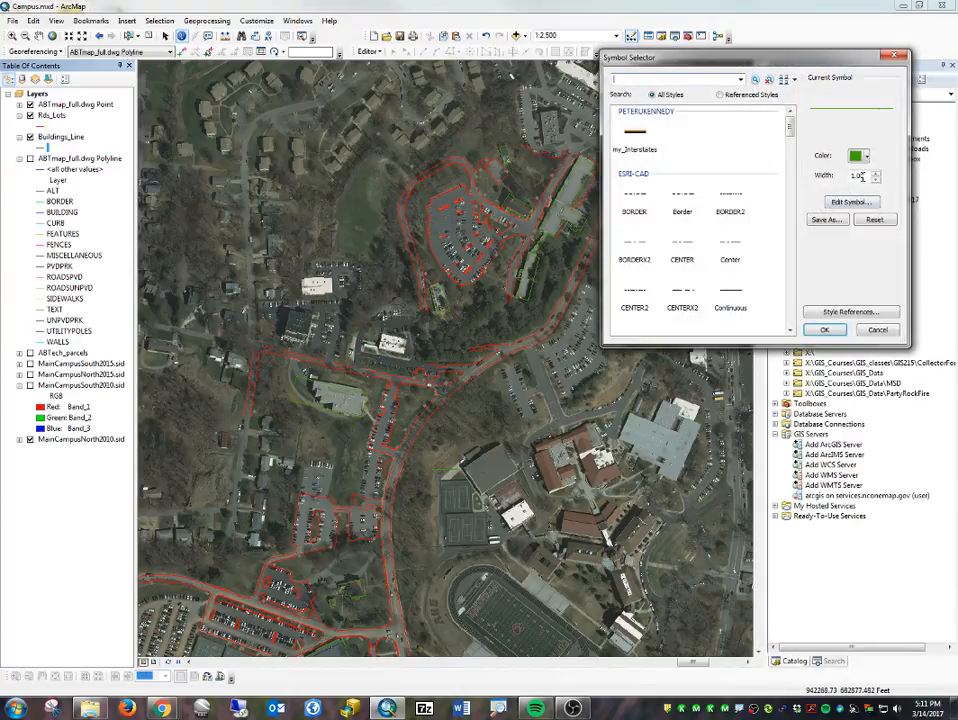
click(866, 156)
click(856, 218)
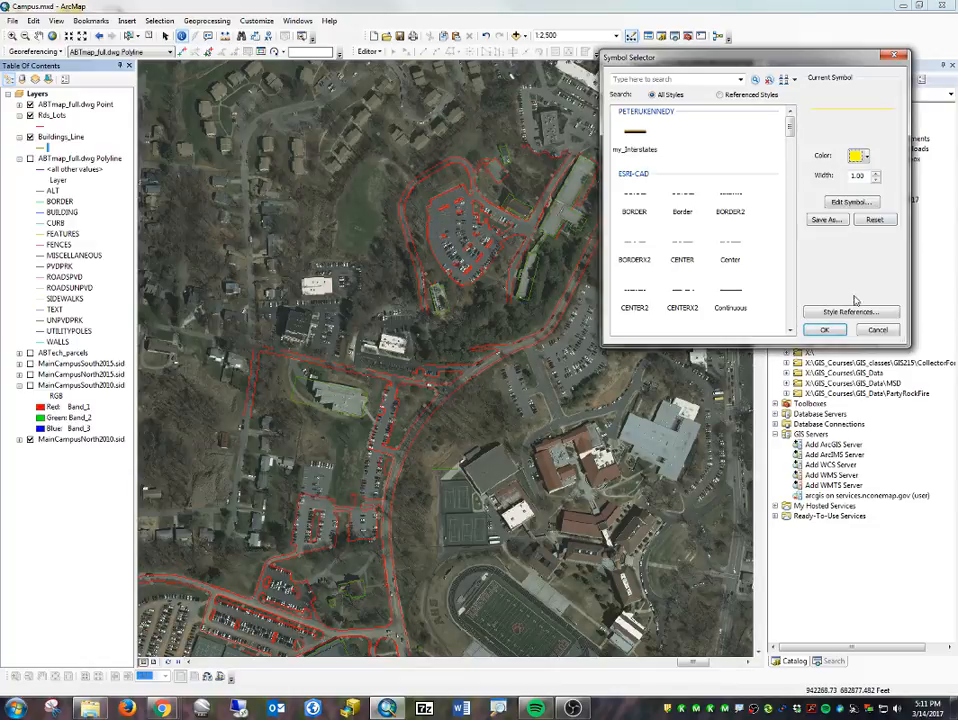
click(828, 331)
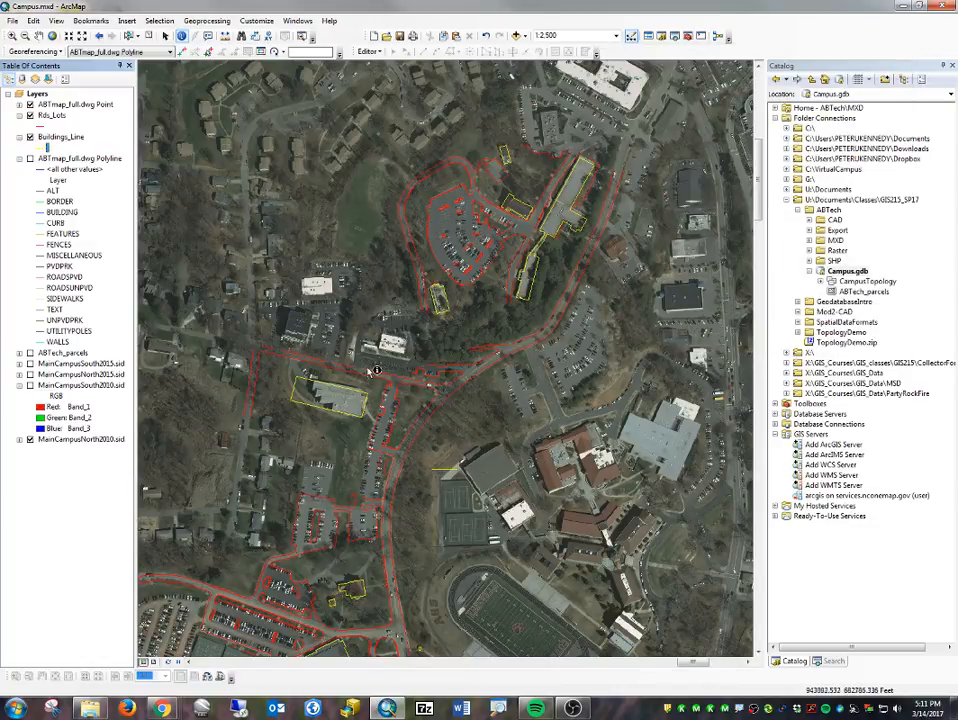
- Review the road, lot and building lines over the southern campus, and expand the CampusTopology dataset to see its feature classes
drag(556, 588, 559, 291)
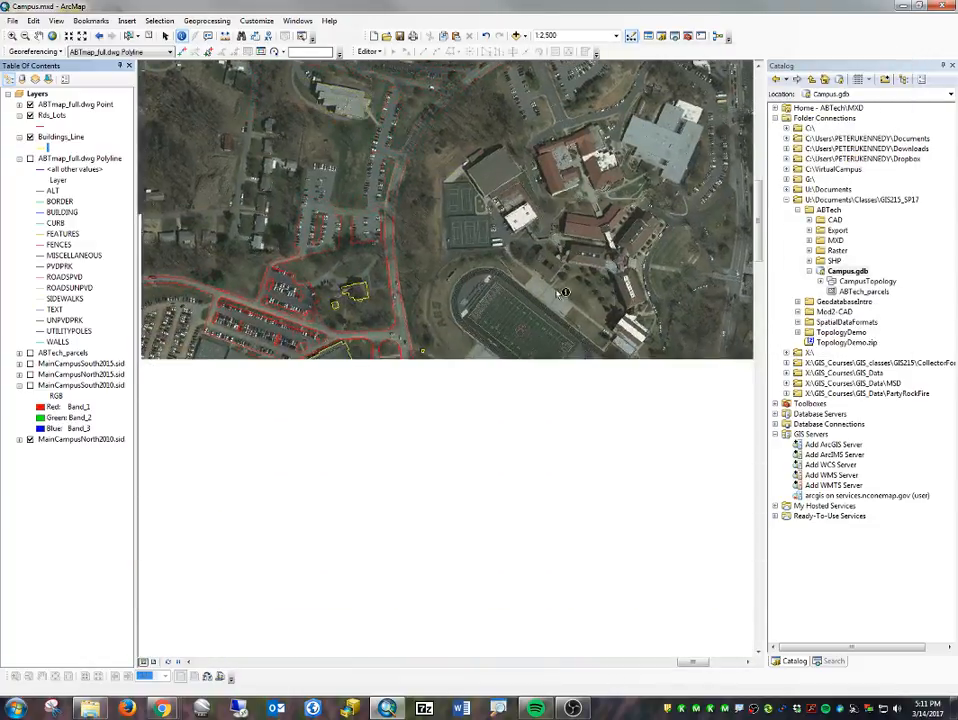
drag(314, 408, 444, 293)
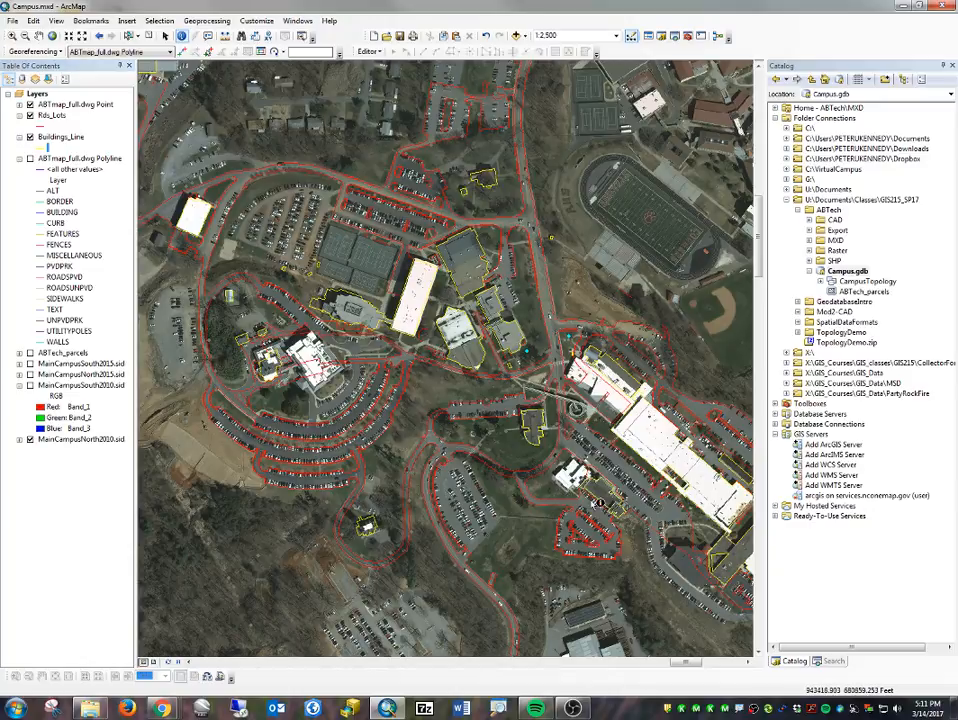
drag(598, 503, 462, 310)
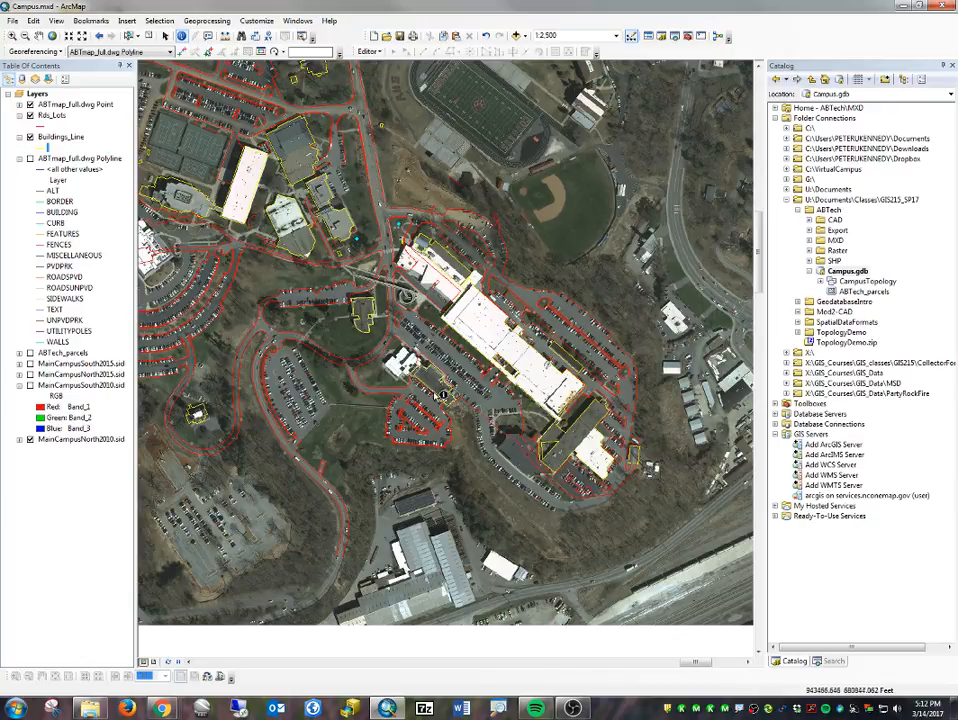
scroll(444, 347, up, 1)
scroll(444, 347, up, 3)
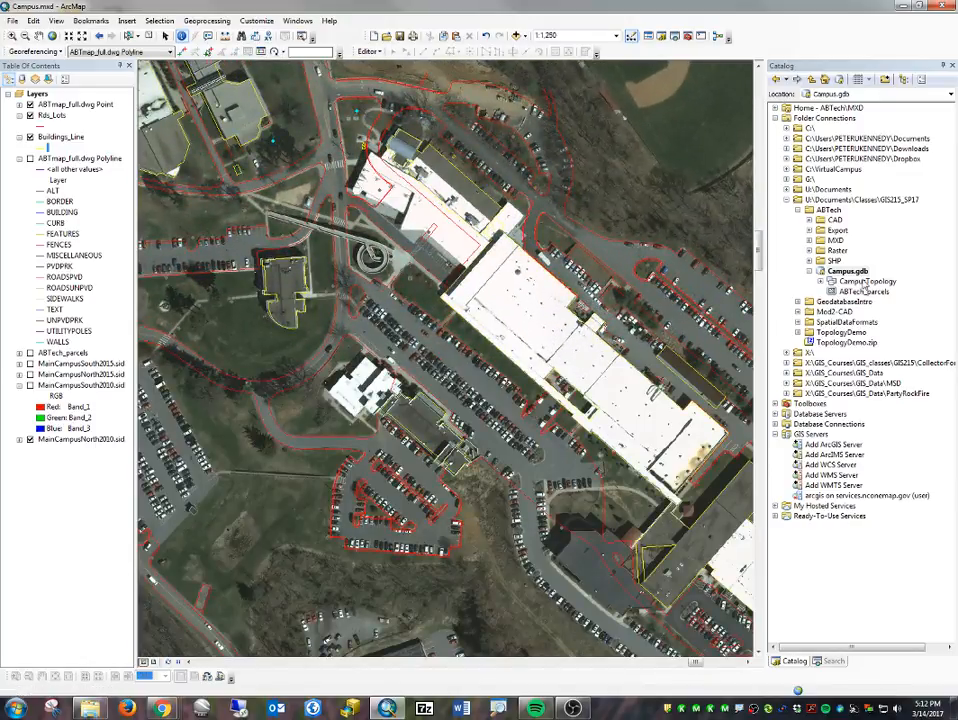
double_click(865, 284)
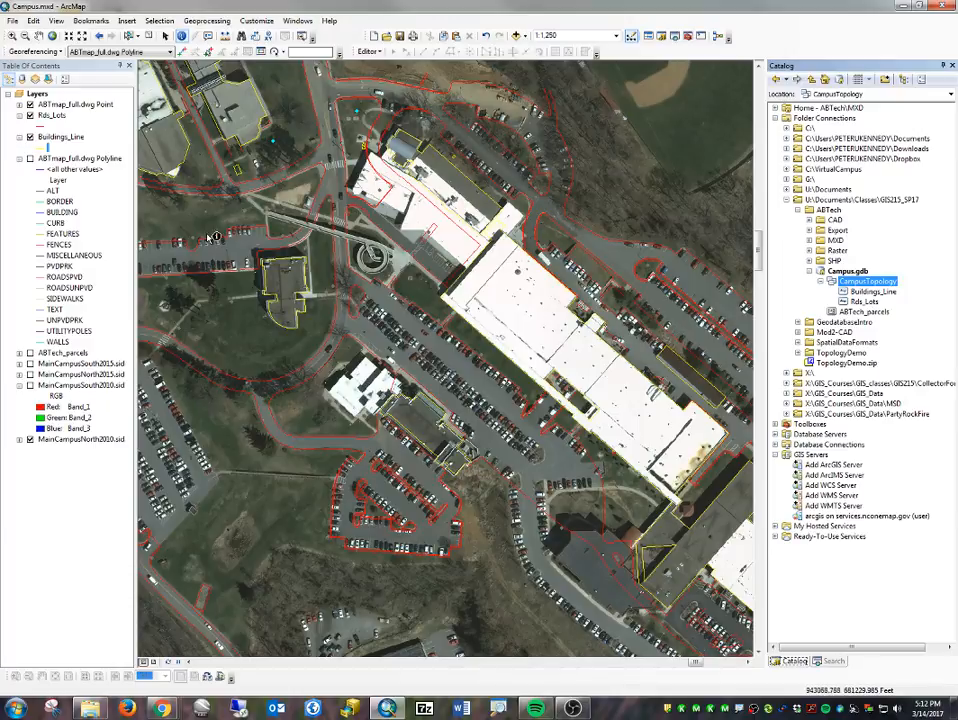
- Examine the Rds_Lots lines up close for gaps at the road junction with the white stop line near the parking lot
drag(202, 228, 380, 268)
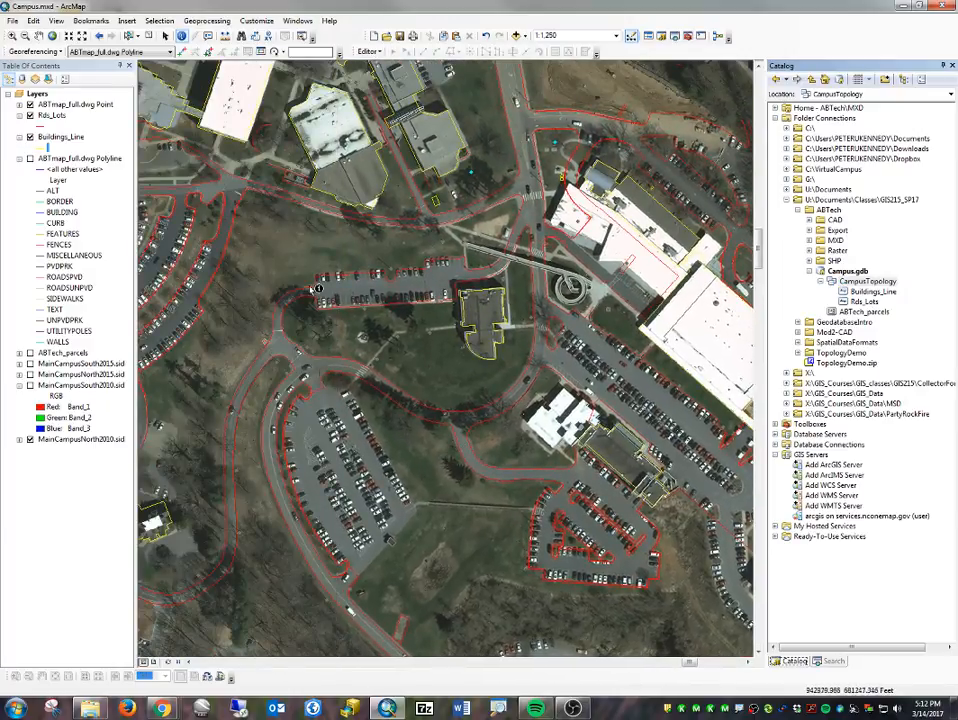
scroll(300, 338, up, 8)
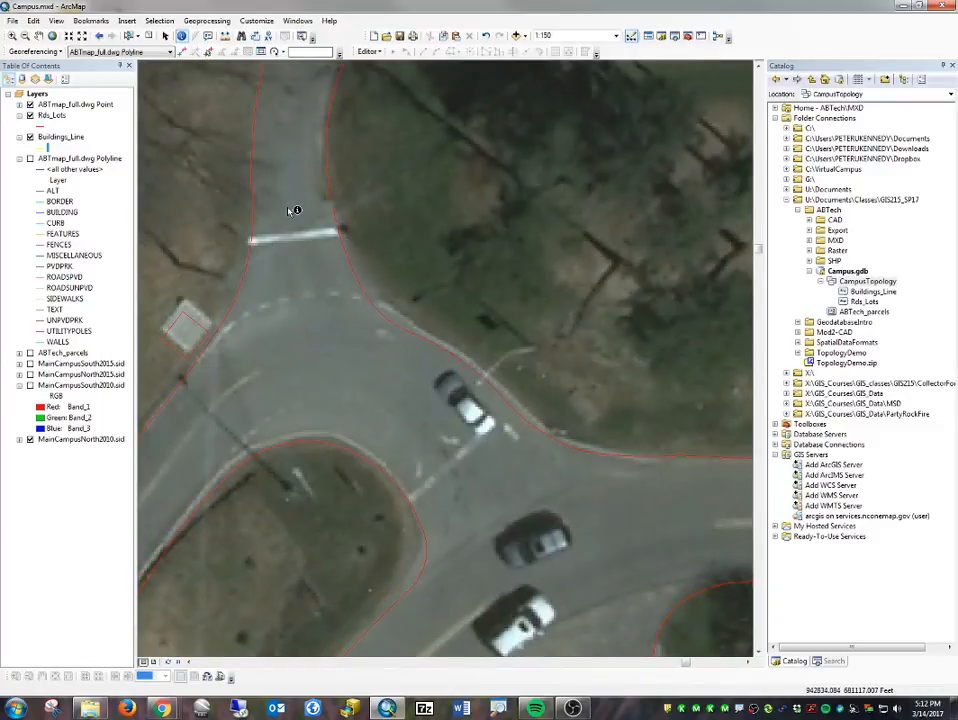
scroll(265, 210, up, 2)
scroll(266, 213, up, 2)
scroll(240, 230, up, 2)
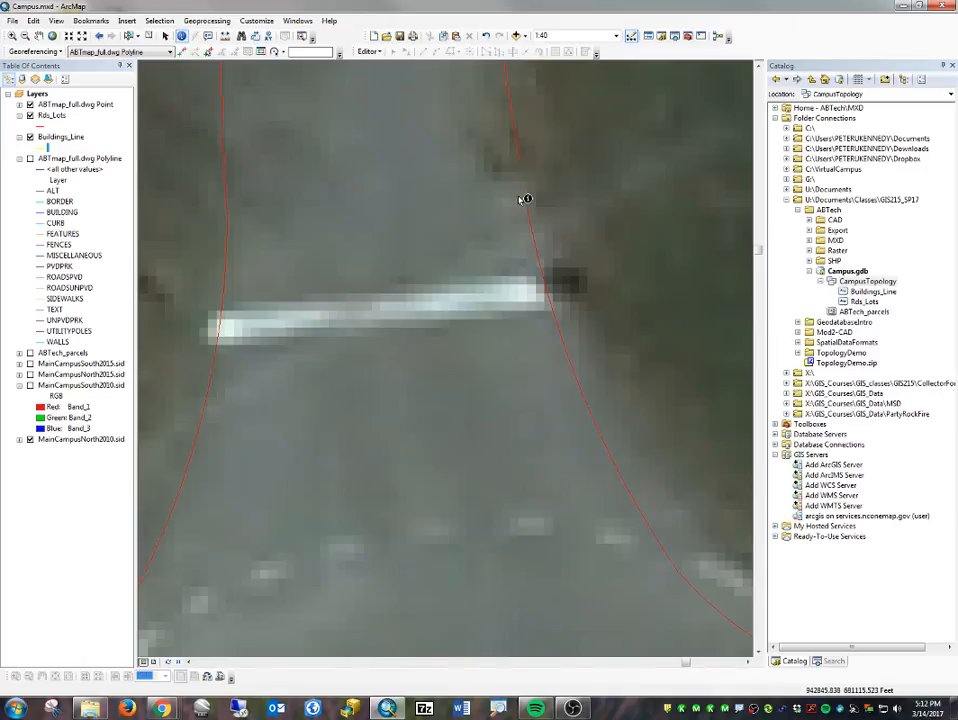
scroll(518, 287, down, 2)
scroll(518, 287, down, 2)
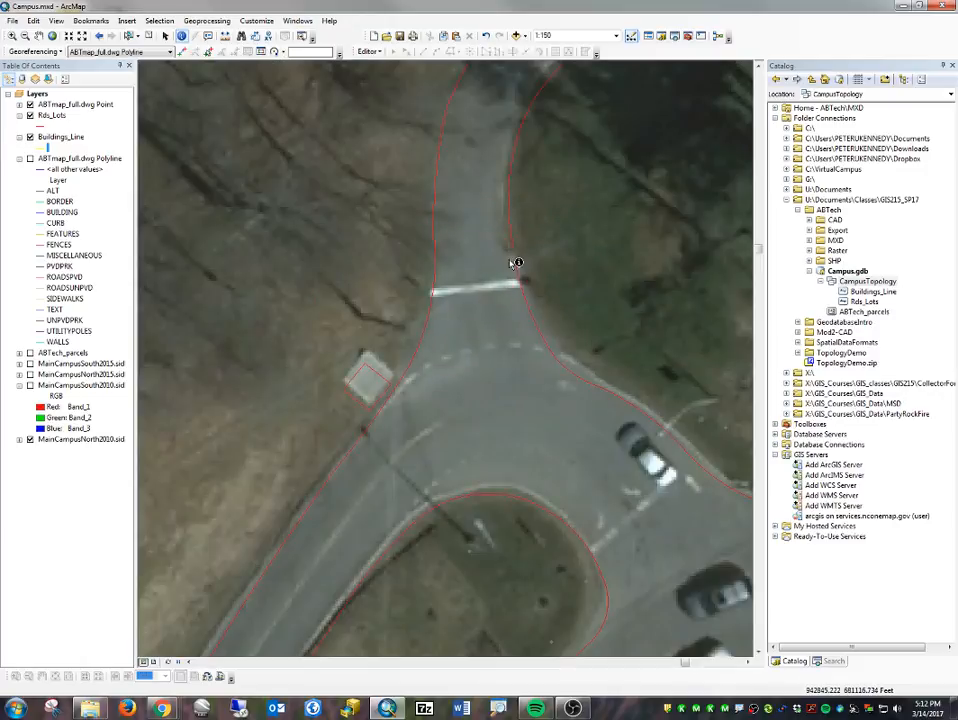
scroll(500, 300, down, 2)
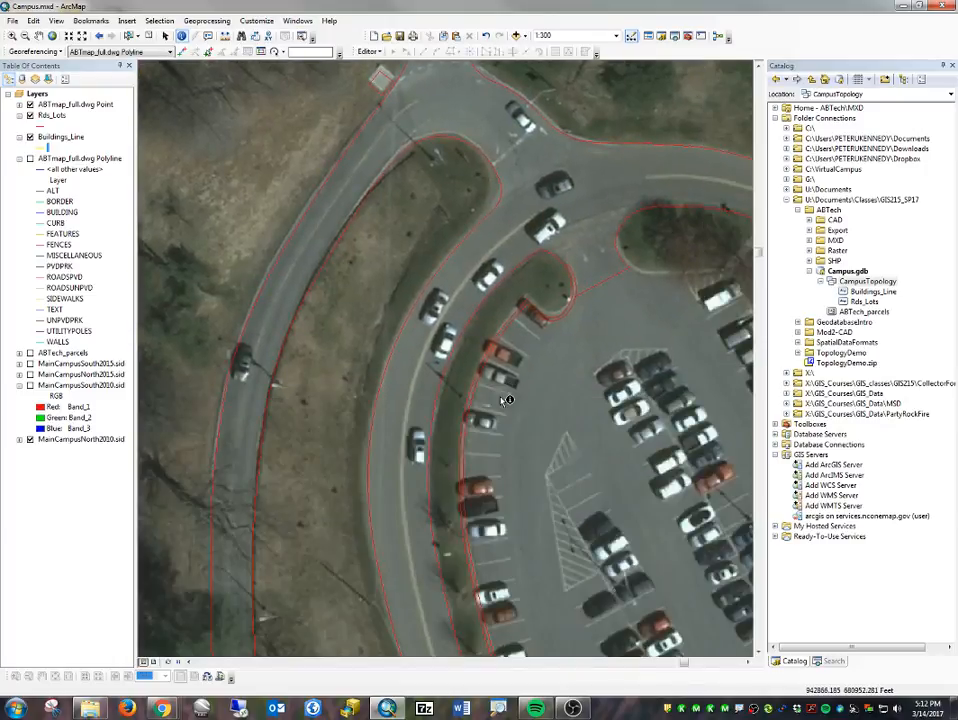
- Examine the exported lines around the open parking lot, the central campus and the northern campus for incomplete outlines
scroll(506, 401, down, 2)
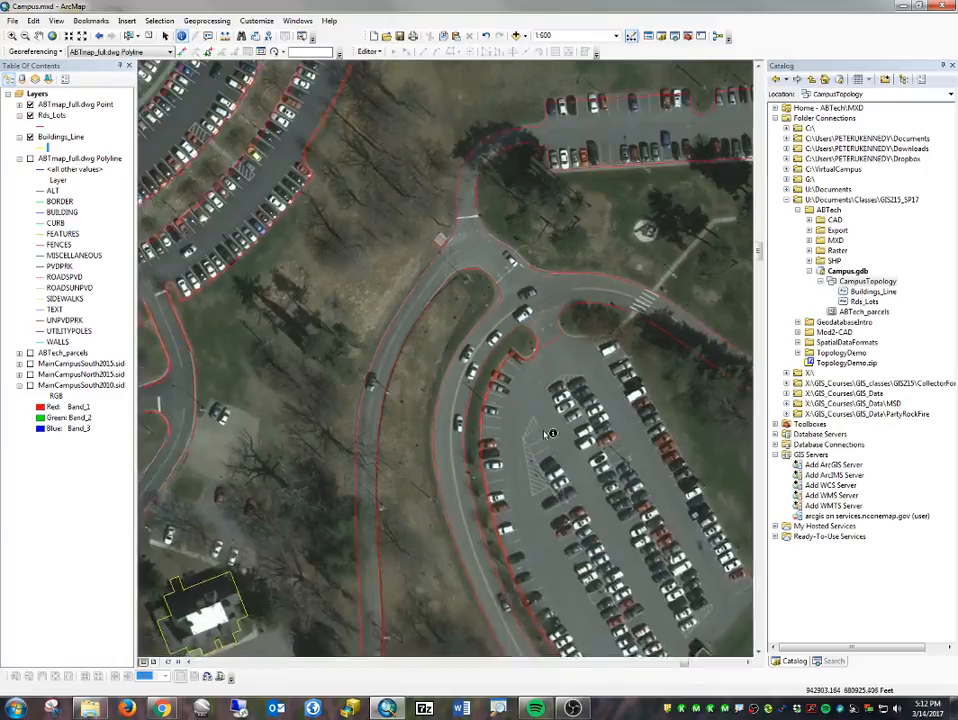
drag(552, 434, 493, 220)
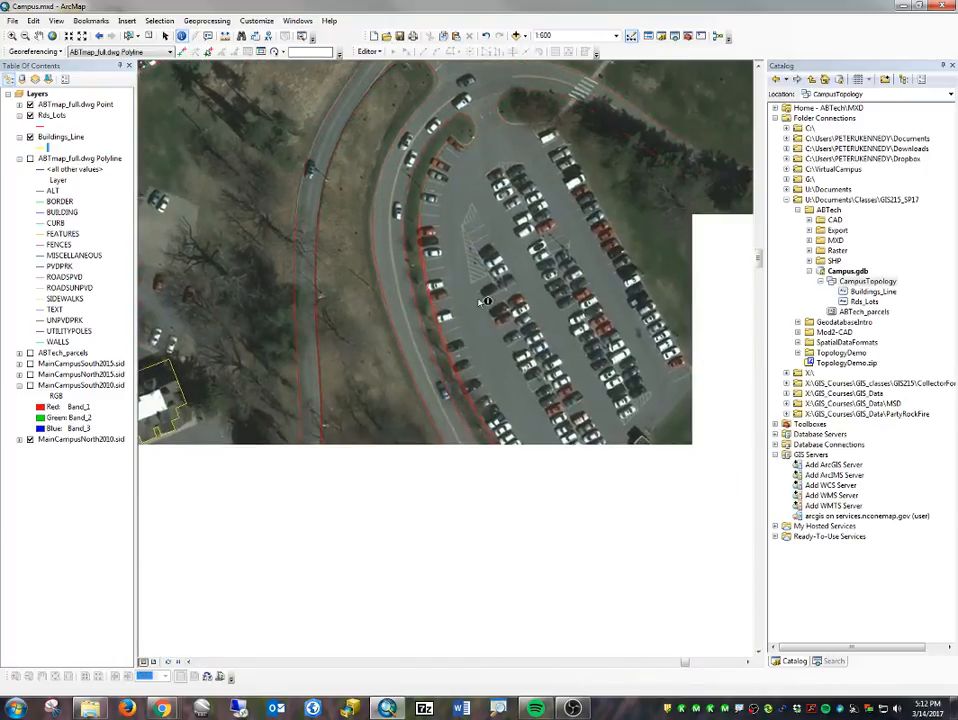
scroll(447, 395, down, 2)
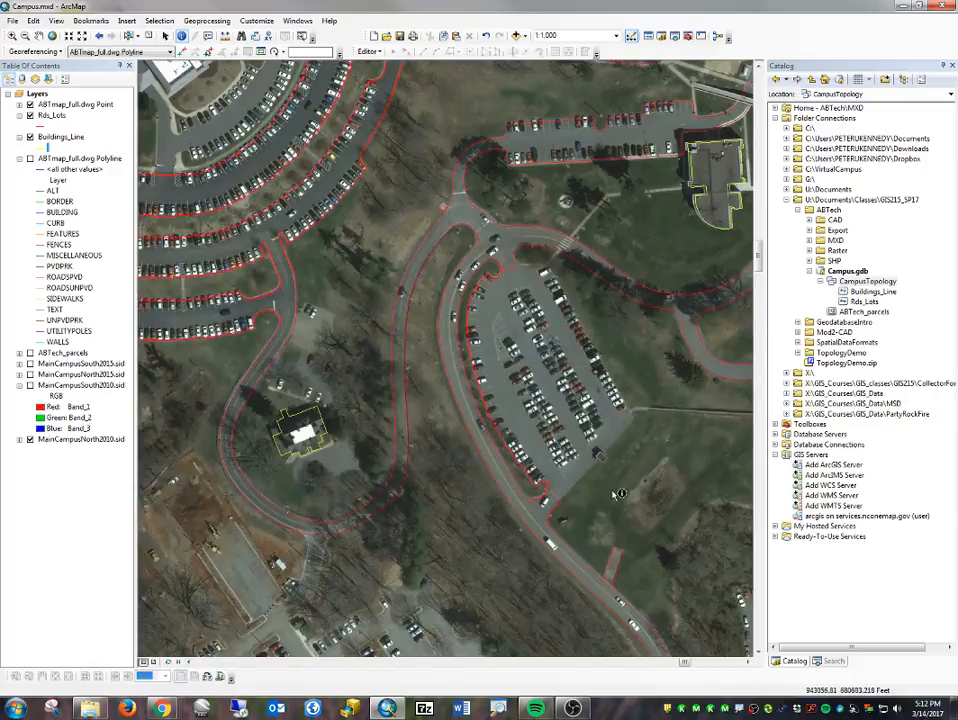
drag(620, 244, 354, 325)
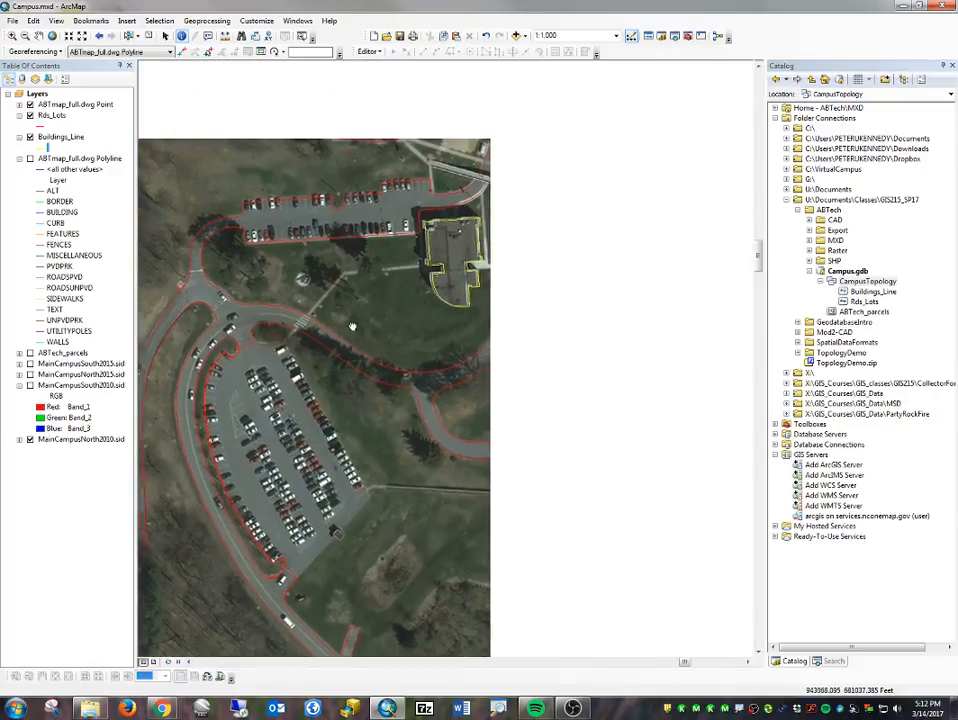
drag(418, 297, 578, 592)
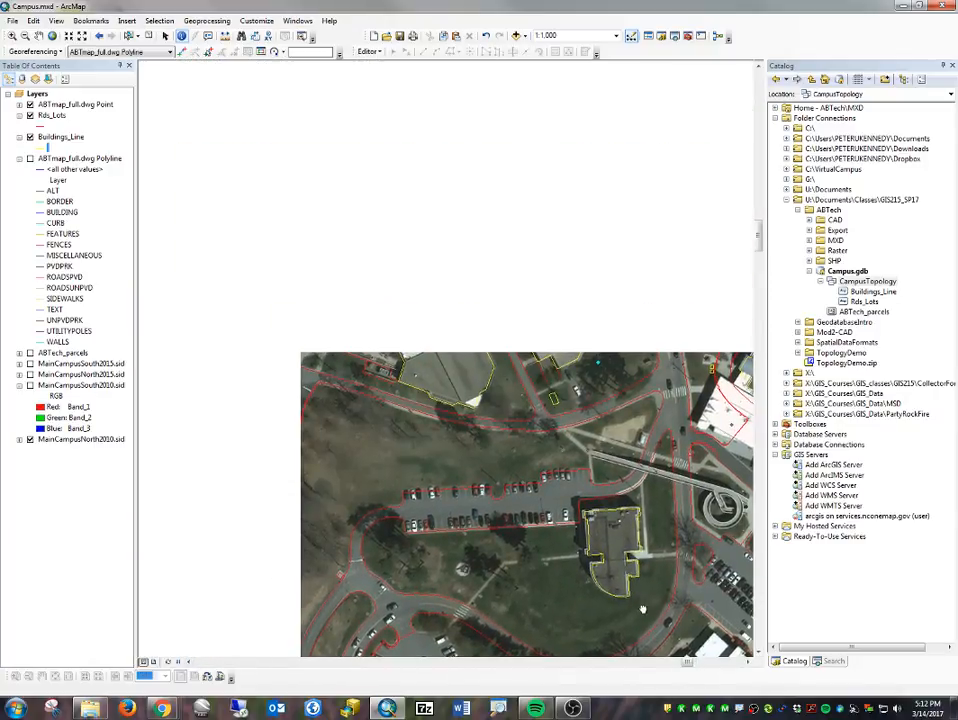
scroll(402, 290, down, 4)
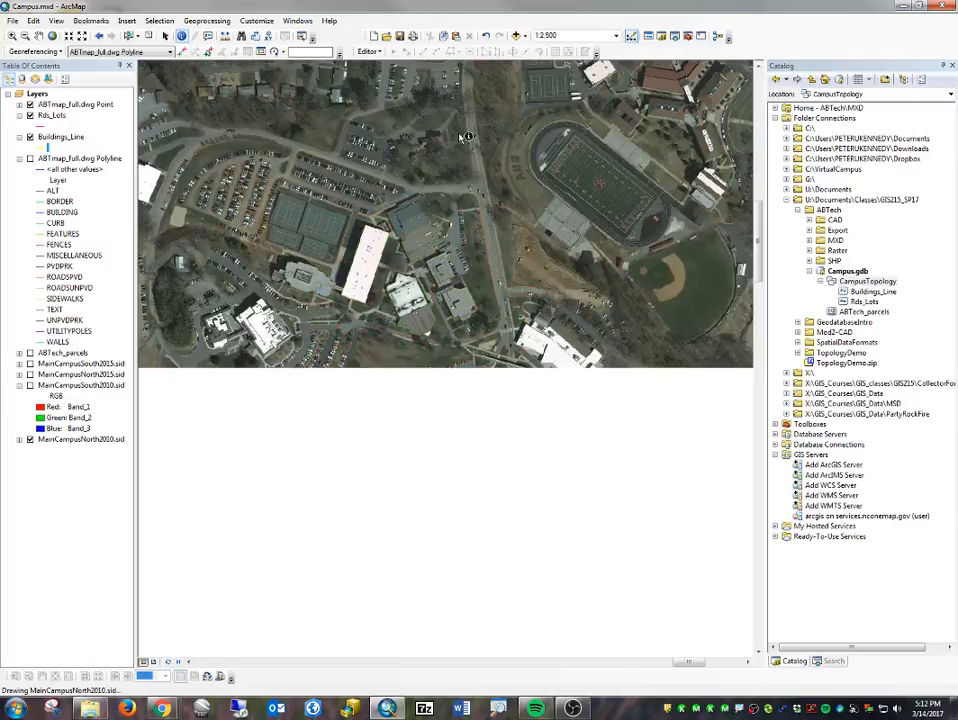
drag(354, 156, 514, 168)
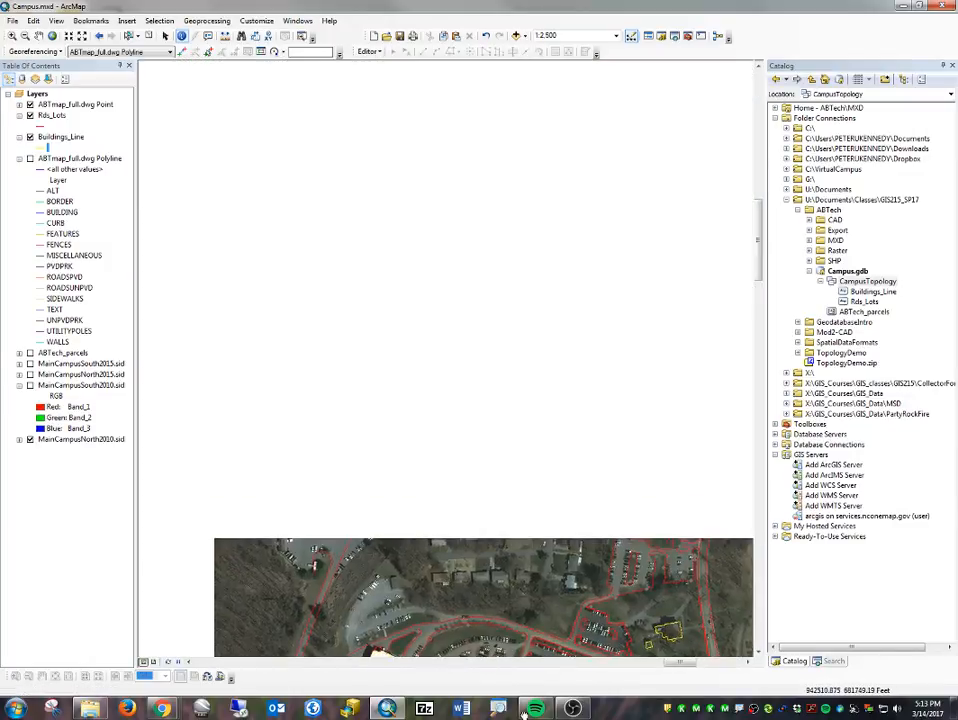
drag(386, 193, 465, 670)
drag(504, 563, 404, 450)
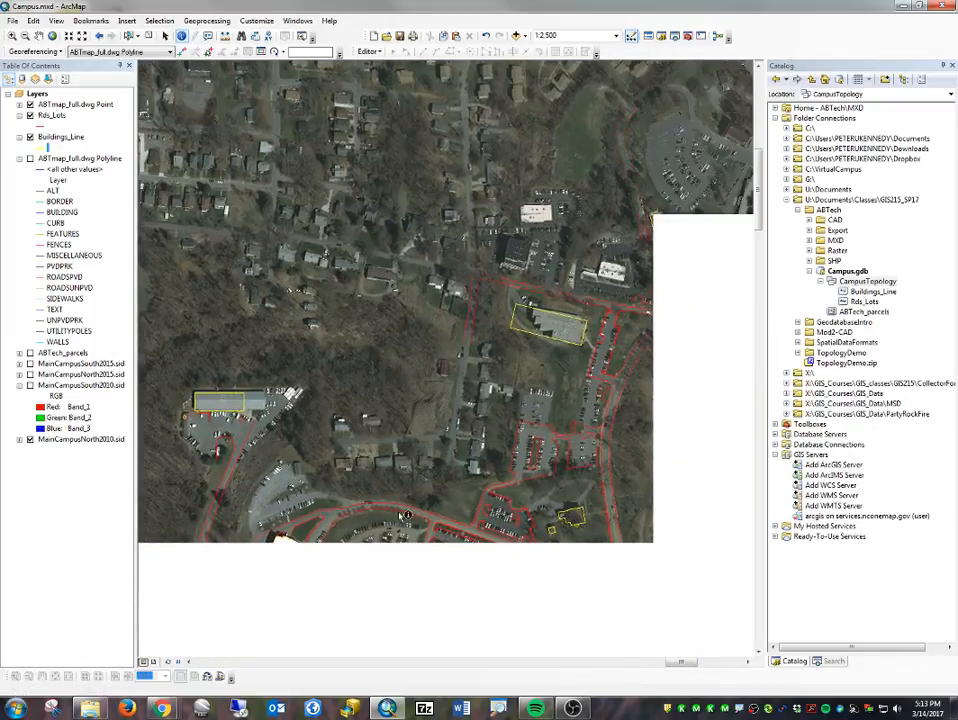
drag(628, 342, 587, 320)
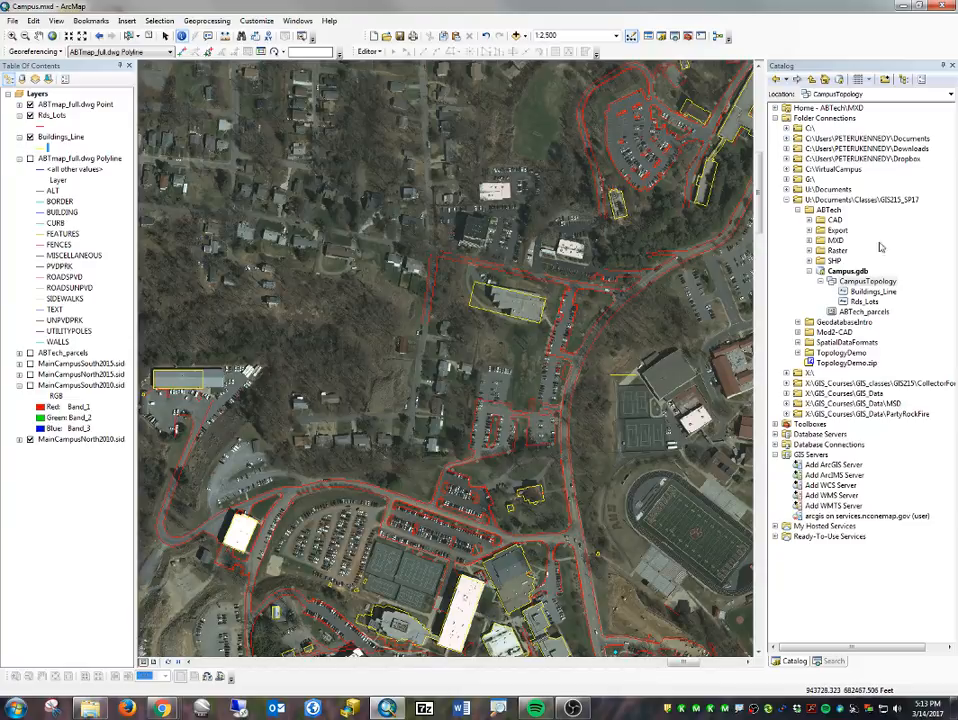
- Start a new topology in the CampusTopology dataset, keeping the name CampusTopology_Topology and the default cluster tolerance
right_click(871, 283)
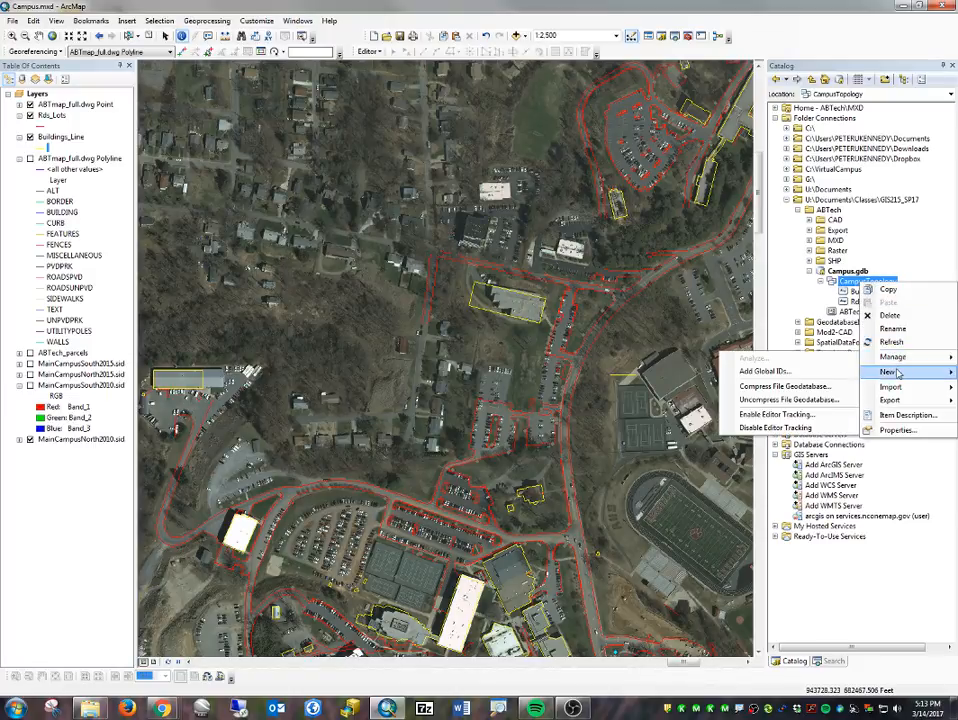
mouse_move(898, 373)
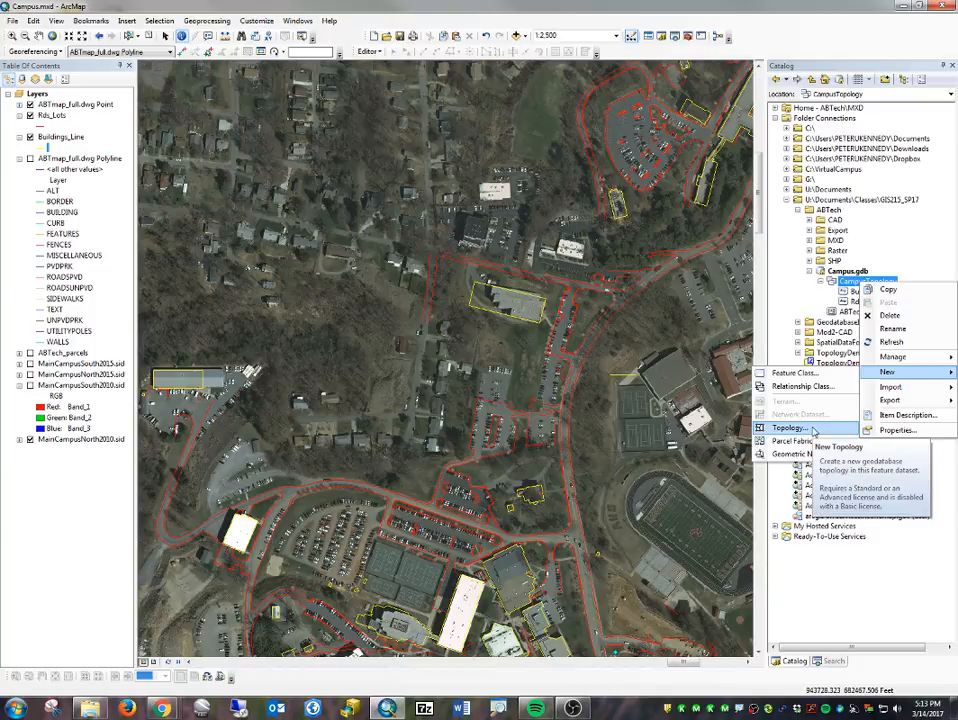
click(813, 430)
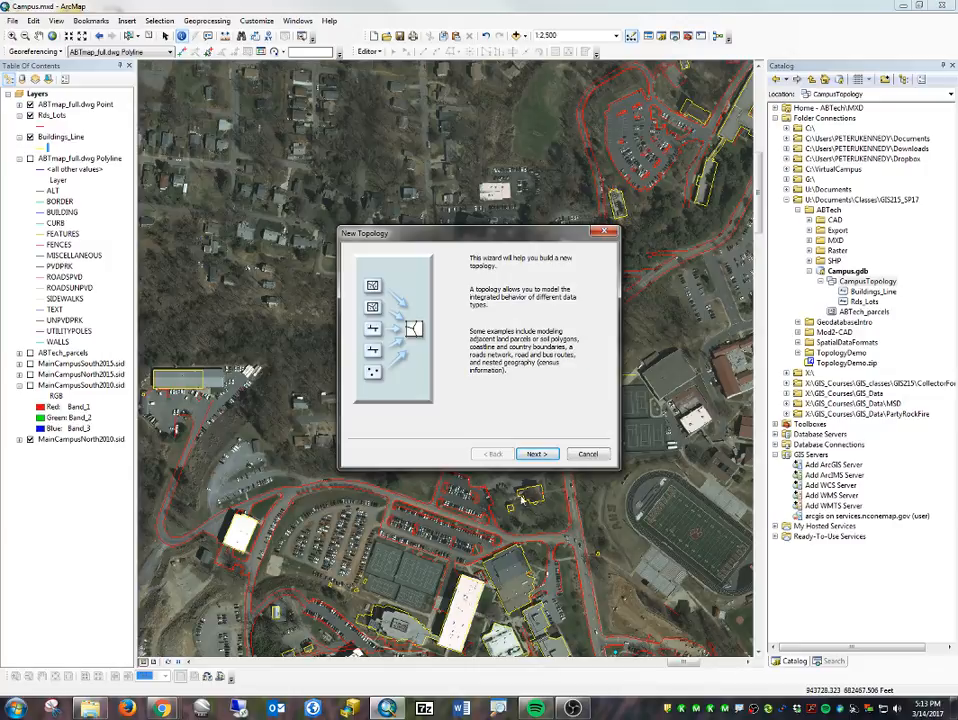
click(536, 453)
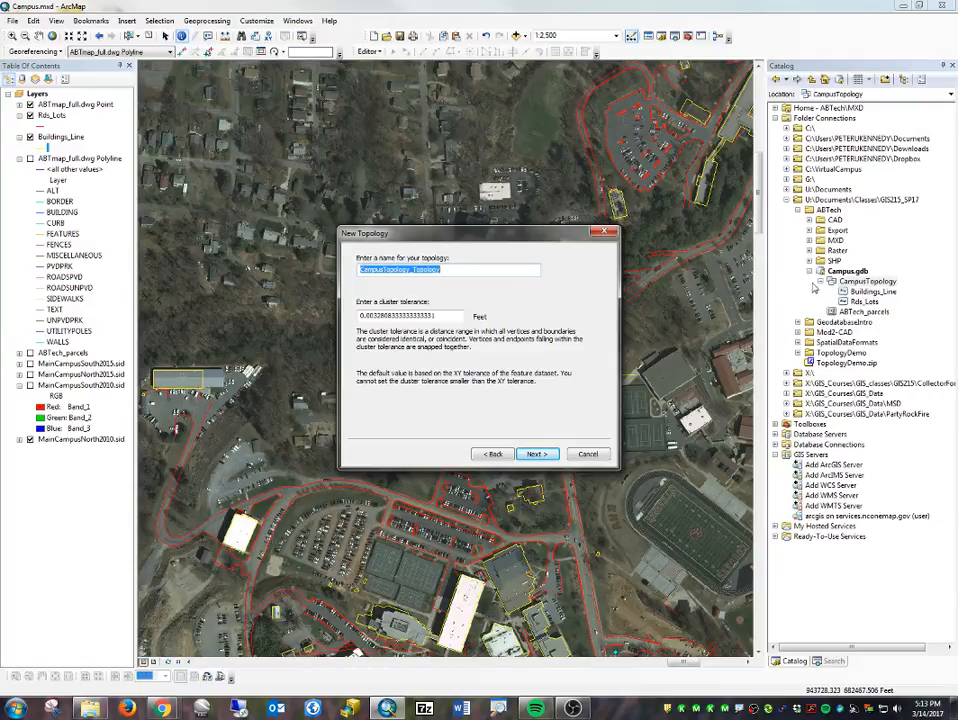
click(459, 270)
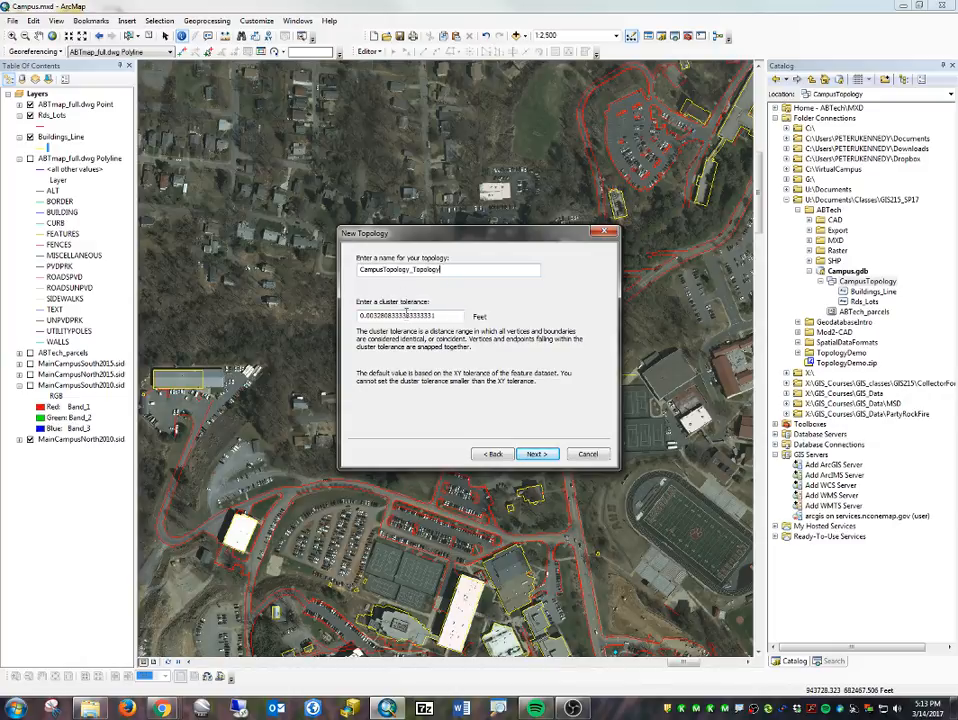
click(406, 314)
click(532, 456)
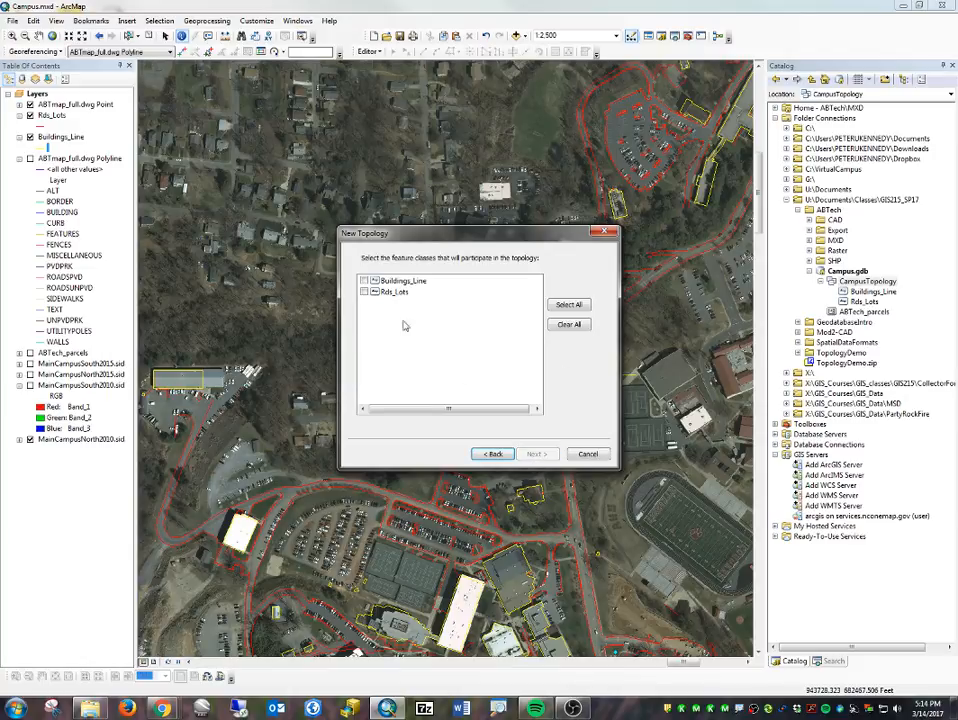
- Include the Buildings_Line and Rds_Lots feature classes in the topology, both with rank 1
click(365, 281)
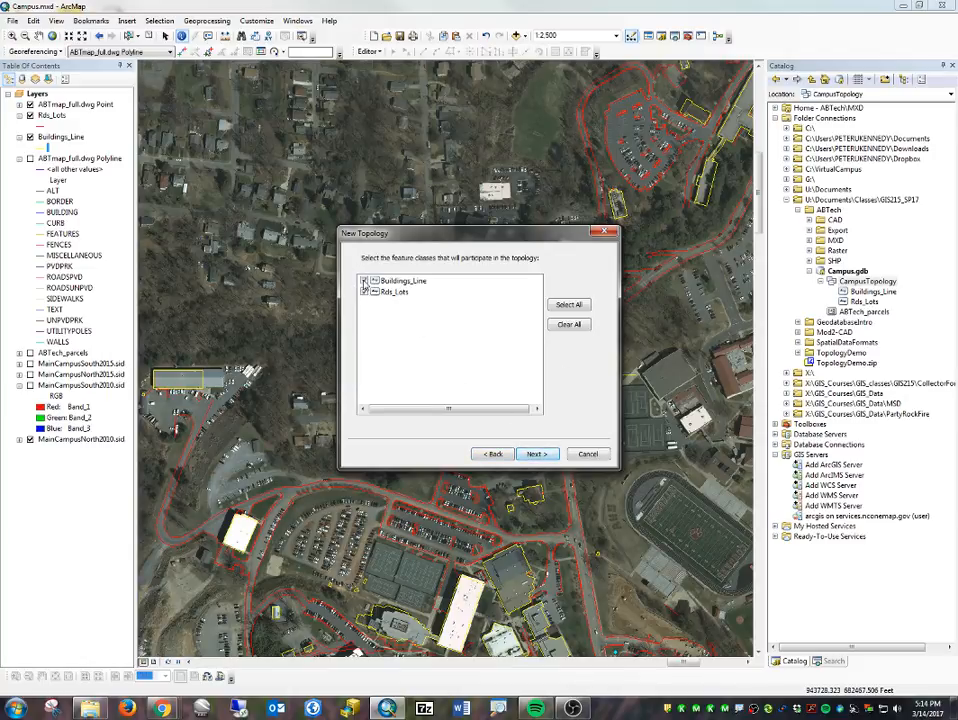
click(532, 455)
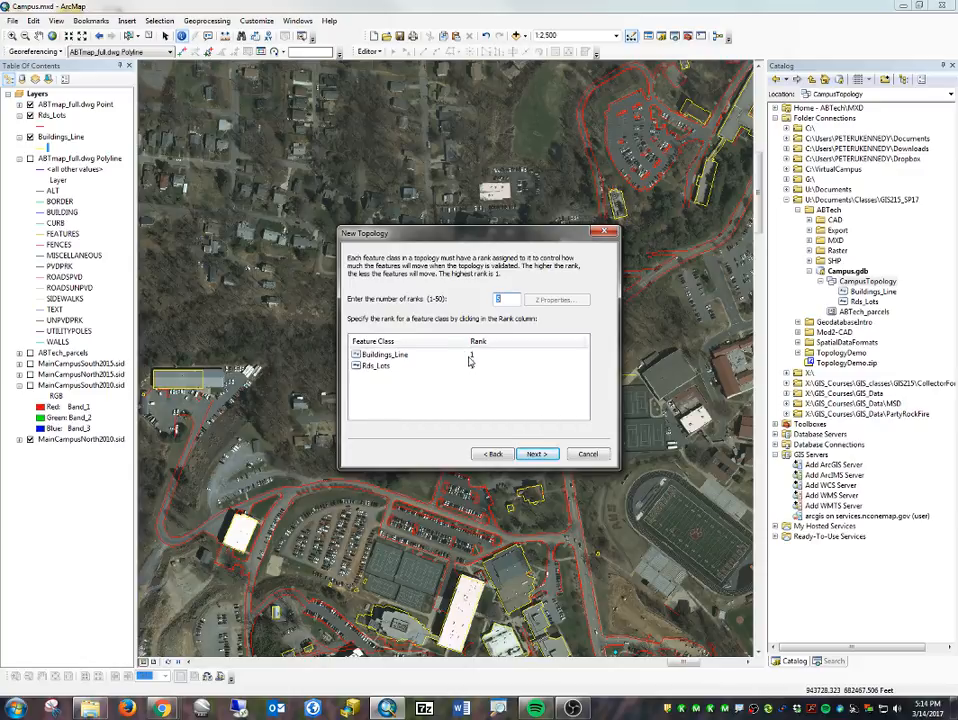
click(470, 362)
click(549, 457)
- Add the topology rule Must Not Have Dangles for the Buildings_Line feature class
click(579, 282)
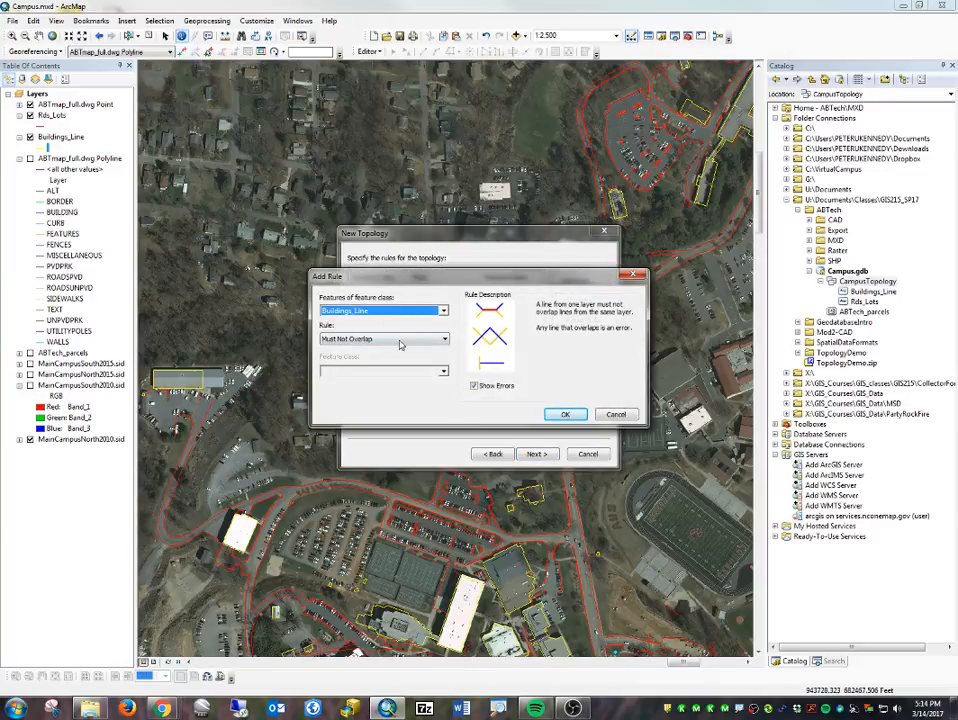
click(398, 345)
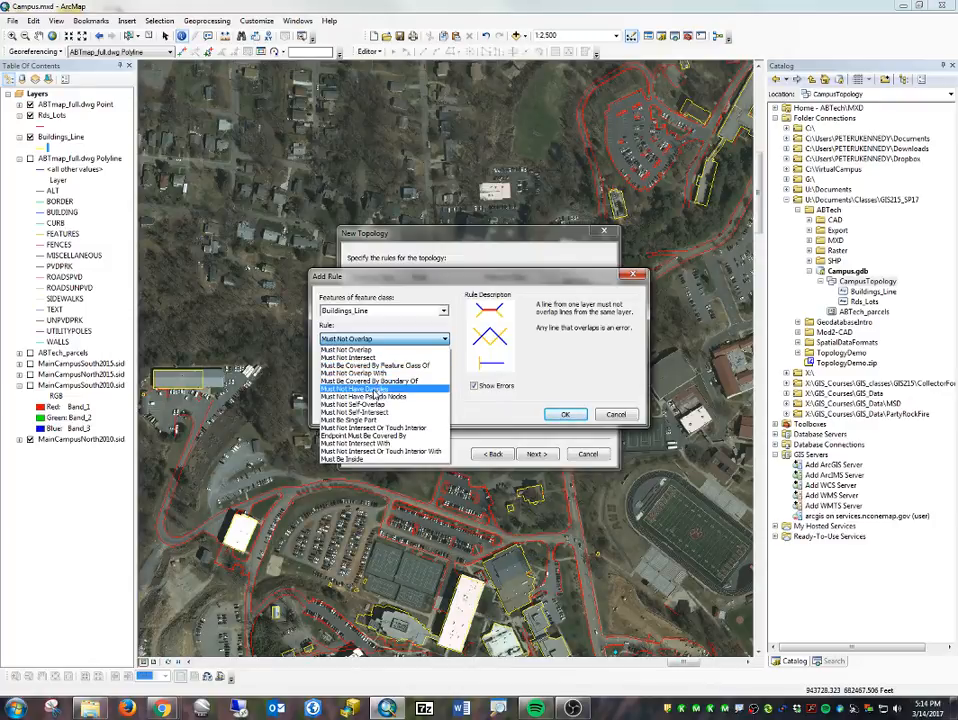
click(372, 389)
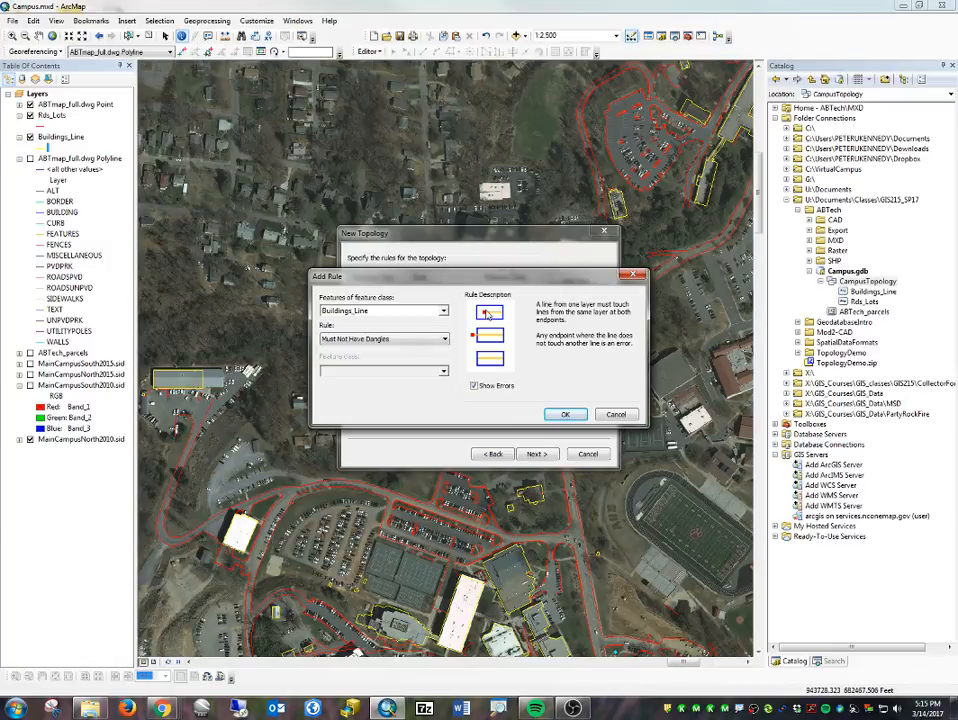
click(566, 414)
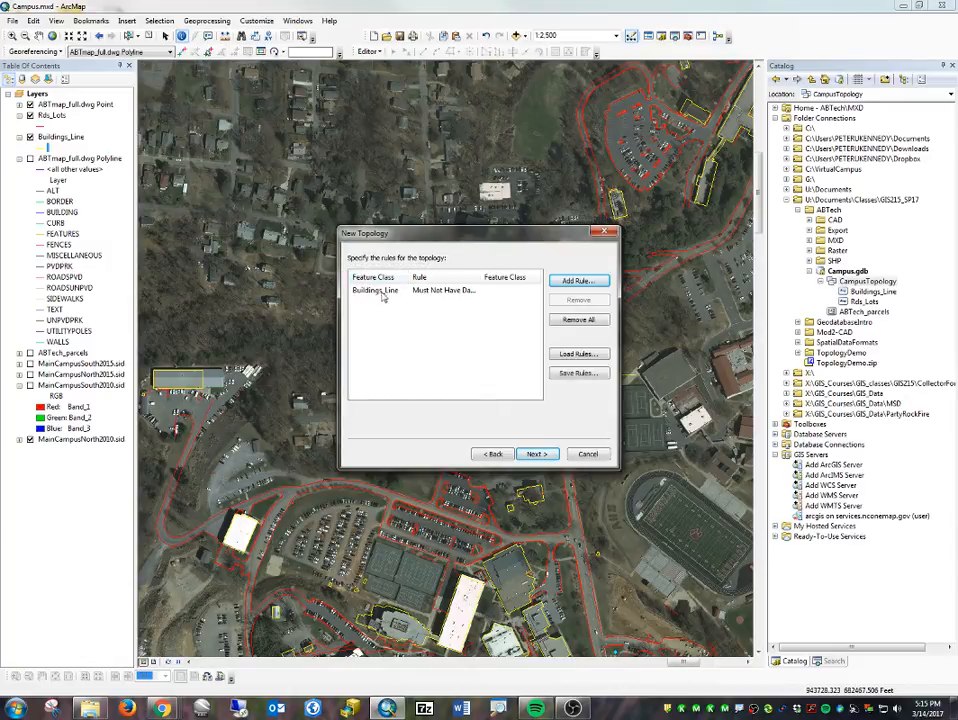
- Add the topology rule Must Not Have Dangles for the Rds_Lots feature class
click(572, 281)
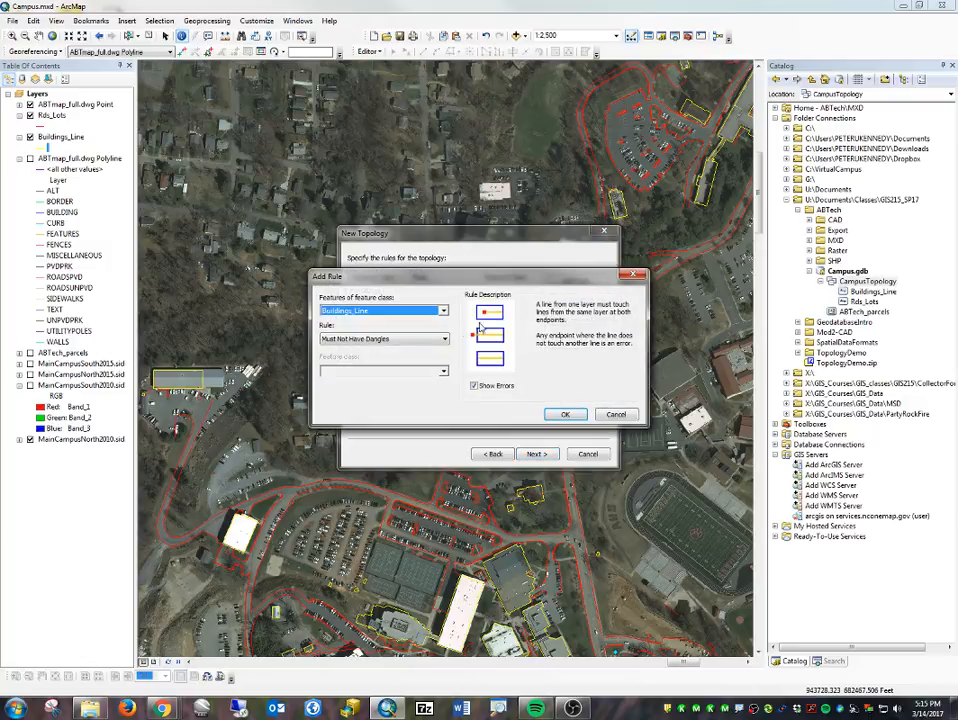
click(418, 311)
click(330, 328)
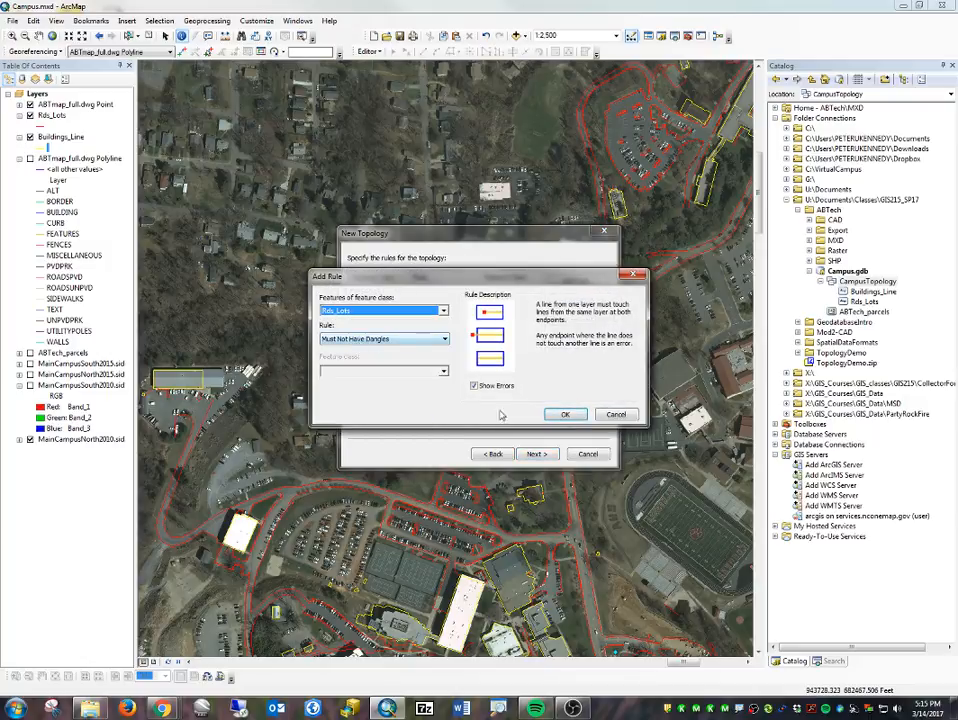
click(564, 415)
- Finish creating the topology from its summary and validate it
click(536, 453)
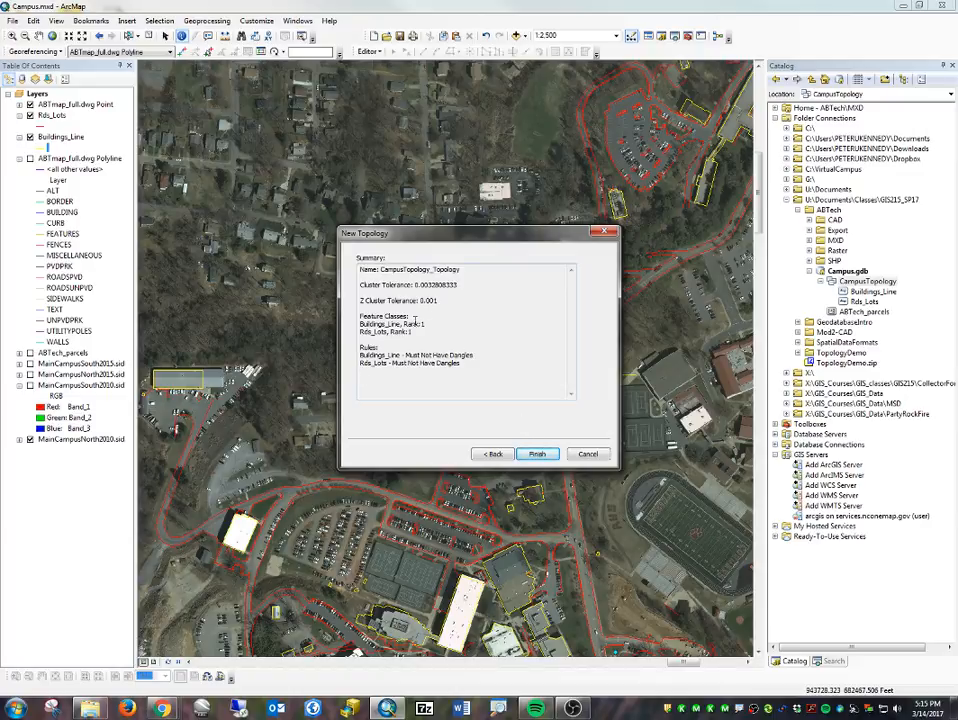
click(538, 453)
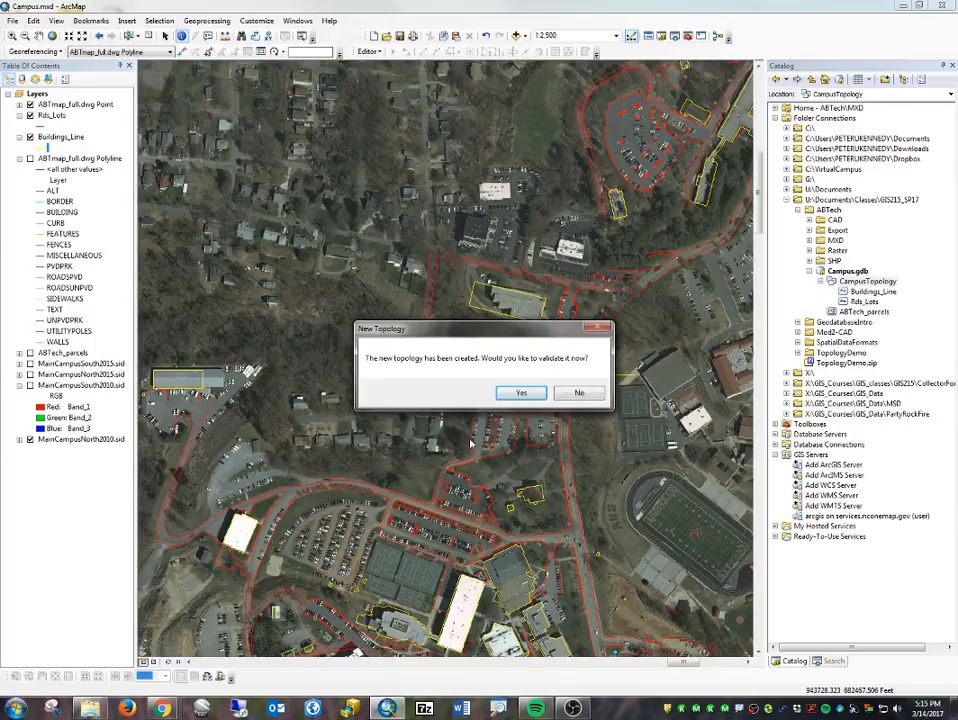
click(524, 393)
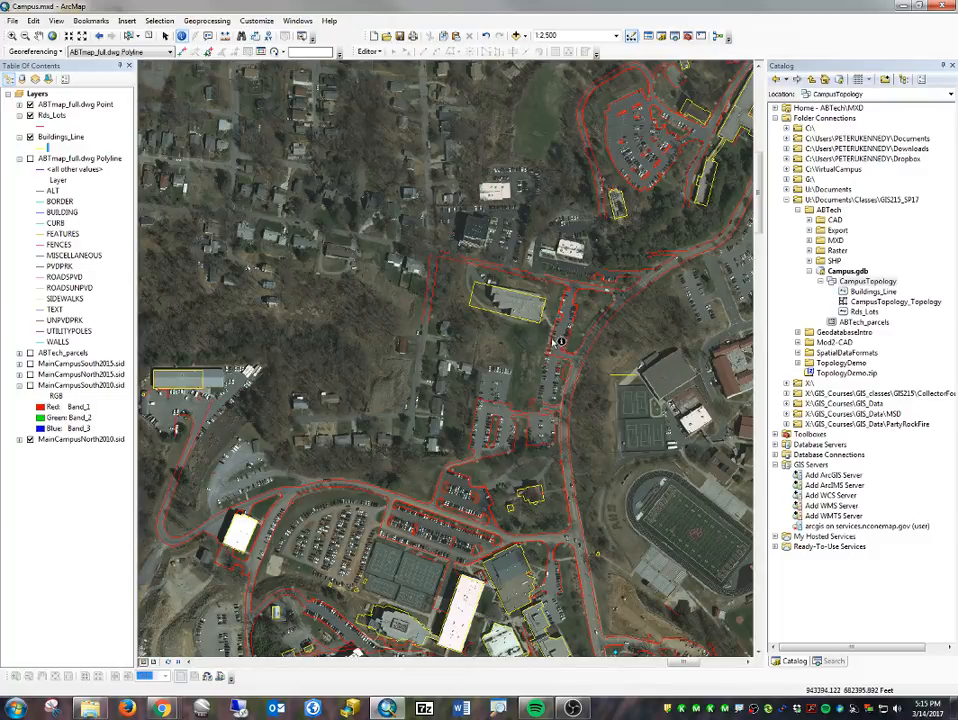
- Add CampusTopology_Topology to the map below the Buildings_Line layer, without adding its participating feature classes
click(876, 303)
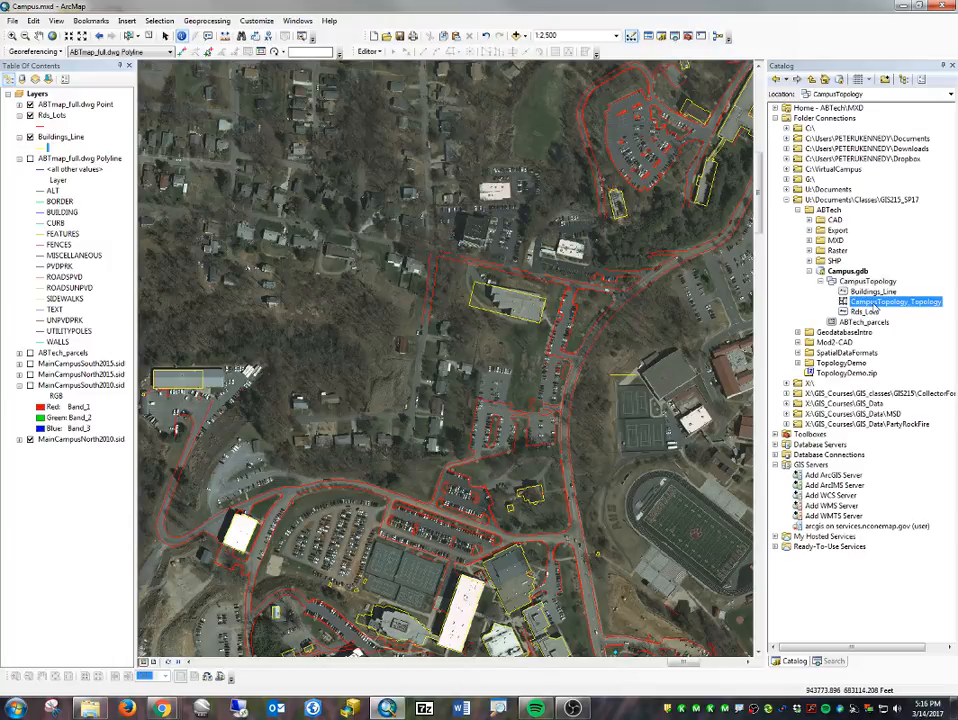
drag(876, 306, 47, 146)
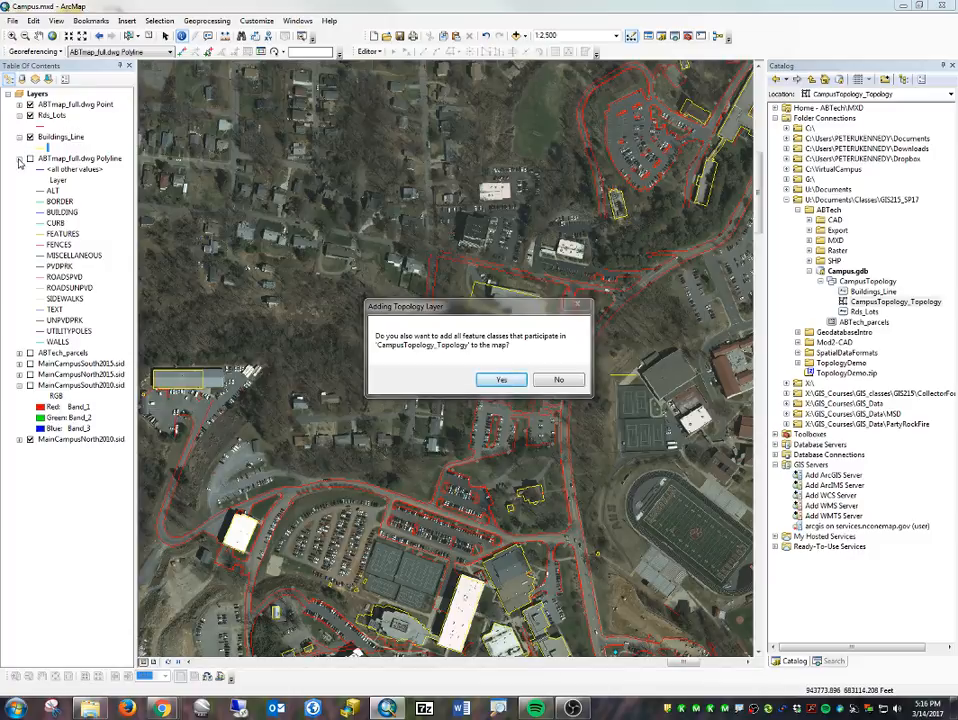
click(557, 381)
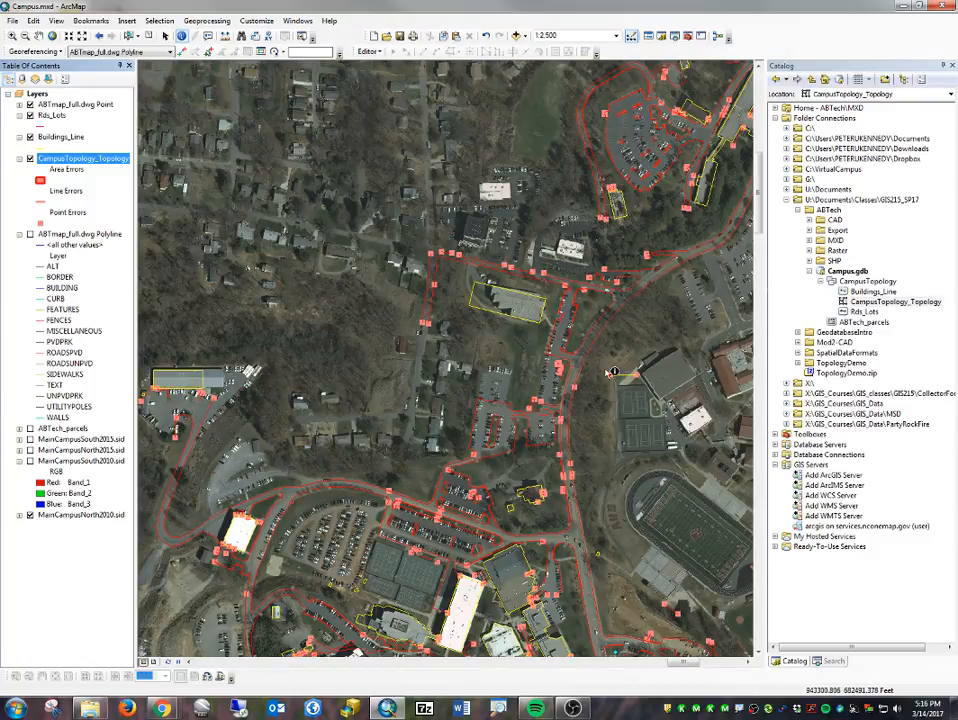
- Start an edit session on the file geodatabase at a point error on the main road's eastern edge, continuing past the spatial reference warnings
drag(592, 461, 527, 320)
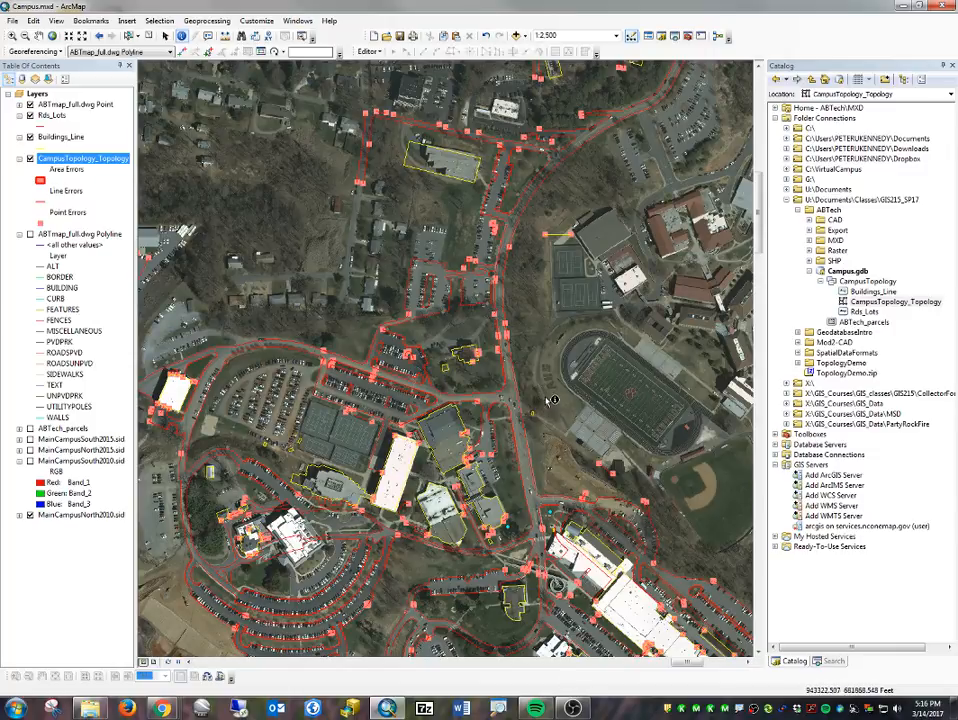
scroll(443, 355, up, 2)
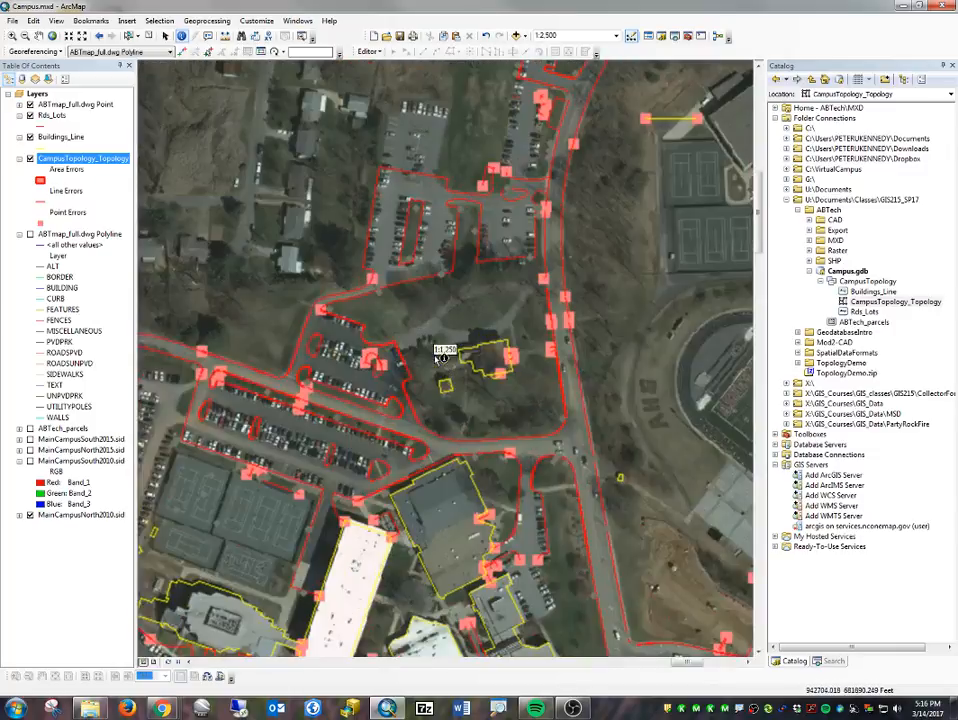
scroll(645, 215, up, 2)
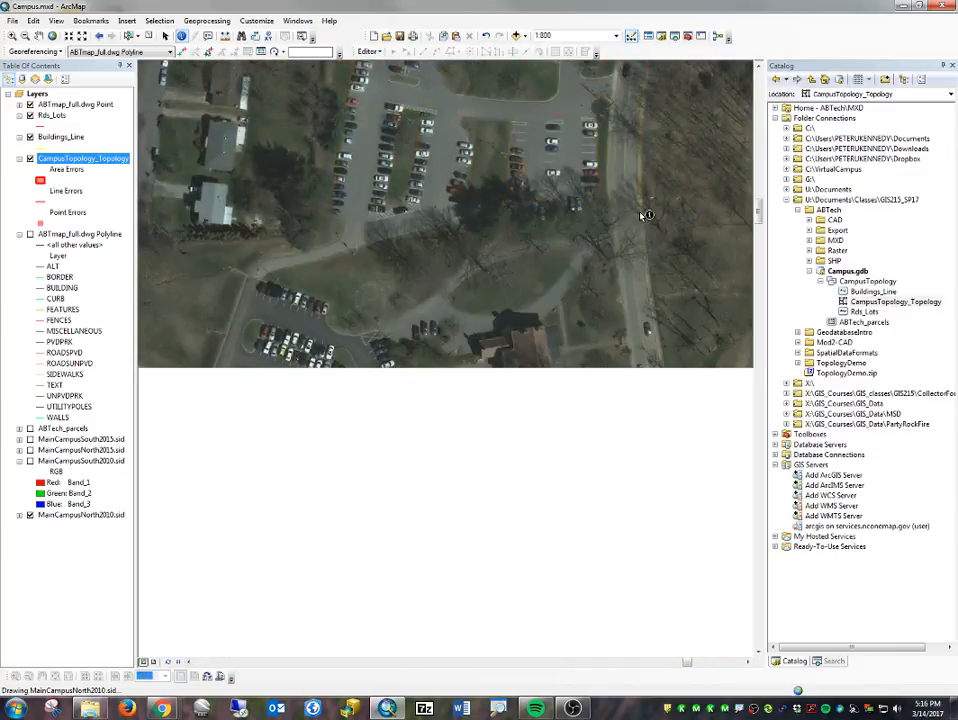
drag(653, 234, 560, 267)
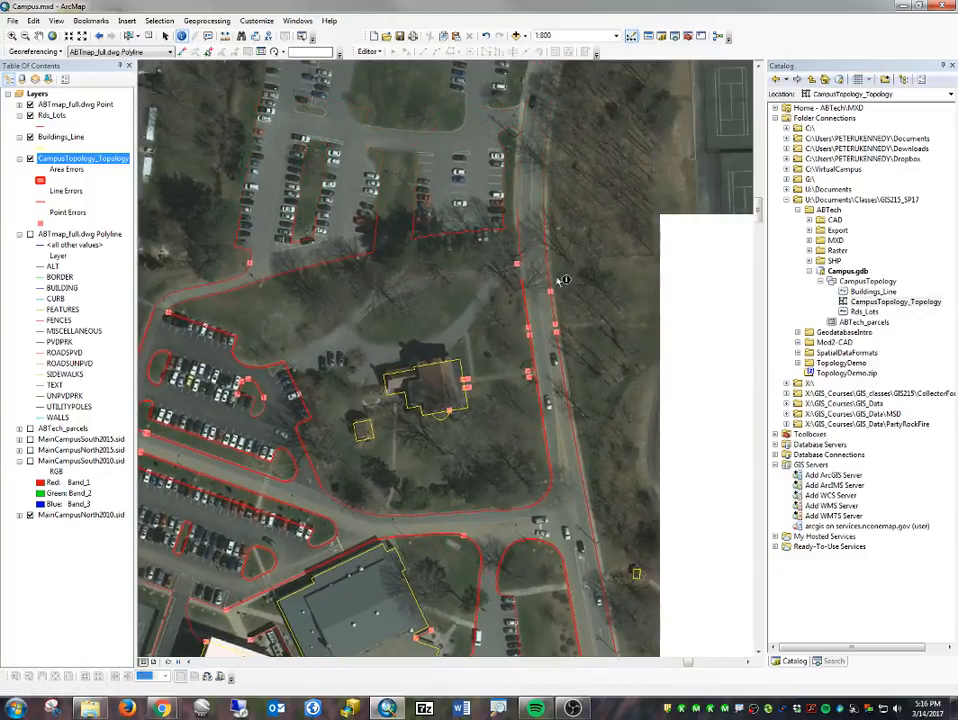
scroll(564, 282, up, 7)
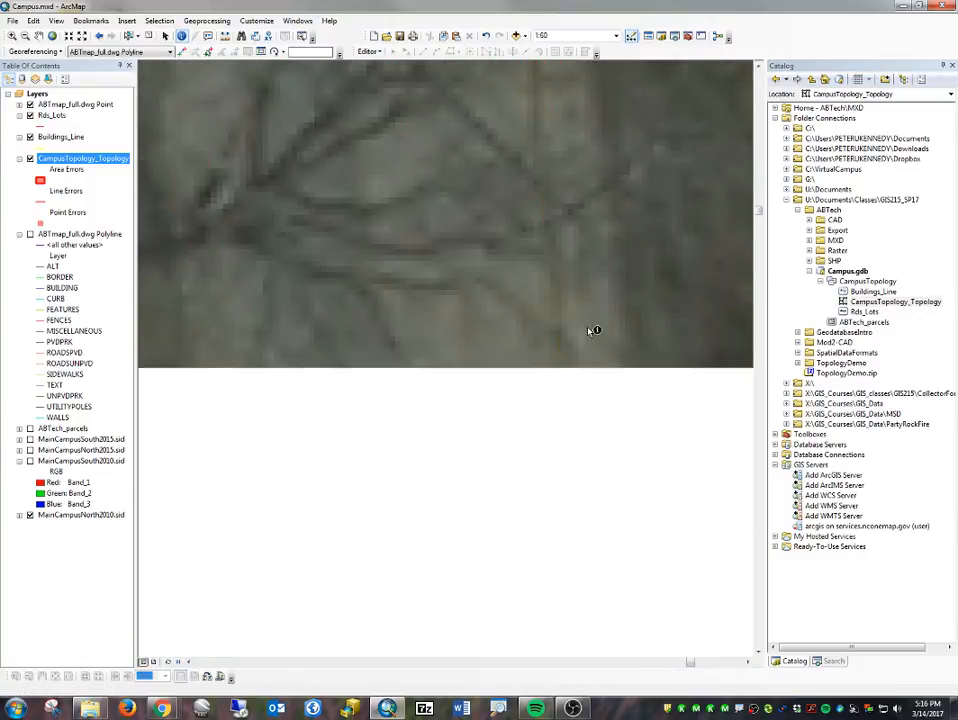
scroll(556, 290, up, 3)
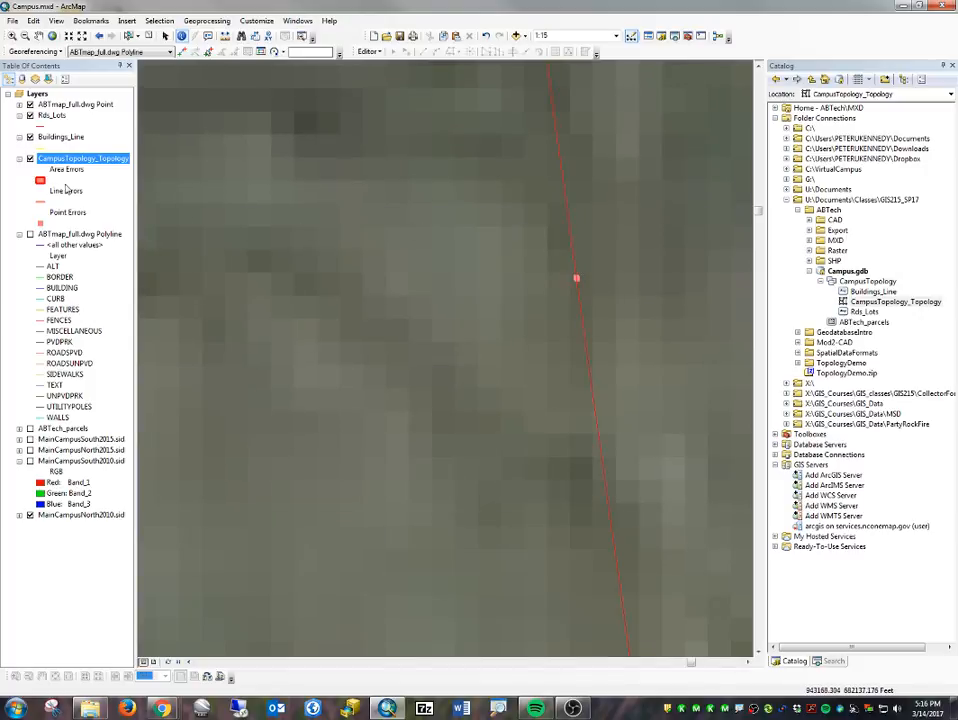
click(360, 52)
click(392, 66)
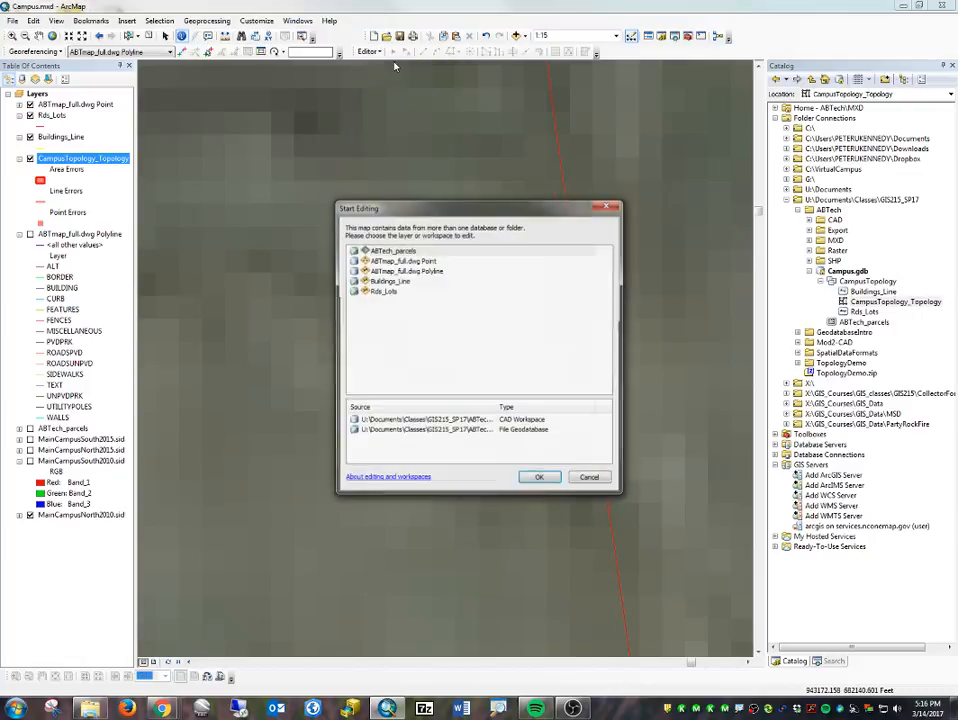
double_click(522, 428)
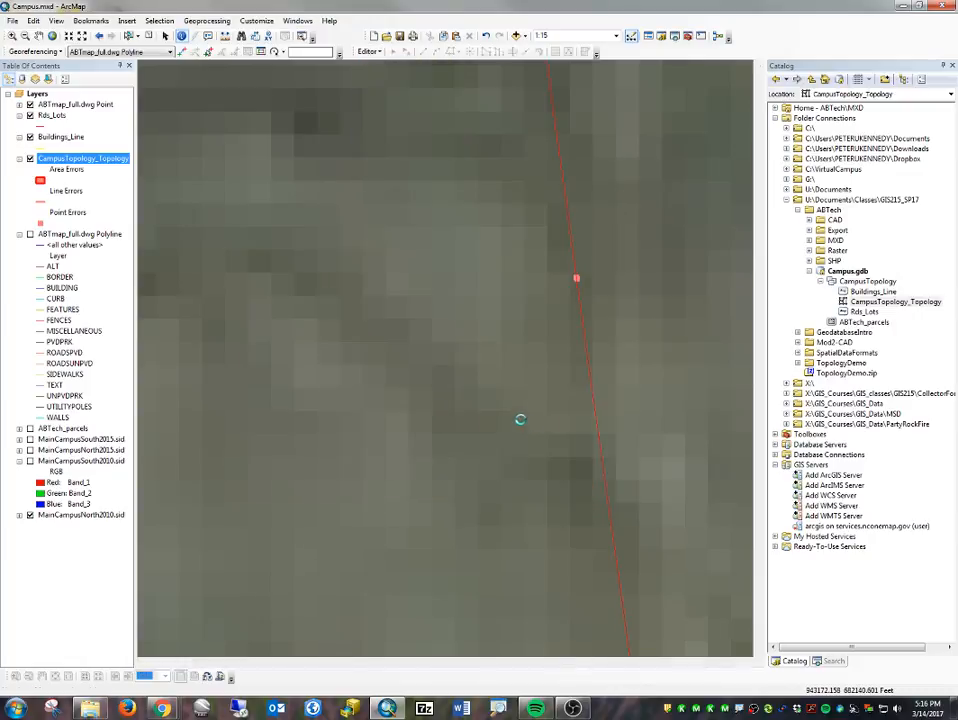
click(543, 479)
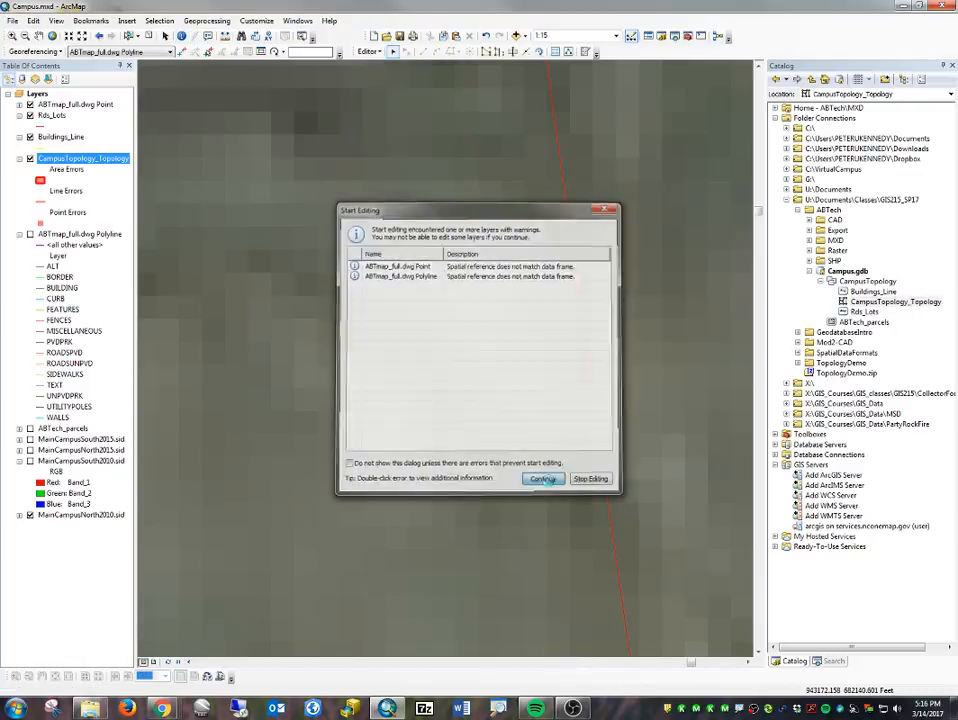
click(580, 298)
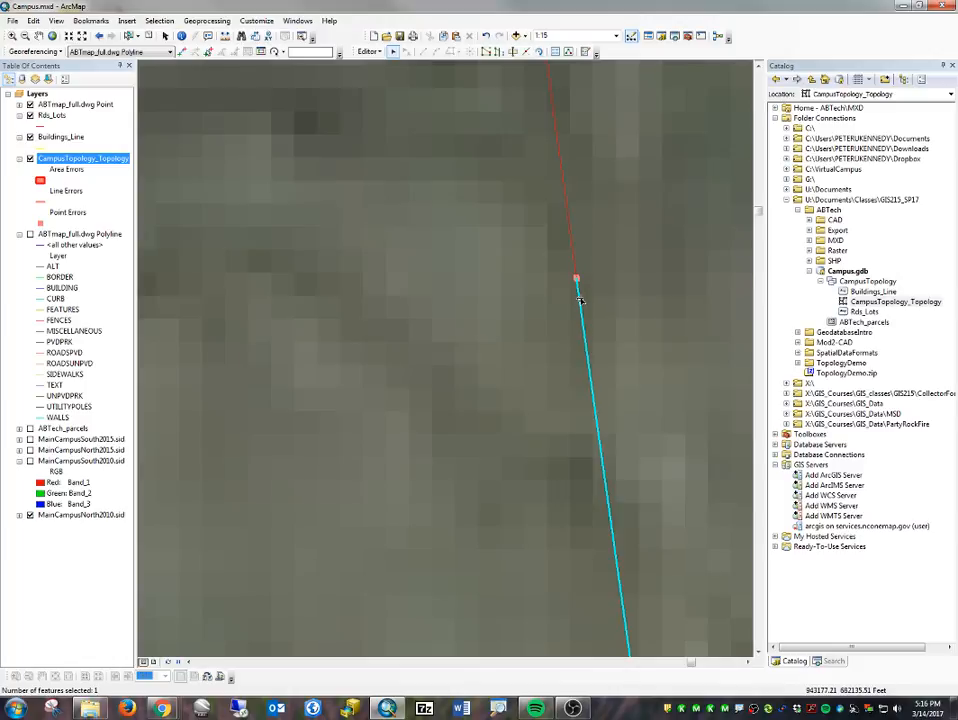
click(573, 254)
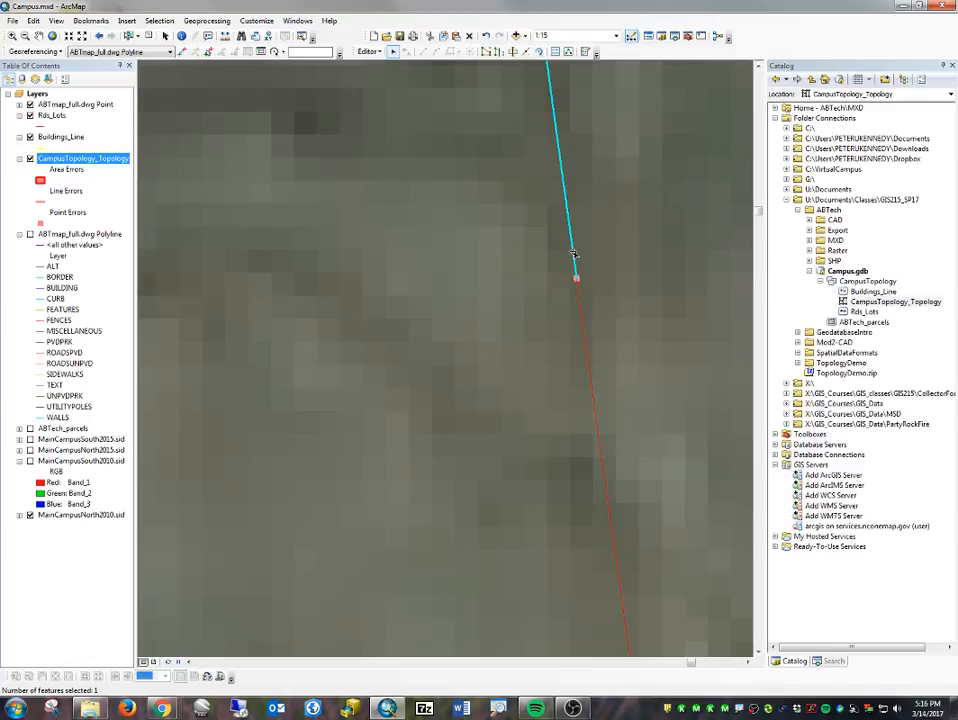
double_click(575, 278)
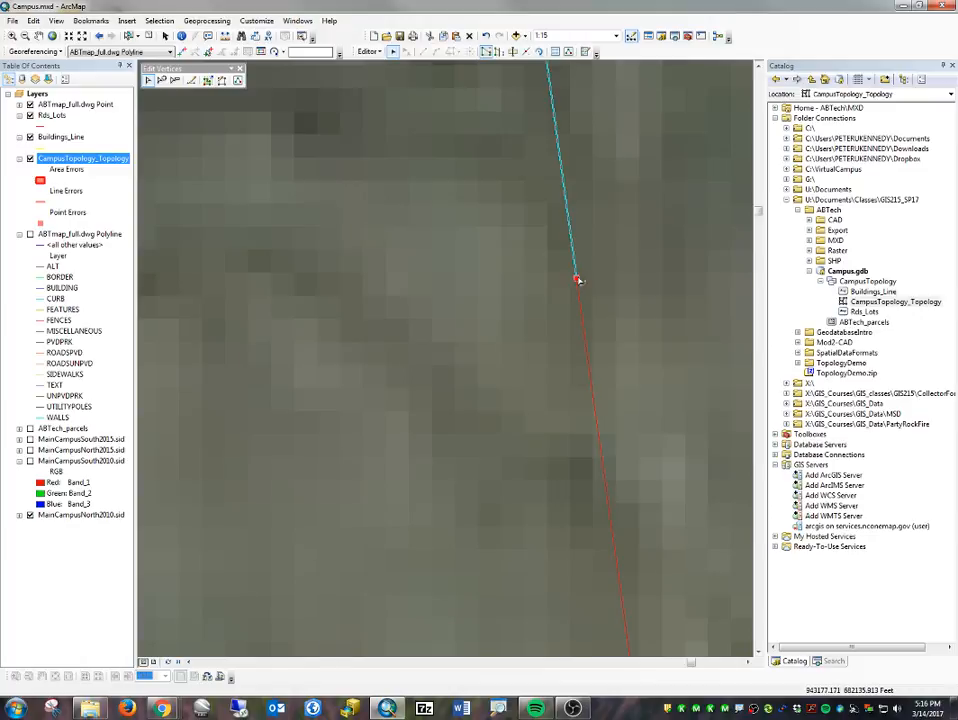
drag(578, 279, 575, 282)
key(Delete)
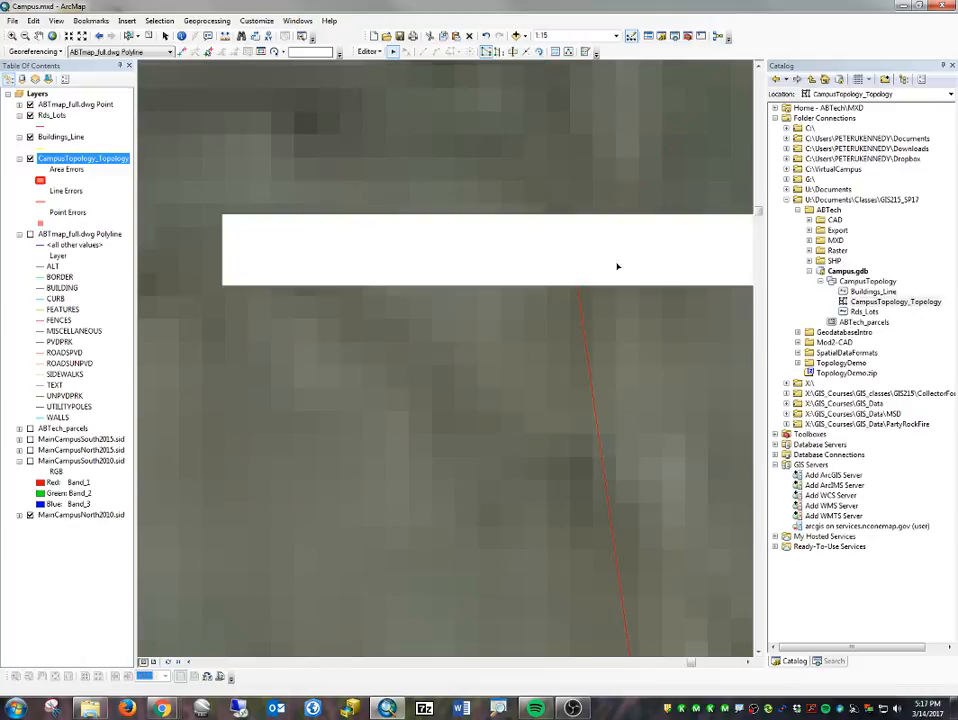
key(ctrl+z)
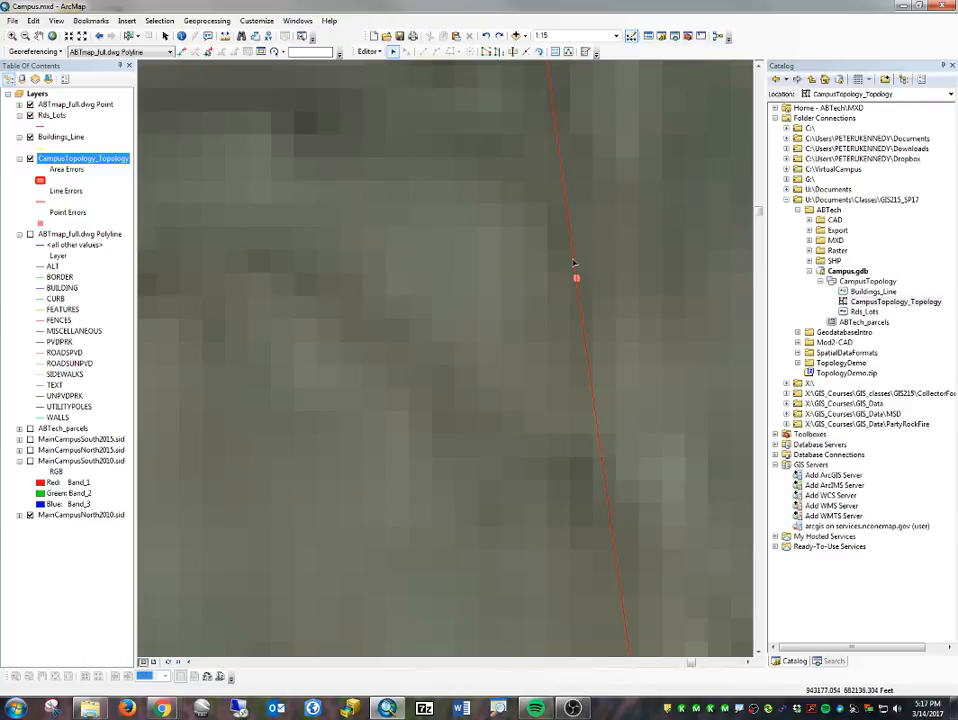
- Snap the northern line's end vertex to the southern line's endpoint at the point error on the main road's eastern edge
double_click(575, 276)
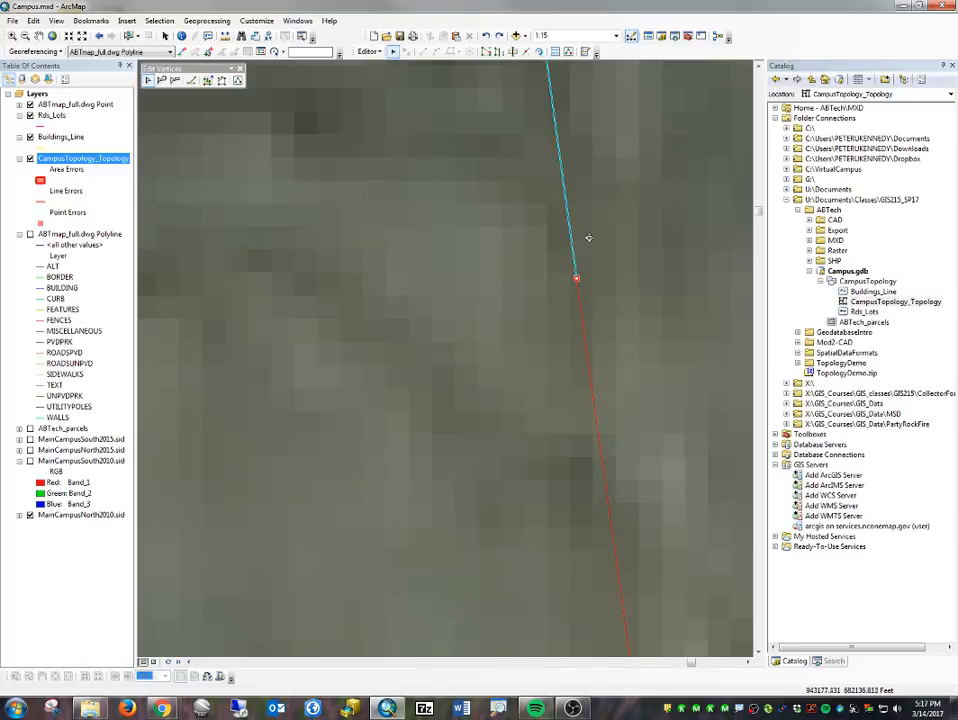
mouse_move(589, 238)
mouse_down()
mouse_move(637, 274)
mouse_move(576, 279)
mouse_up()
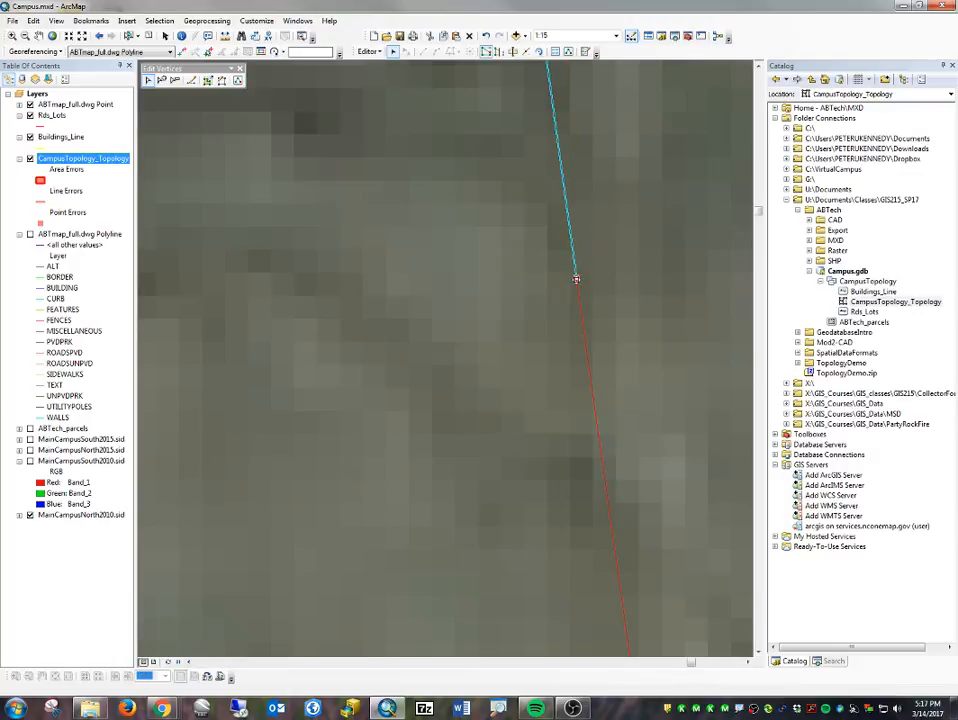
click(547, 336)
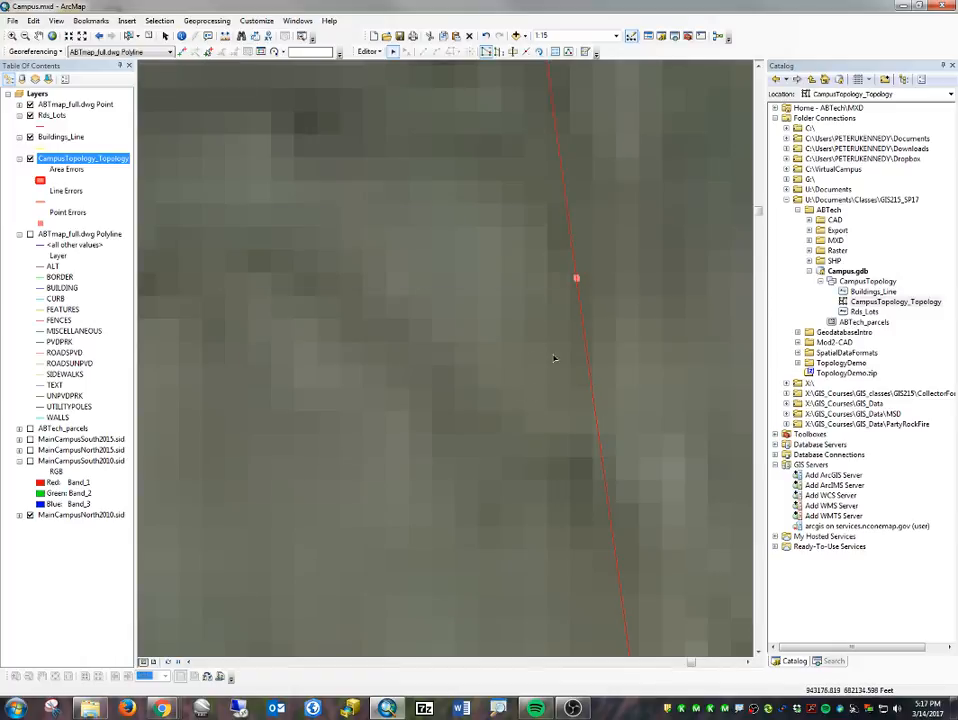
double_click(581, 305)
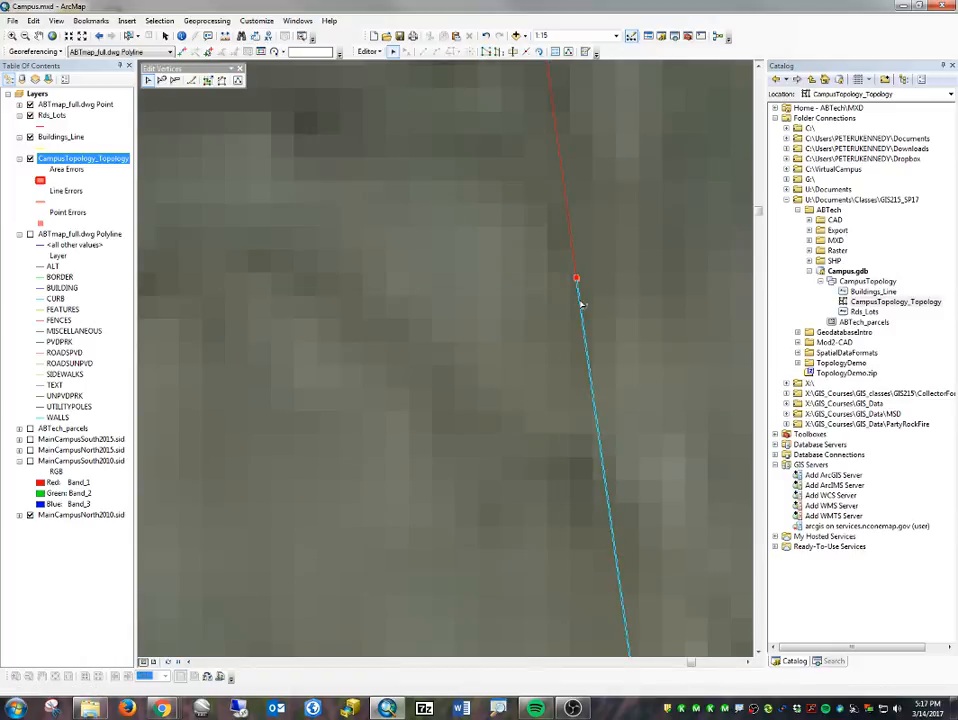
click(605, 281)
scroll(590, 307, down, 5)
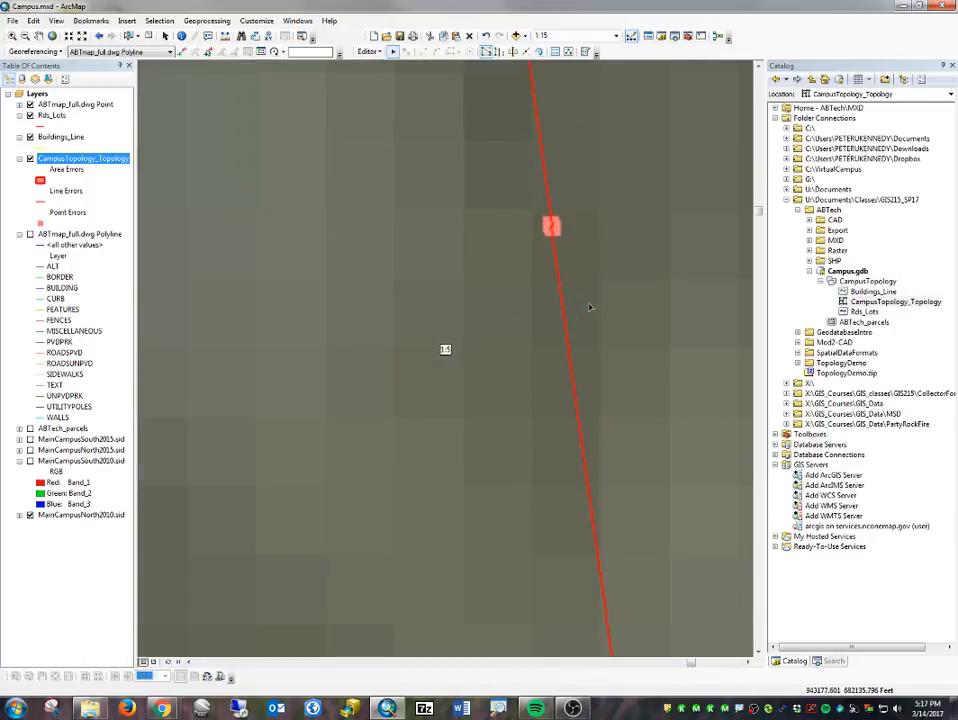
scroll(590, 307, up, 2)
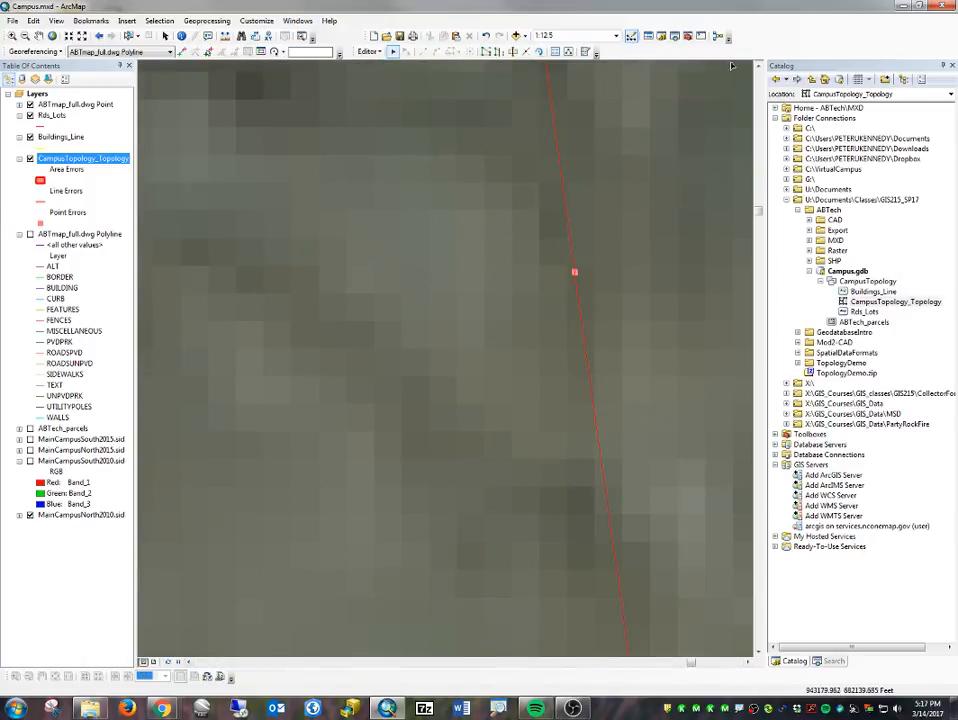
- Float the Topology toolbar over the map and validate the topology in the current extent
right_click(752, 37)
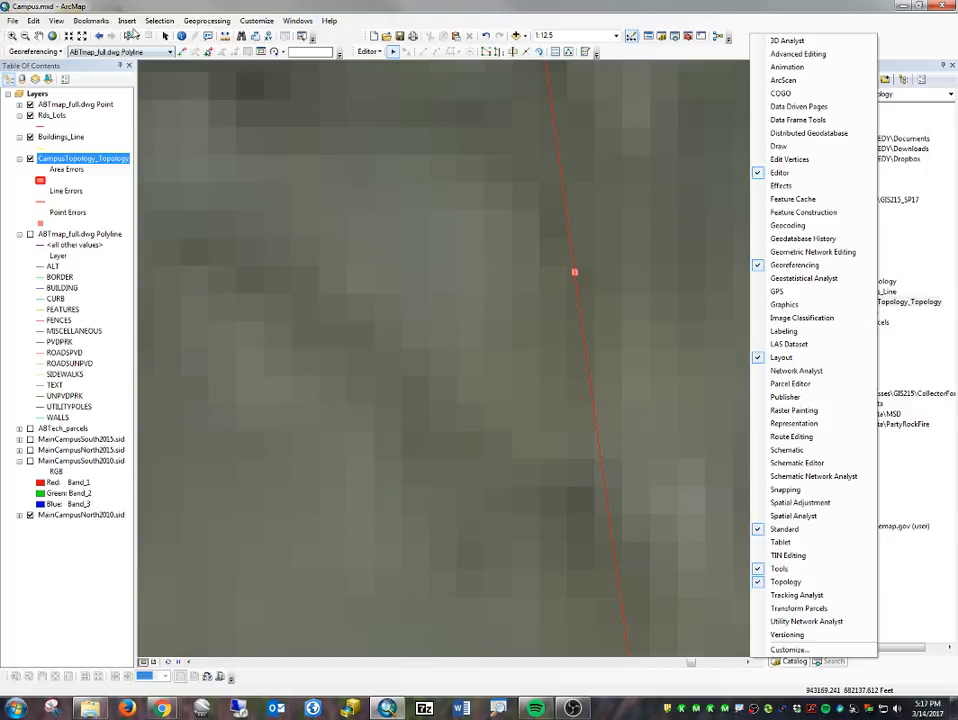
click(515, 19)
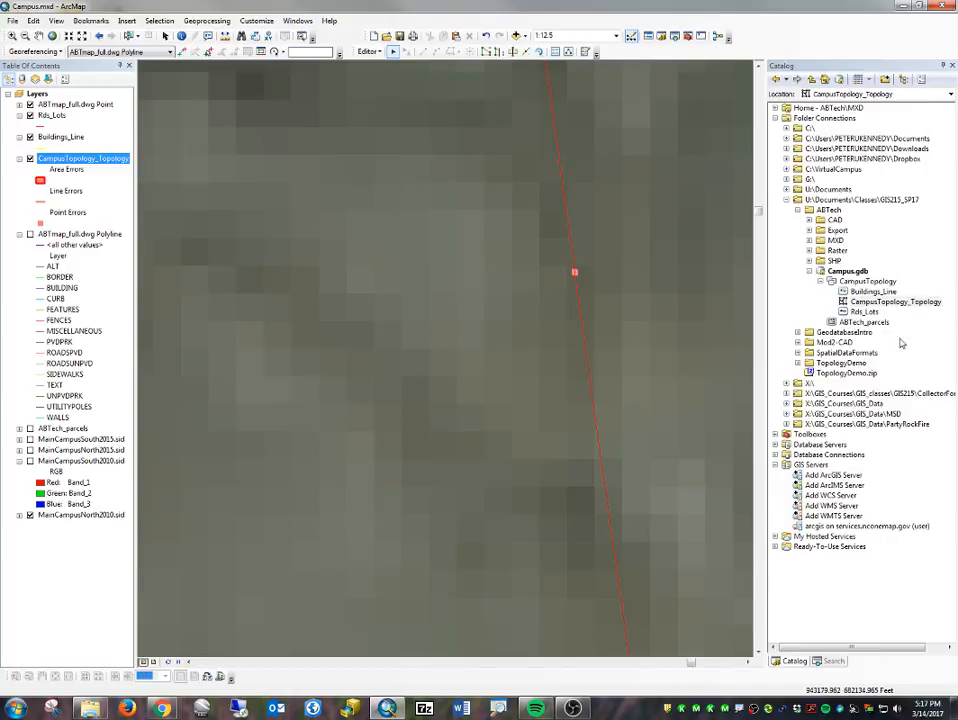
drag(957, 135, 269, 85)
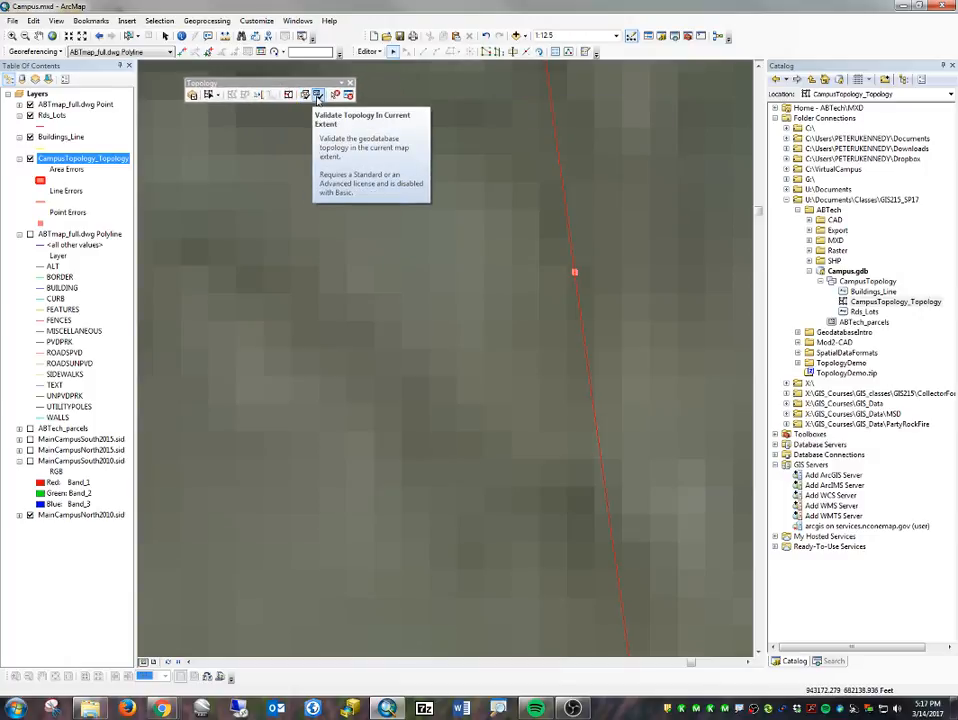
click(317, 95)
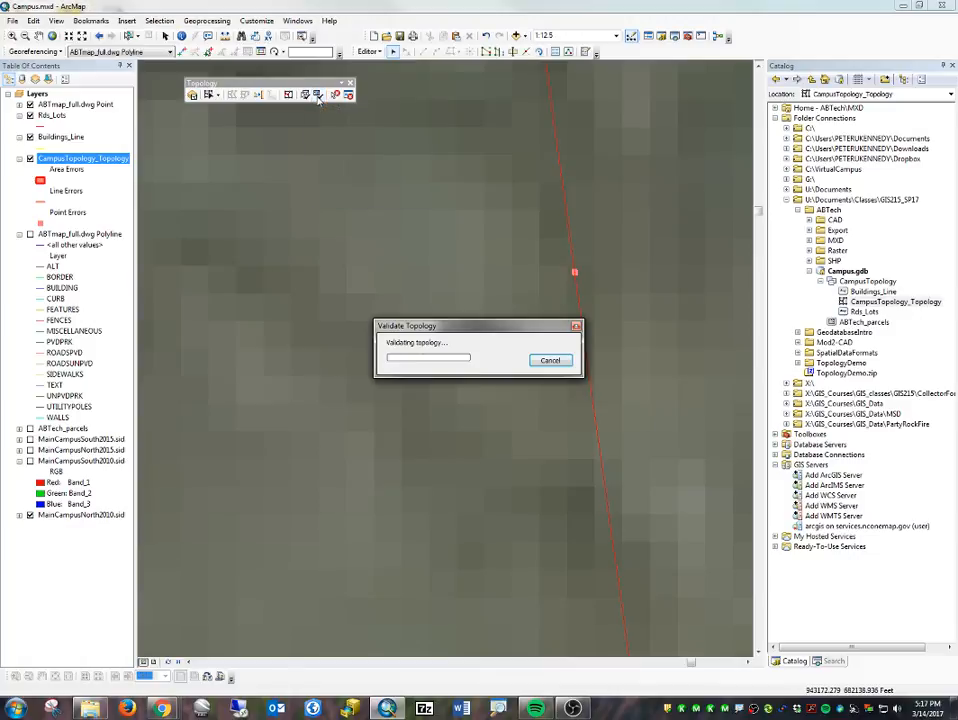
- Move the northern line's end vertex onto the adjoining Rds_Lots endpoint at the remaining gap and validate the current extent again
scroll(622, 304, down, 5)
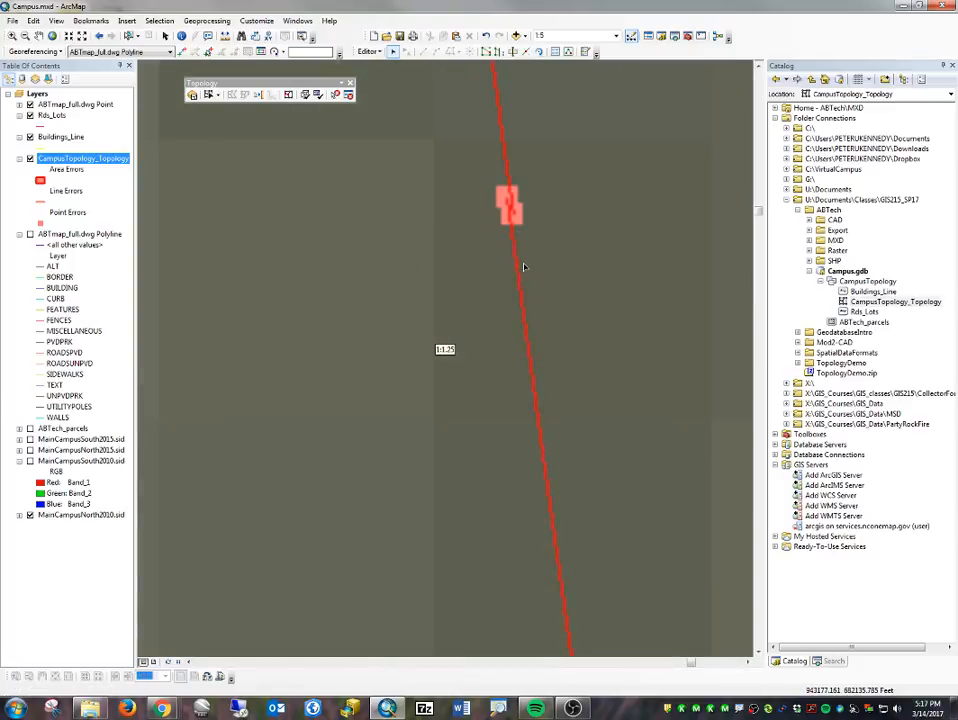
scroll(523, 250, up, 5)
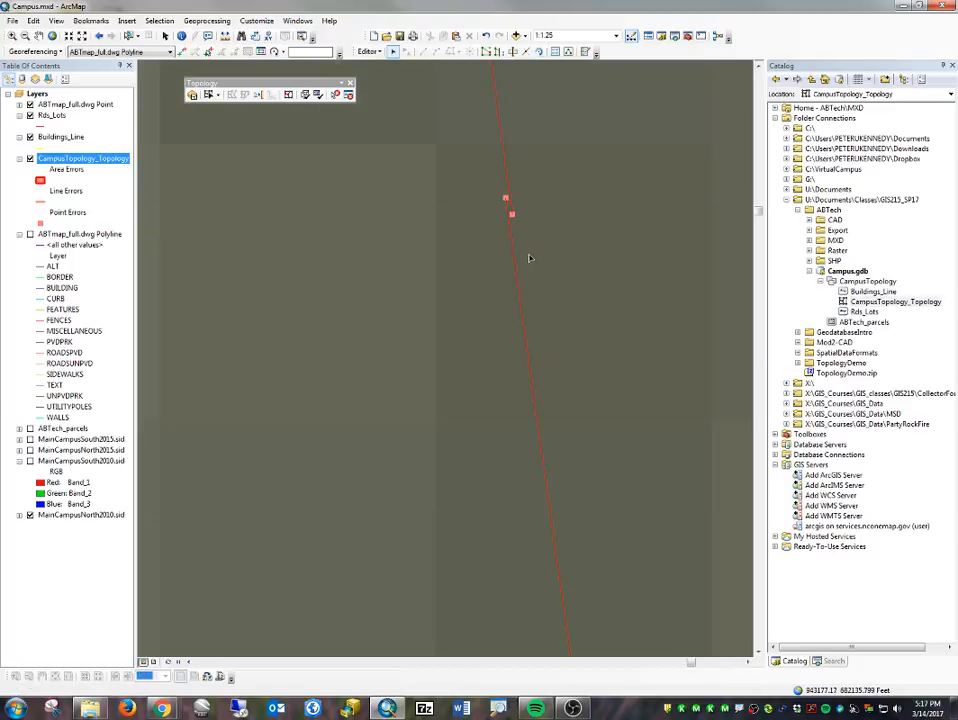
double_click(507, 178)
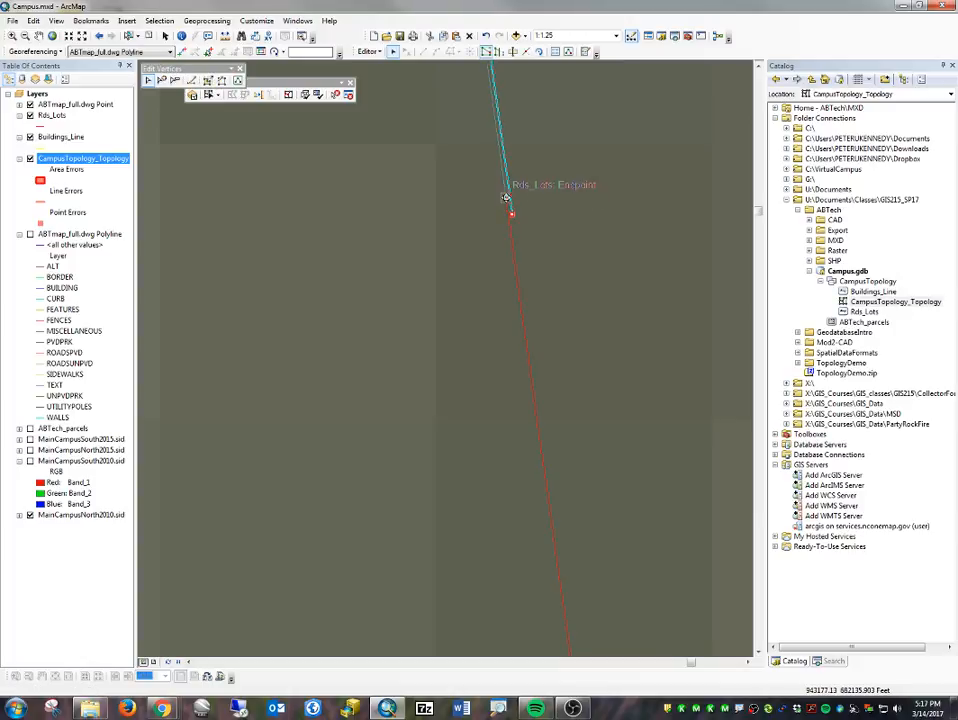
click(520, 190)
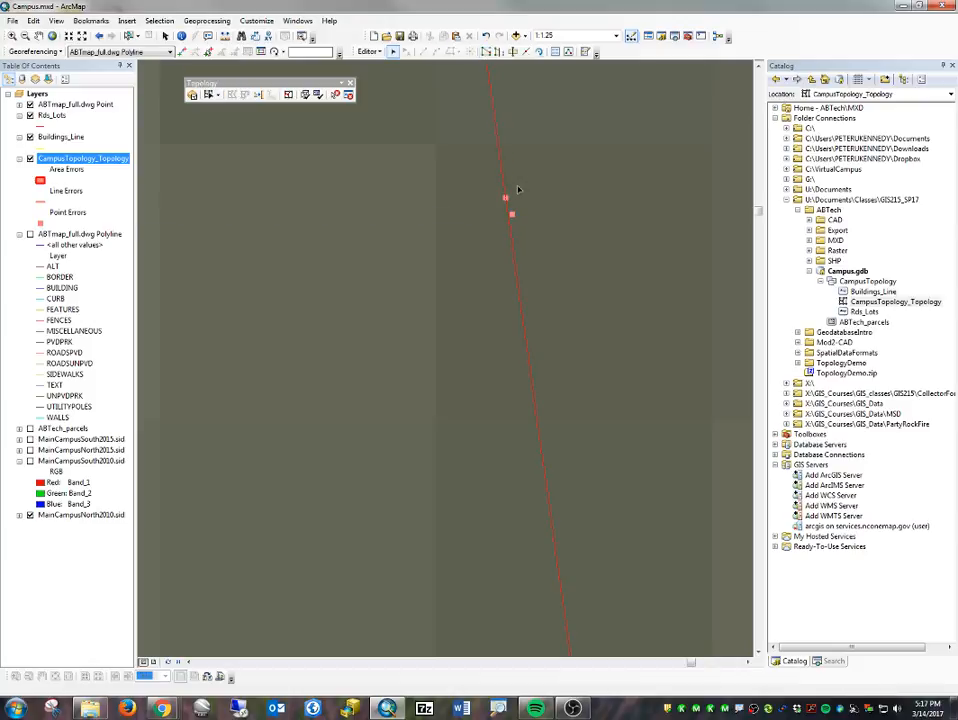
scroll(501, 247, up, 3)
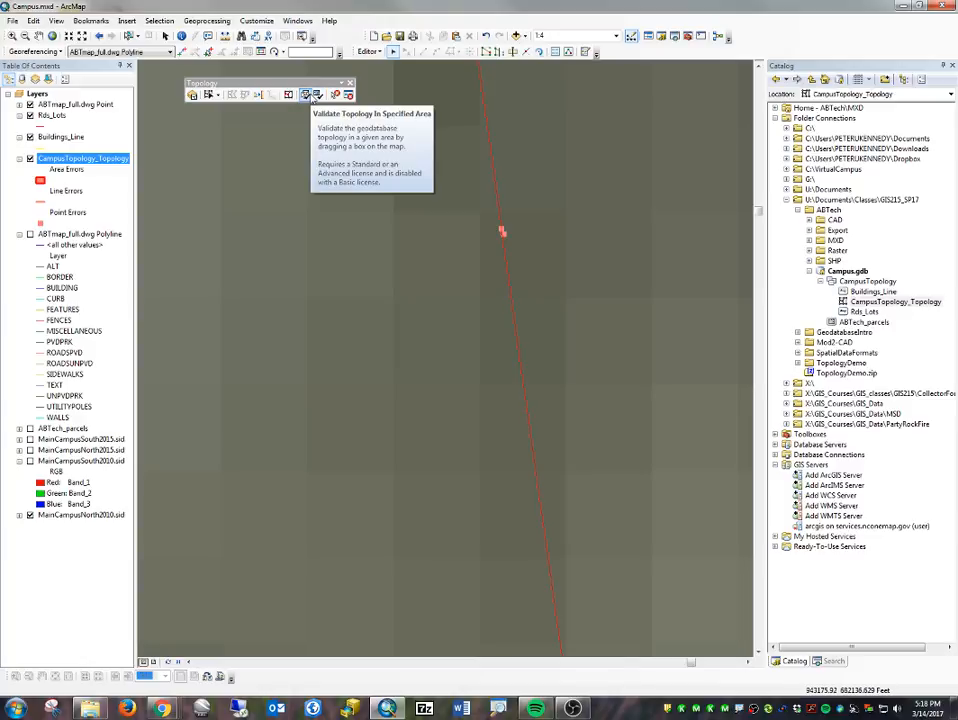
click(318, 95)
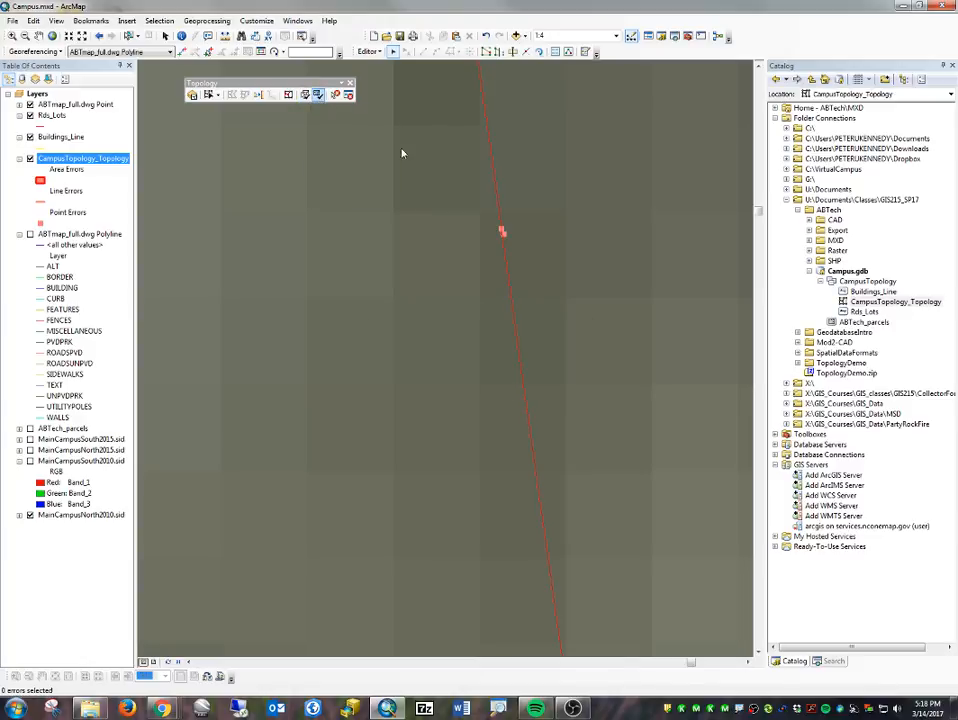
- Close the next gap in the main road's eastern edge by snapping the southern line's end vertex to the northern line's endpoint
scroll(536, 304, up, 2)
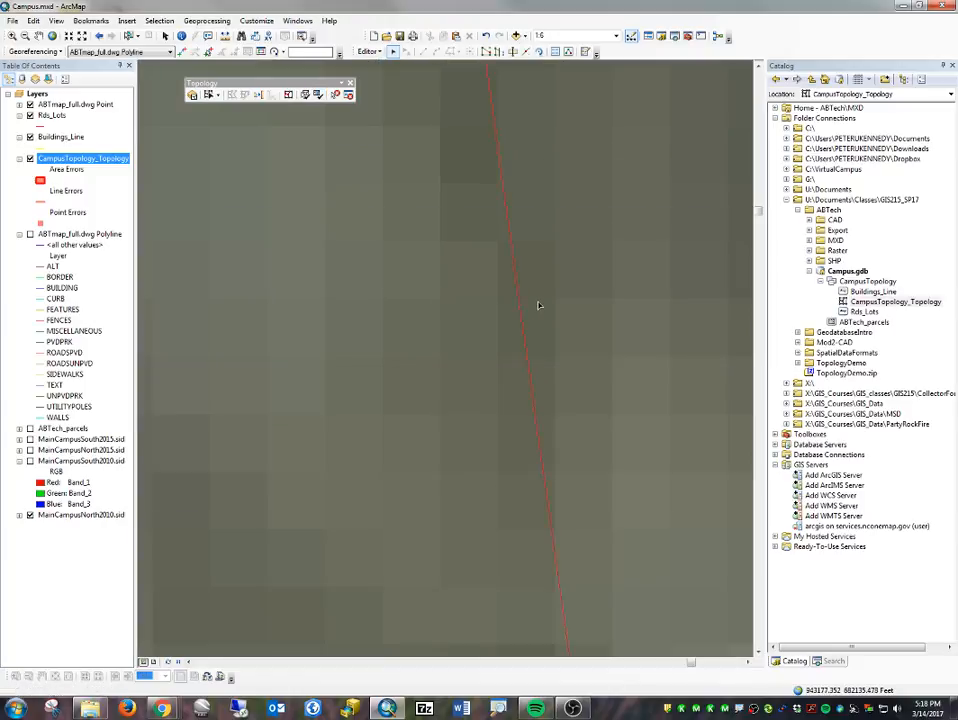
scroll(537, 294, up, 4)
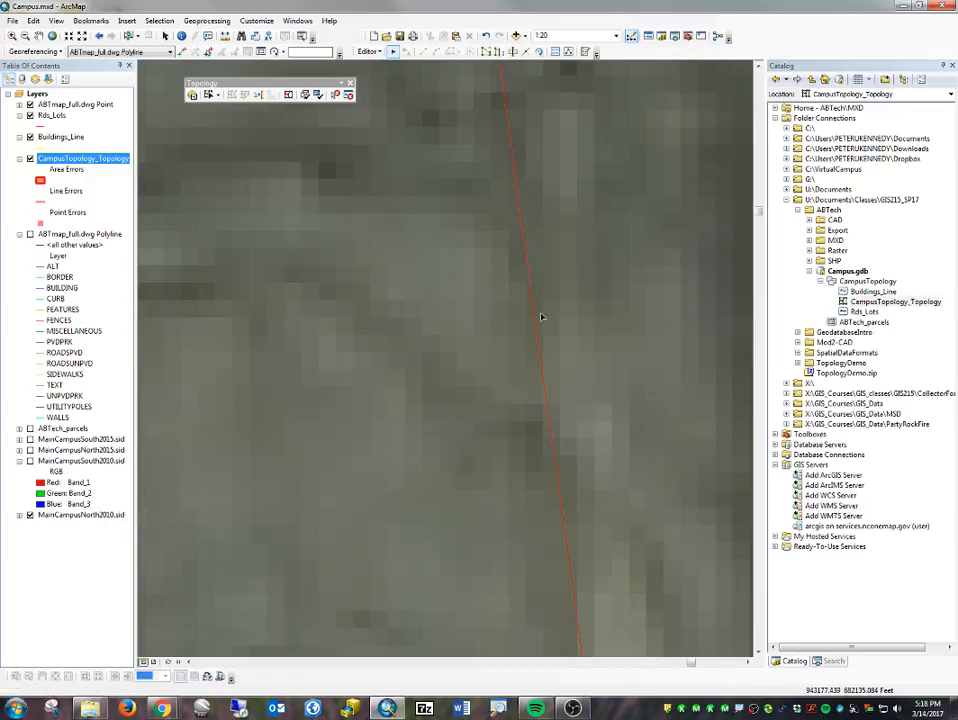
scroll(537, 300, up, 2)
scroll(453, 357, up, 1)
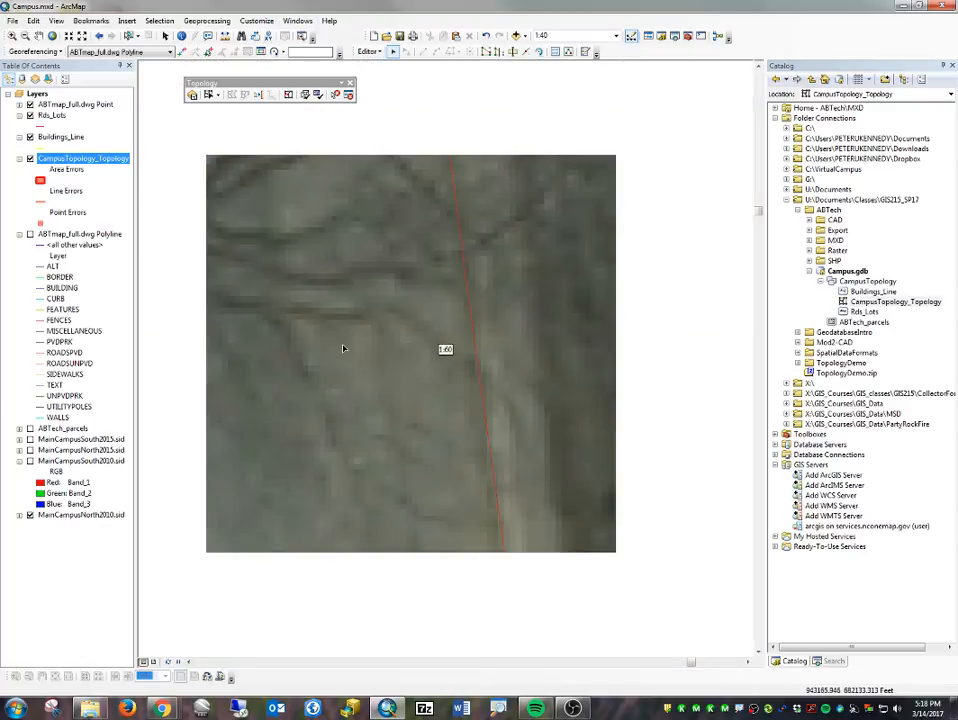
scroll(408, 370, up, 3)
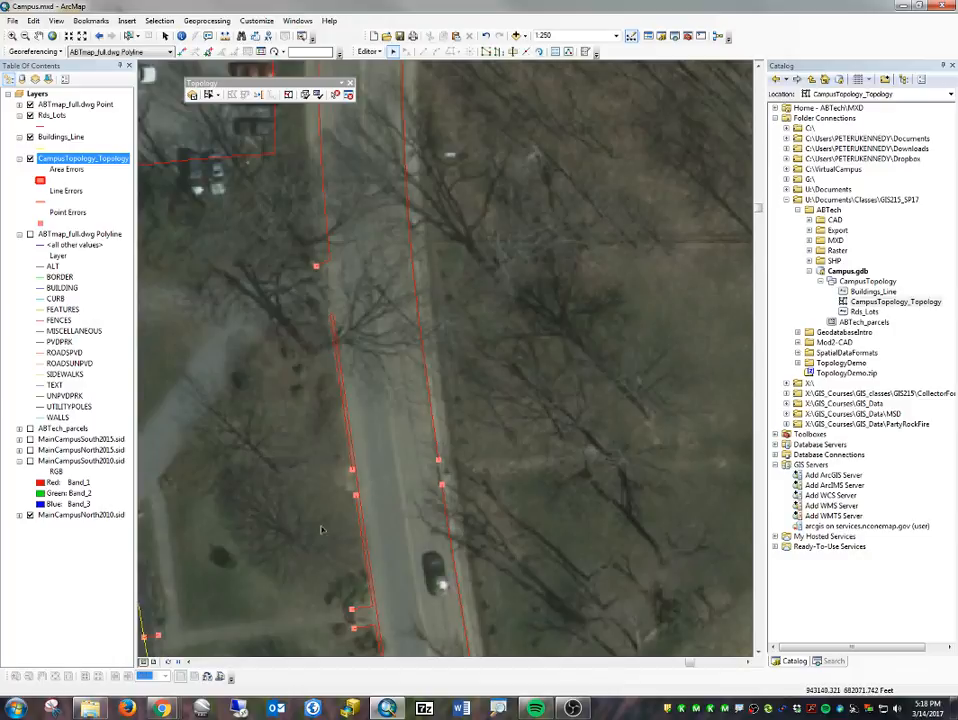
drag(391, 490, 491, 262)
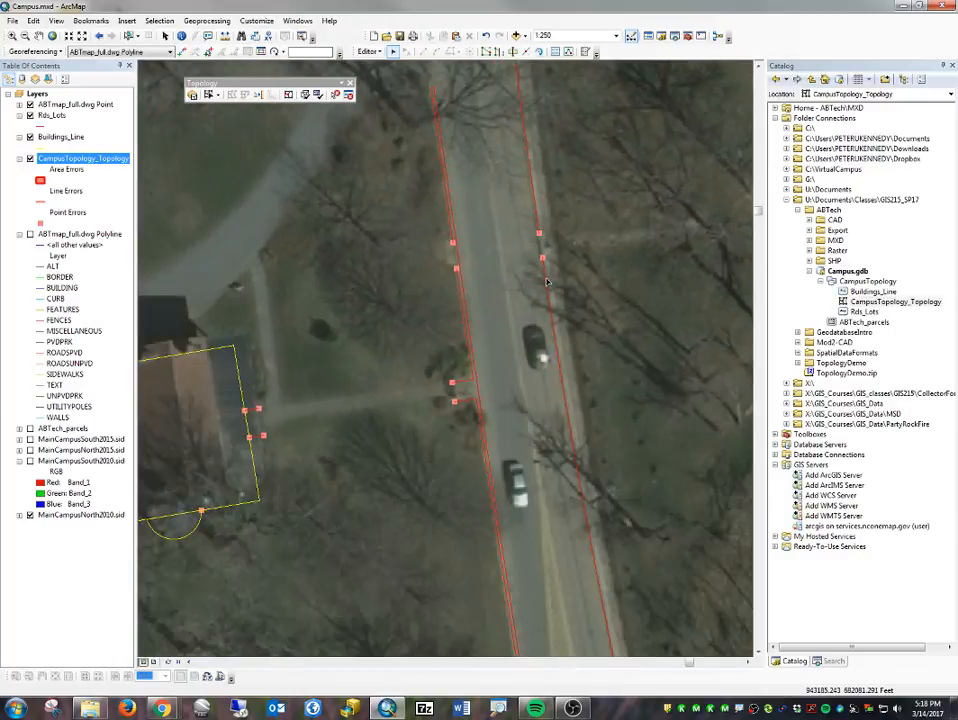
double_click(547, 282)
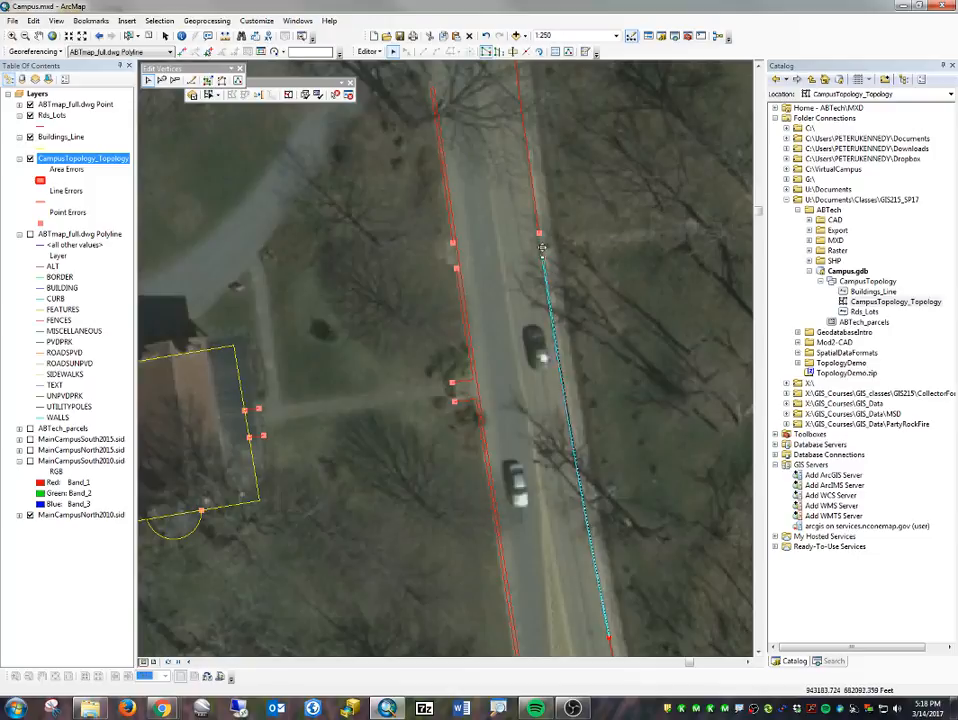
click(572, 229)
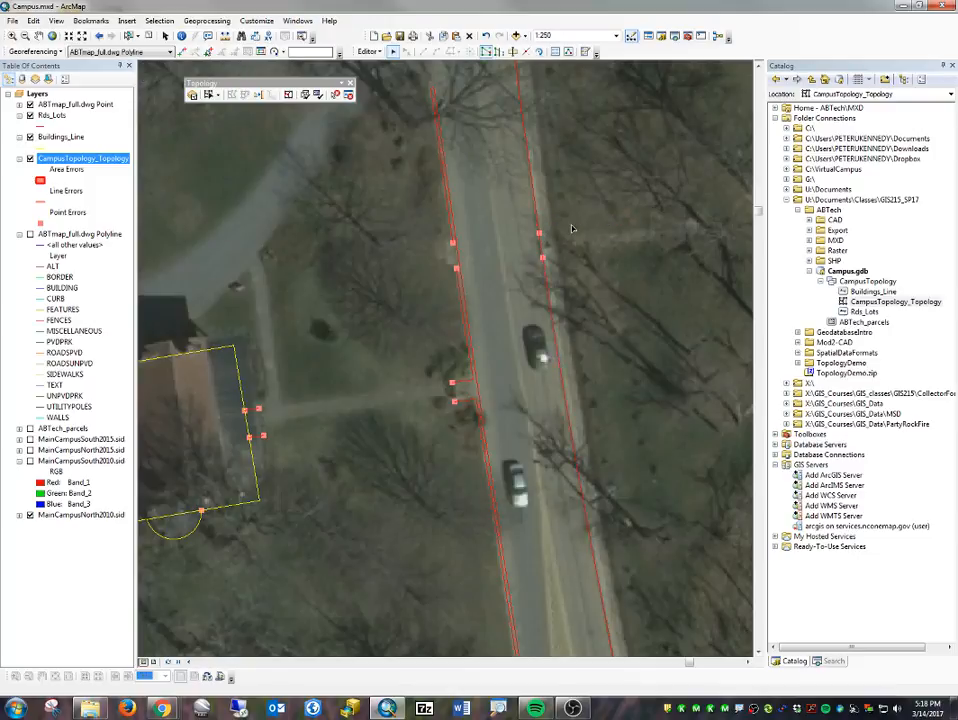
- Delete the short walkway lines causing dangle errors at the building's eastern wall
click(247, 409)
key(Delete)
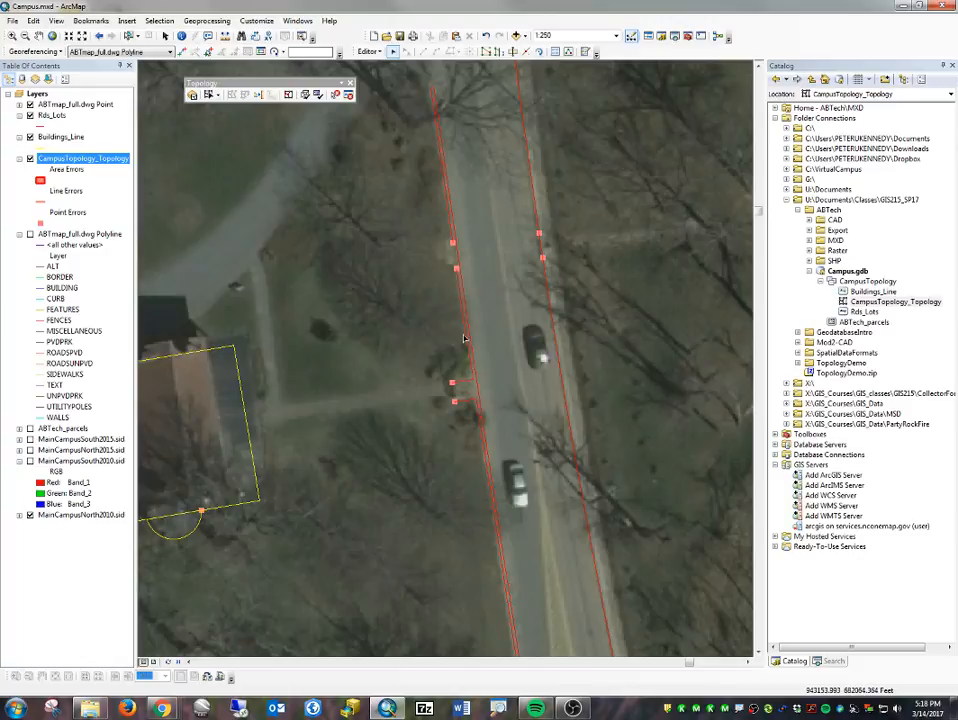
scroll(449, 320, down, 2)
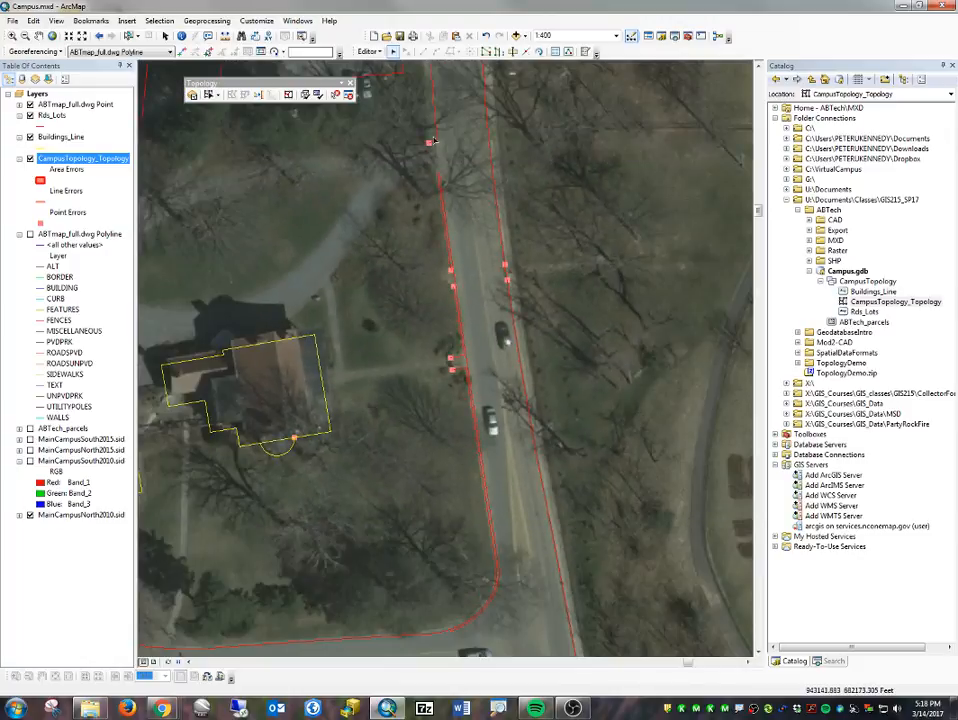
- Delete the duplicate line segments between the driveway and the walkway, plus the walkway stub, along the main road's western edge
click(461, 342)
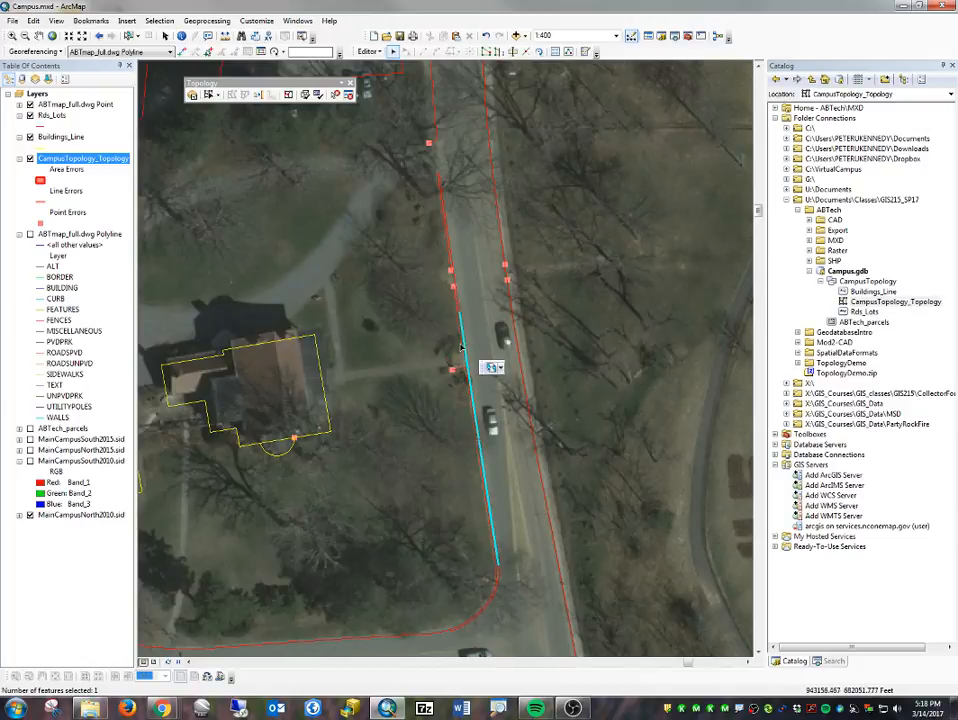
click(462, 339)
key(Delete)
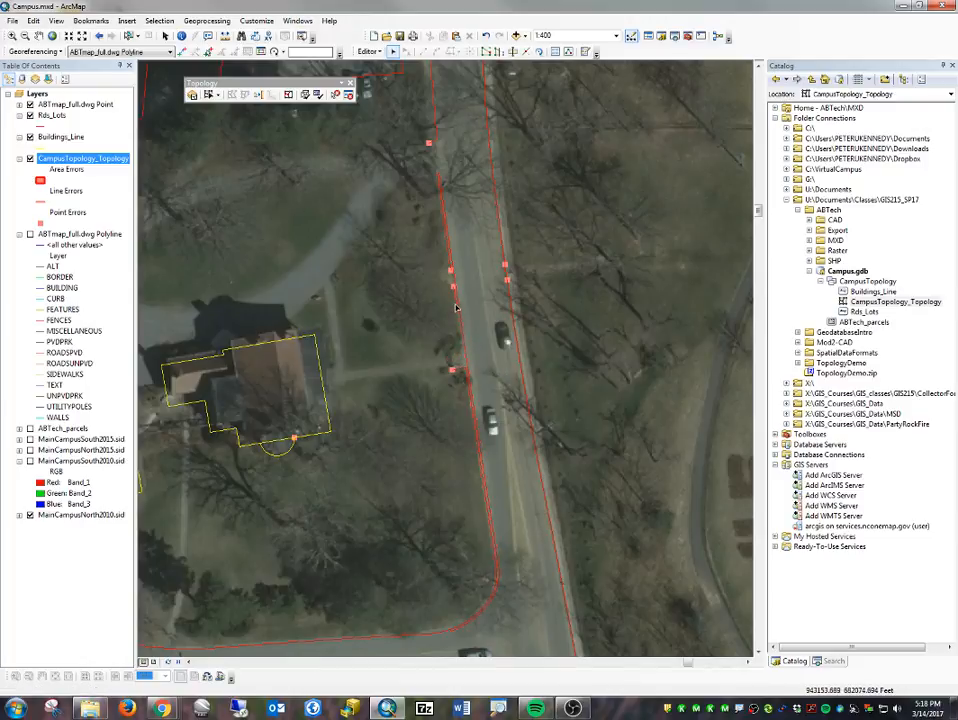
click(456, 308)
key(Delete)
click(458, 371)
key(Delete)
click(445, 227)
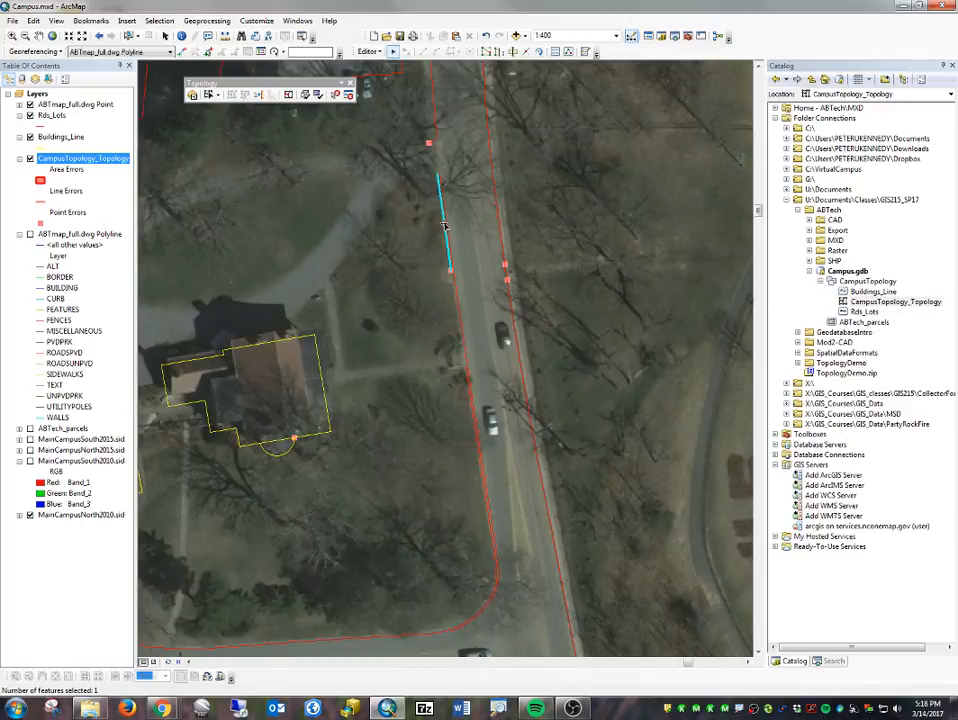
key(Delete)
key(ctrl+z)
key(Delete)
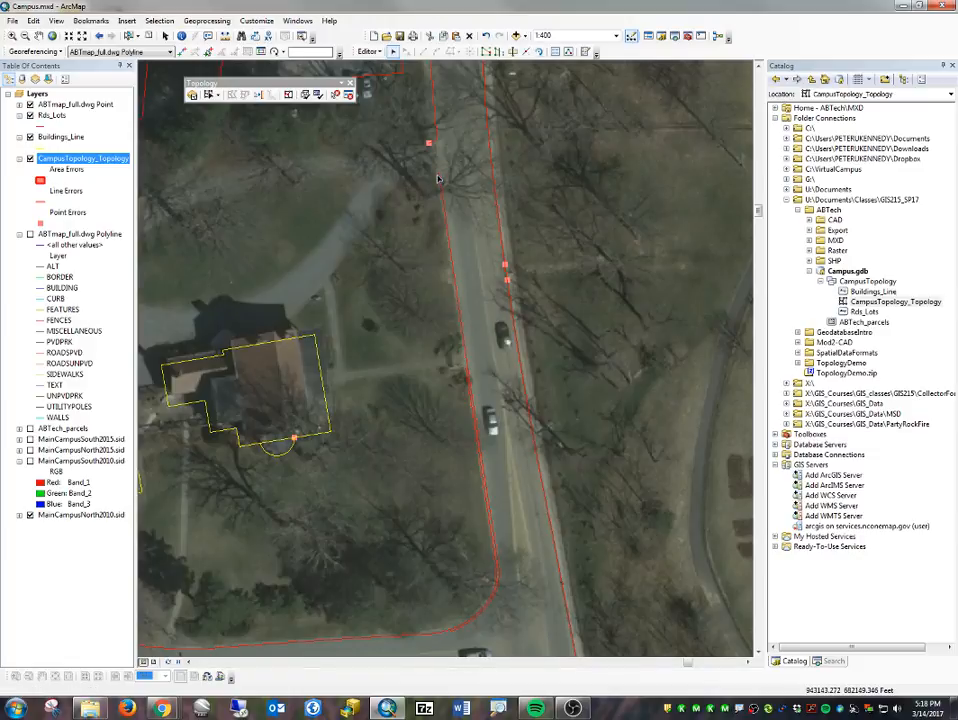
- Extend the western road edge across the driveway opening to the northern Rds_Lots endpoint and validate the topology in the current extent
key(ctrl+z)
key(Delete)
key(ctrl+z)
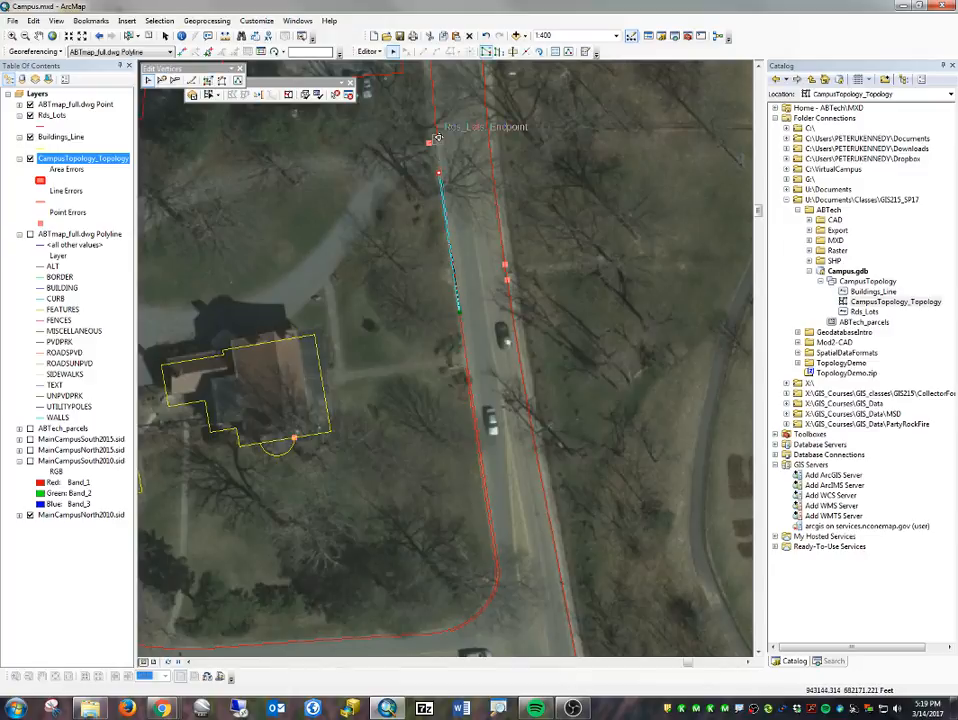
key(ctrl+z)
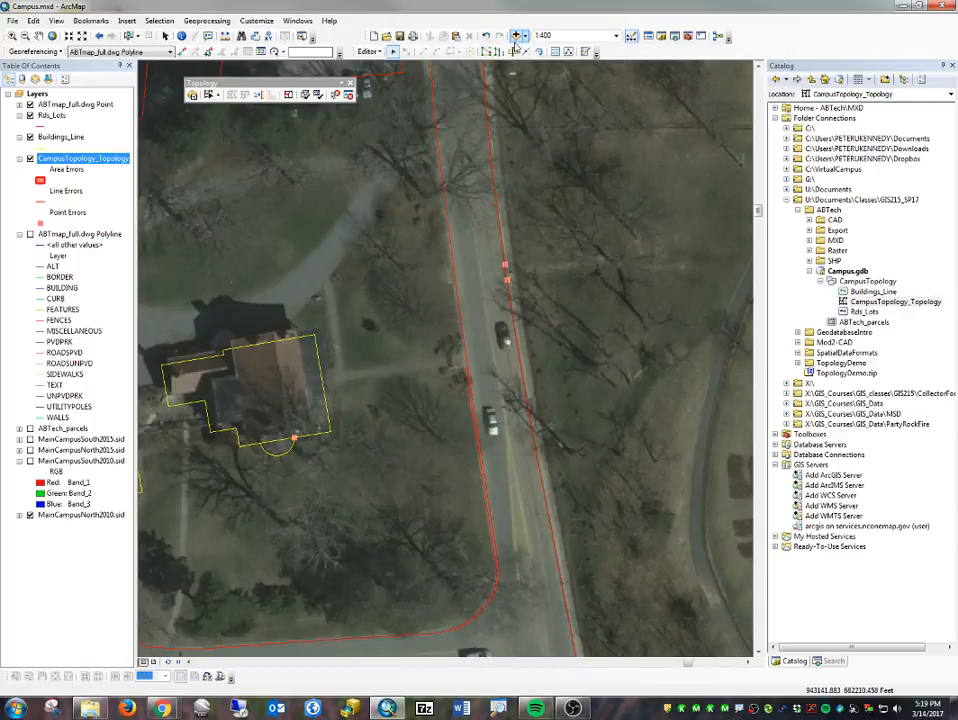
scroll(433, 302, down, 2)
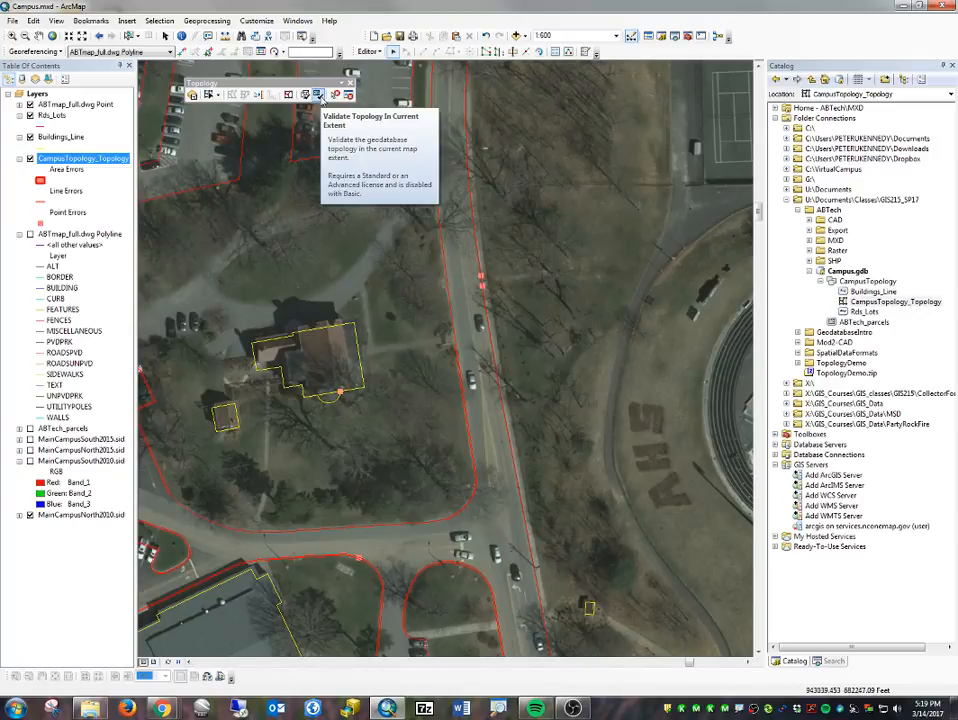
click(318, 95)
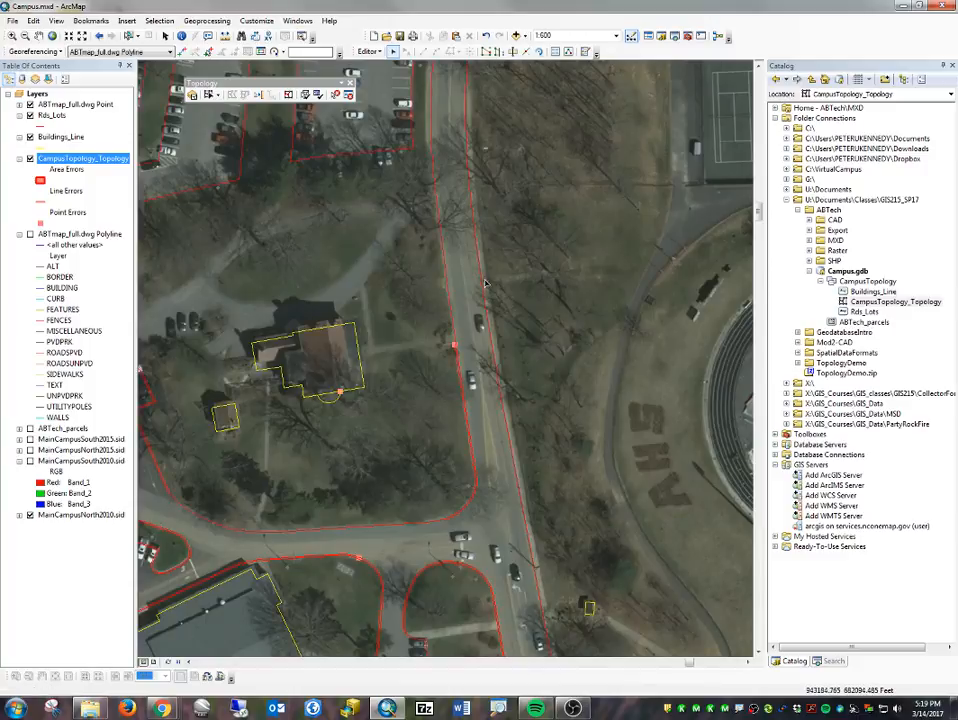
- Delete the duplicate line segments along the main road's western edge south of the walkway and around the curved corner at the intersection
scroll(455, 485, up, 2)
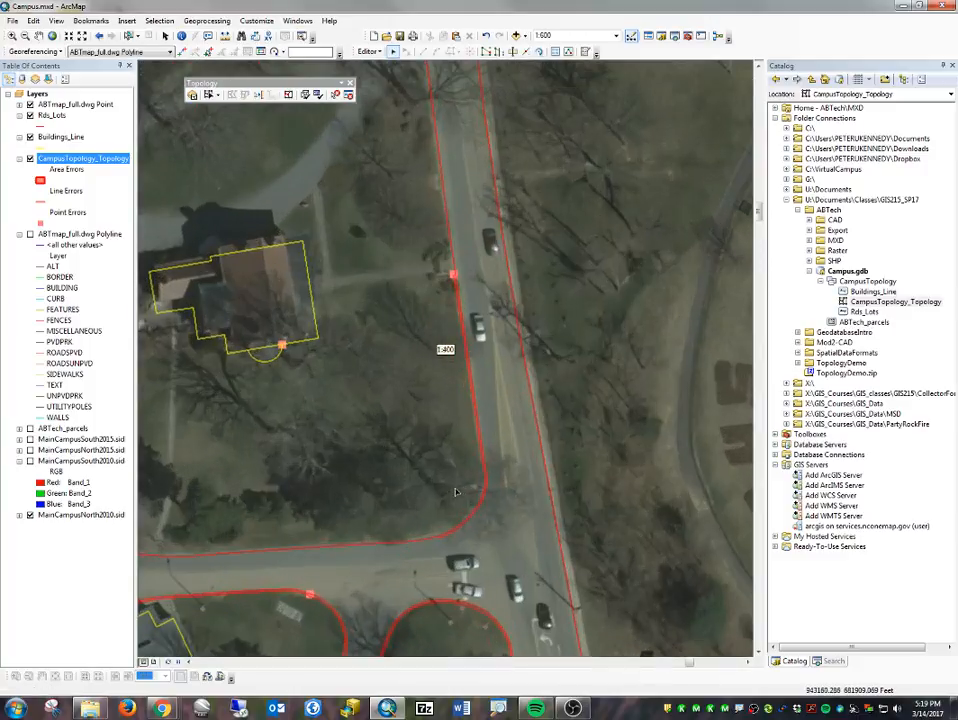
scroll(456, 488, up, 2)
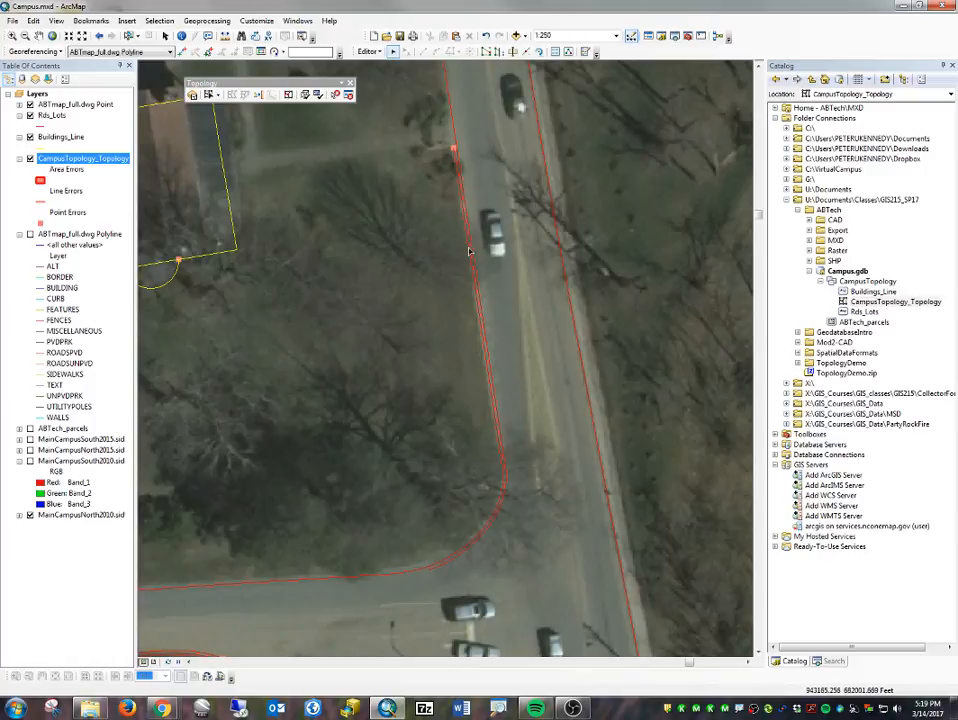
click(483, 341)
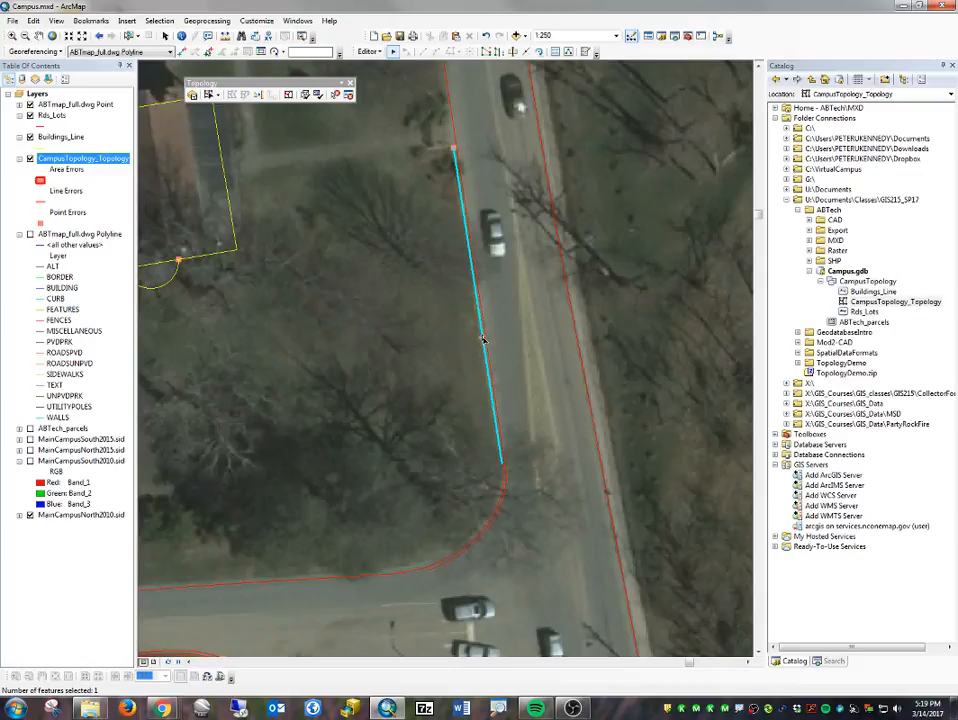
key(Delete)
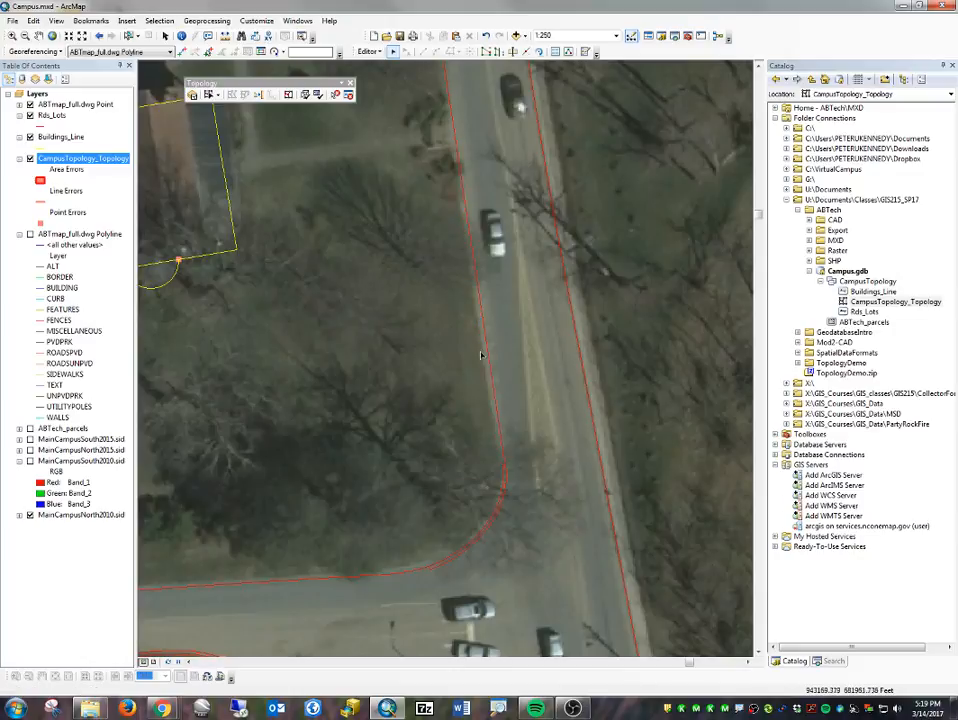
click(503, 486)
key(Delete)
click(461, 552)
key(Delete)
- Close the gap in the intersection's curved northwest corner by snapping the western line's end vertex to the curve's Rds_Lots endpoint
click(436, 571)
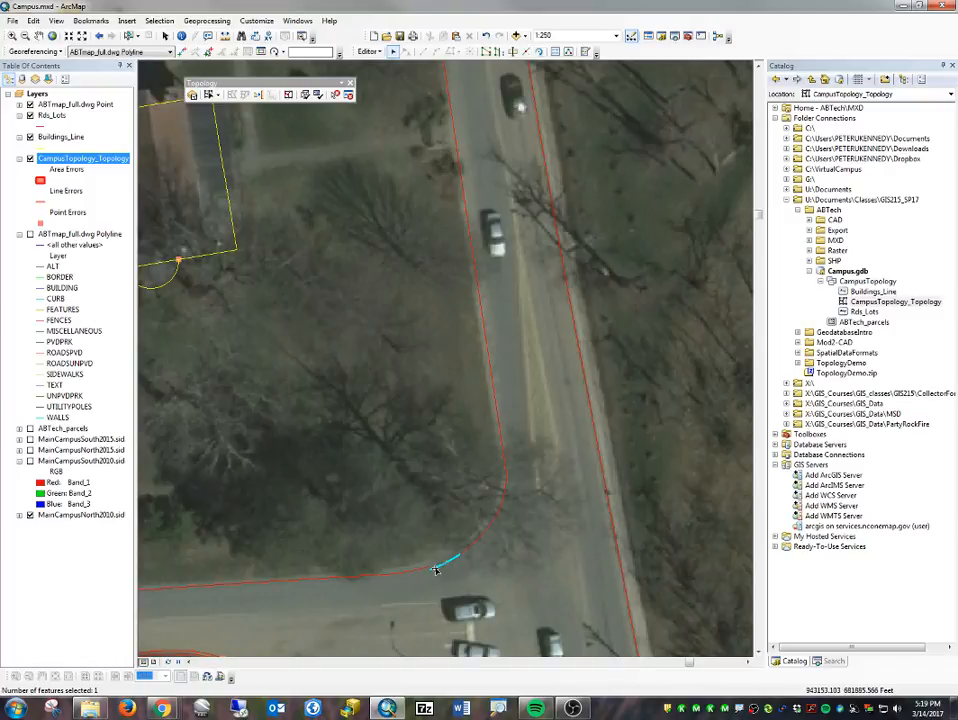
click(428, 572)
click(431, 571)
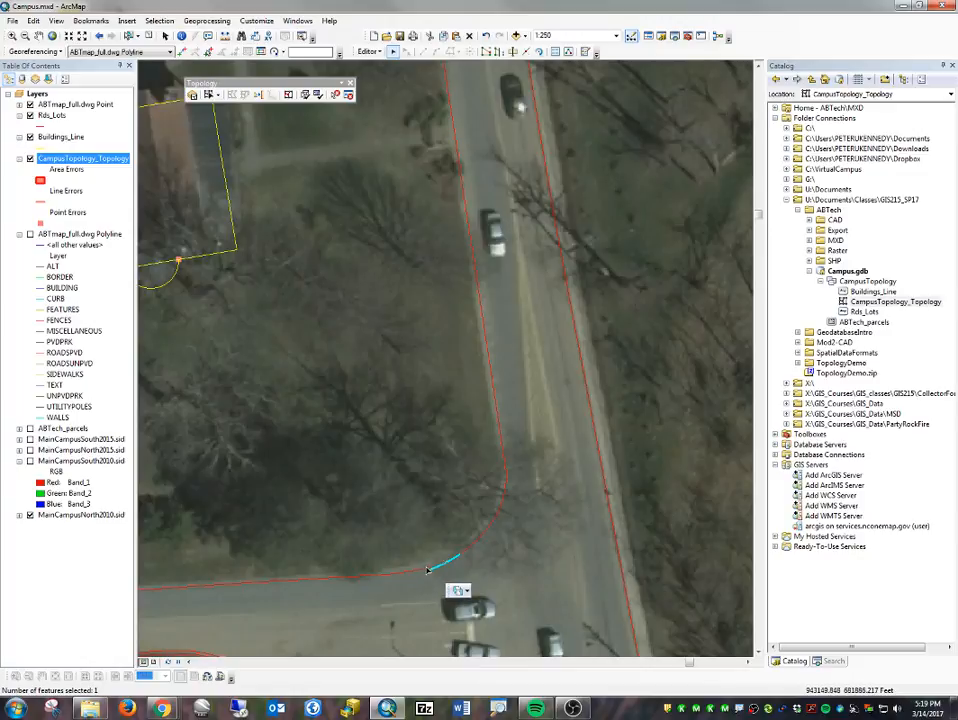
click(430, 572)
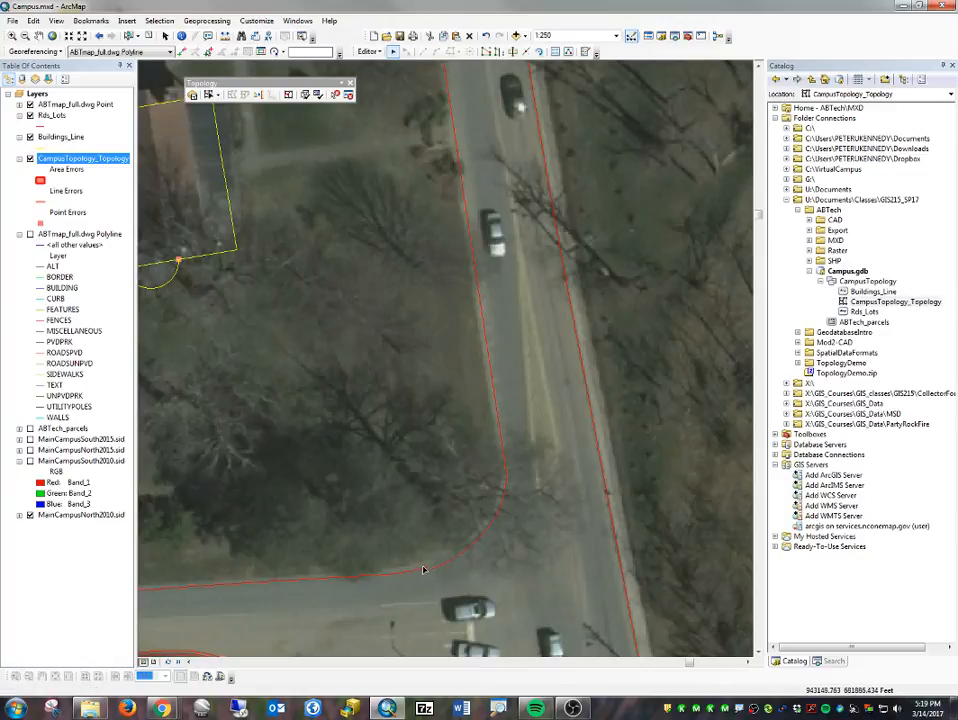
double_click(425, 571)
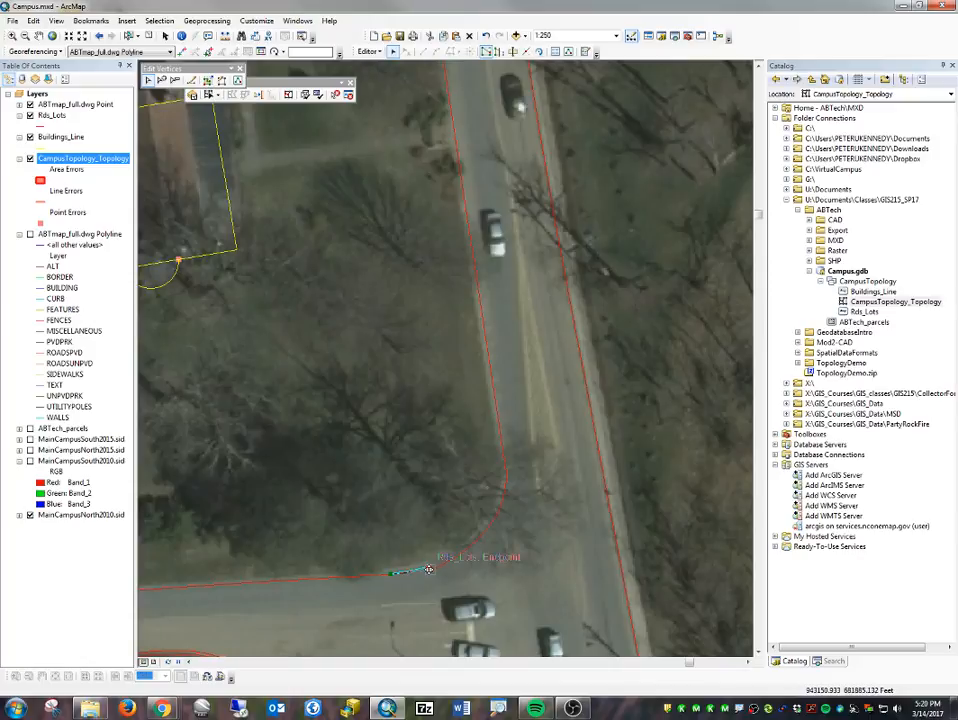
click(450, 580)
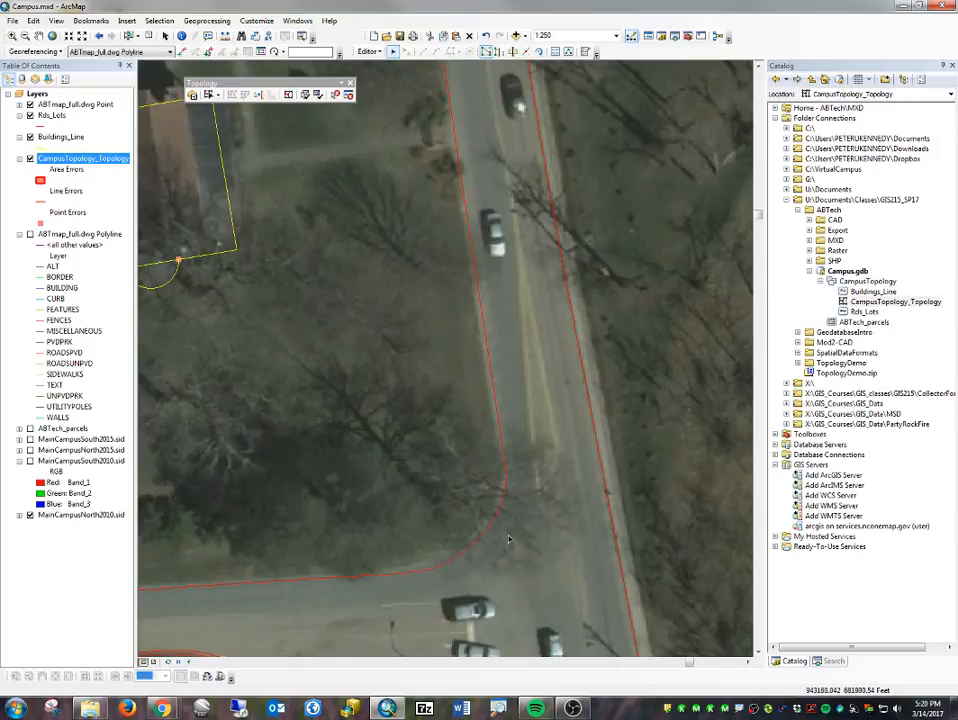
- Extend the western road edge line to close the gap just south of the parking lot entrance and validate the topology in the current extent
scroll(508, 540, up, 2)
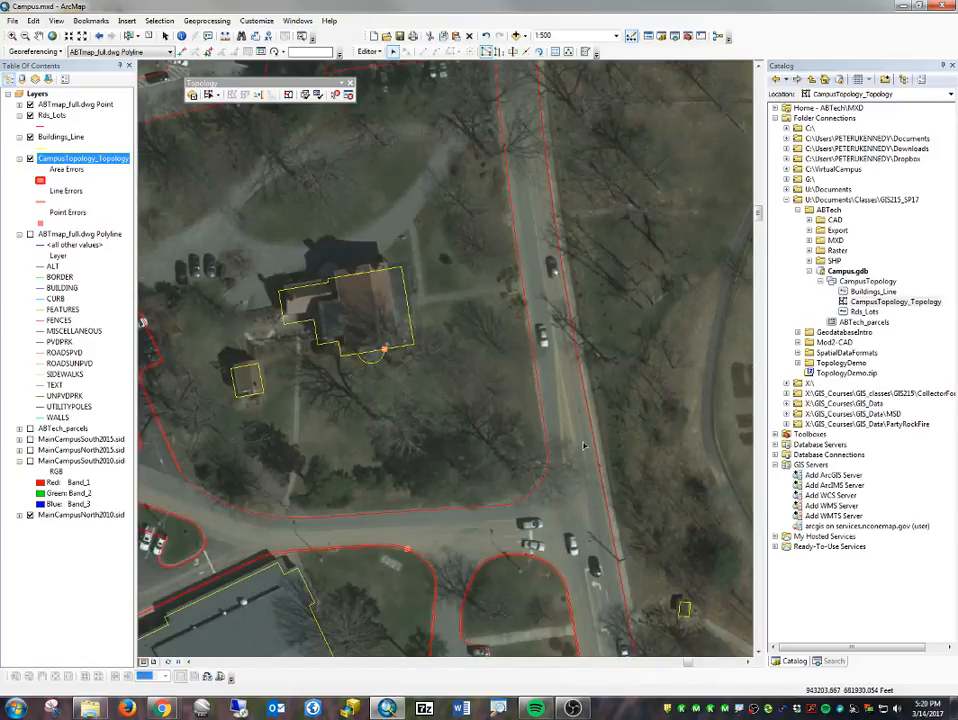
scroll(505, 485, up, 2)
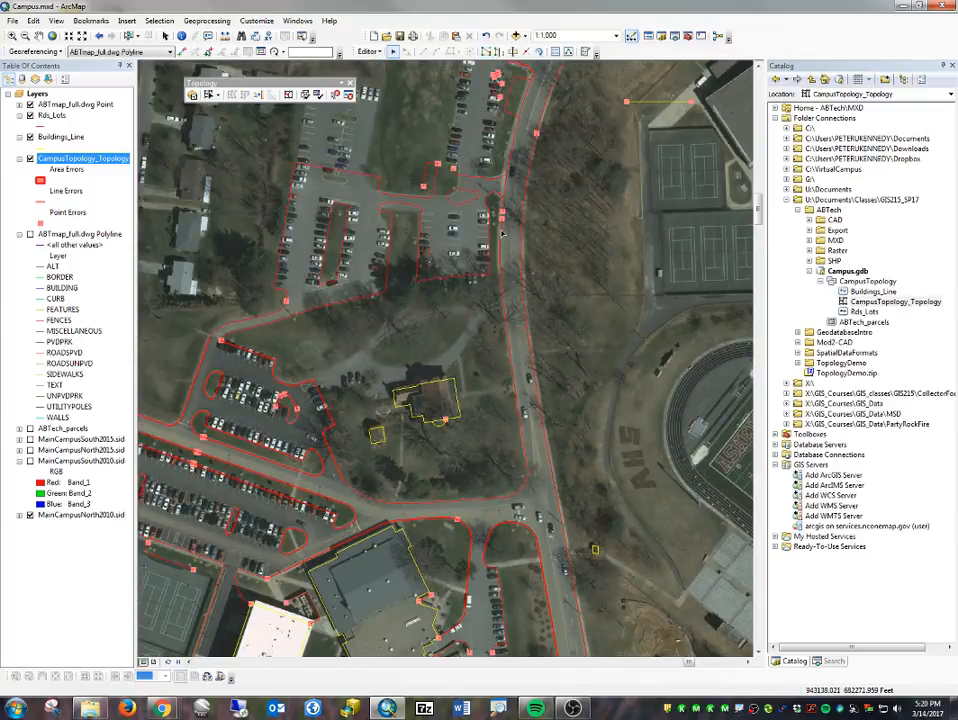
double_click(503, 234)
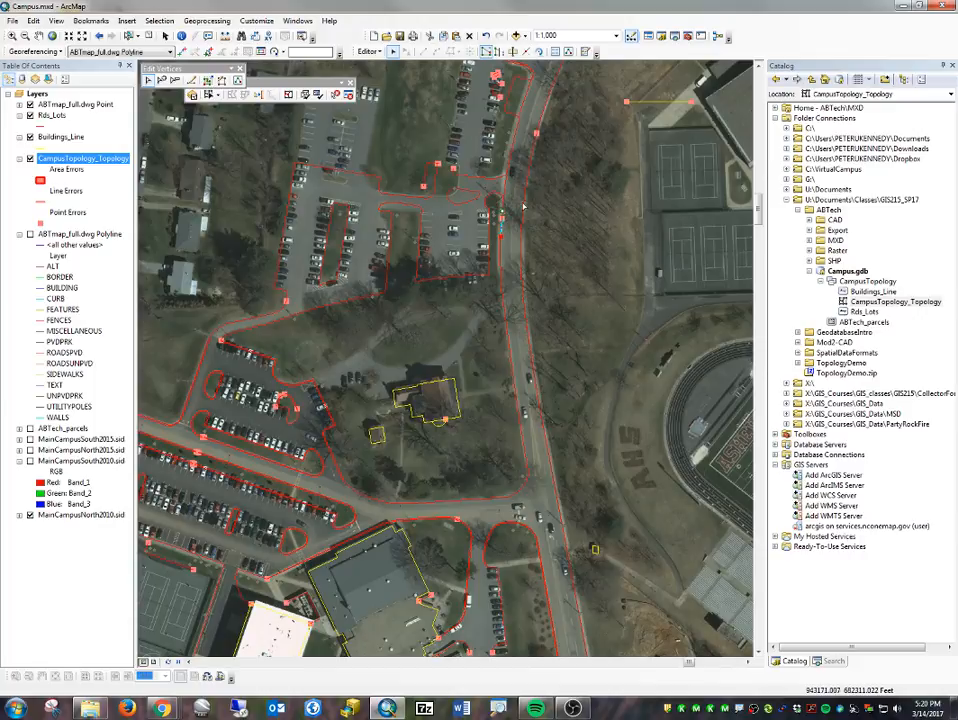
click(523, 205)
click(501, 275)
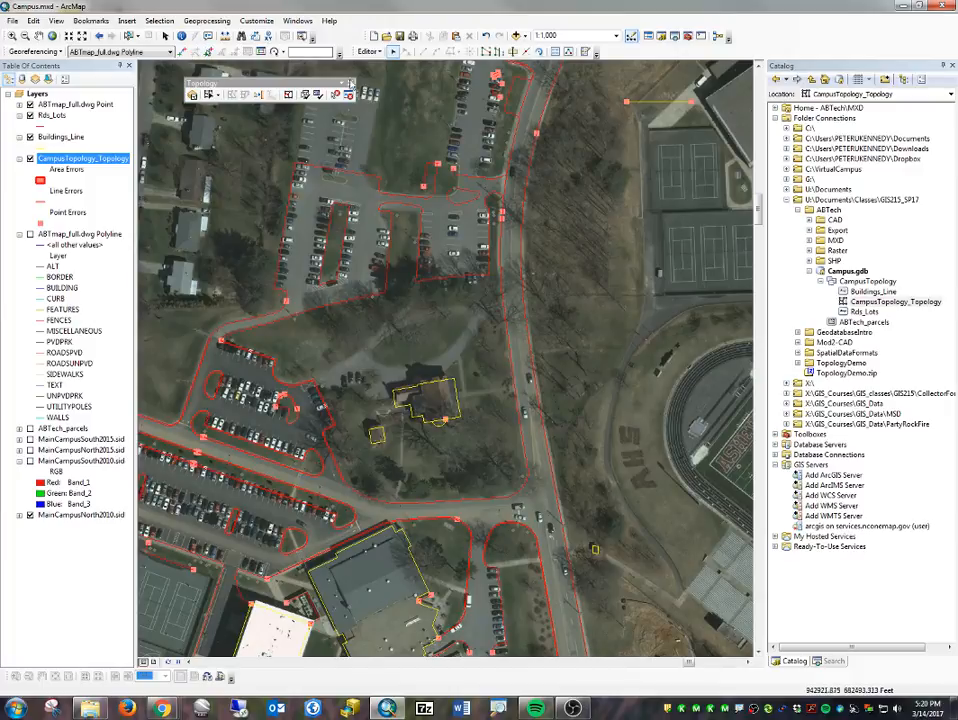
click(317, 95)
- Close the gap in the main road's eastern edge by snapping the northern line's end vertex to the southern line's endpoint, and validate the topology
drag(558, 129, 476, 396)
scroll(462, 404, down, 2)
scroll(462, 404, up, 4)
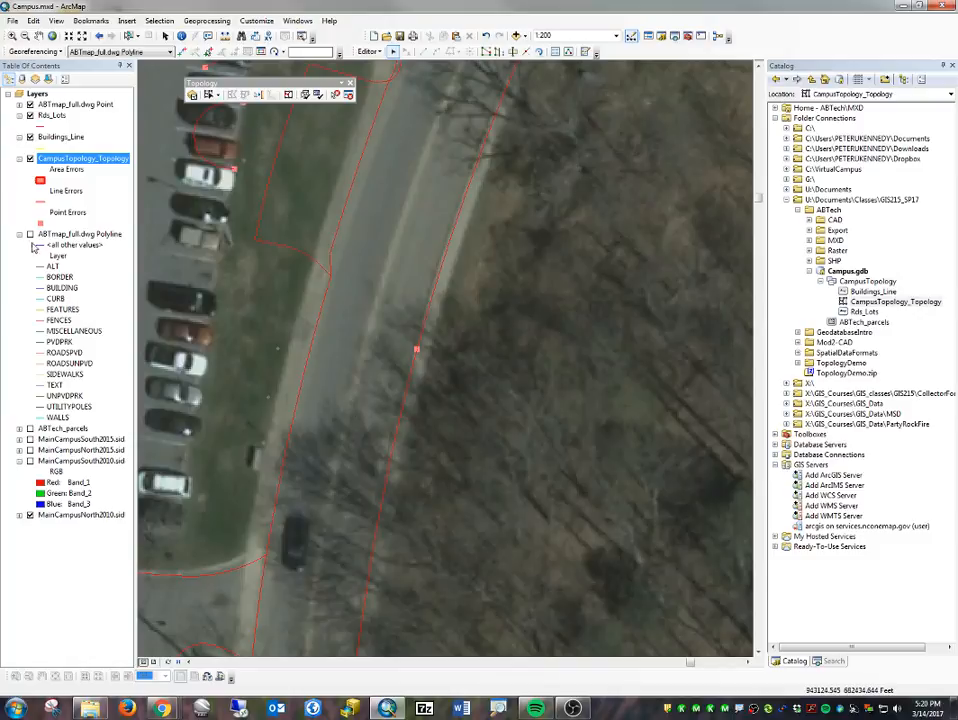
click(30, 159)
scroll(433, 348, up, 1)
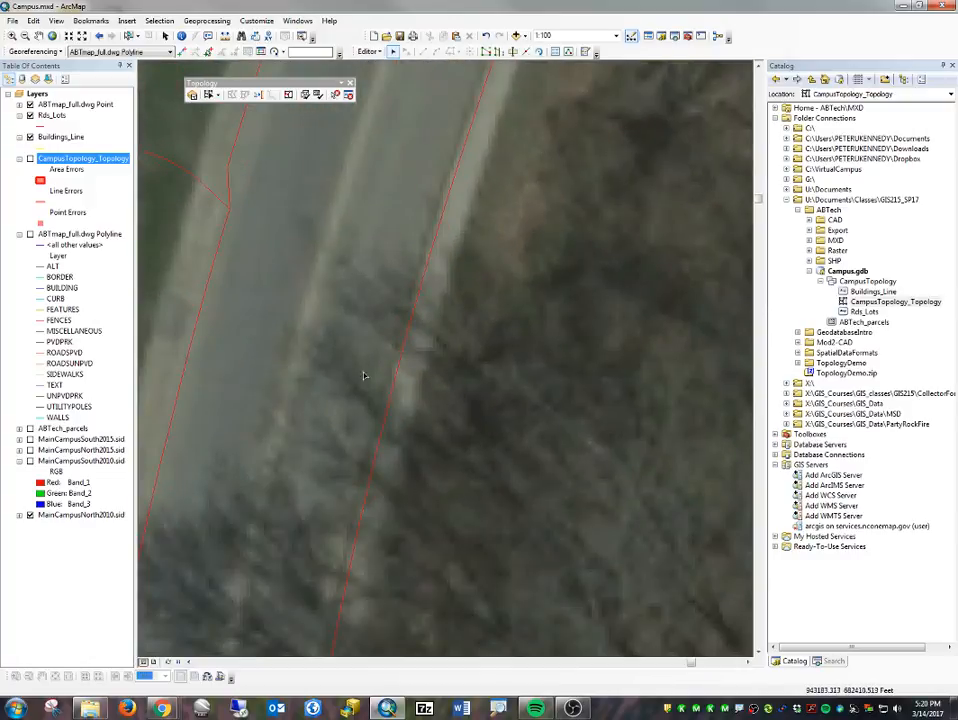
click(30, 159)
double_click(405, 341)
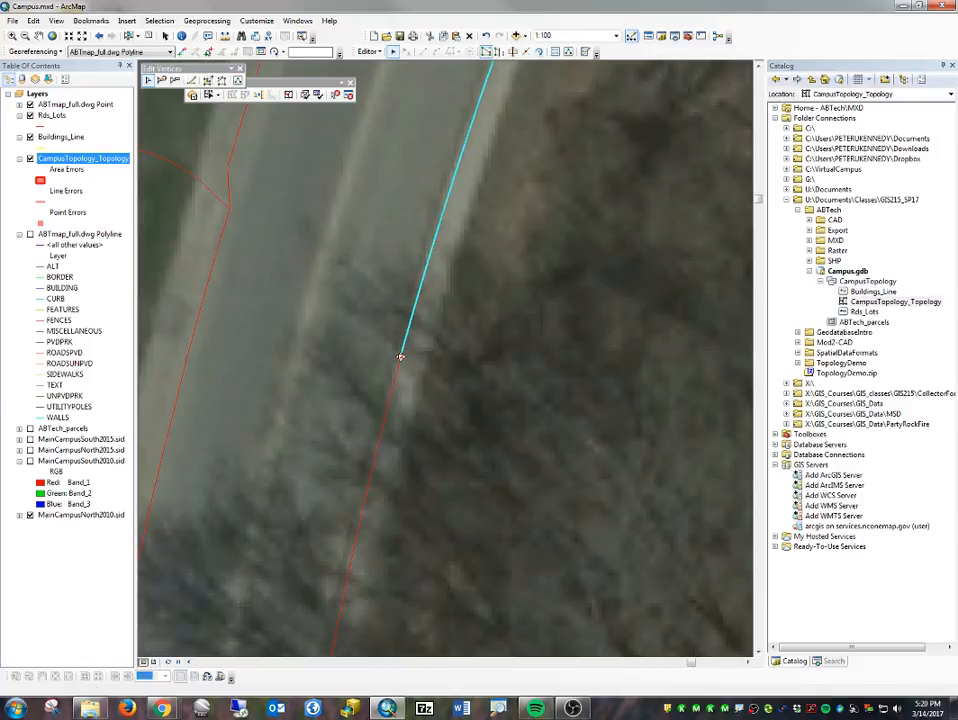
mouse_move(400, 357)
mouse_down()
mouse_move(402, 385)
mouse_move(400, 357)
mouse_up()
click(430, 346)
click(430, 346)
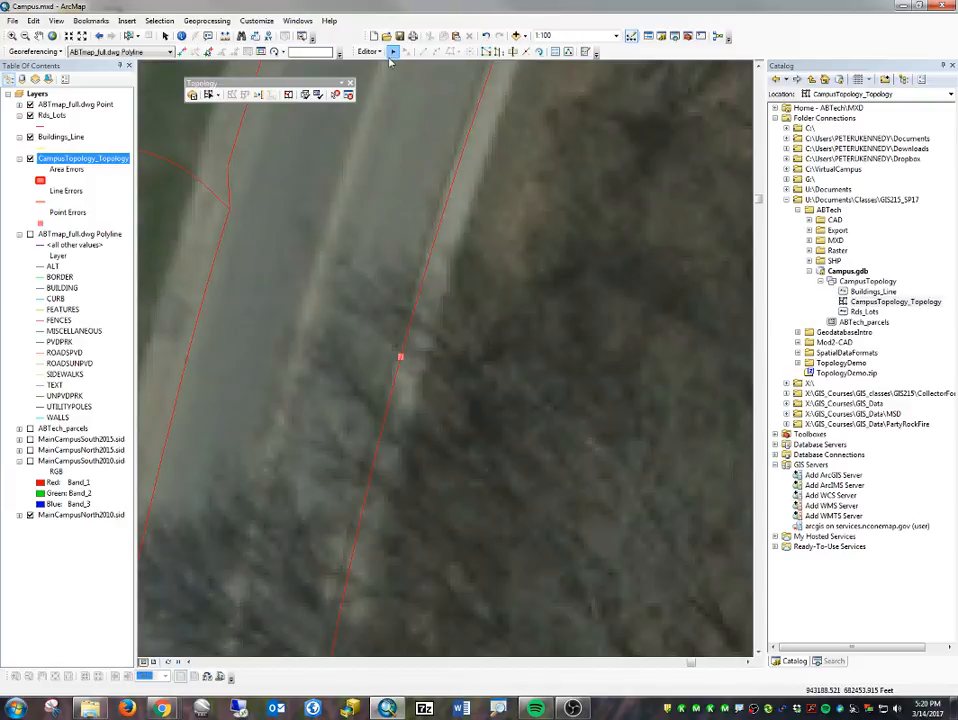
click(336, 94)
- Delete the stray arcs among the parked cars and the short dangling lines beside the lot's southern entrance
scroll(447, 418, up, 5)
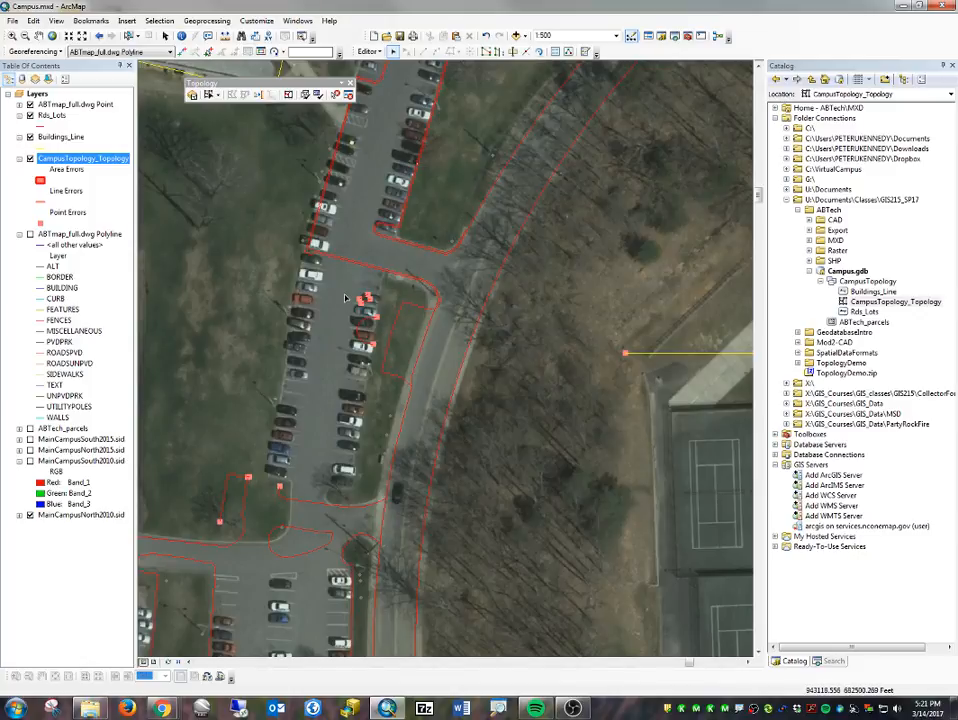
click(370, 345)
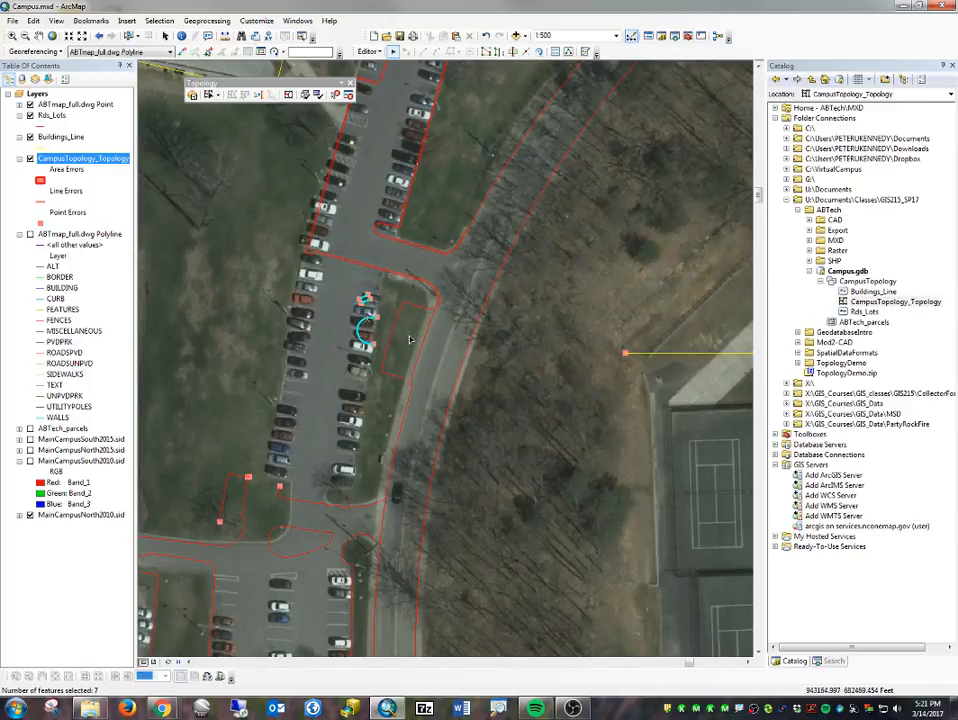
click(280, 527)
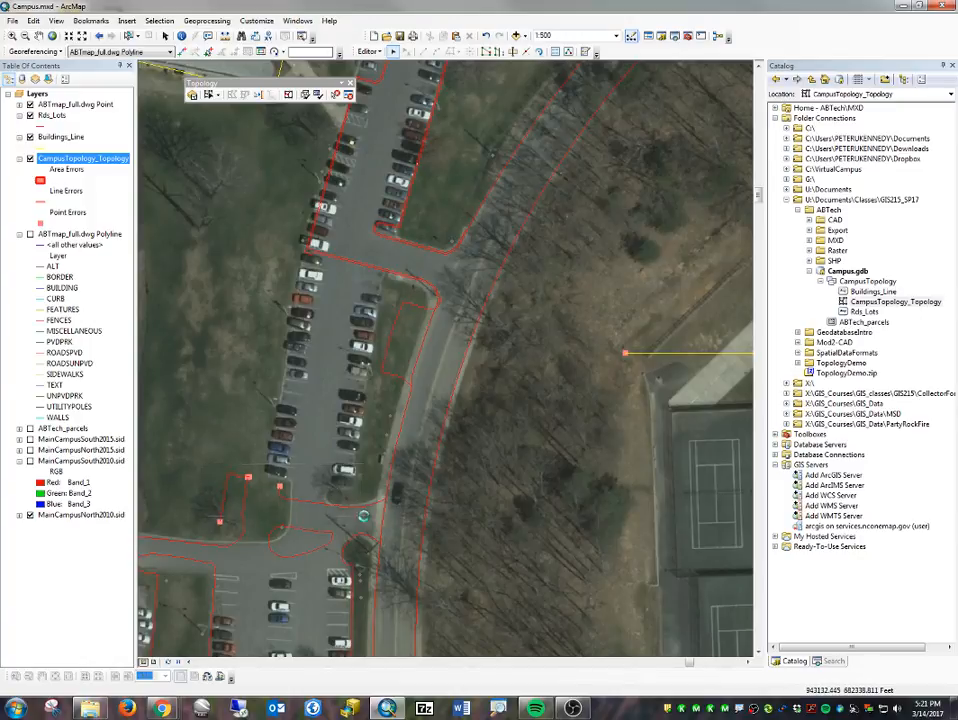
key(Delete)
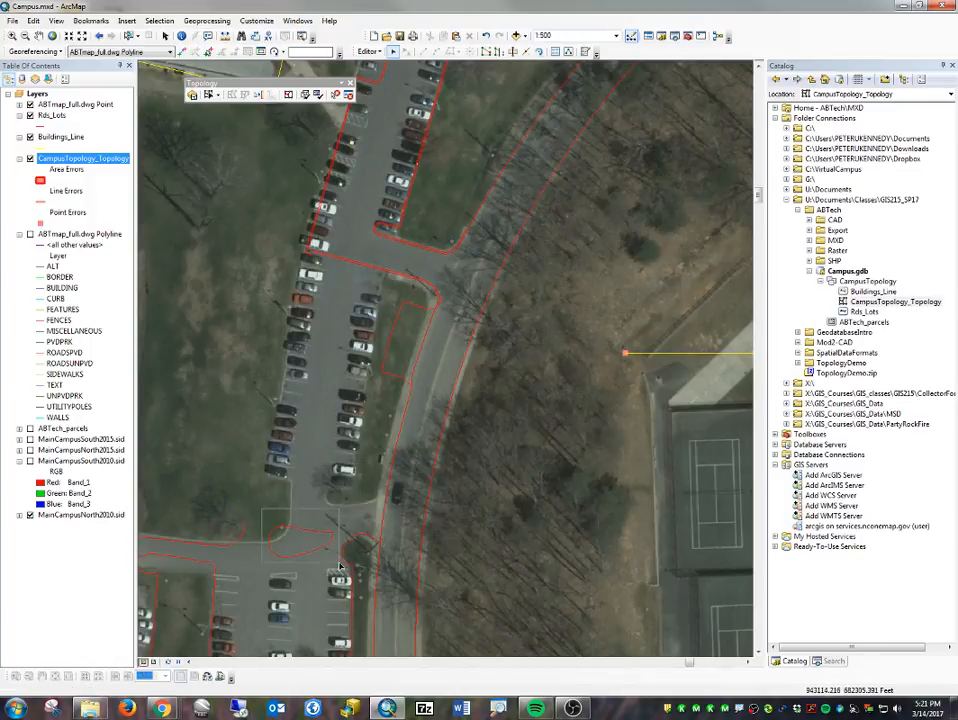
- Delete all line segments of the teardrop-shaped loop at the parking lot's southern entrance
click(287, 559)
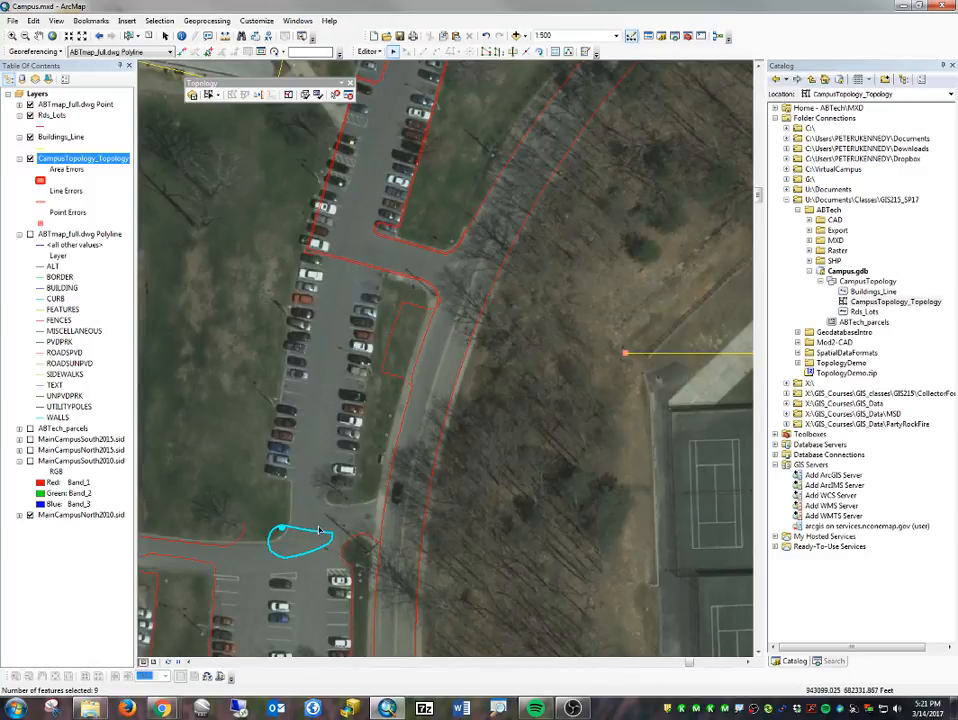
click(326, 523)
drag(327, 522, 331, 553)
key(Delete)
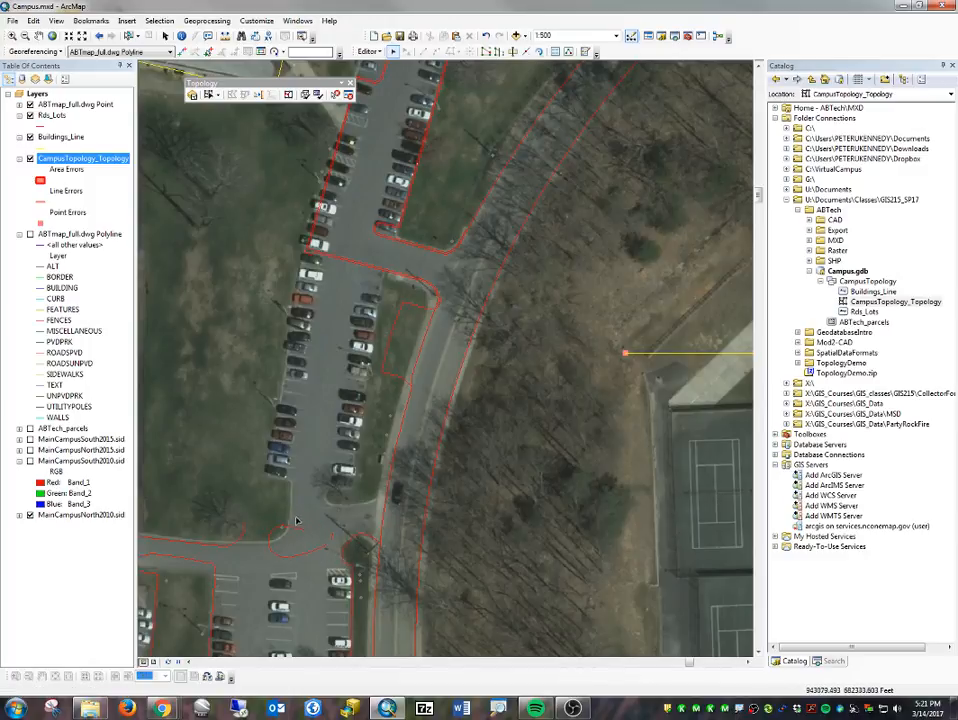
click(270, 537)
key(Delete)
click(274, 552)
key(Delete)
click(319, 563)
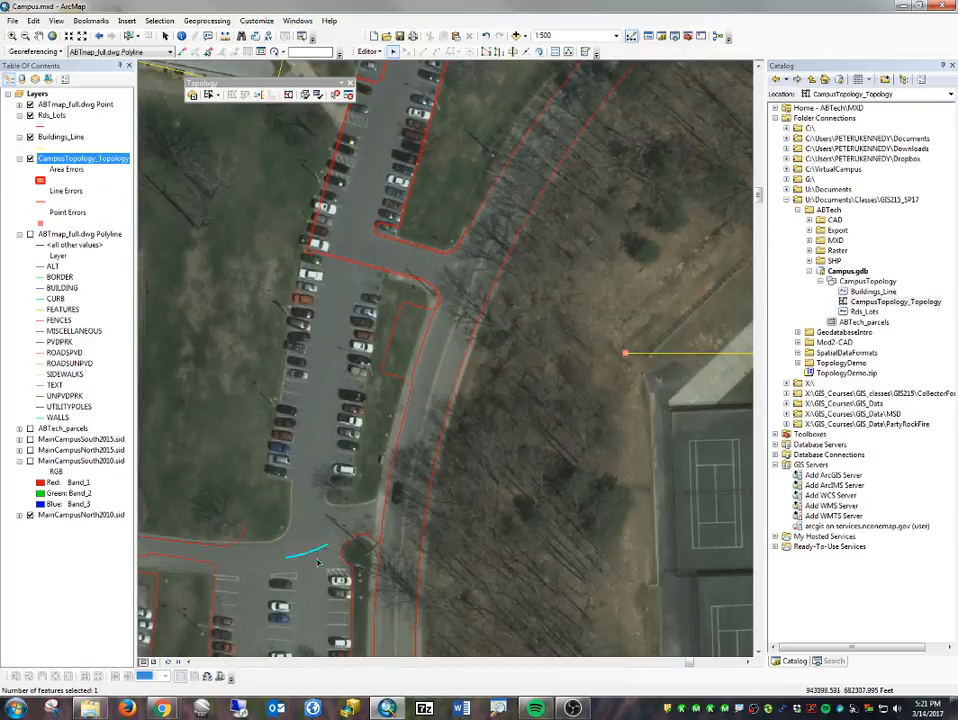
key(Delete)
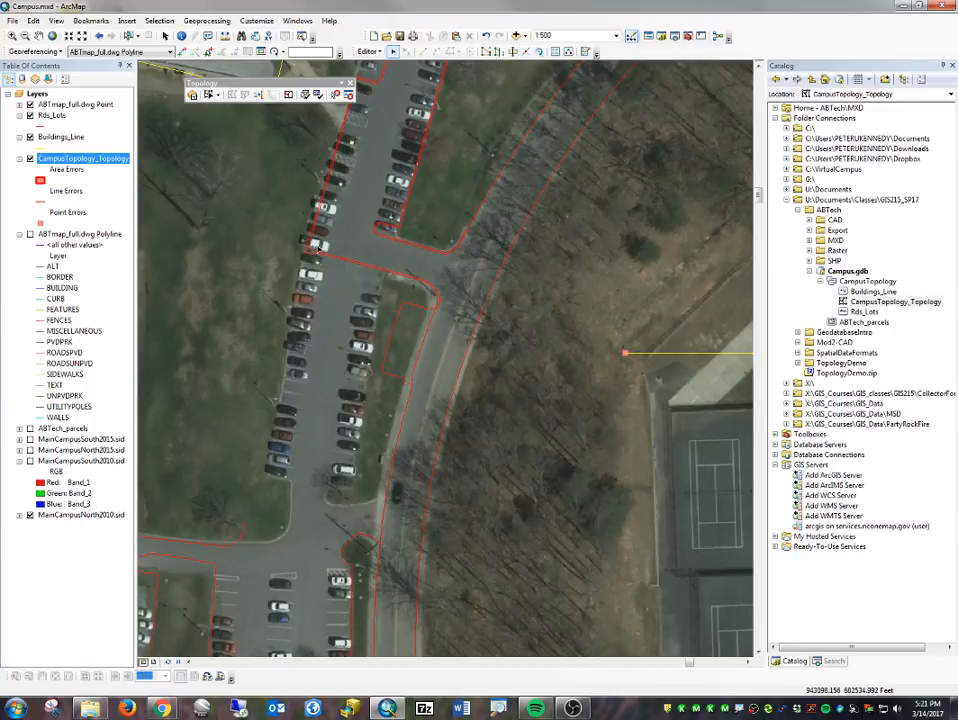
- Delete the lines crossing the parking lot's northern entrance and the segments along the eastern side of the northern parking row
click(390, 282)
key(Delete)
click(312, 255)
key(Delete)
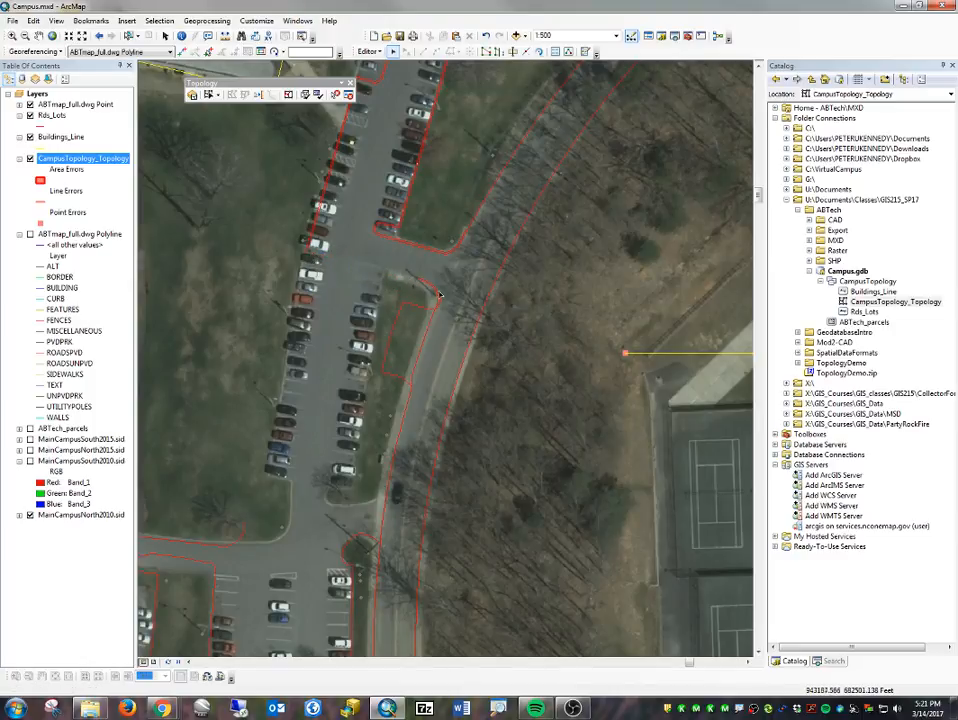
click(313, 254)
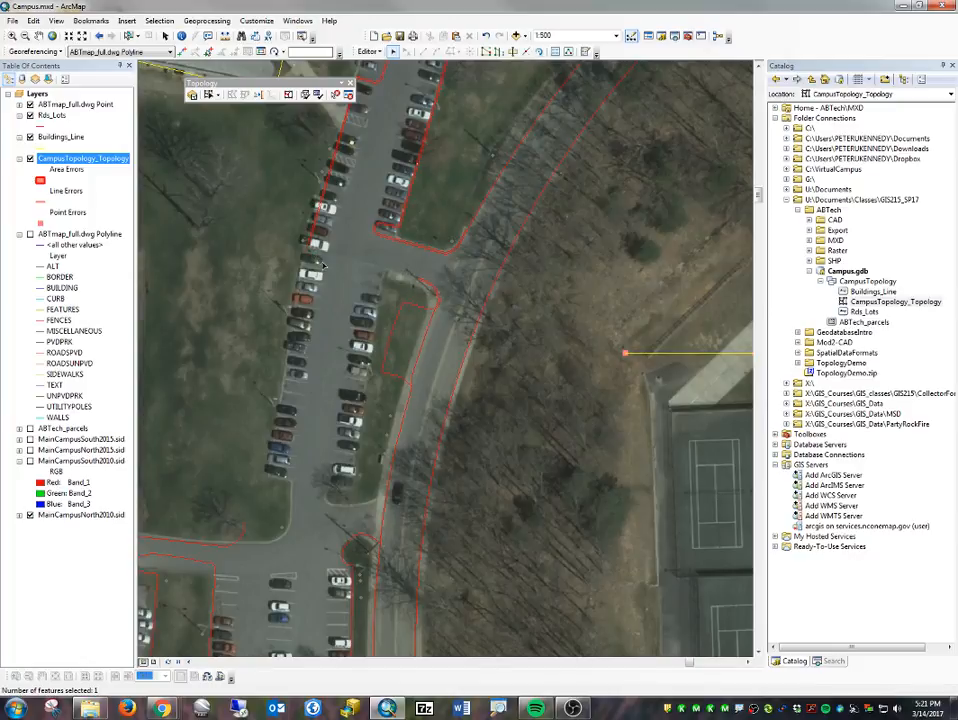
key(Delete)
drag(363, 181, 341, 253)
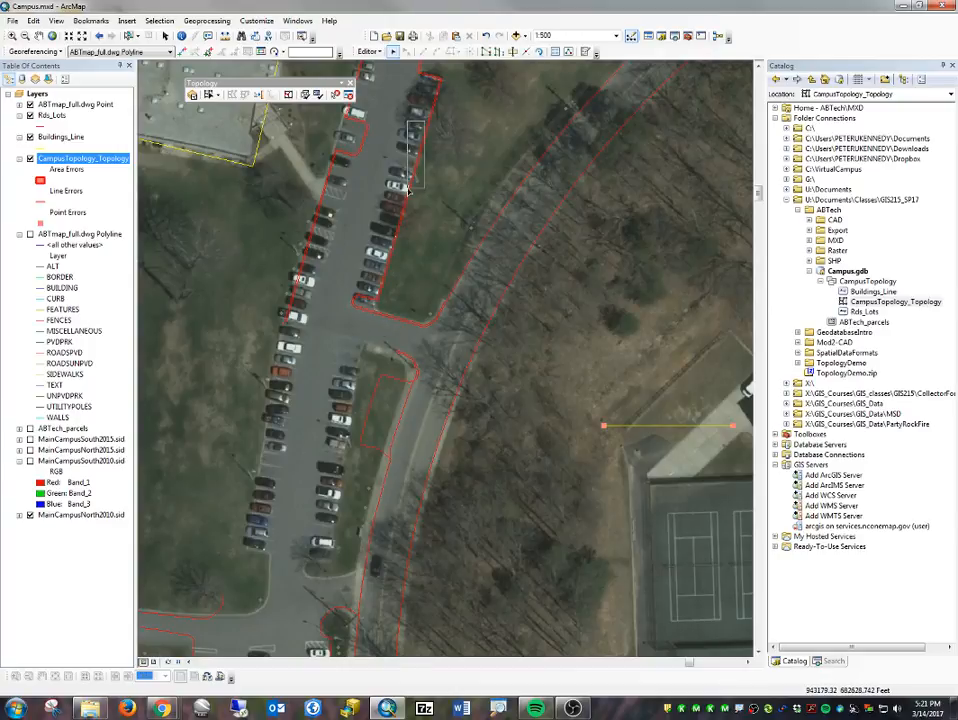
click(434, 97)
key(Delete)
- Try to snap the outer curve's dangling end vertex to the adjacent Rds_Lots line near the northern road junction, and validate the topology
drag(475, 134, 405, 315)
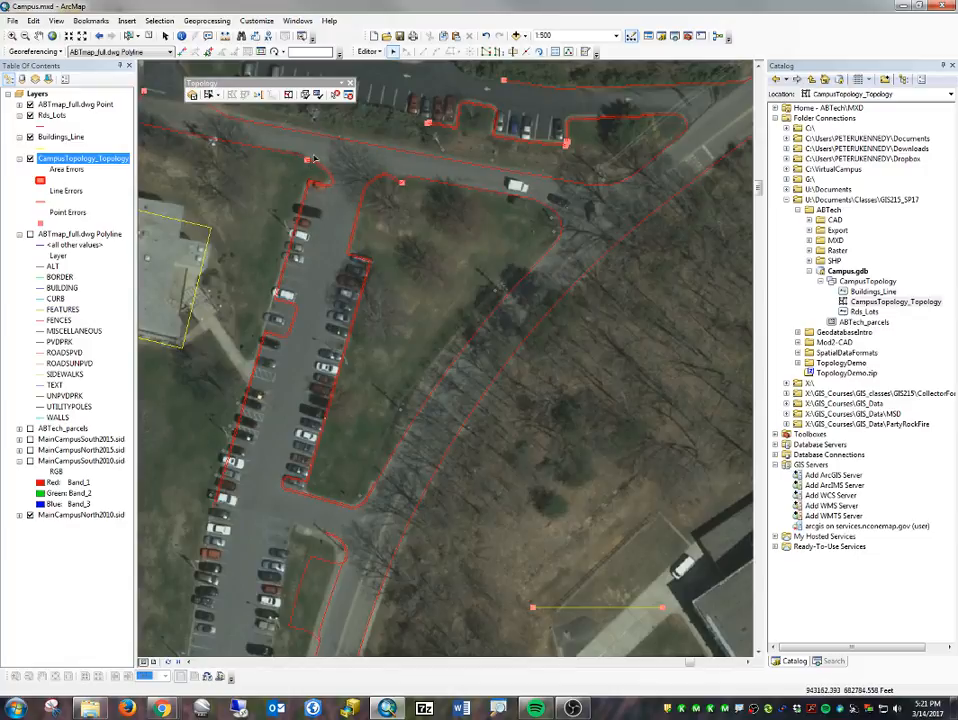
scroll(369, 191, down, 5)
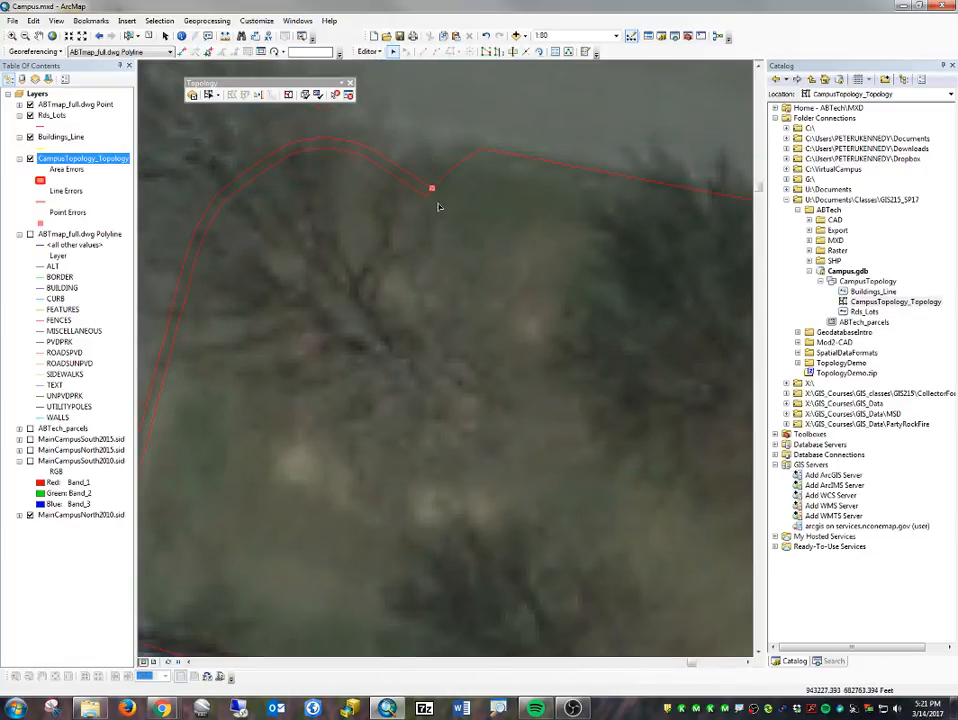
click(425, 186)
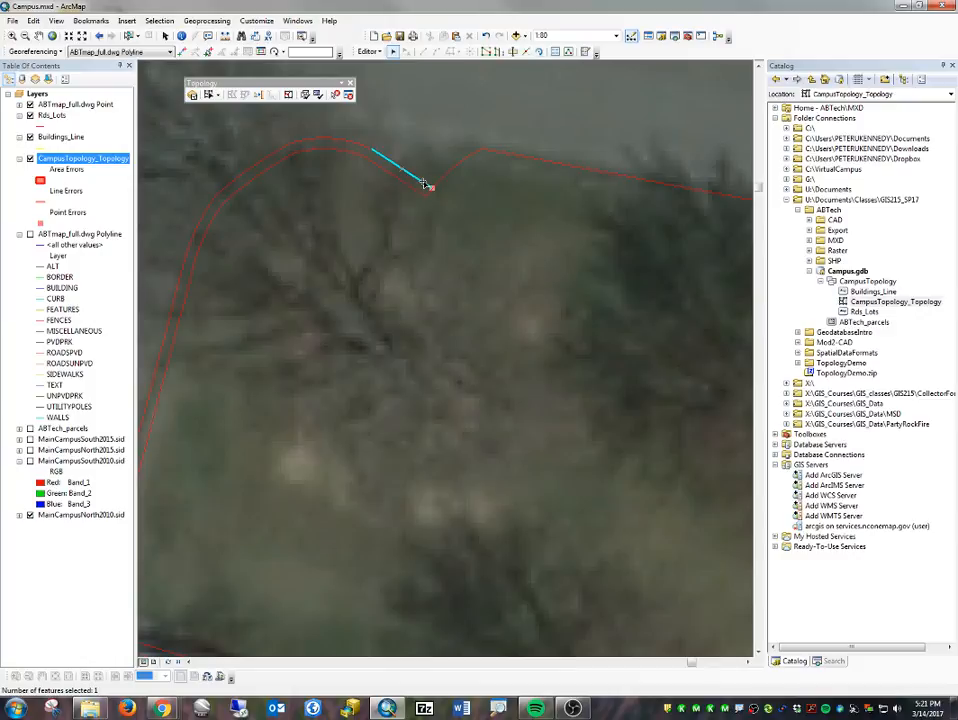
click(437, 182)
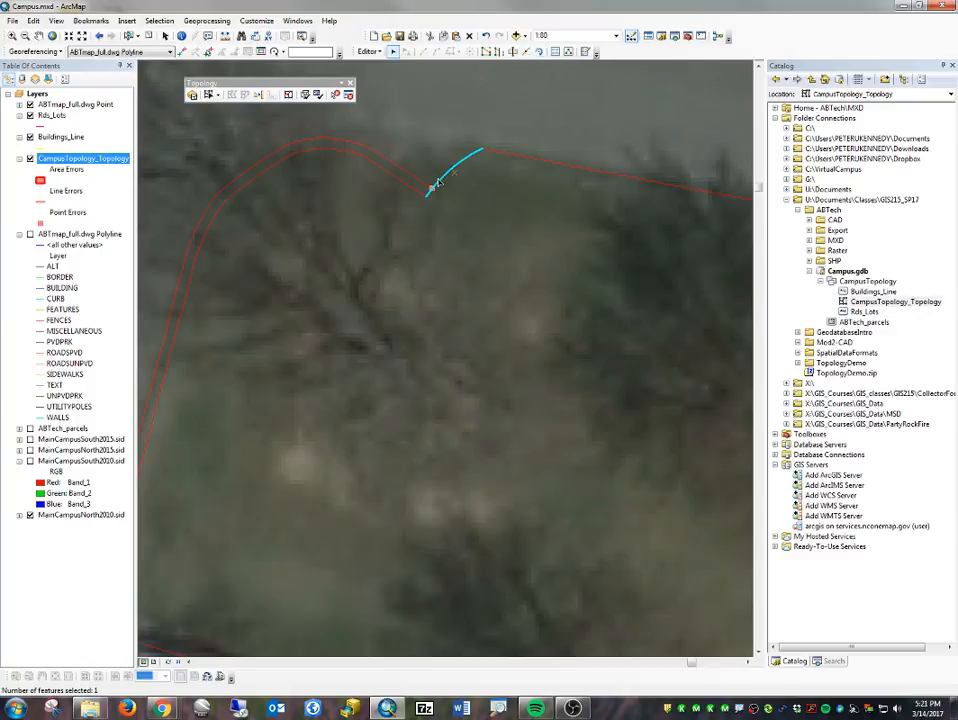
double_click(428, 187)
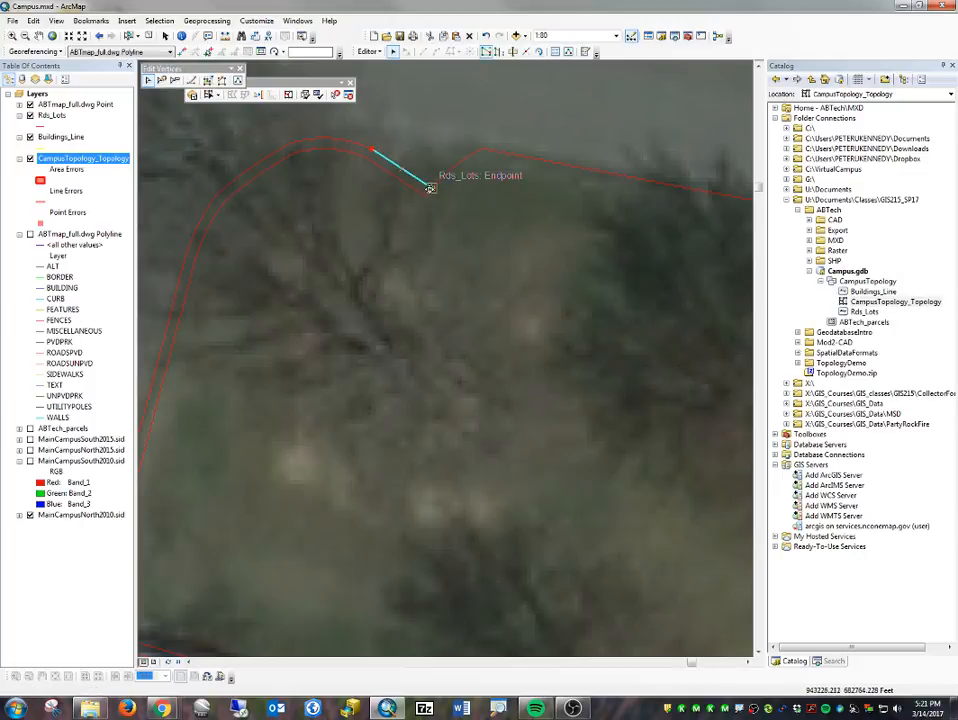
click(446, 195)
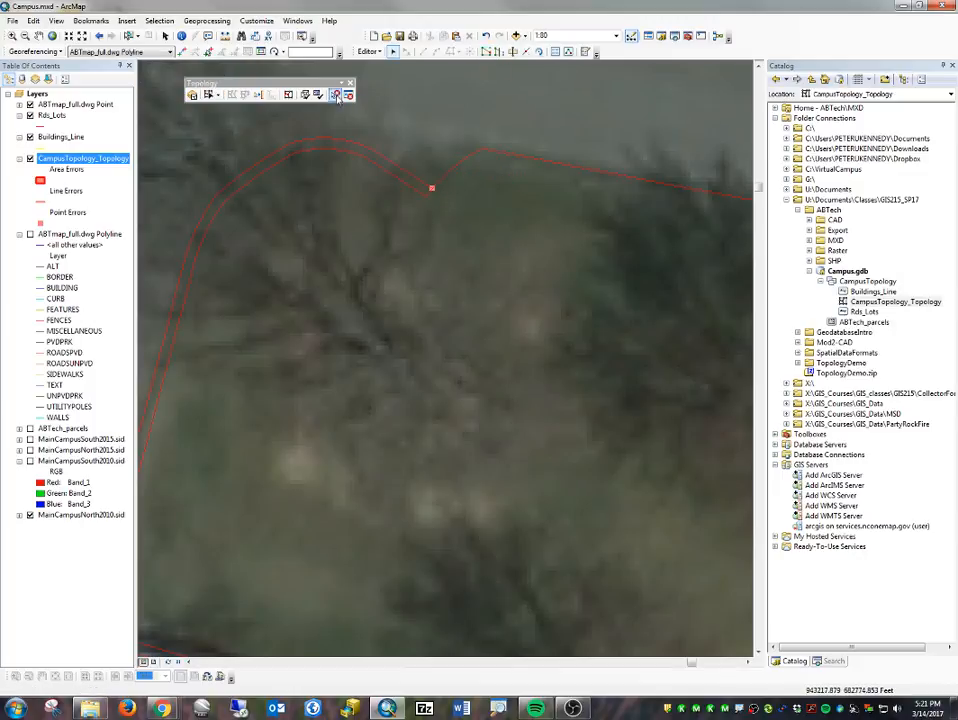
click(305, 94)
scroll(440, 190, down, 5)
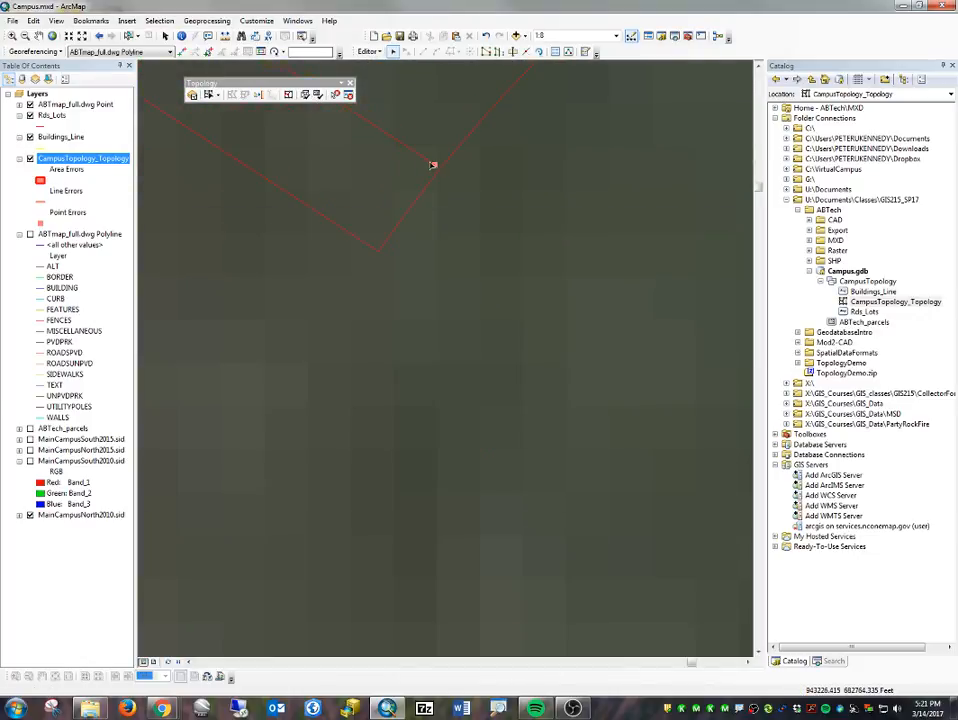
double_click(432, 165)
click(468, 180)
- Select the dangling outer curve line and show the Advanced Editing toolbar, placing it clear of the lines
click(432, 163)
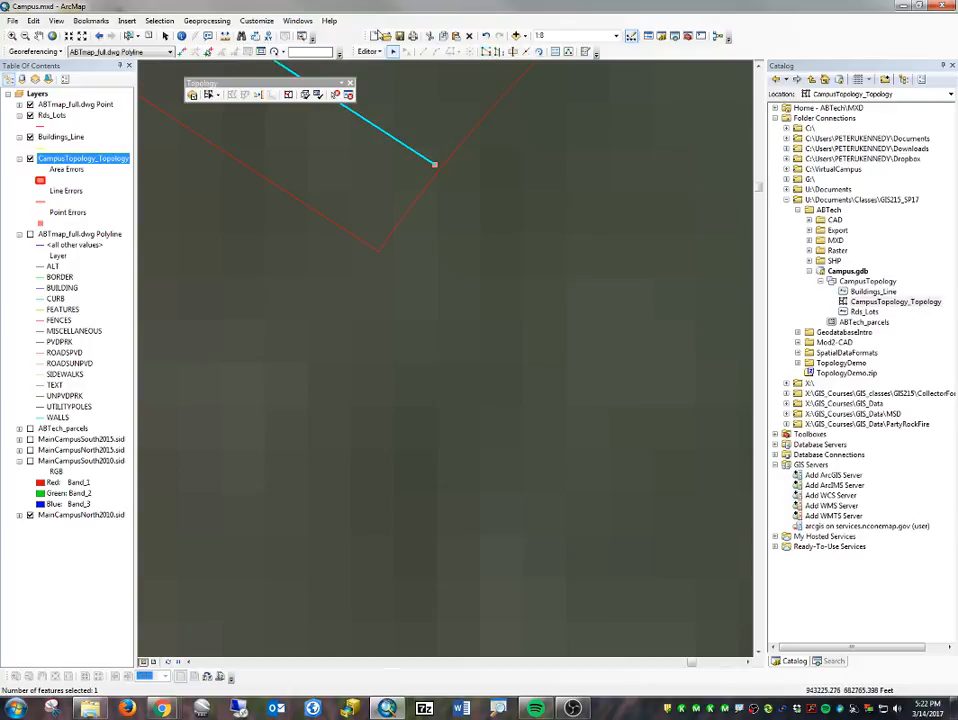
right_click(621, 53)
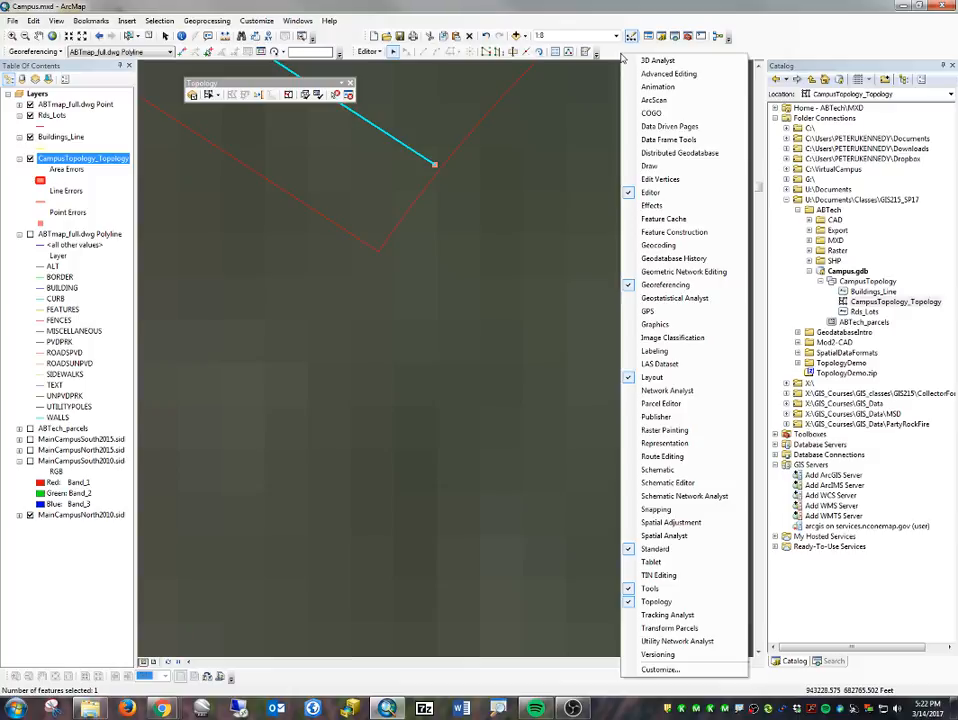
click(668, 74)
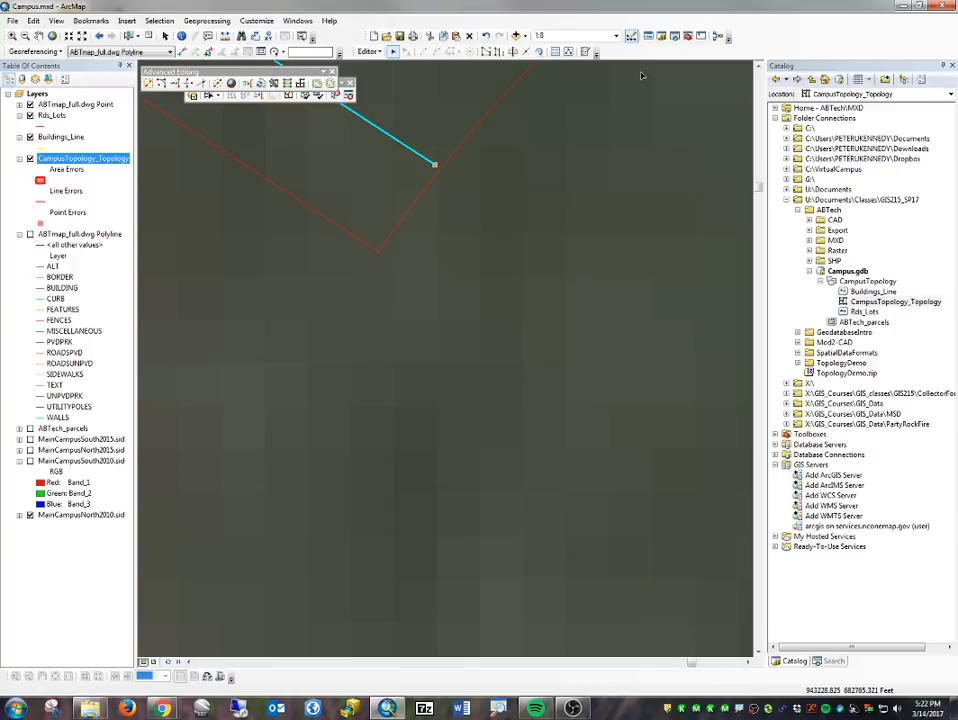
drag(224, 68, 348, 307)
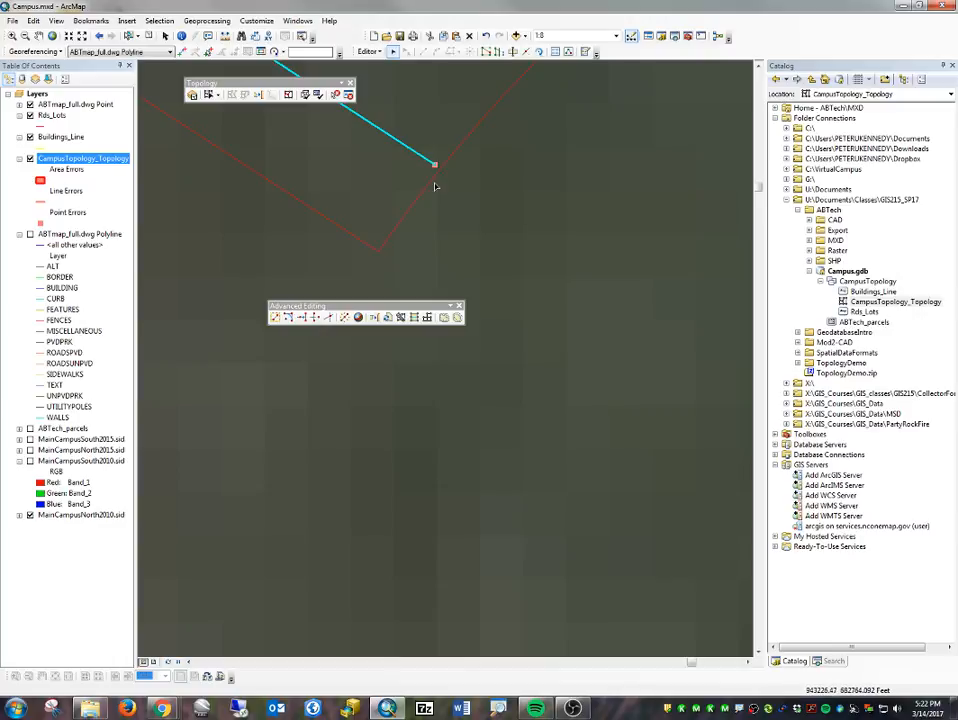
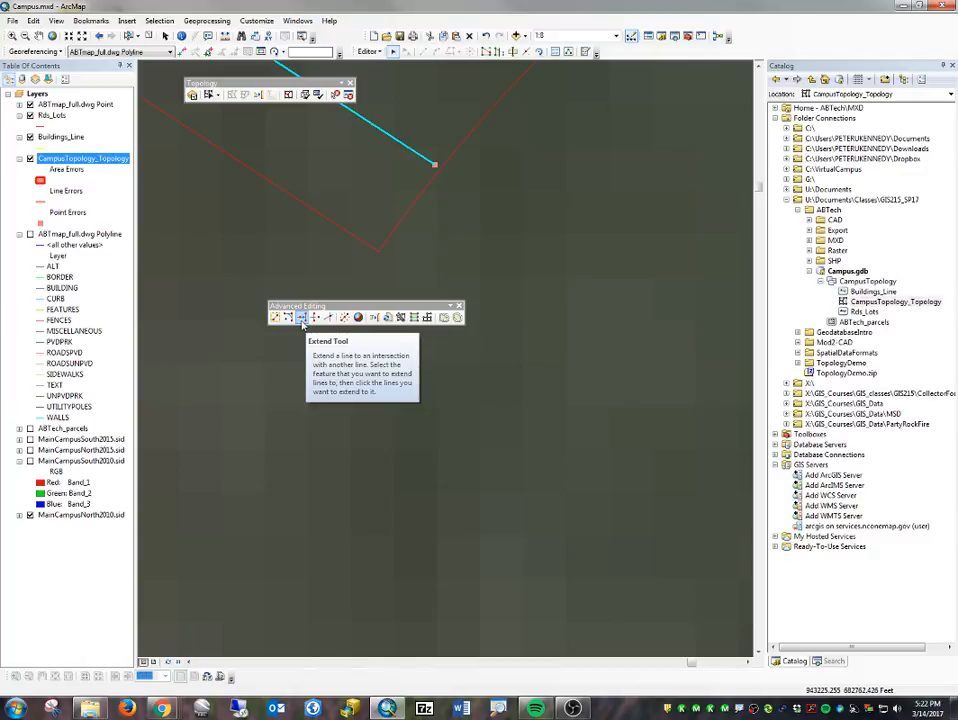
- Try to extend the dangling outer curve to the adjacent Rds_Lots line with the Extend tool
click(302, 318)
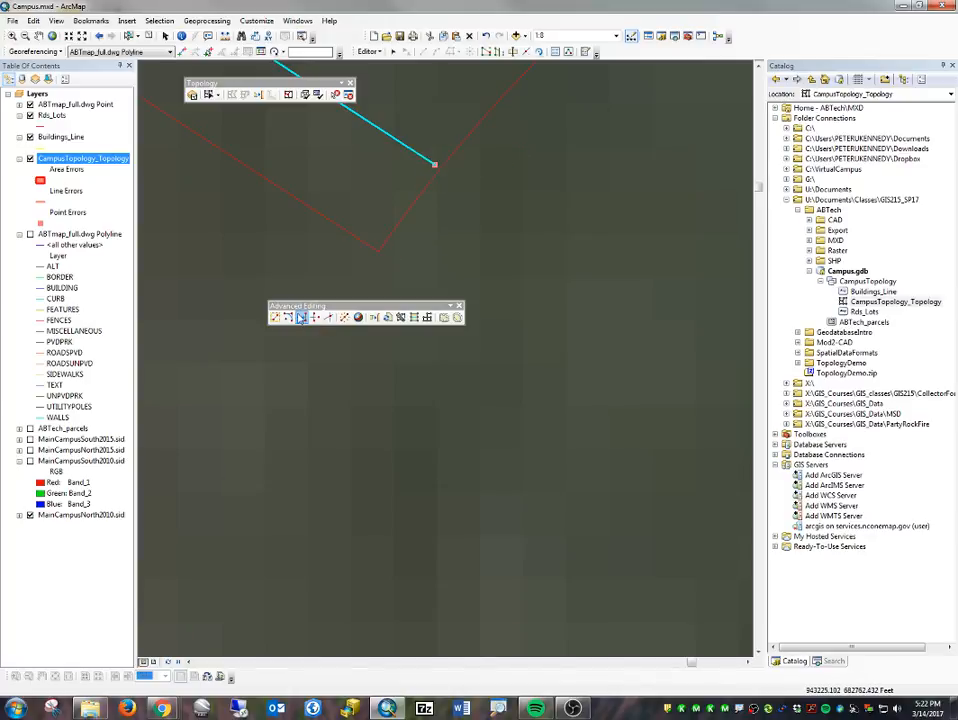
click(303, 319)
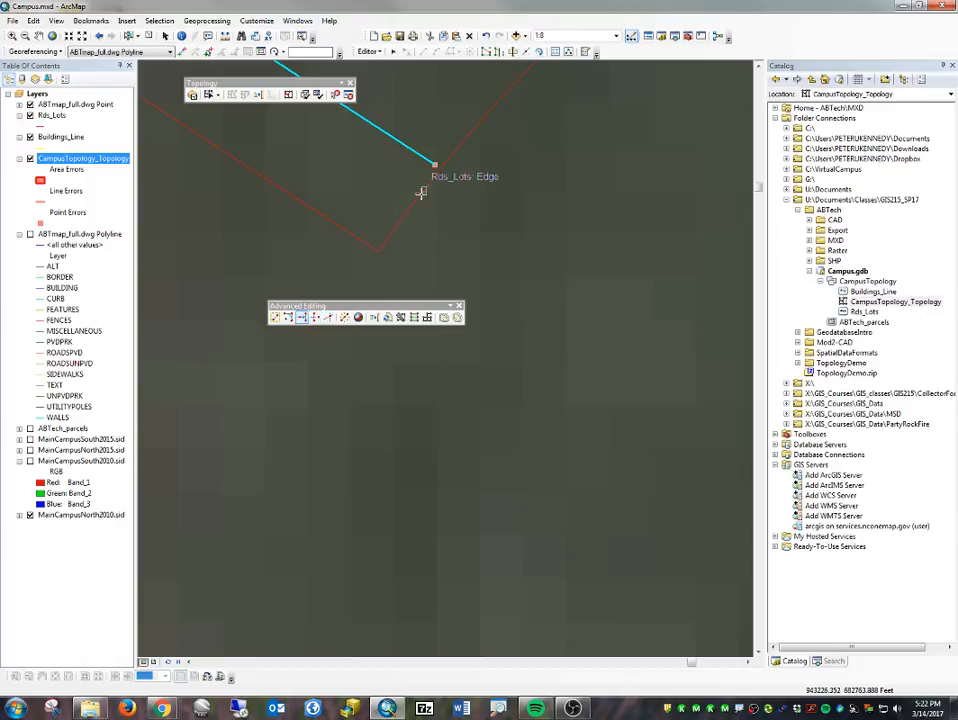
scroll(425, 184, up, 2)
scroll(425, 184, down, 5)
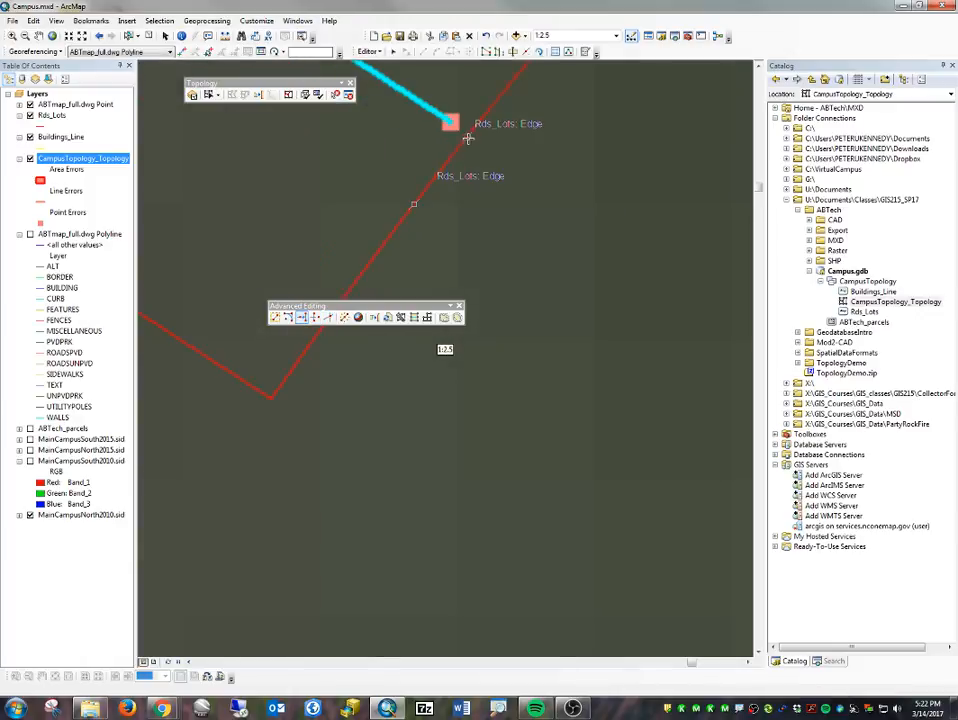
click(468, 137)
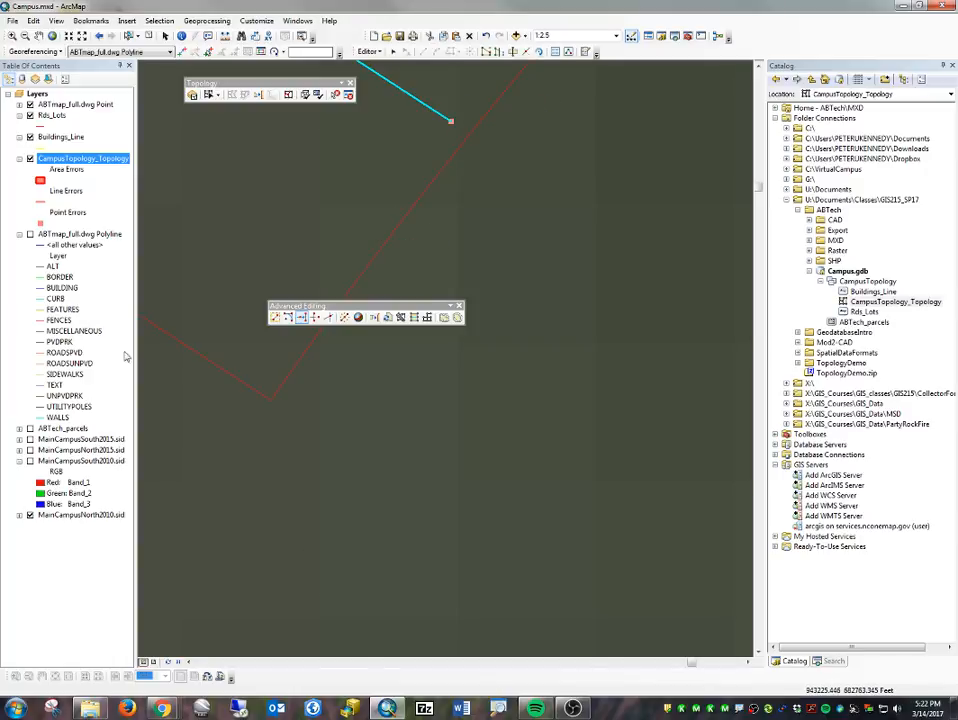
click(301, 317)
- Move the outer curve's dangling end vertex onto the adjacent Rds_Lots line and validate the topology in the current extent
click(395, 51)
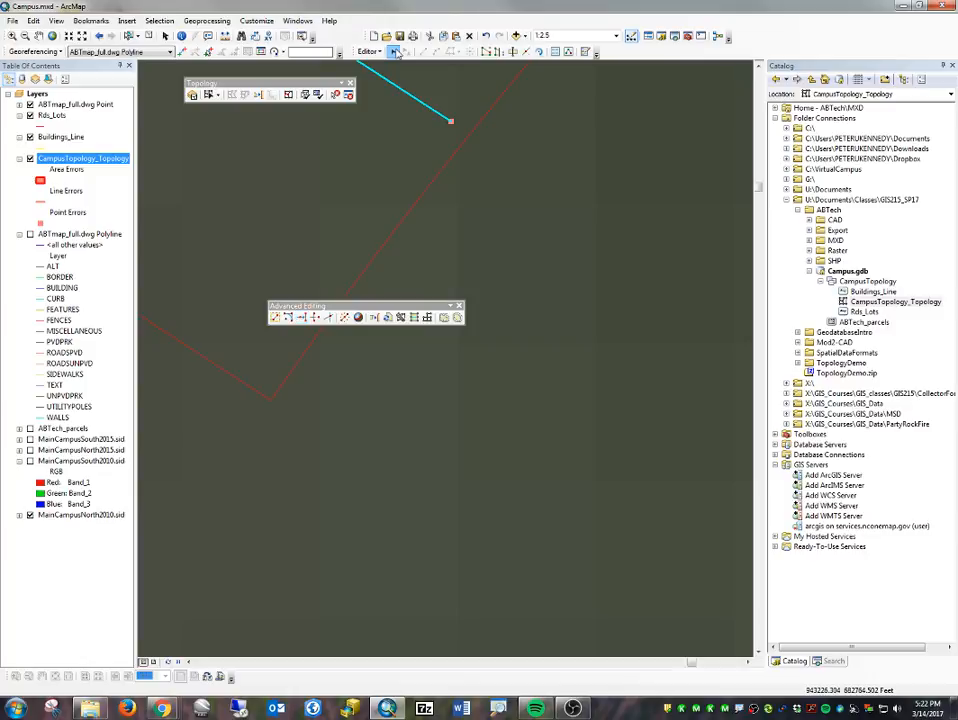
double_click(433, 112)
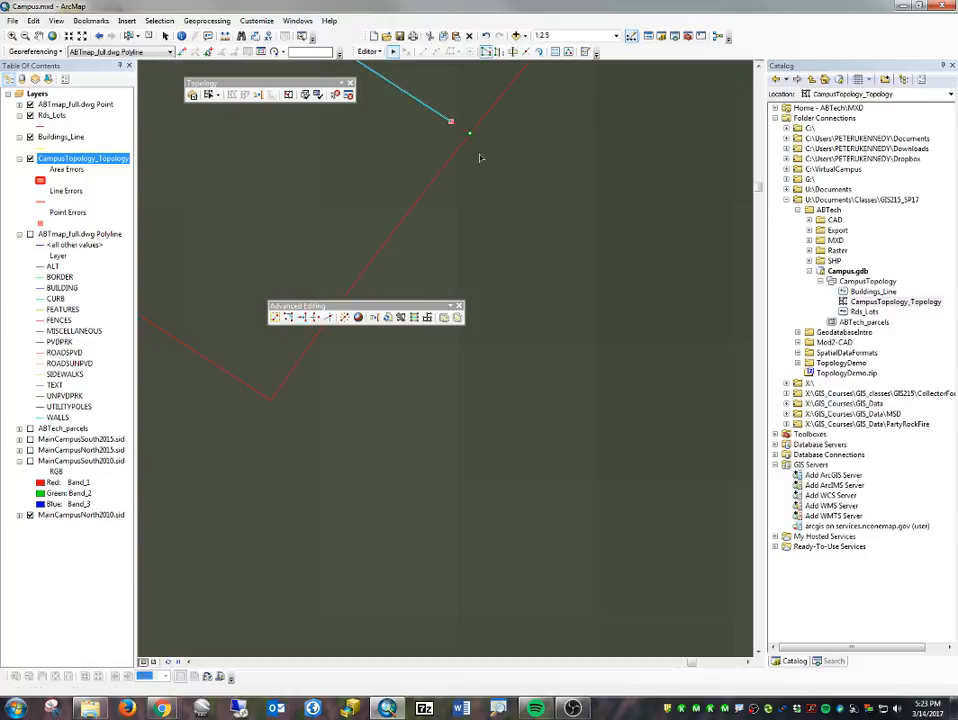
click(472, 186)
scroll(473, 184, up, 1)
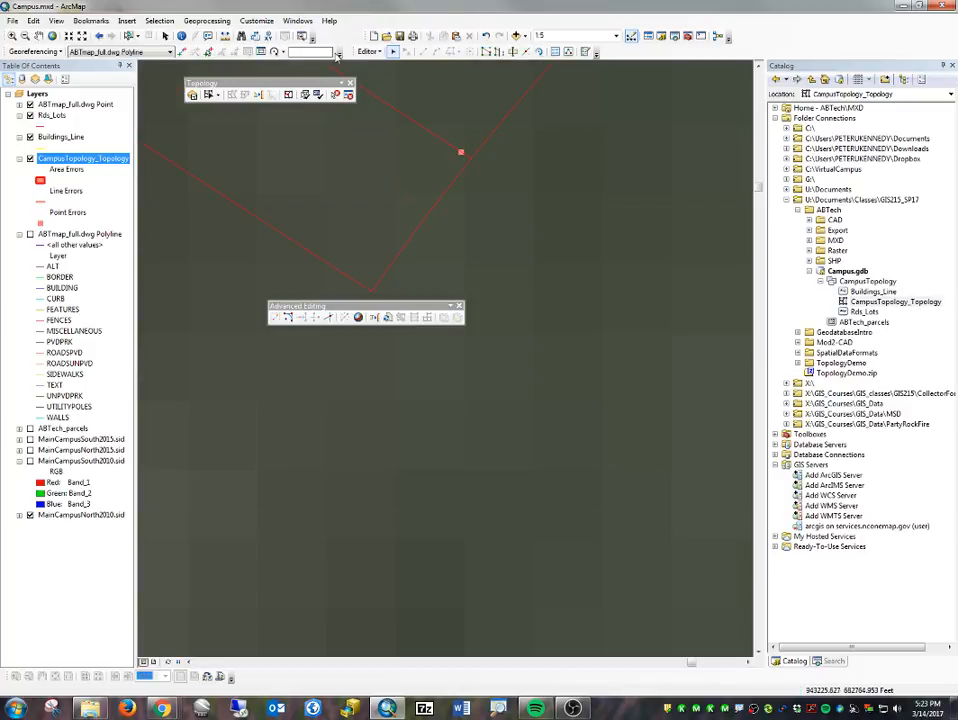
click(318, 95)
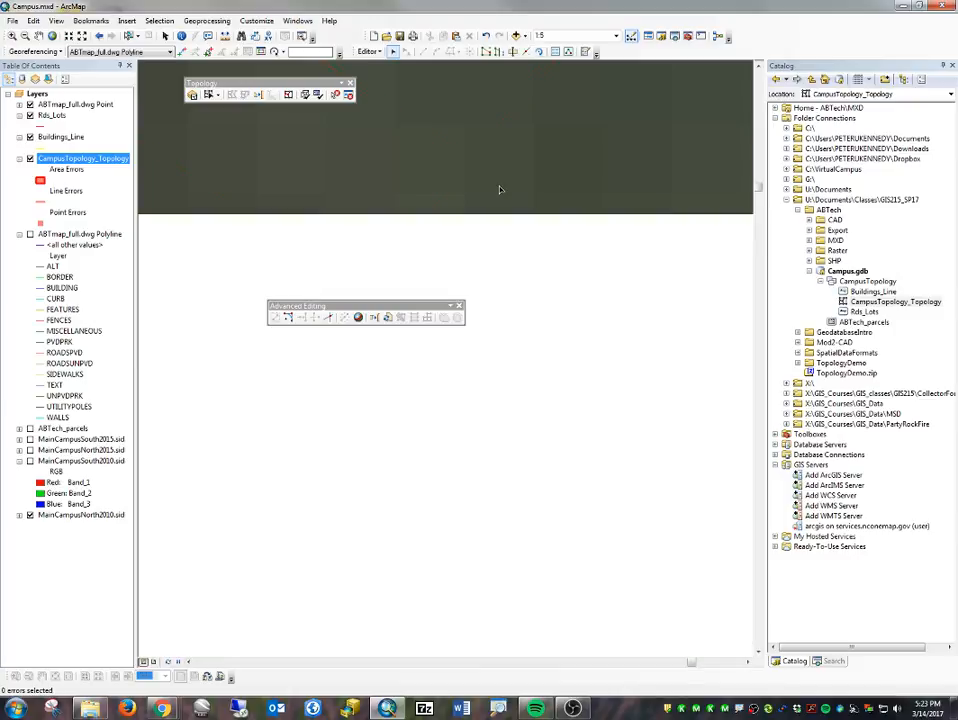
- Delete the short curved lines turning into the grass at the eastern end of the curb line, south of the long parking row
scroll(482, 245, up, 3)
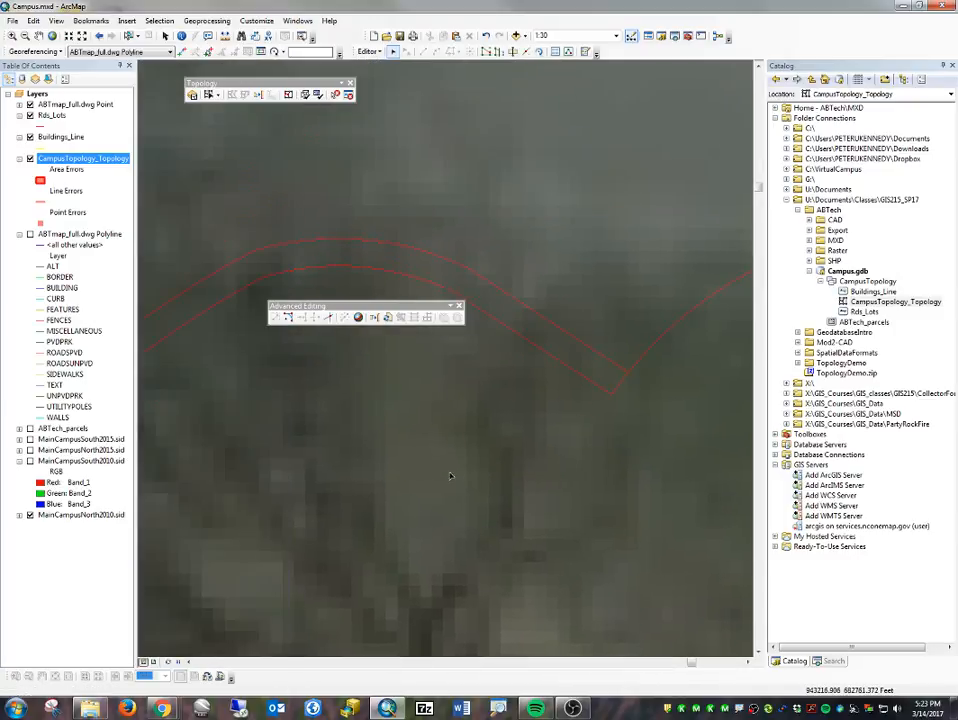
scroll(430, 440, up, 3)
scroll(386, 420, up, 2)
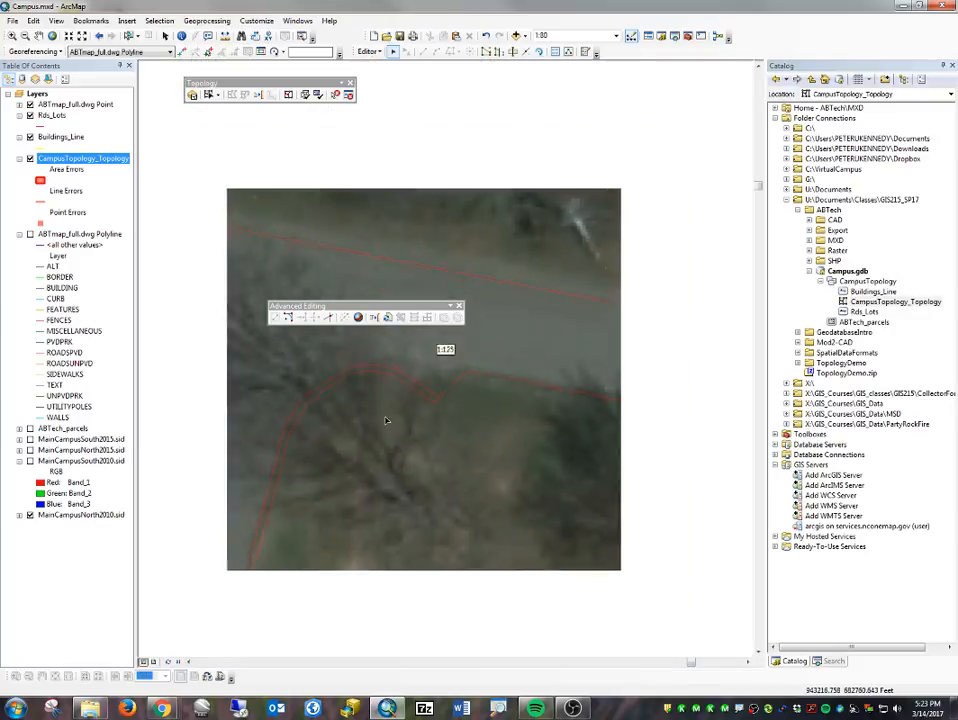
scroll(386, 420, up, 1)
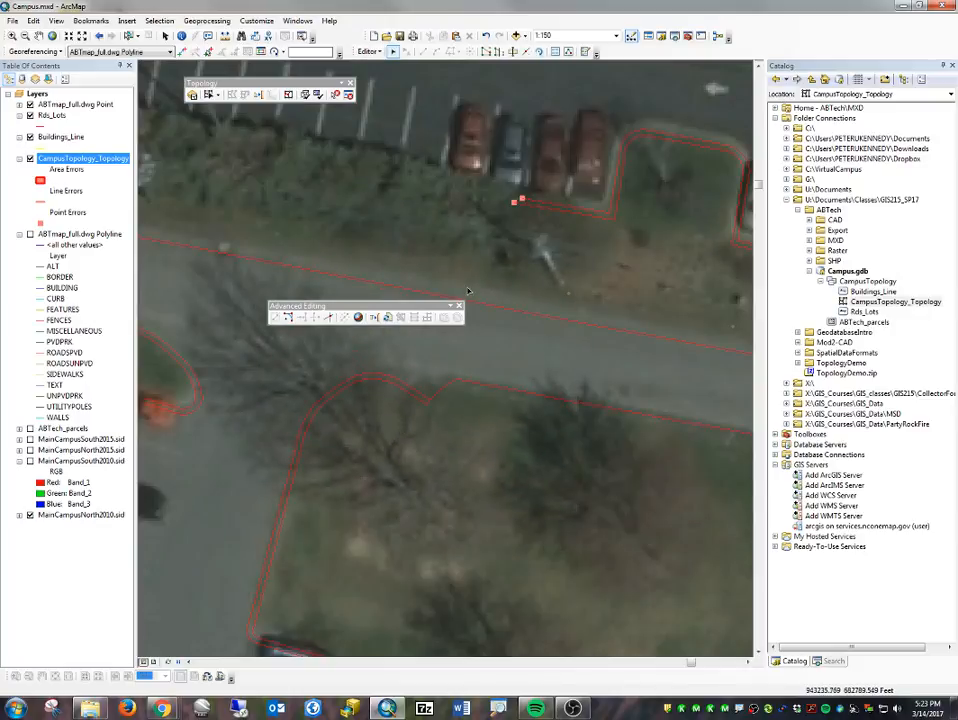
scroll(480, 300, up, 1)
scroll(485, 465, up, 2)
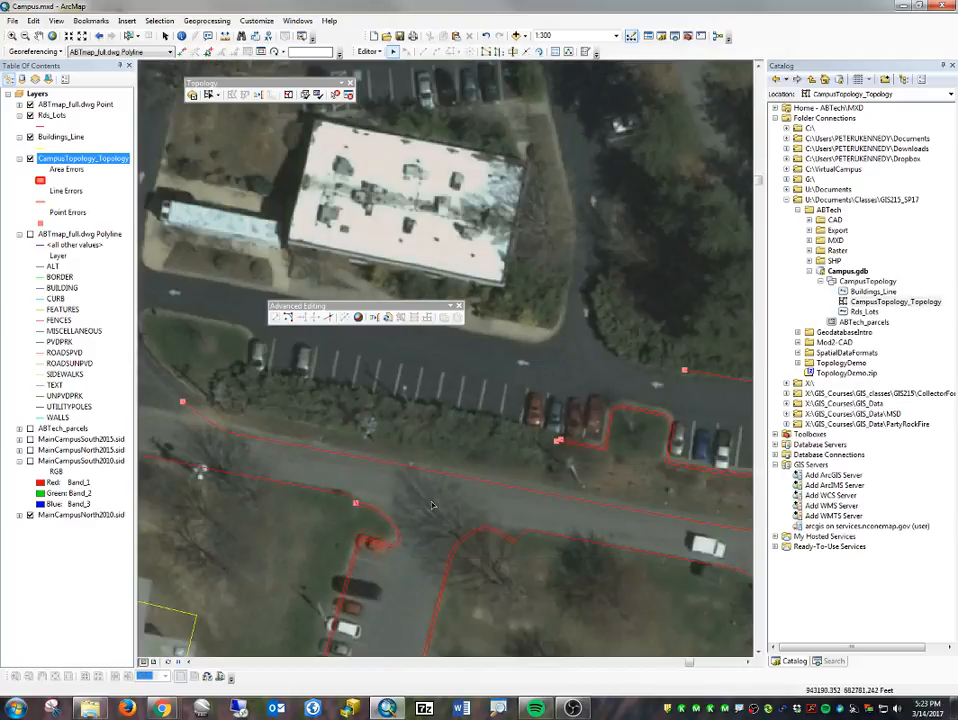
drag(432, 478, 449, 107)
drag(438, 348, 598, 164)
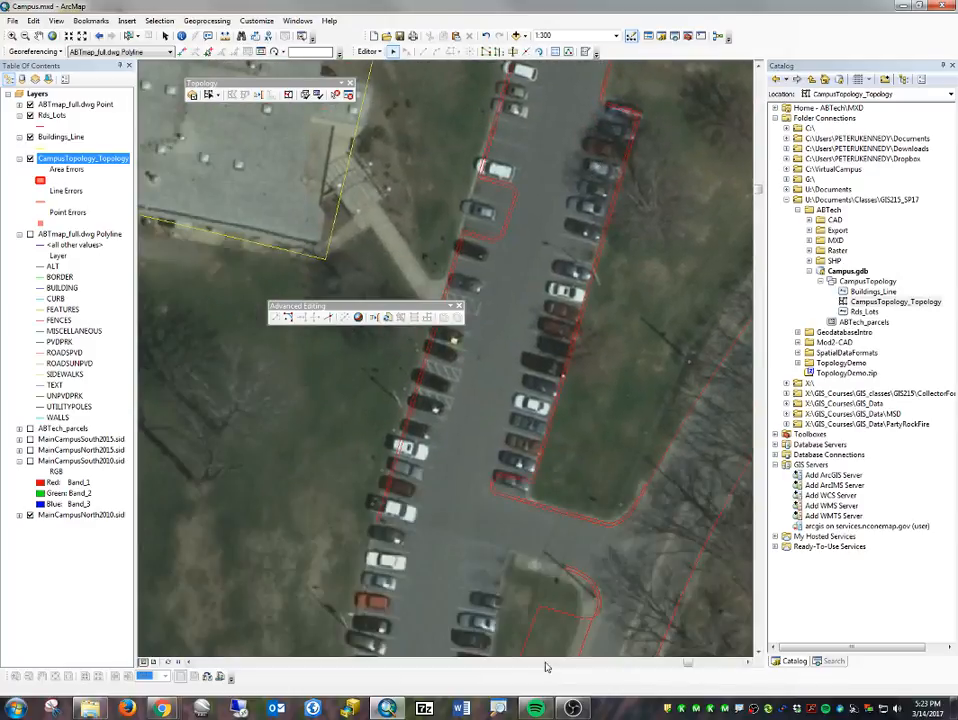
scroll(531, 619, up, 2)
drag(473, 548, 493, 389)
drag(492, 515, 502, 416)
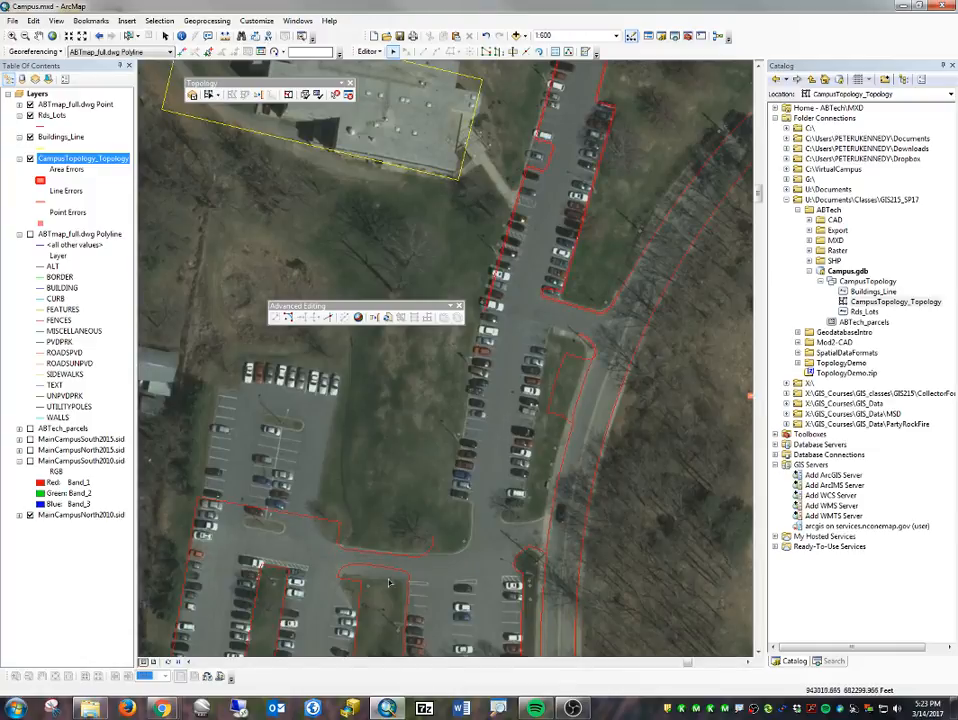
drag(416, 541, 466, 556)
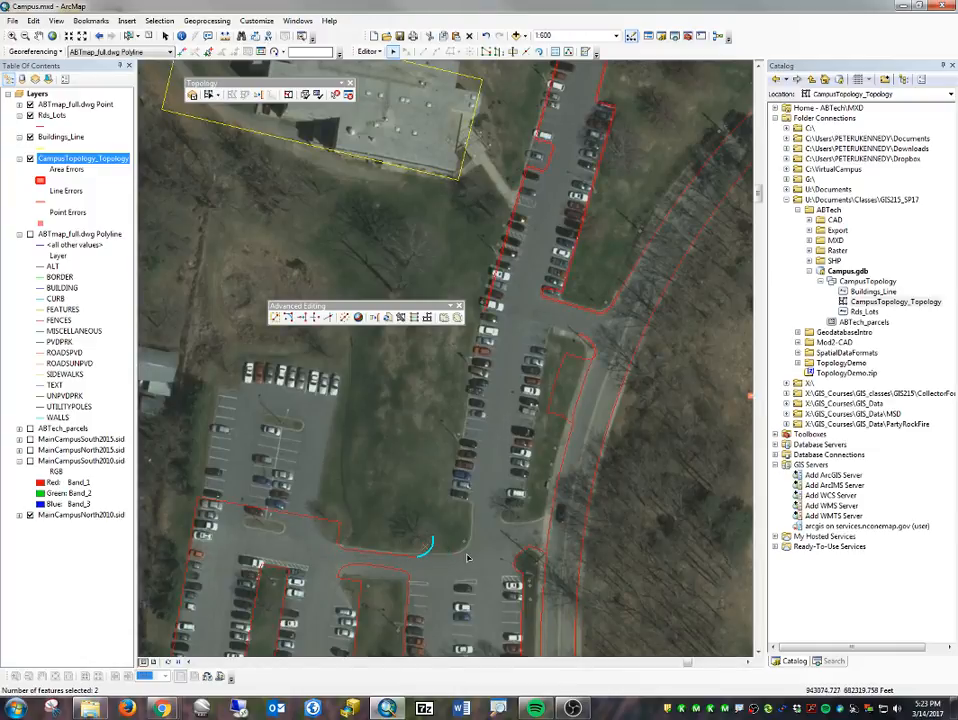
key(Delete)
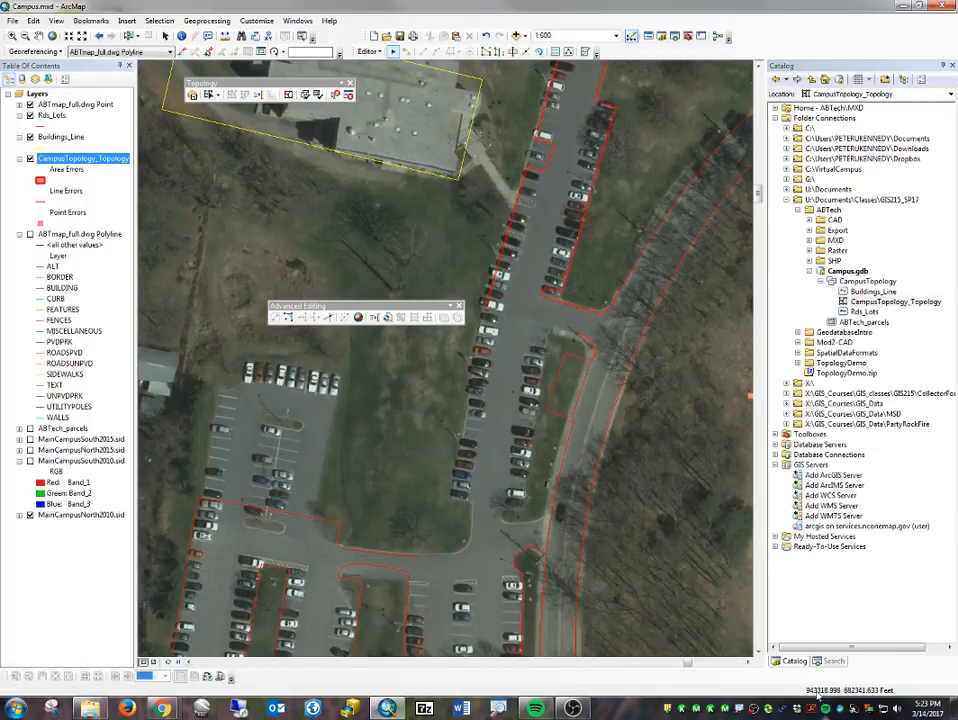
- Draw a Rds_Lots line about 266 ft long from the curb line's eastern end, around the curved corner, up the parking row's western edge to the existing endpoint
click(585, 51)
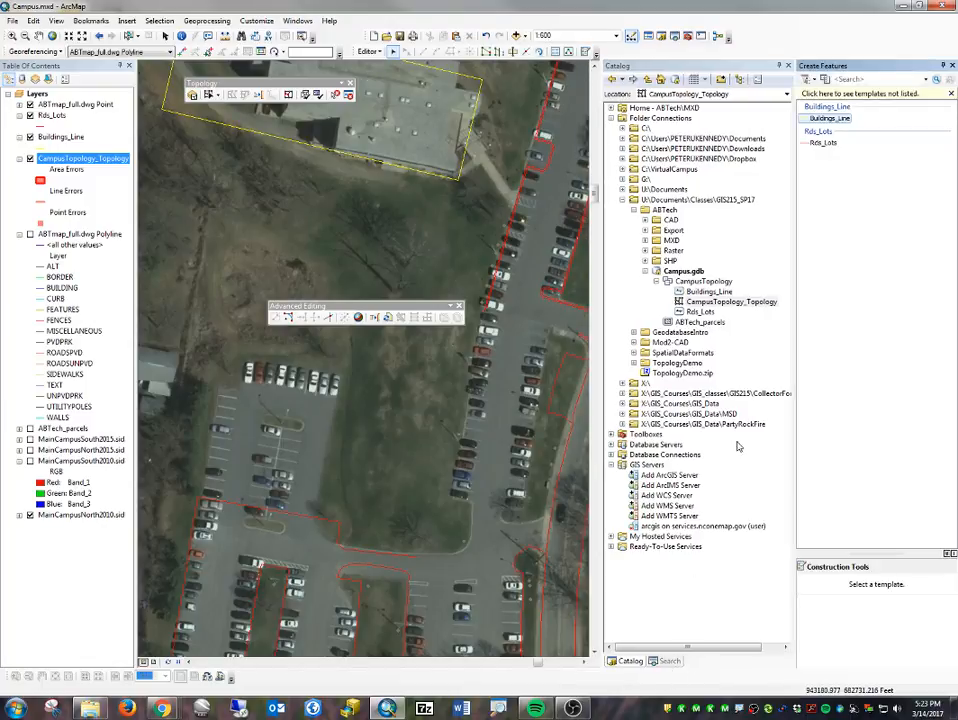
click(823, 144)
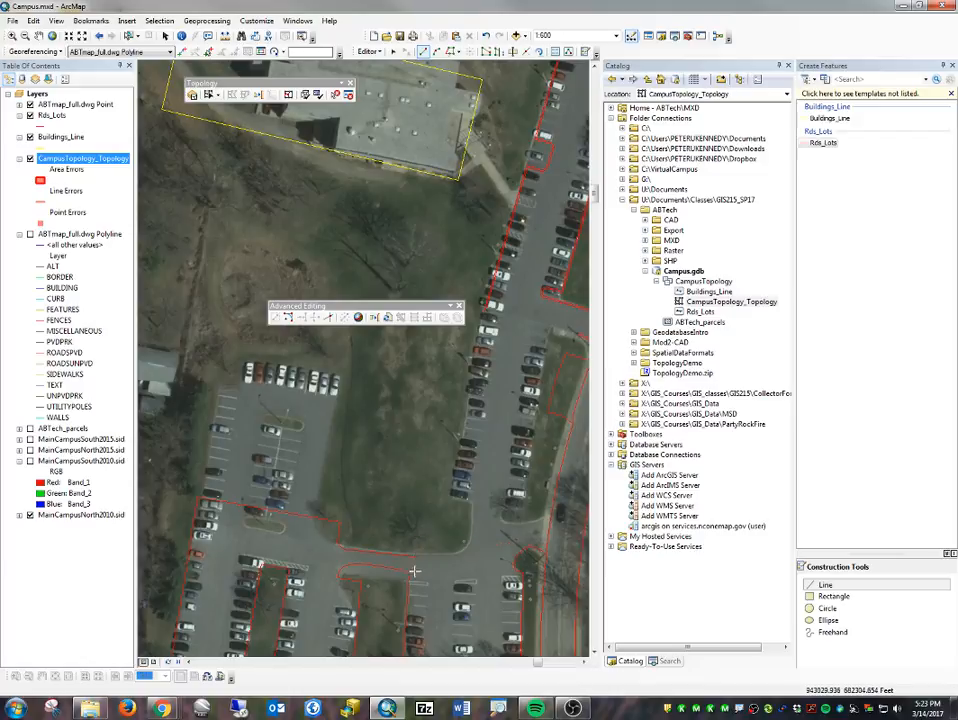
click(418, 562)
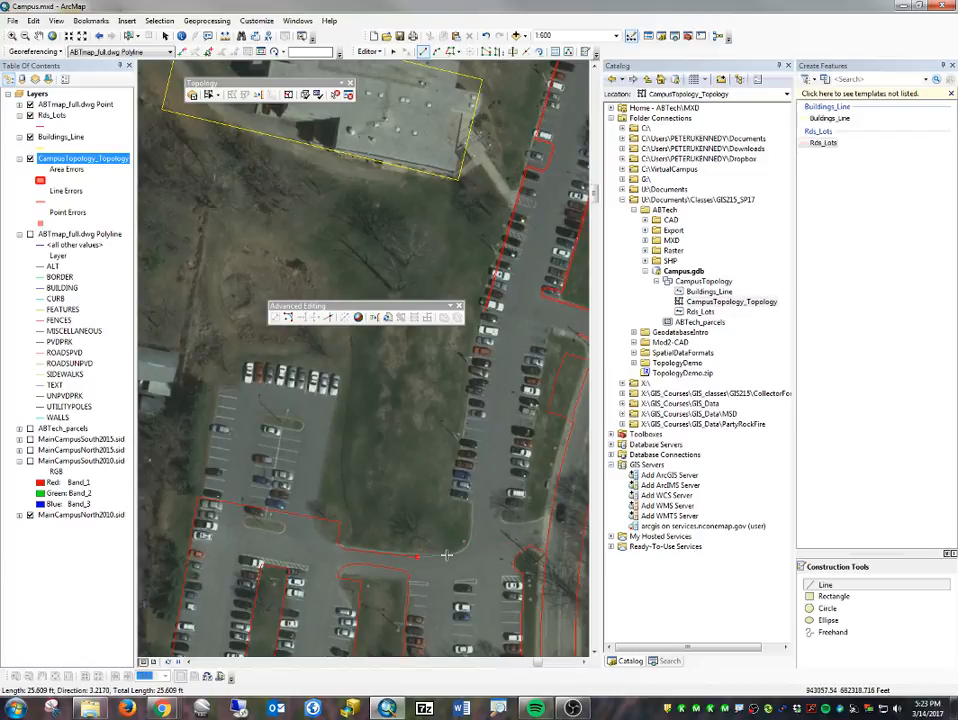
click(447, 555)
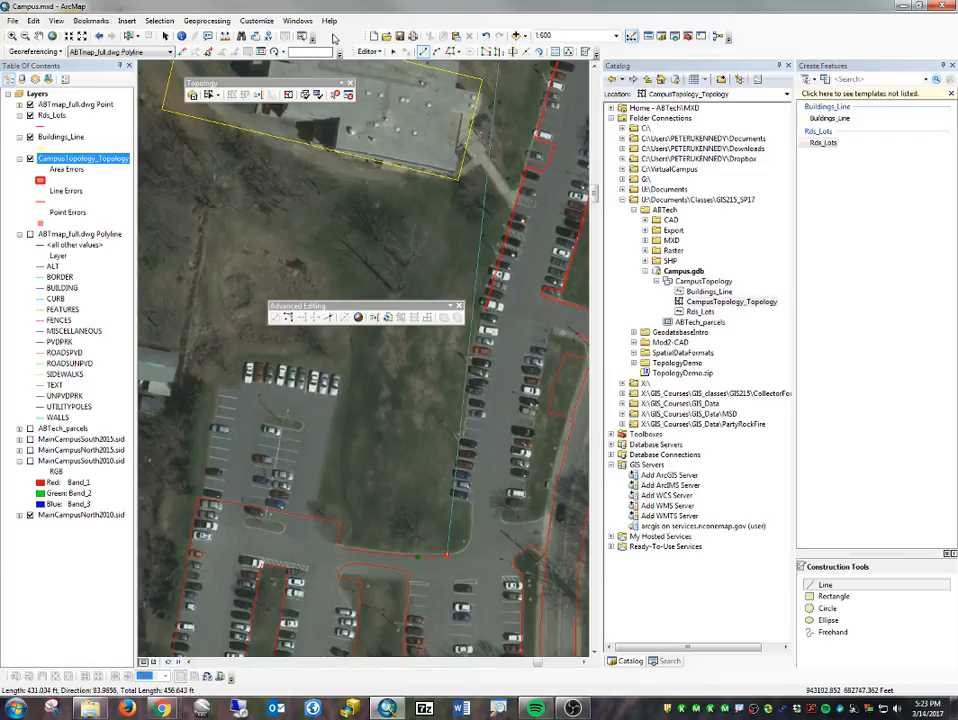
drag(356, 50, 643, 258)
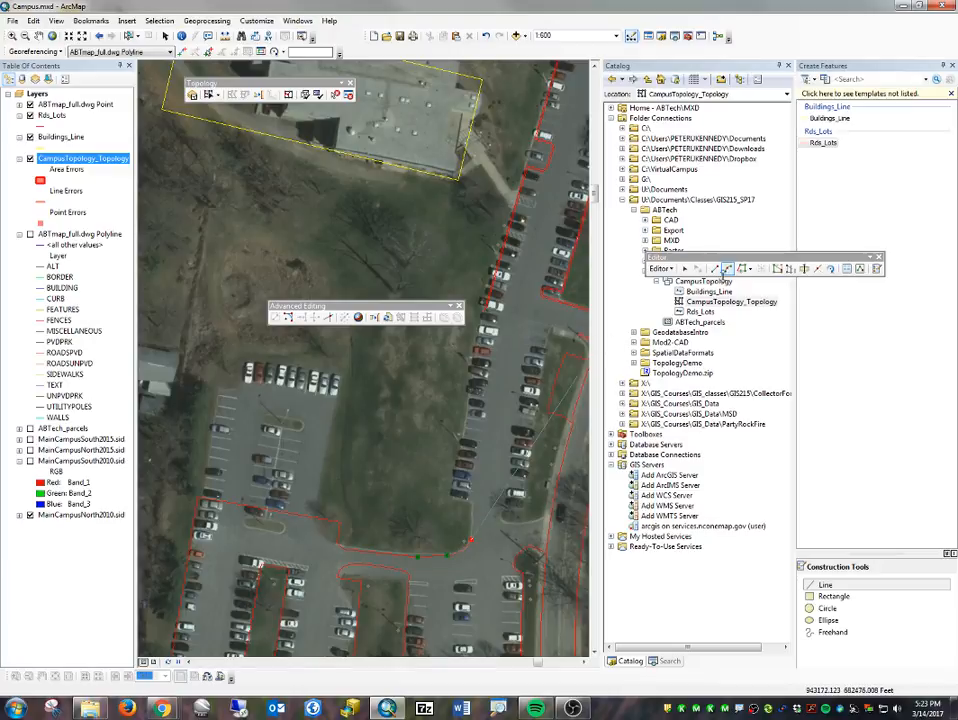
click(716, 270)
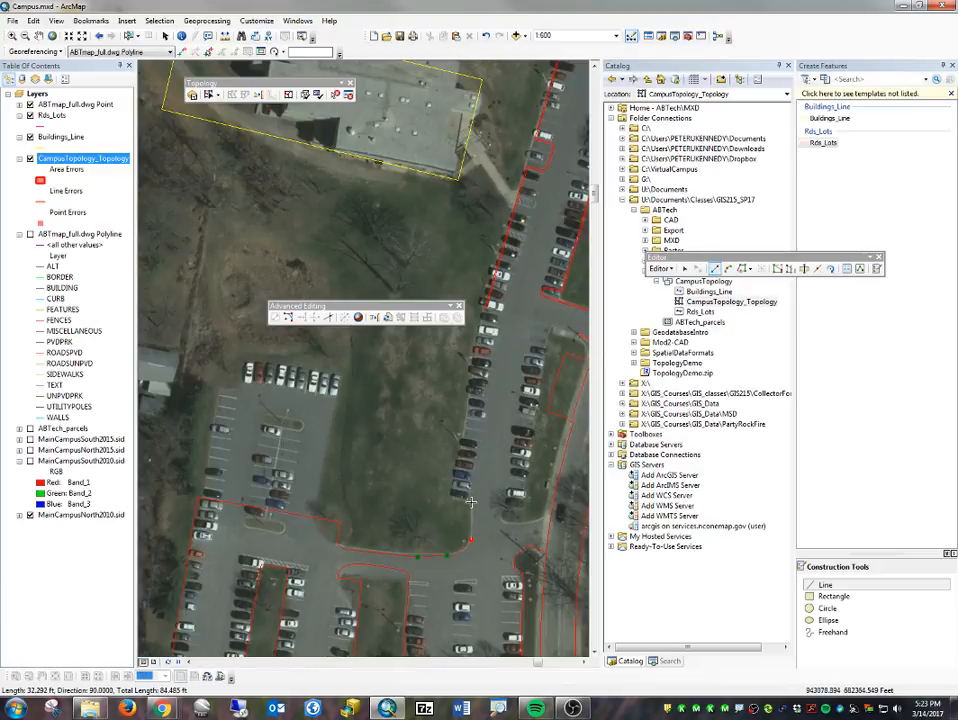
click(450, 497)
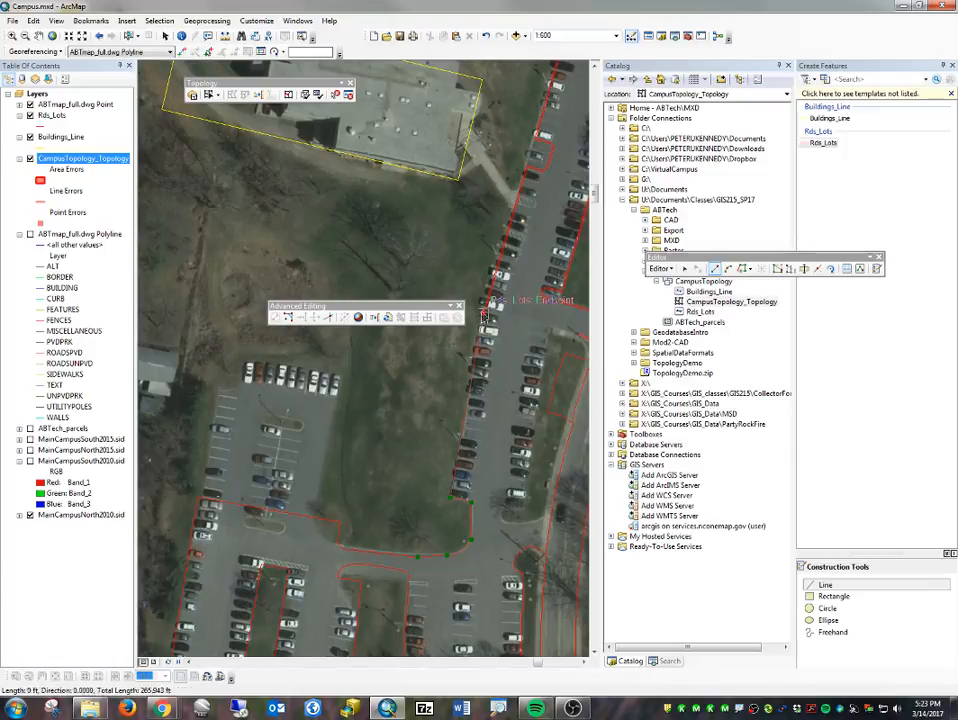
double_click(484, 315)
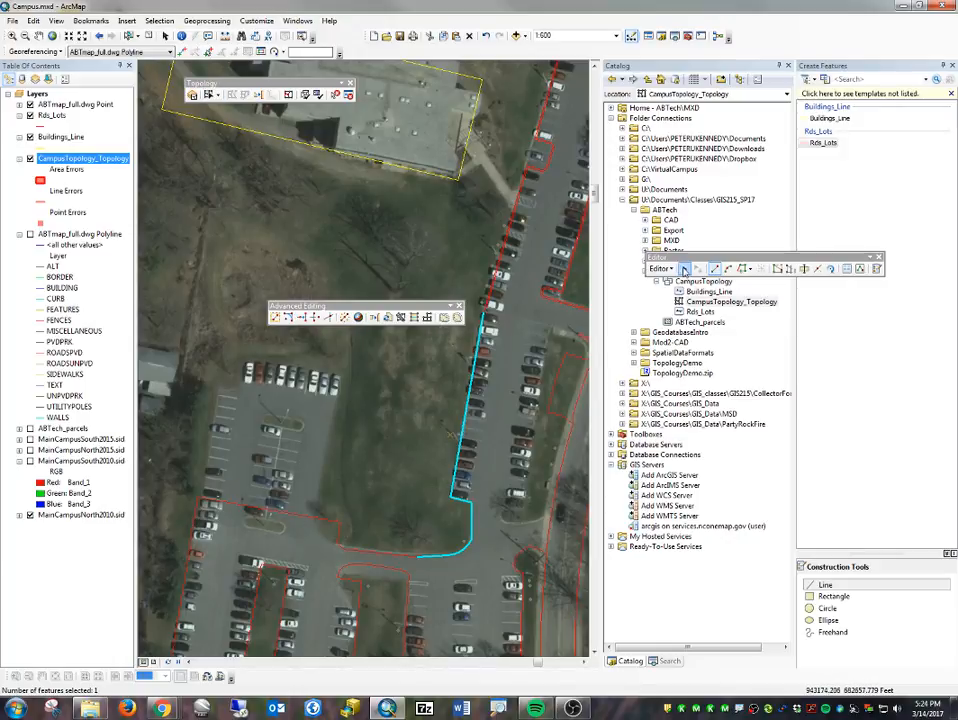
- Delete the Rds_Lots line cutting across the southern end of the northwestern parking area
click(685, 269)
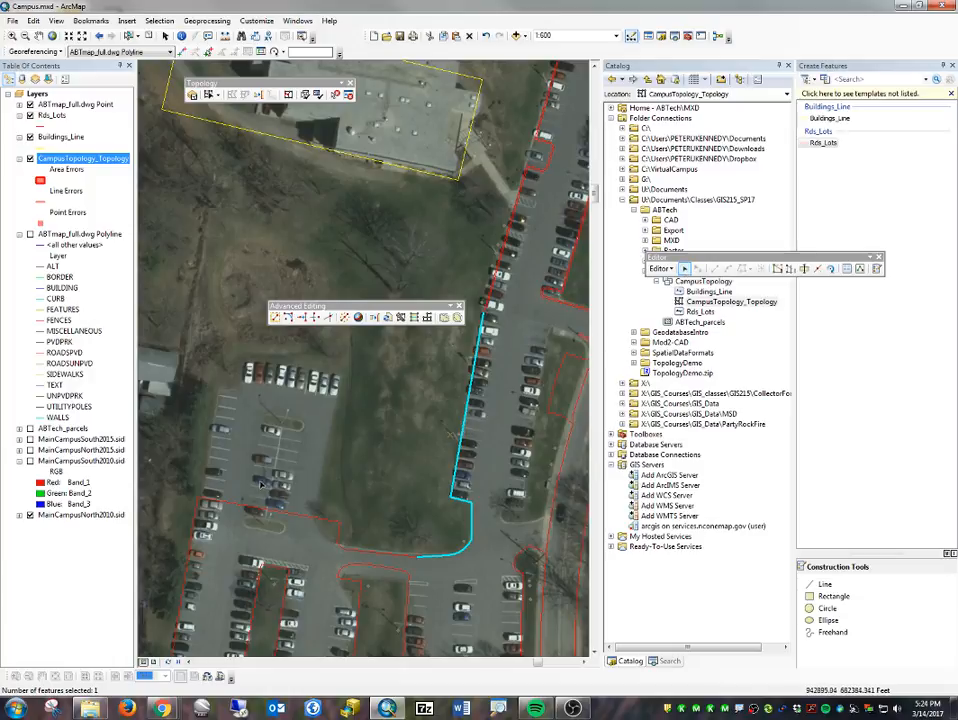
click(329, 532)
key(Delete)
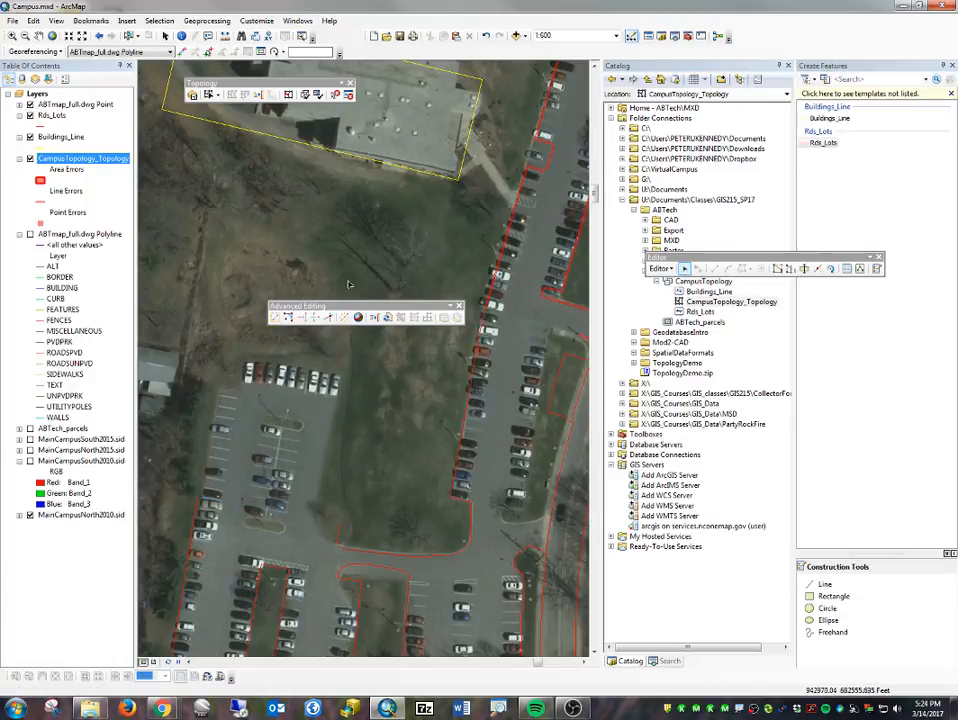
- Draw a Rds_Lots line around the northwestern parking area's western, northern and eastern edges, finishing with an arc onto the southern curb line
click(822, 584)
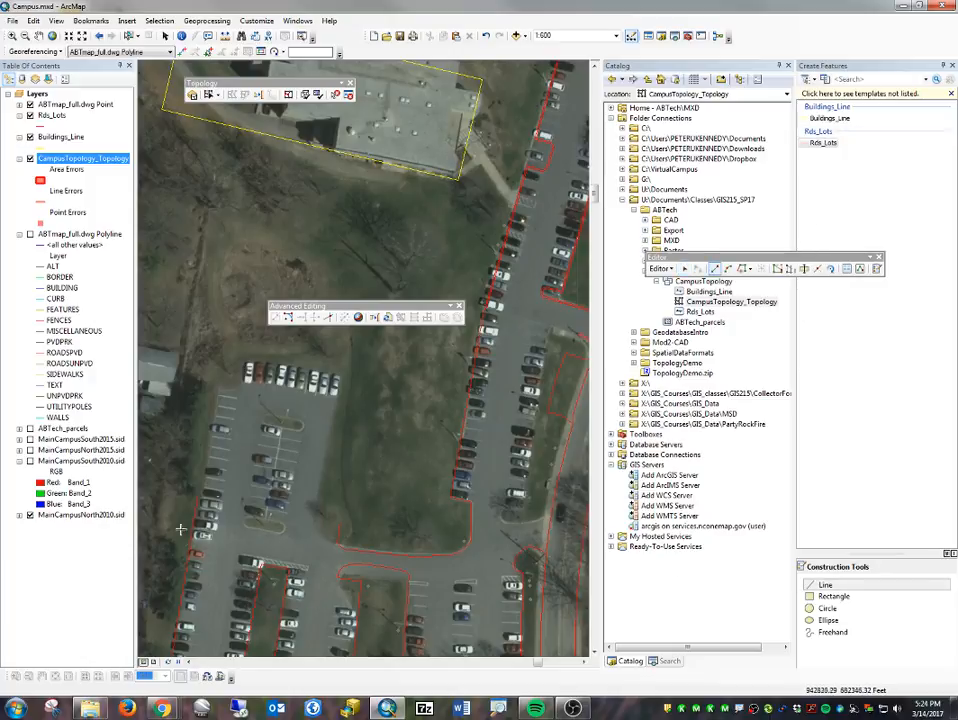
click(198, 497)
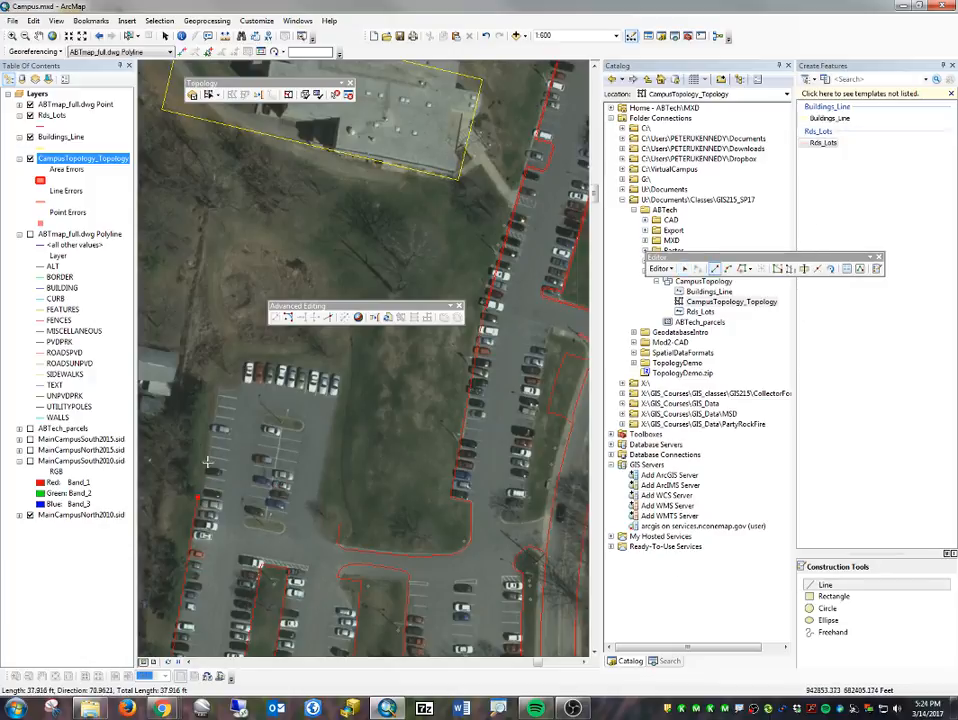
click(218, 386)
click(246, 364)
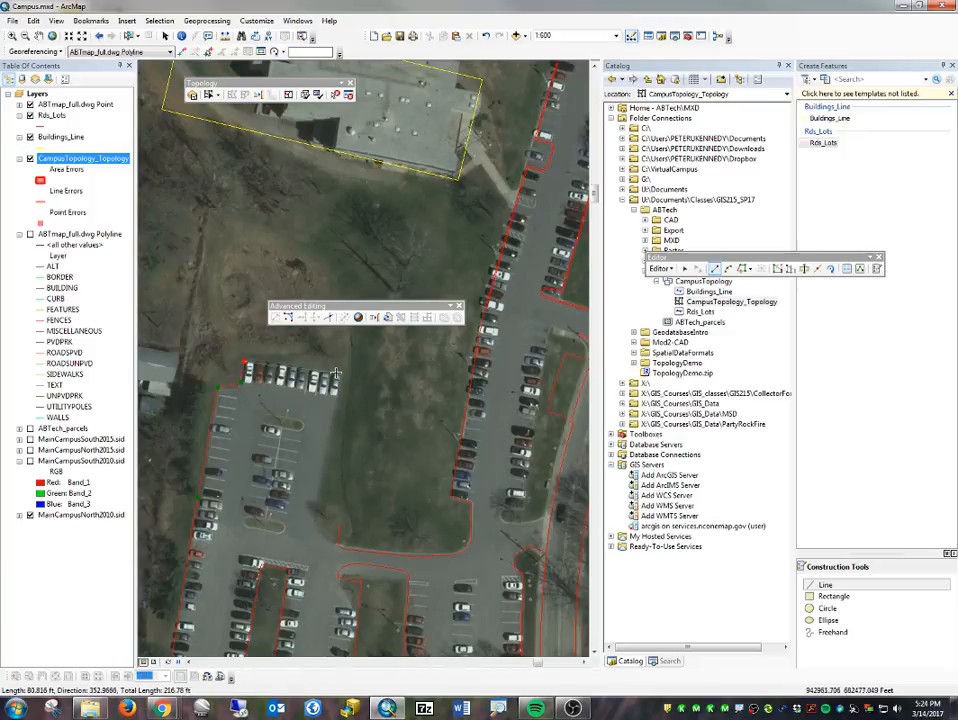
click(342, 375)
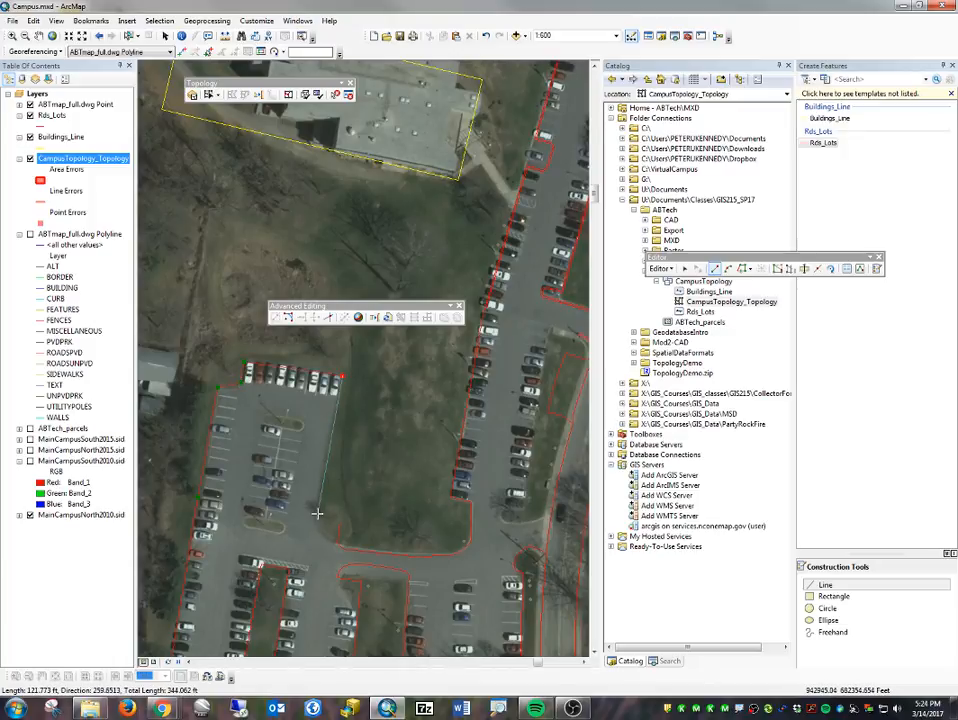
click(317, 514)
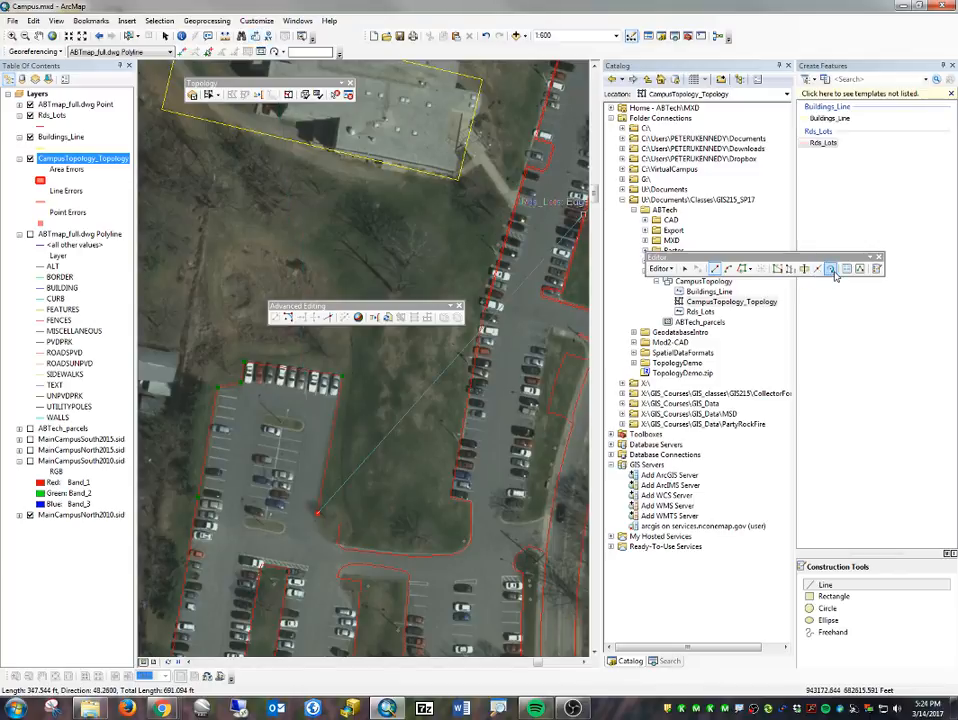
click(728, 268)
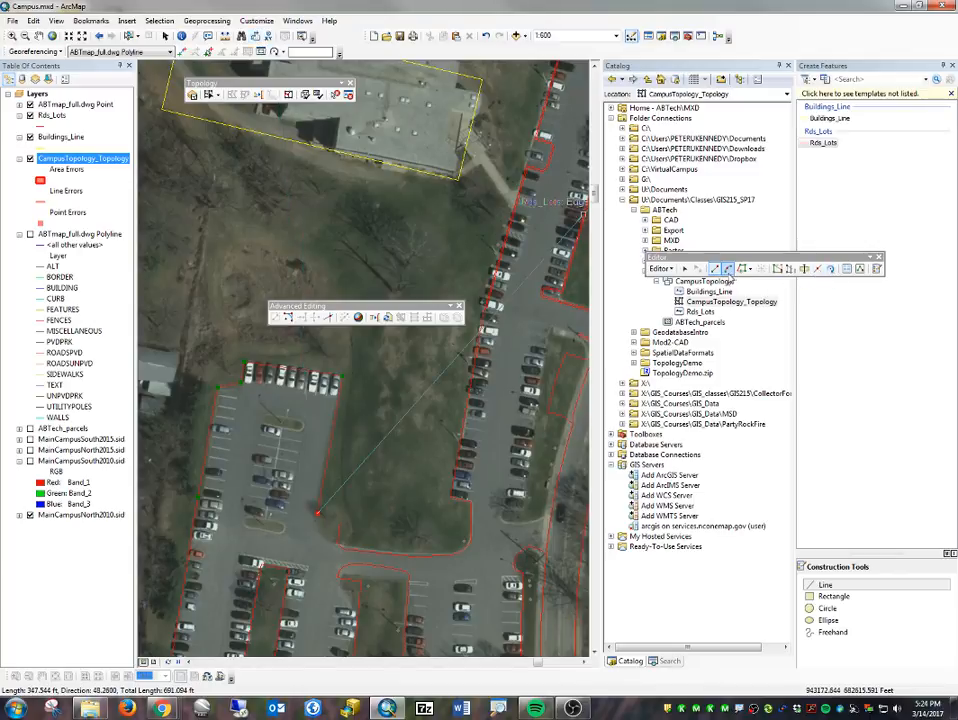
click(328, 540)
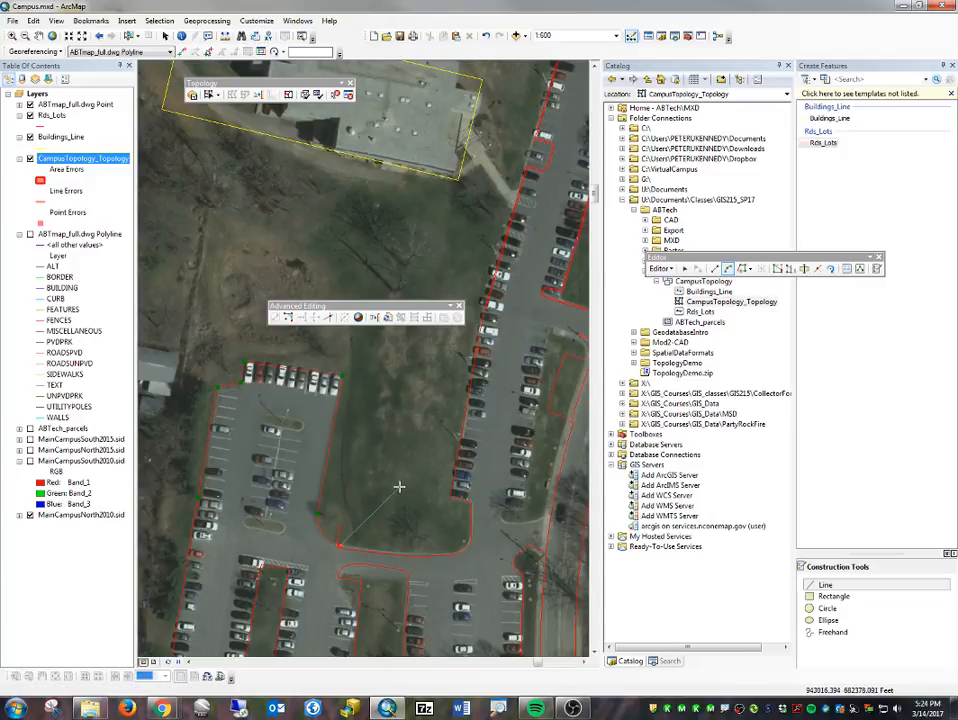
key(F2)
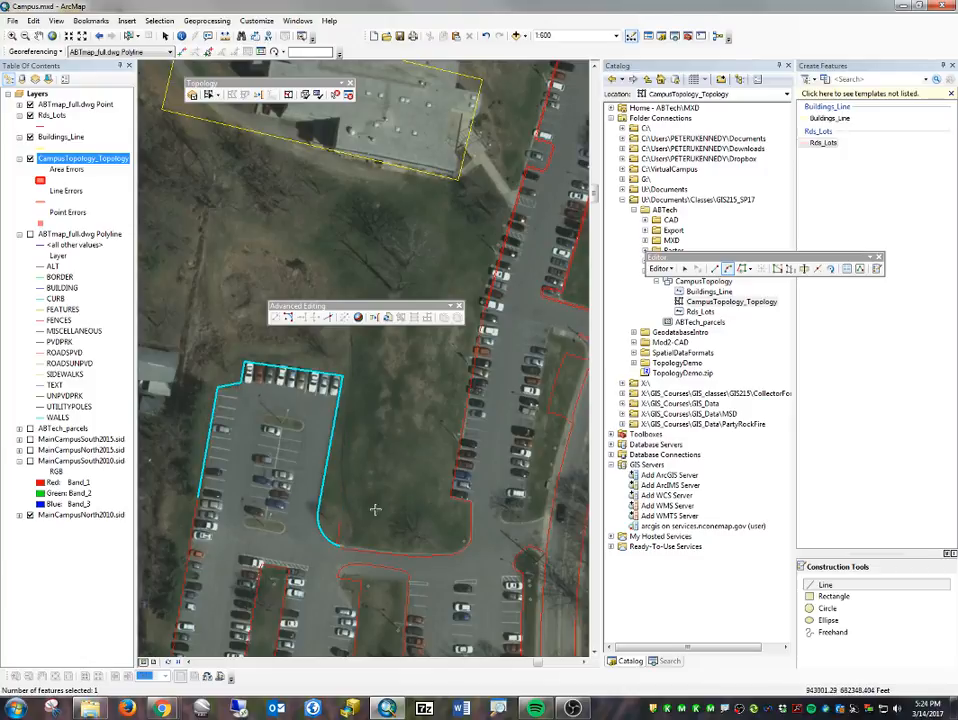
- Delete the short stray lines in the grass beside the new arc at the western end of the southern curb line
click(685, 269)
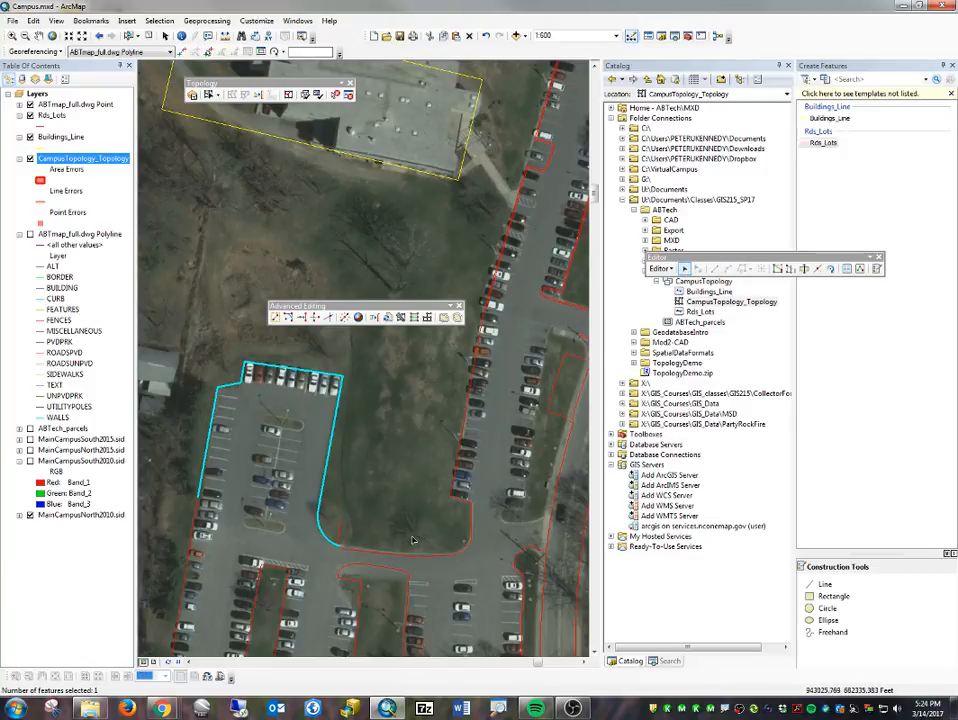
click(341, 530)
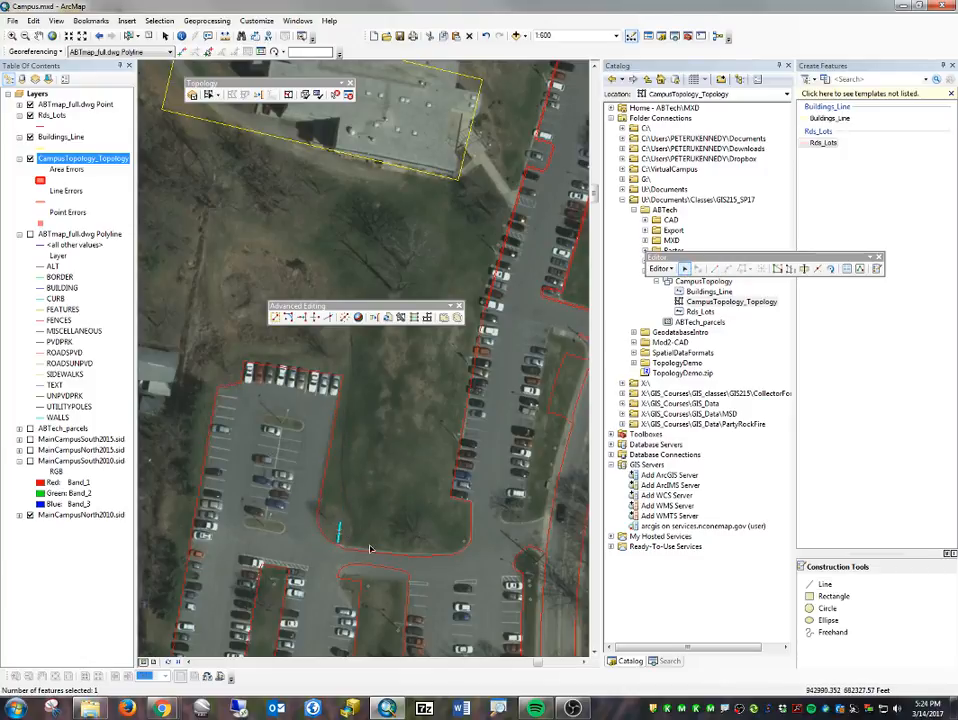
click(343, 541)
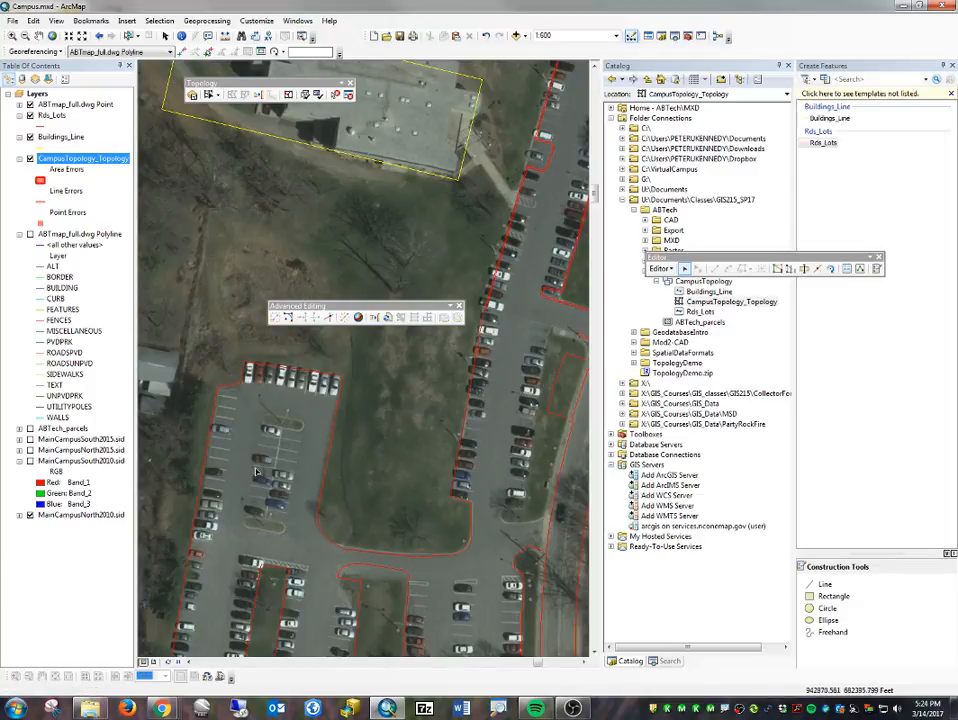
- Select the Rds_Lots lines around the grass island between the long parking row and the road
scroll(392, 523, up, 2)
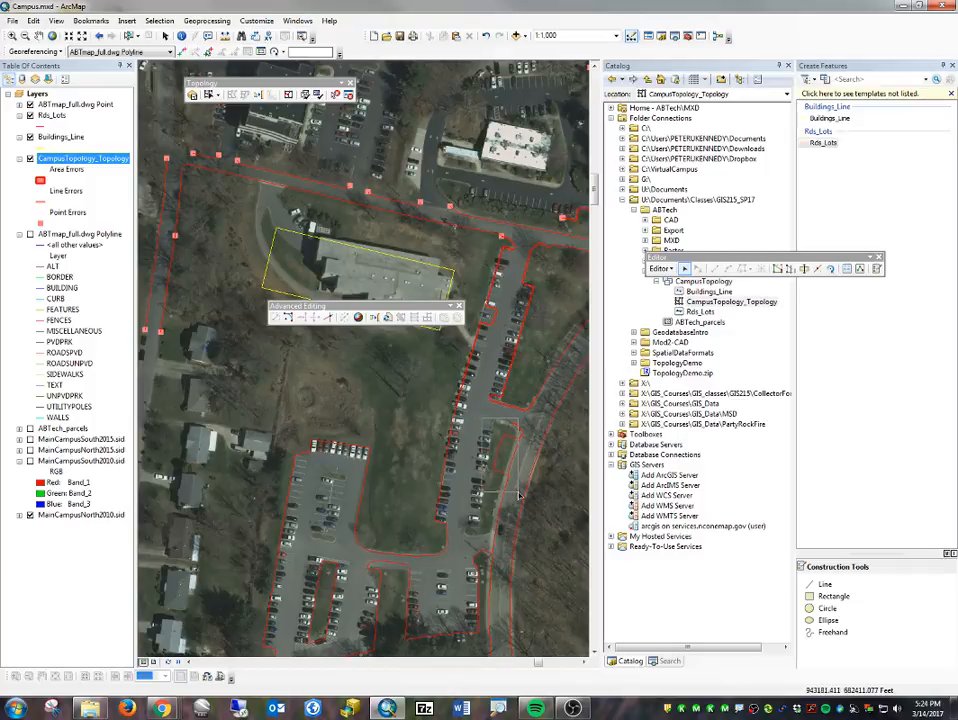
drag(519, 495, 518, 496)
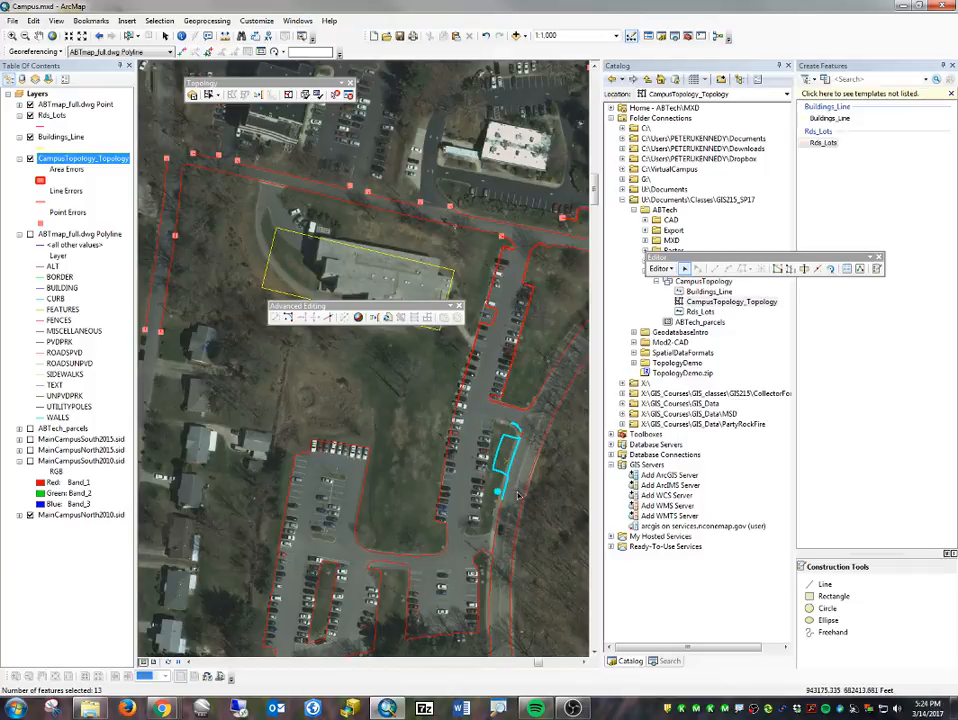
click(521, 427)
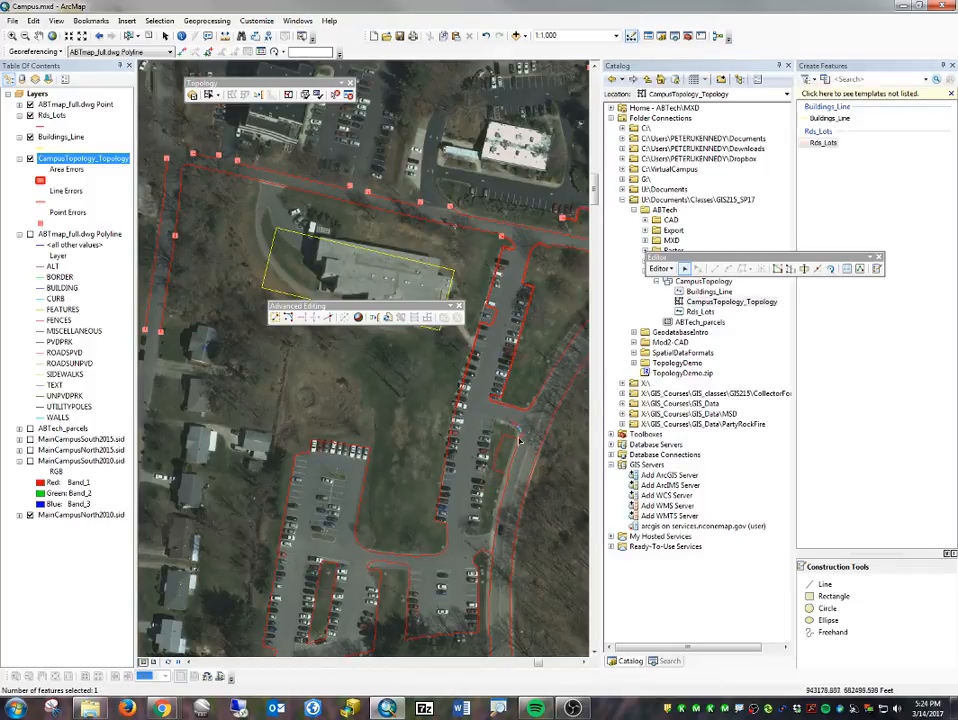
drag(524, 426, 513, 439)
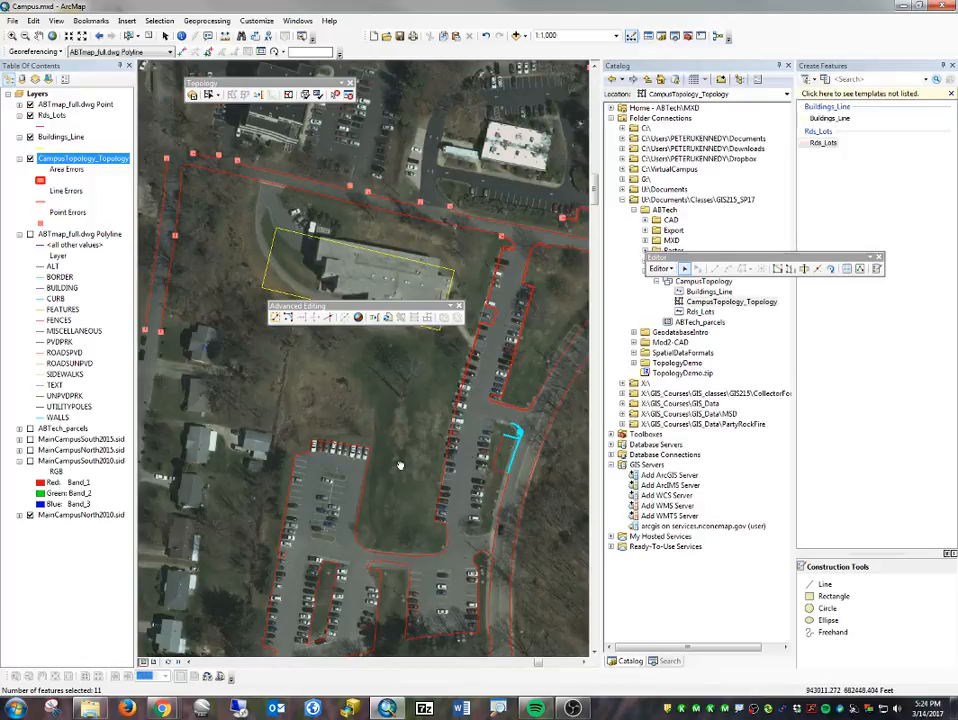
- Select the road lines at the northwestern street corner, and clear that selection
drag(399, 465, 347, 404)
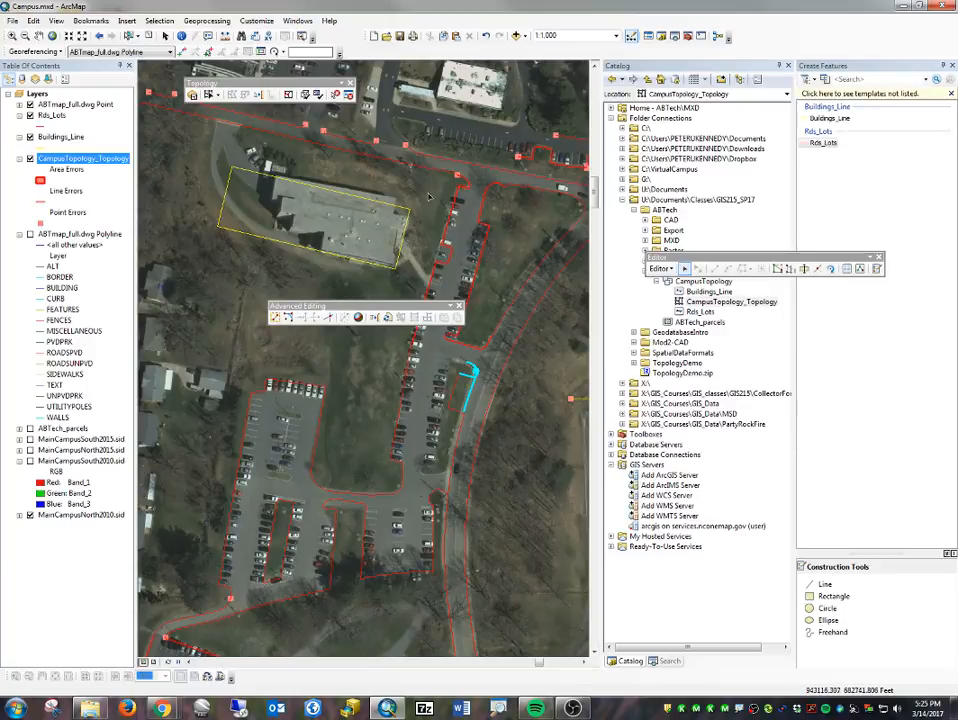
drag(157, 235, 247, 585)
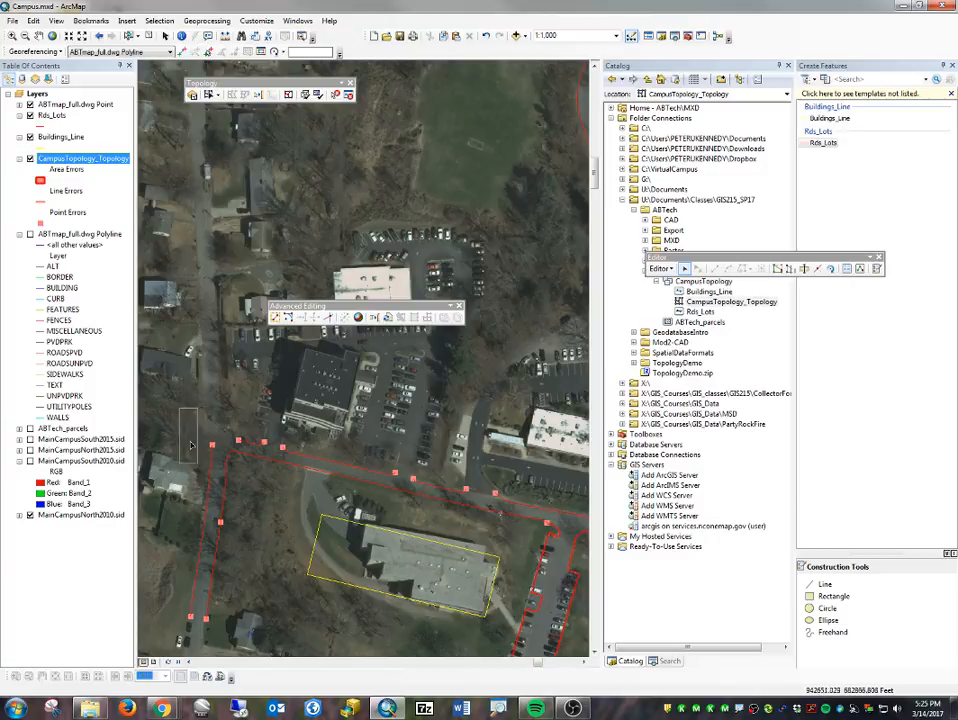
drag(192, 444, 271, 617)
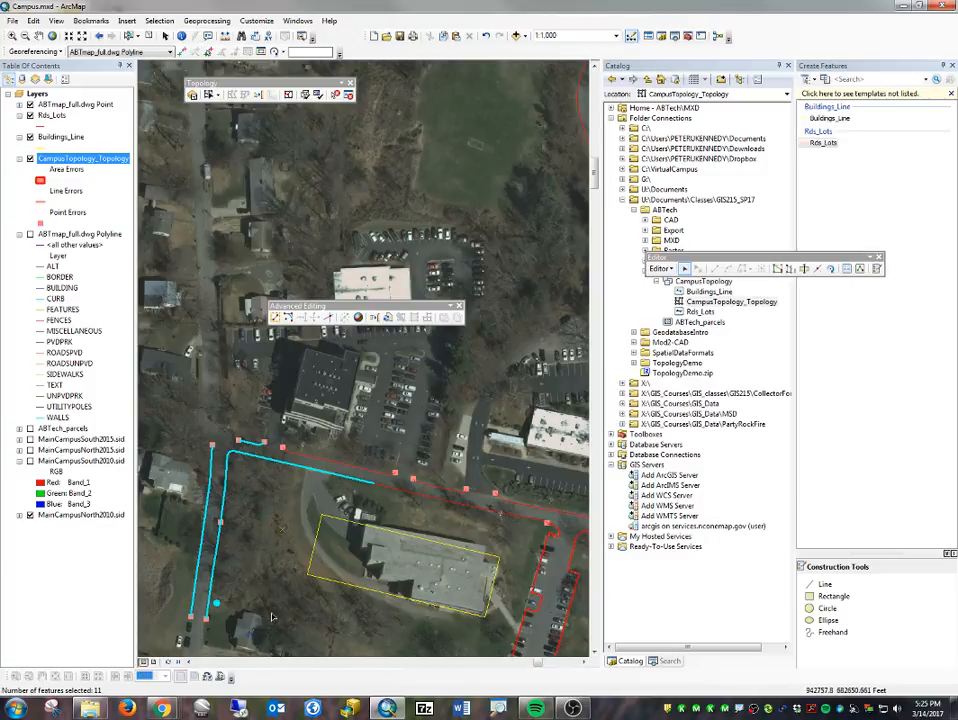
drag(484, 586, 257, 583)
drag(196, 435, 377, 228)
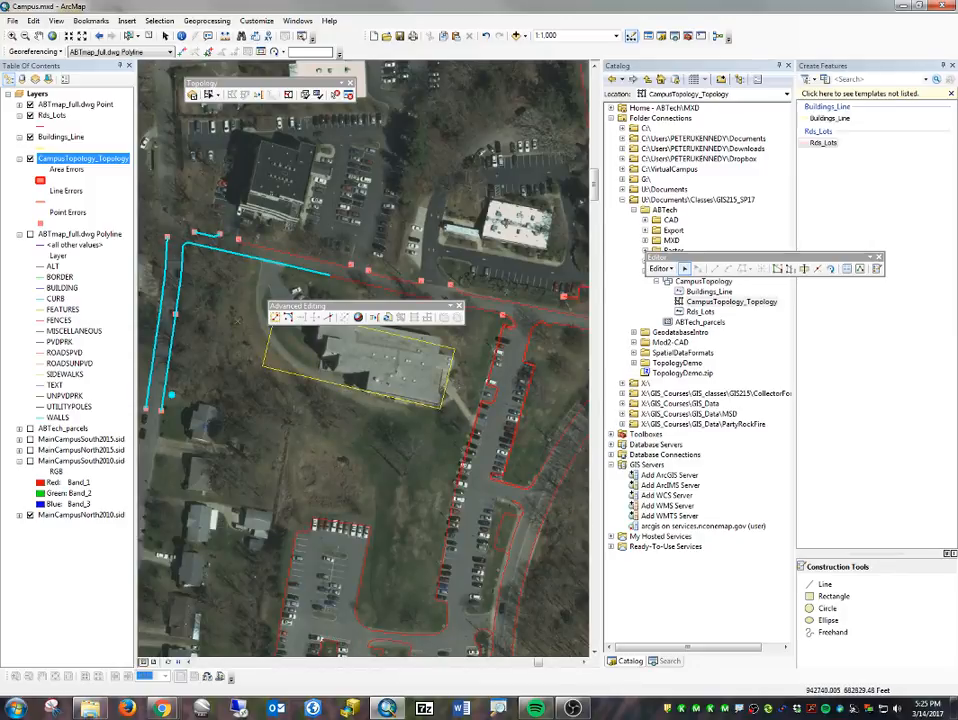
click(190, 384)
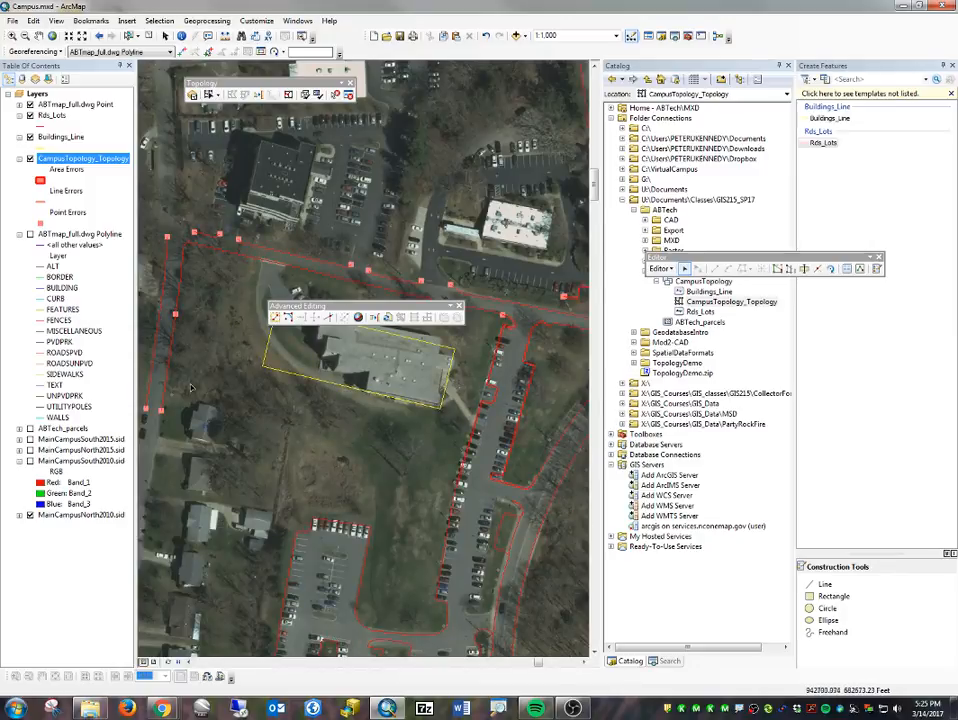
- Hide the ABTmap_full.dwg Point layer and delete the road lines at the northwestern street corner and along the street north of the building
click(31, 105)
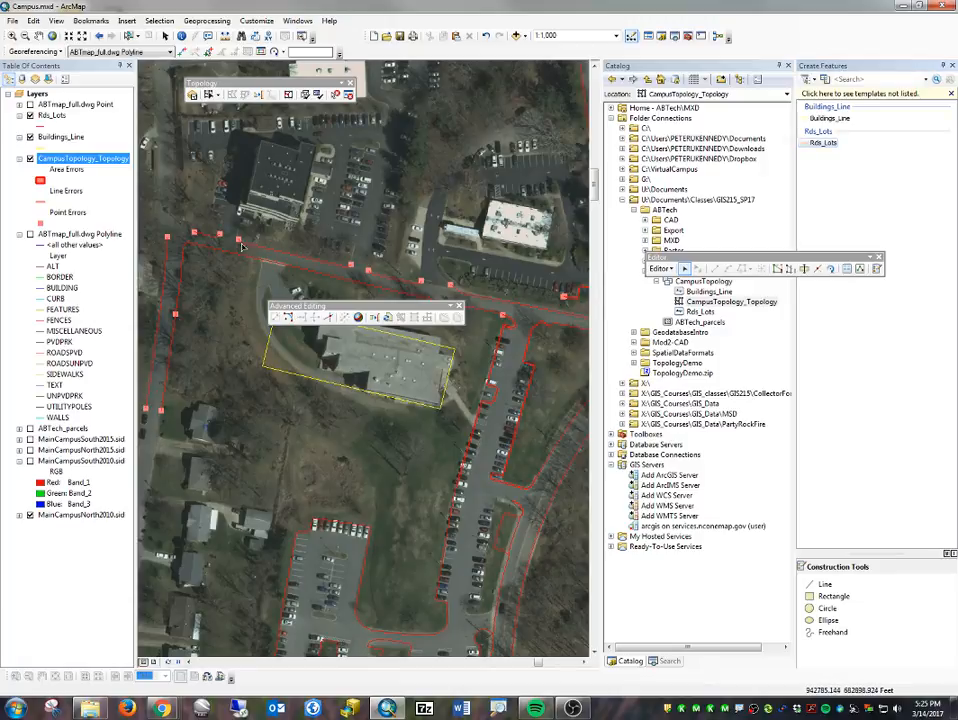
click(183, 184)
key(Delete)
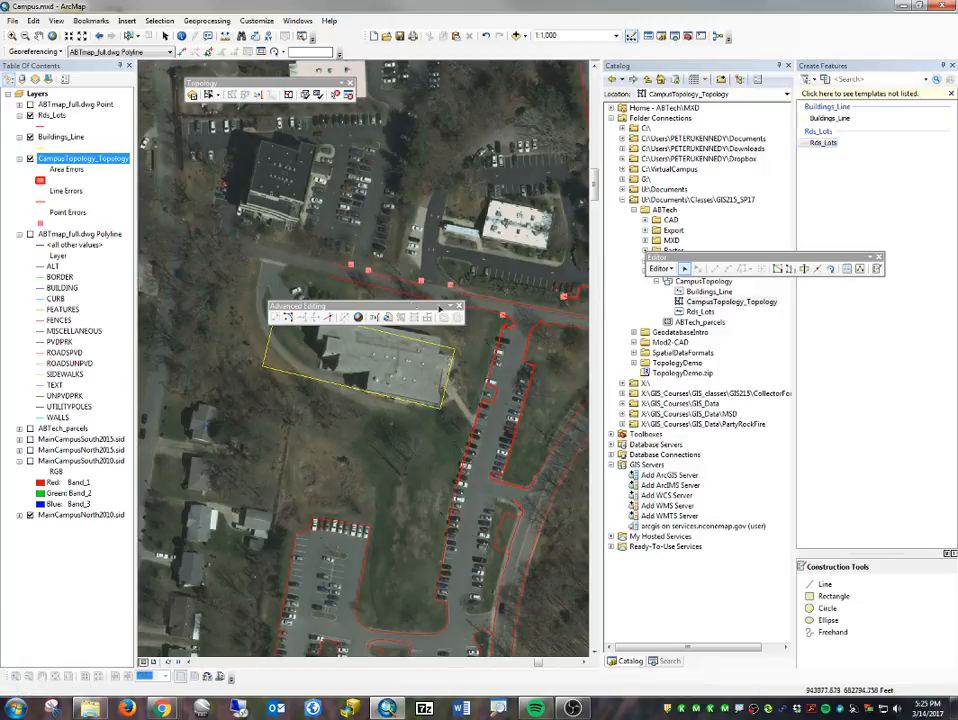
click(484, 297)
key(Delete)
- Delete the outlines of the small parking area and its curb north of the street, opposite the long parking row's entrance
drag(546, 337, 466, 479)
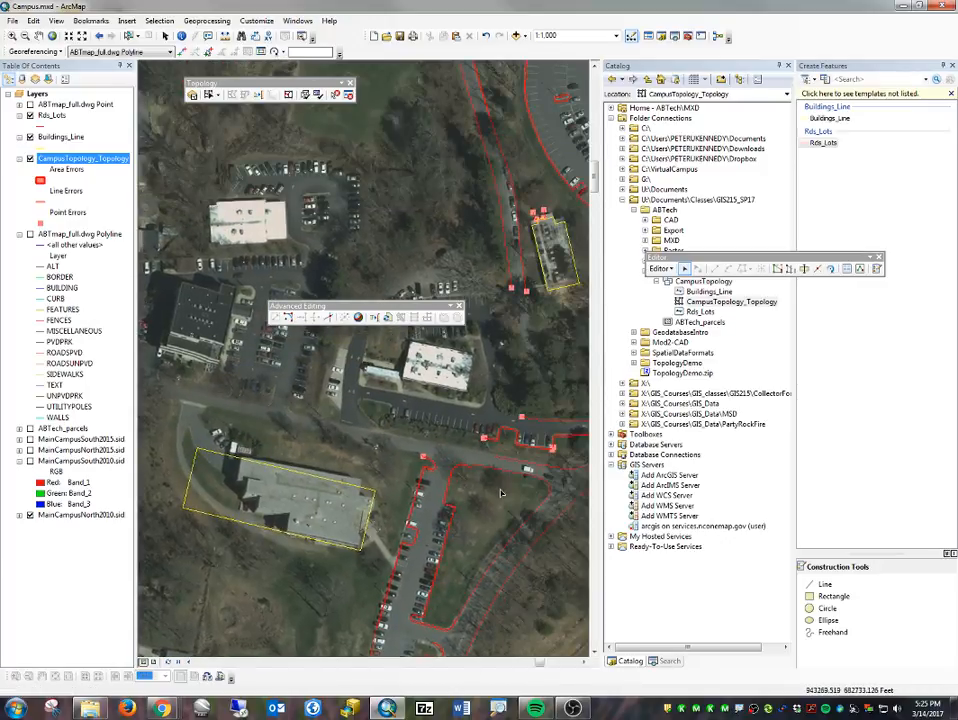
drag(551, 406, 401, 391)
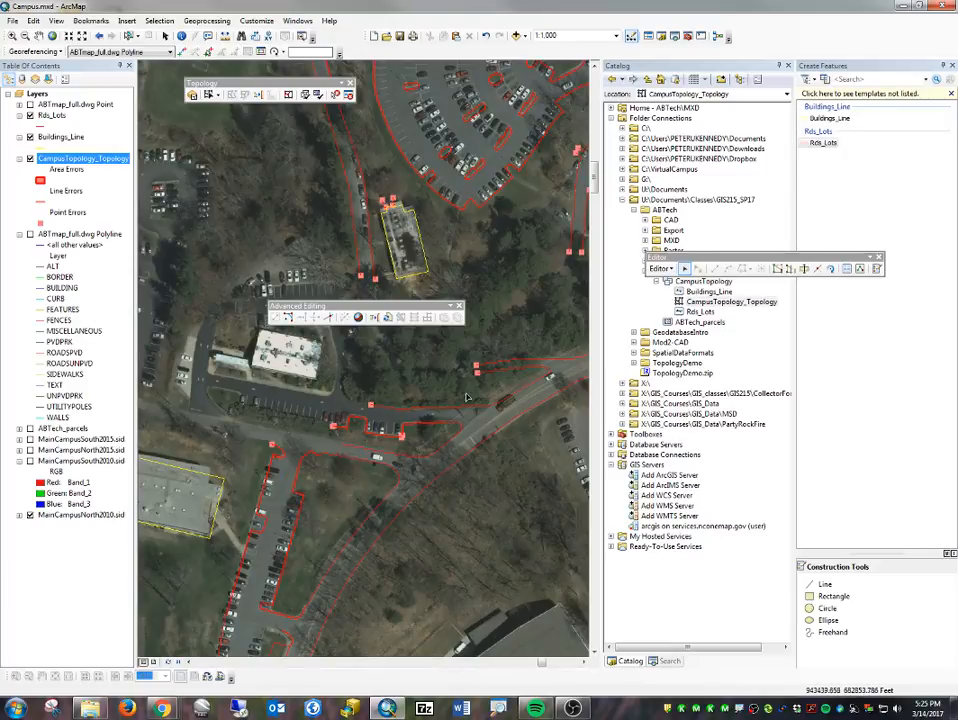
drag(320, 395, 450, 436)
key(Delete)
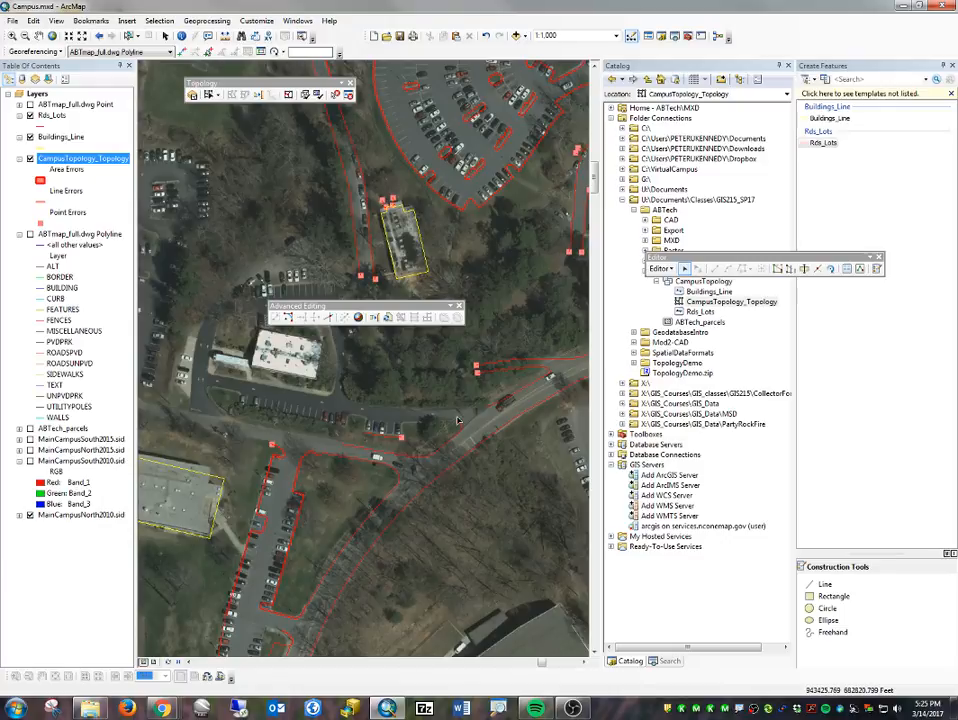
click(373, 437)
key(Delete)
- Delete the driveway lines branching off the northern edge of the main road, east of the small parking area
click(499, 378)
key(Delete)
drag(534, 352, 569, 368)
key(Delete)
- Extend the short road edge line across the driveway opening to meet the main road's northern edge line
click(458, 434)
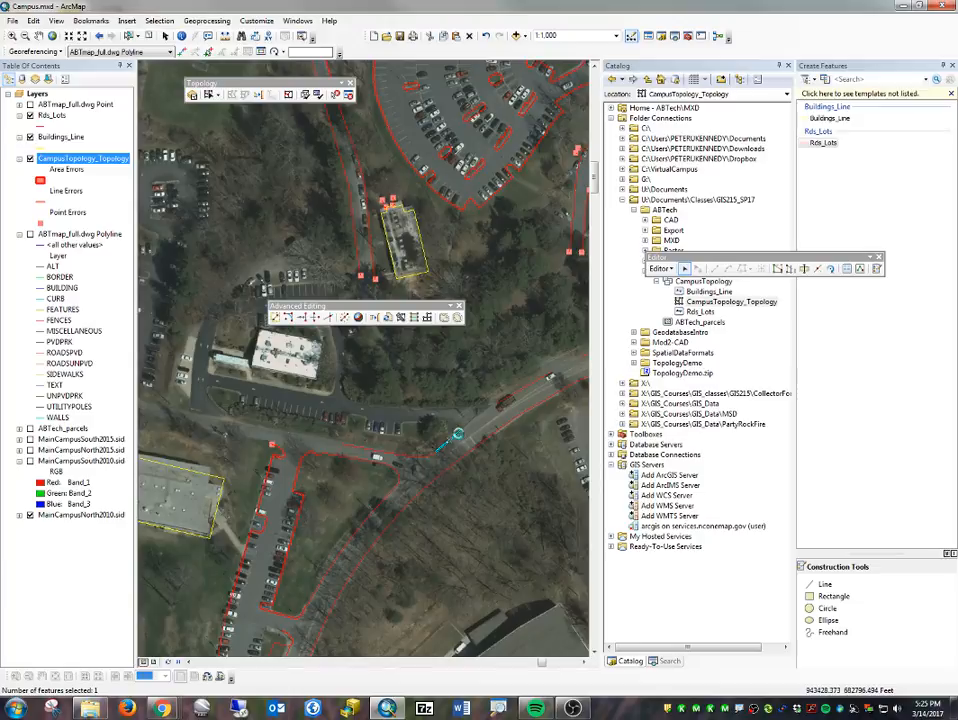
double_click(458, 434)
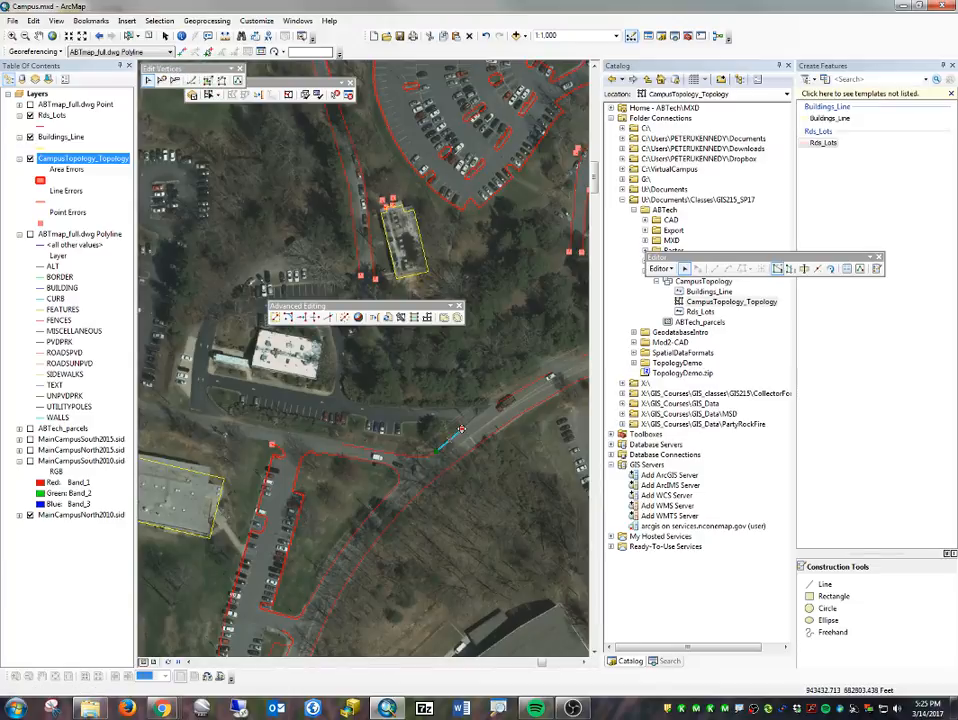
click(508, 430)
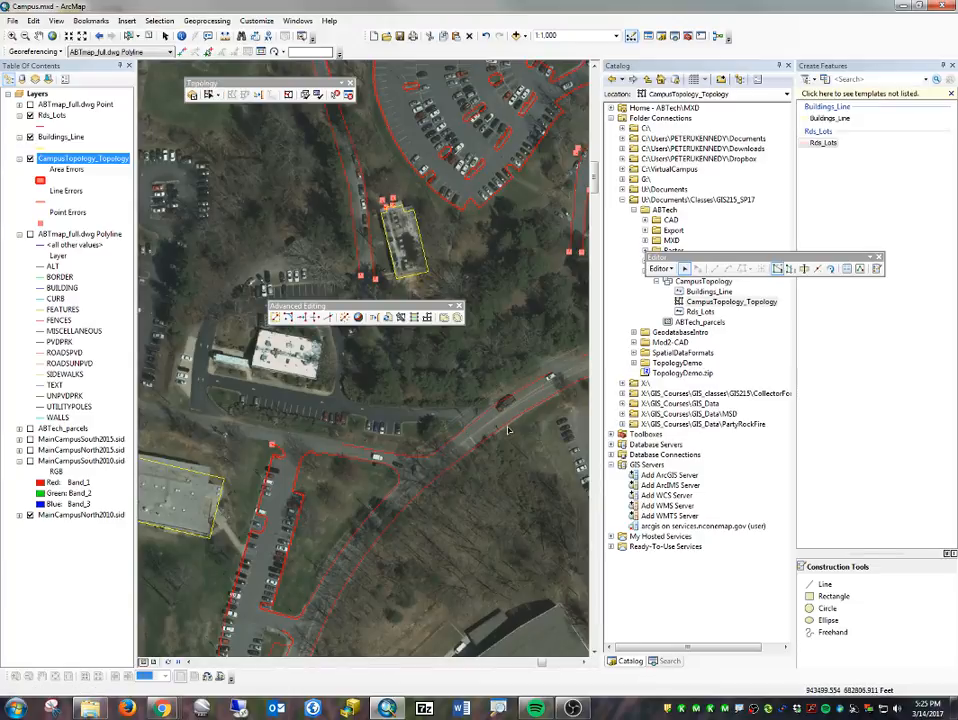
- Extend the main road's northern edge line eastward across the gap, snapping its end vertex to the next Rds_Lots endpoint
scroll(495, 409, up, 5)
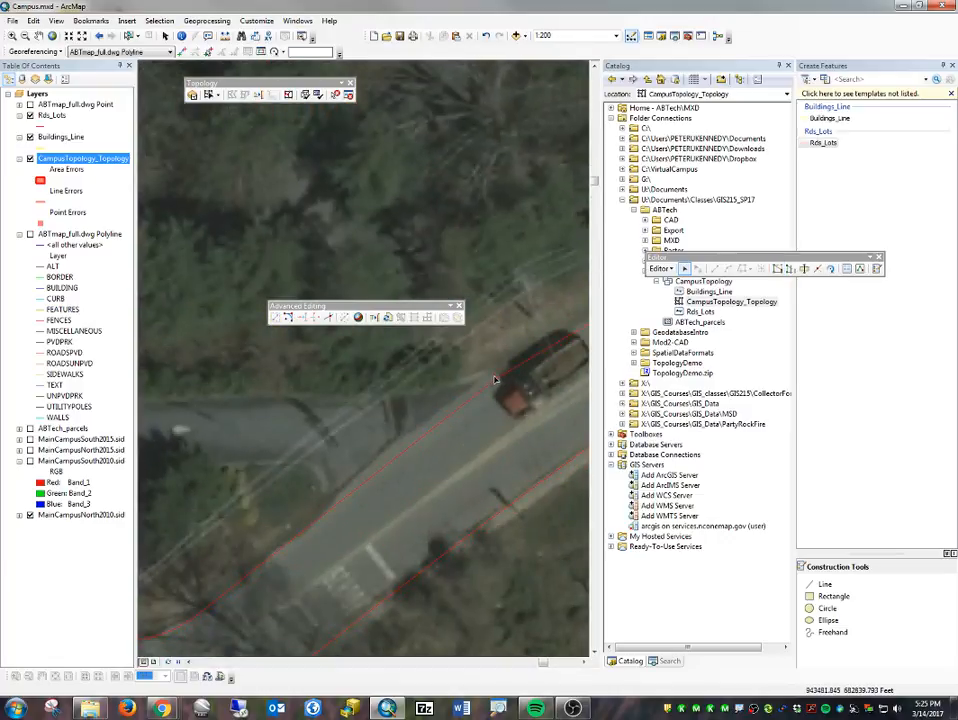
scroll(376, 462, down, 5)
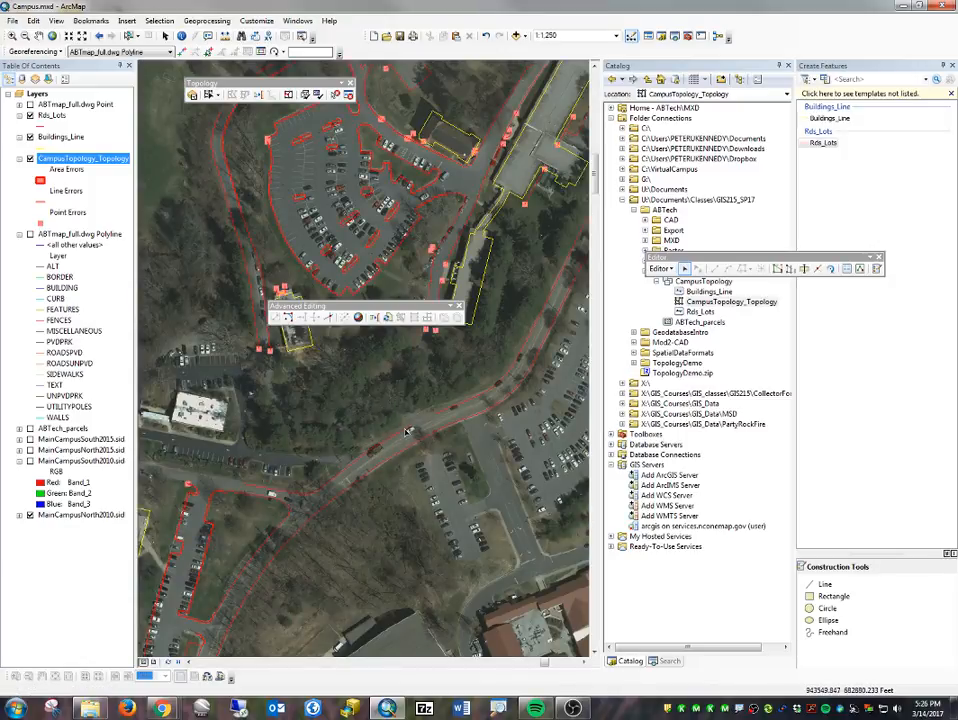
double_click(407, 432)
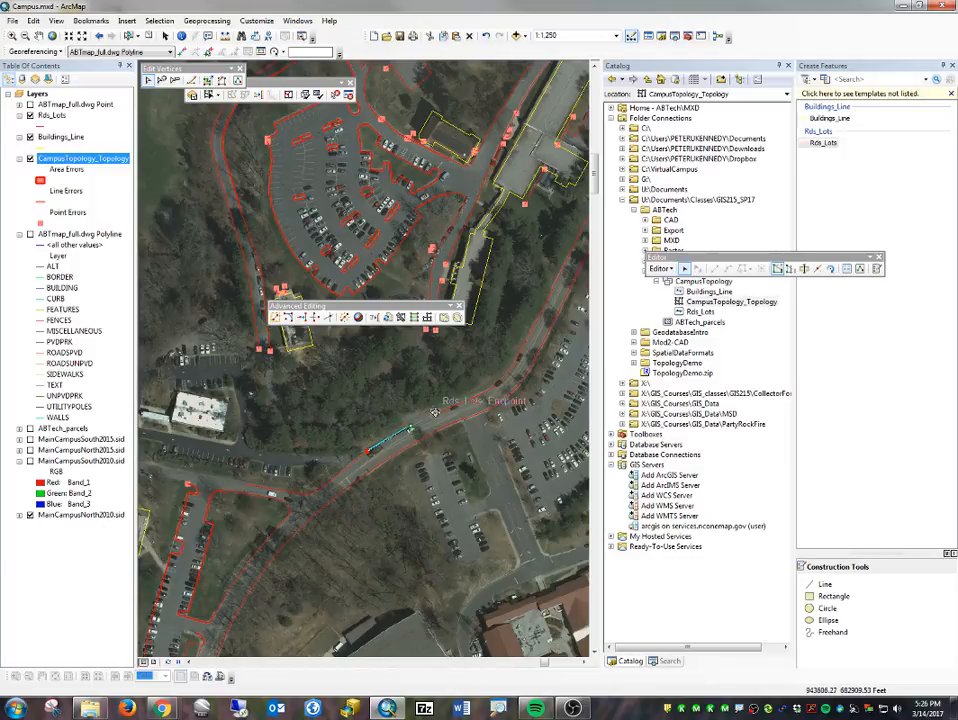
click(440, 430)
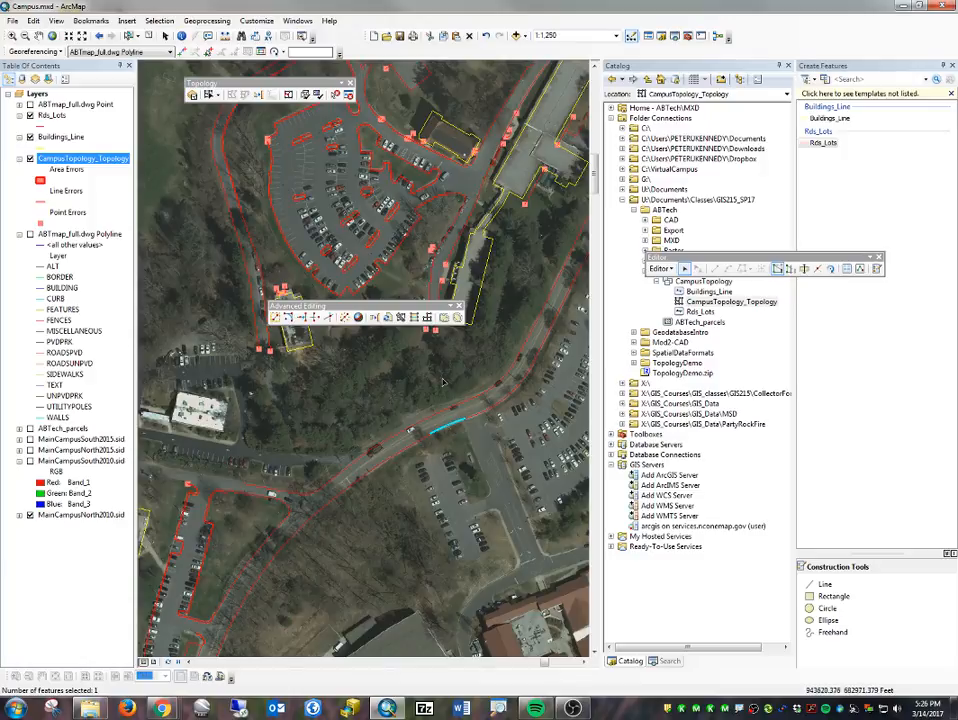
- Turn on the MainCampusNorth2015.sid imagery to compare the northern campus lines with the newer aerial photo
drag(390, 225, 310, 413)
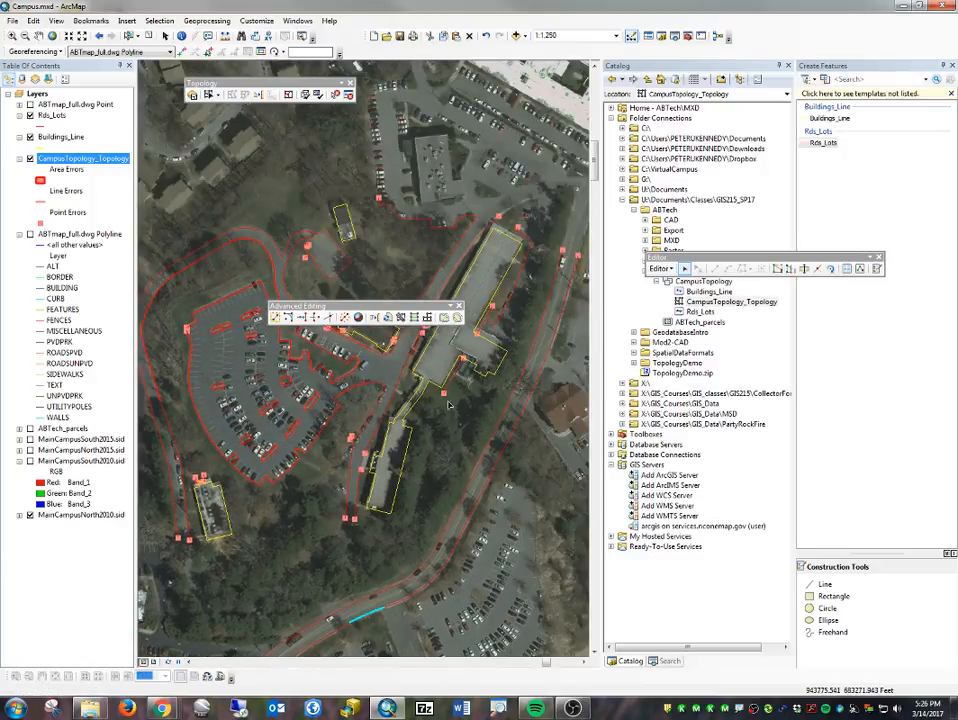
drag(448, 402, 393, 497)
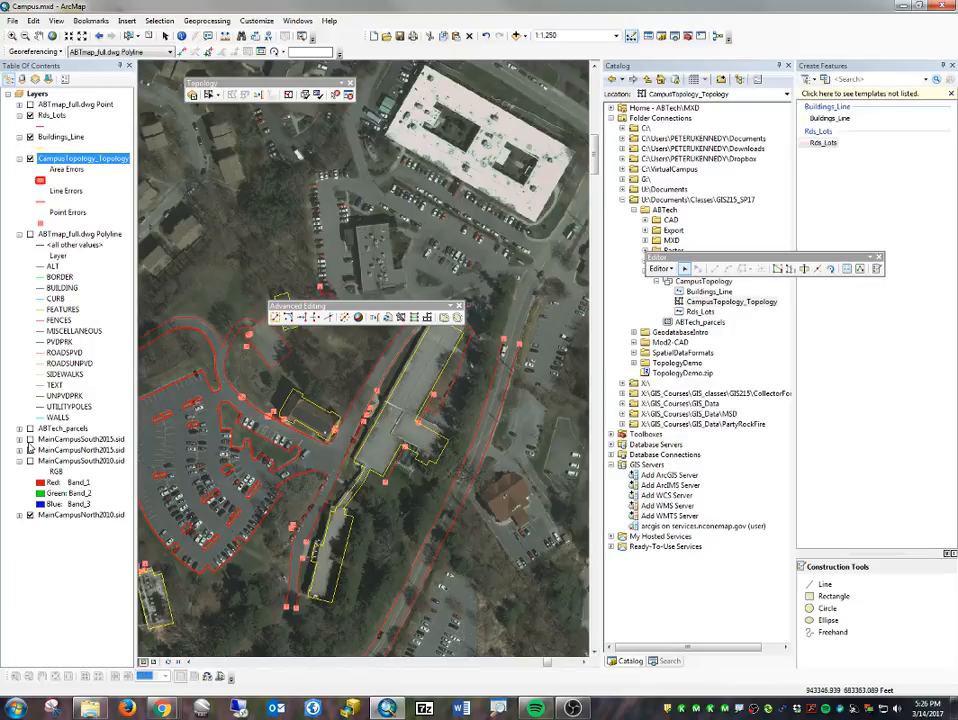
click(30, 450)
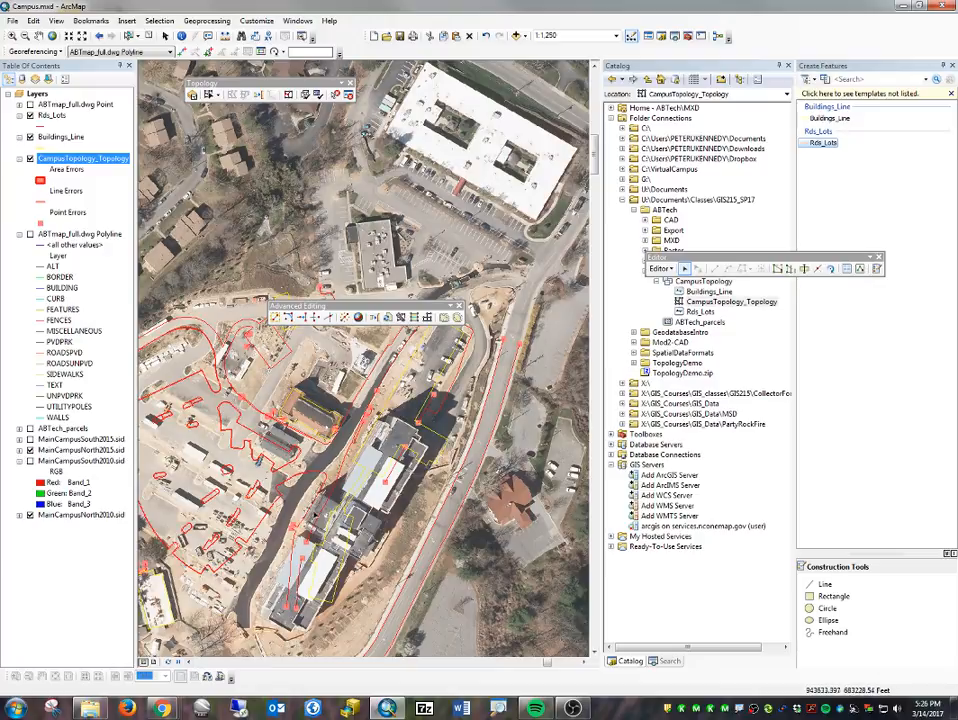
- Delete the outdated rounded parking lot lines, its islands and the small building southwest of it, leaving the western road edges out of the selection
drag(230, 536, 423, 510)
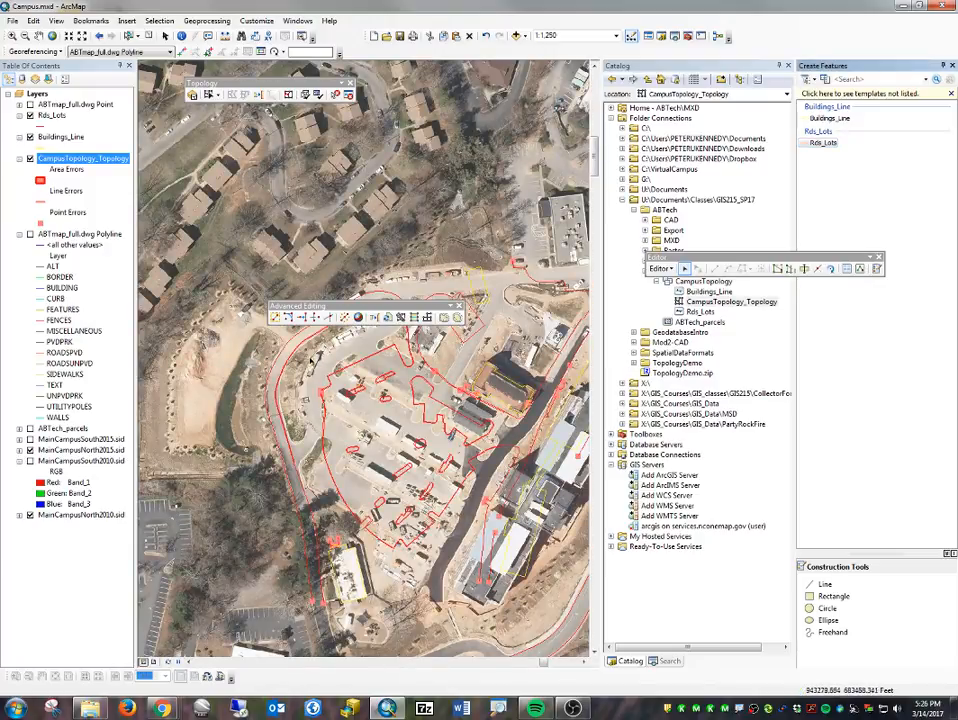
drag(404, 465, 450, 553)
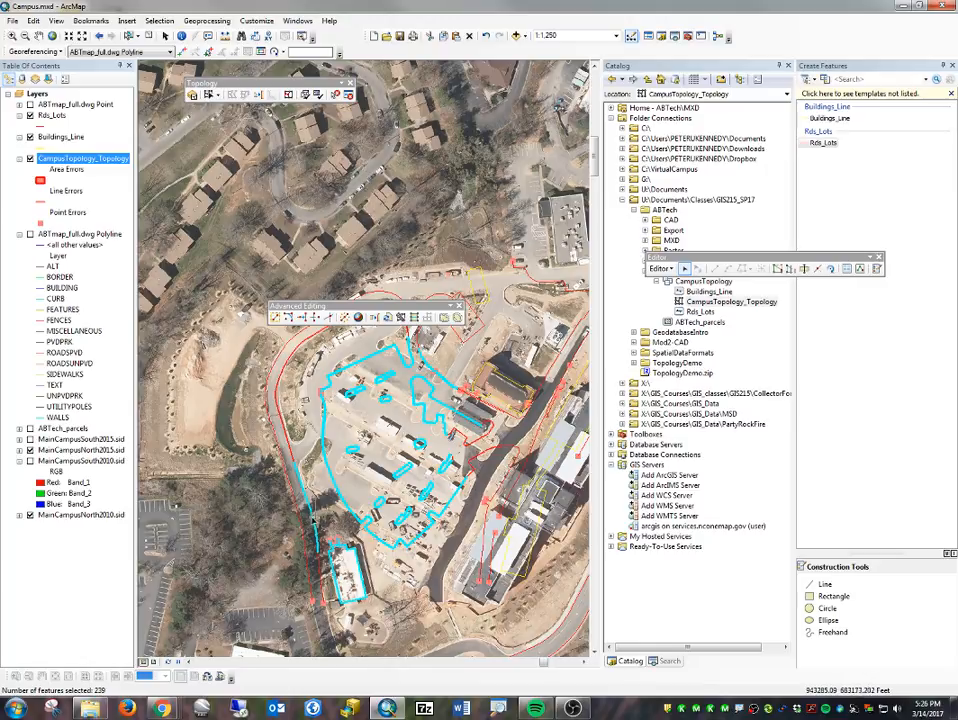
shift+click(314, 512)
shift+click(345, 497)
key(Delete)
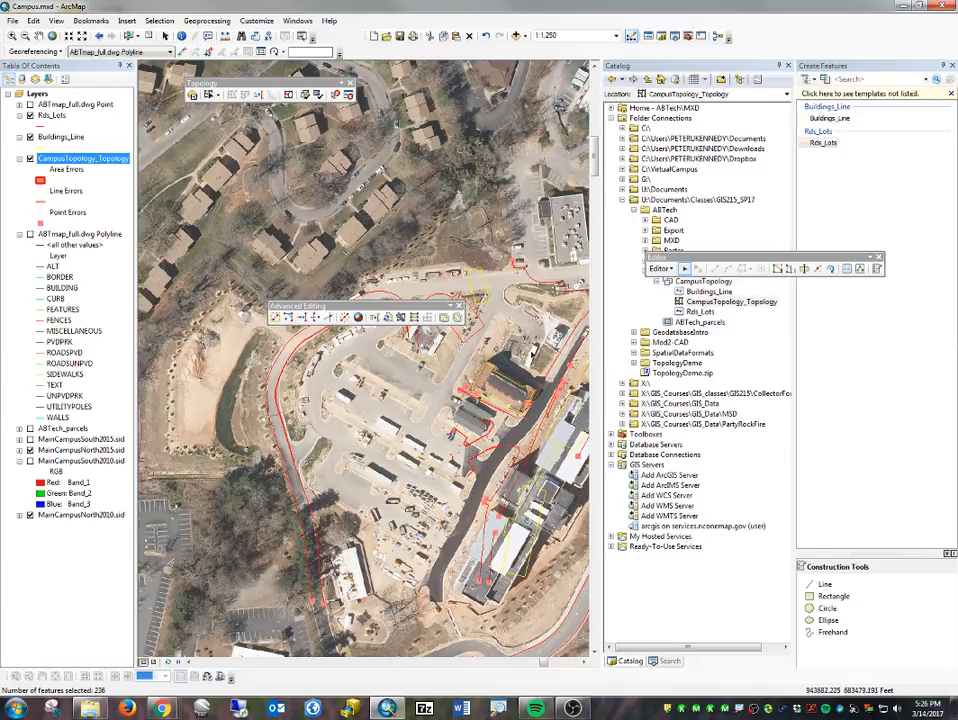
- Delete the outdated Rds_Lots lines at the parking lot's northern entrance and along the road junction to its east
drag(518, 351, 466, 435)
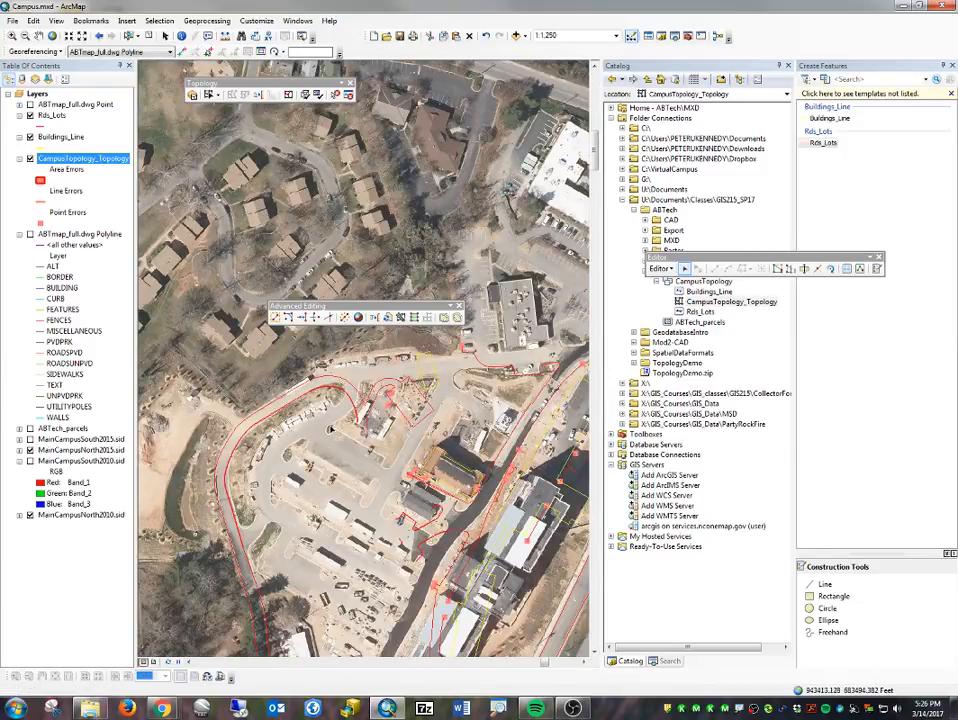
drag(317, 364, 414, 443)
key(Delete)
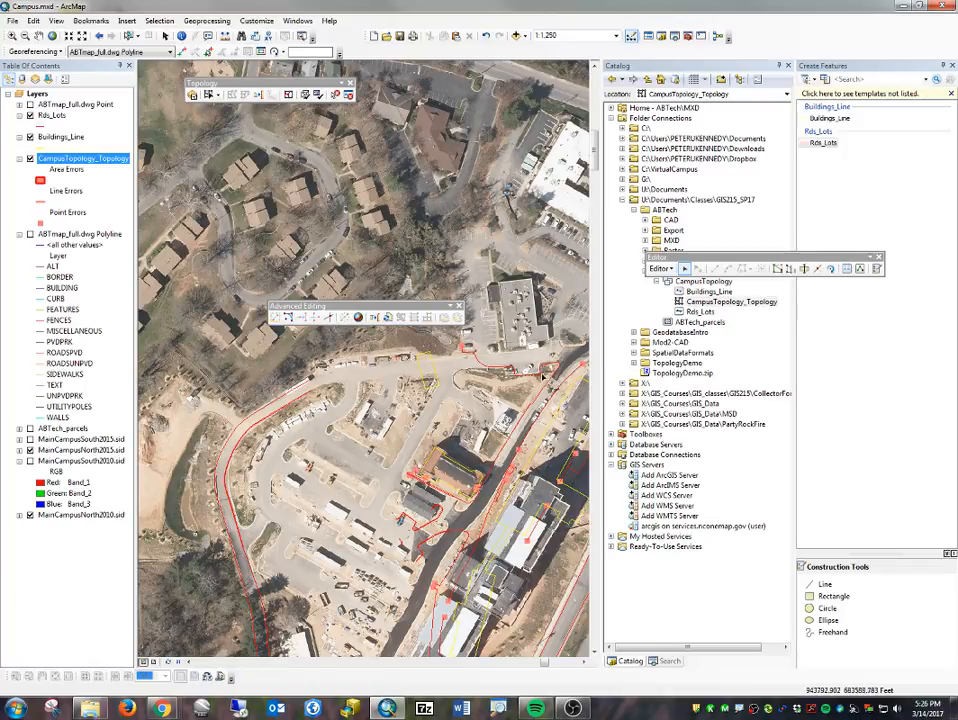
drag(480, 353, 542, 378)
key(Delete)
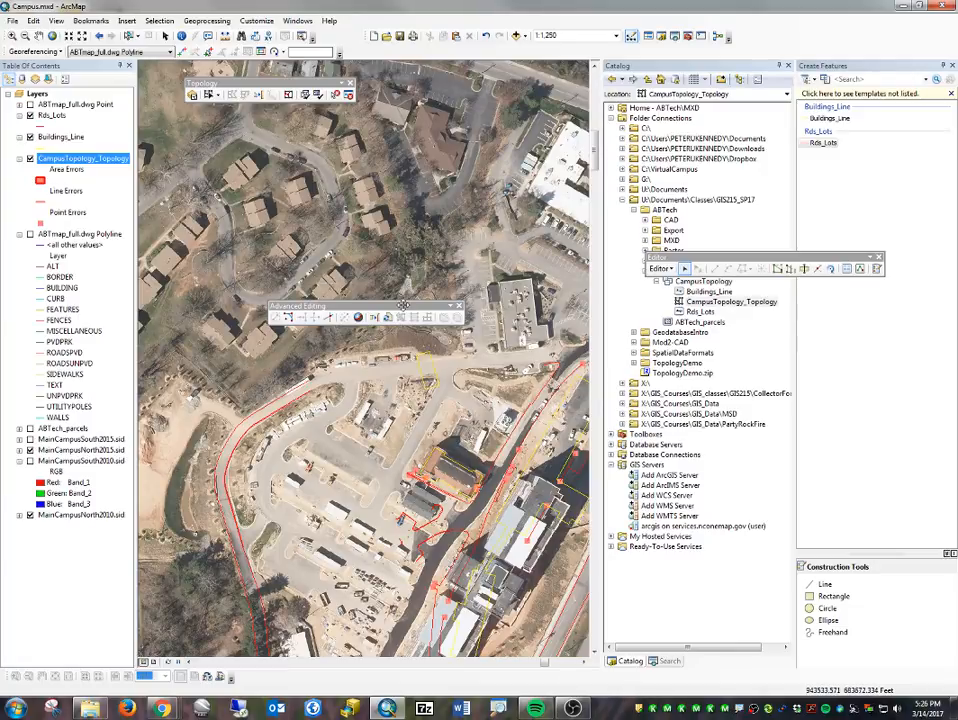
- Save the edits and stop the editing session
drag(403, 305, 326, 211)
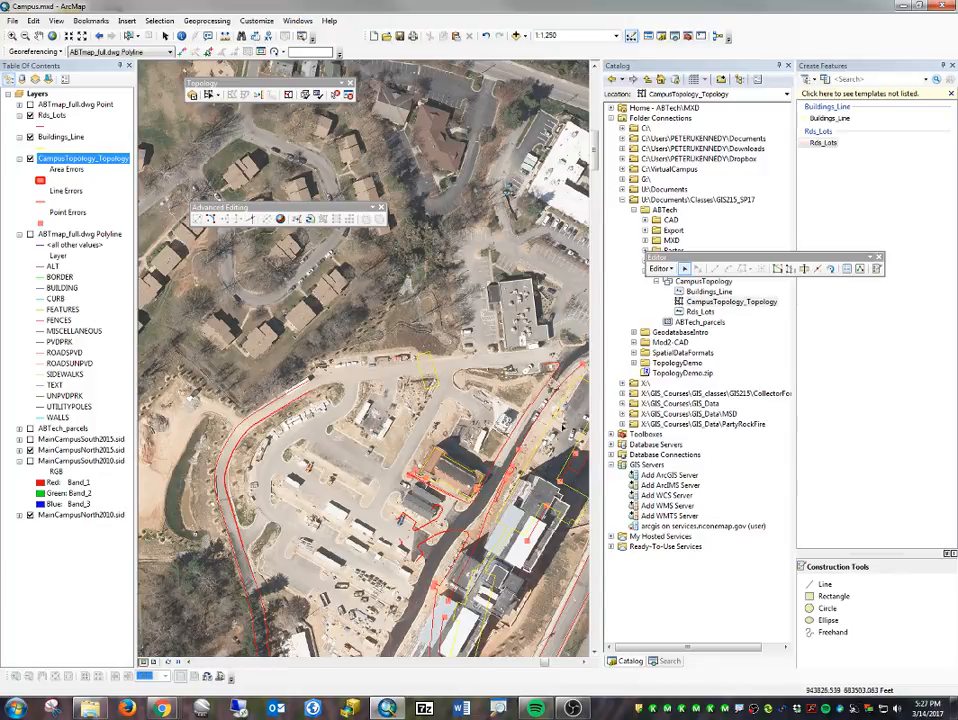
drag(561, 425, 302, 407)
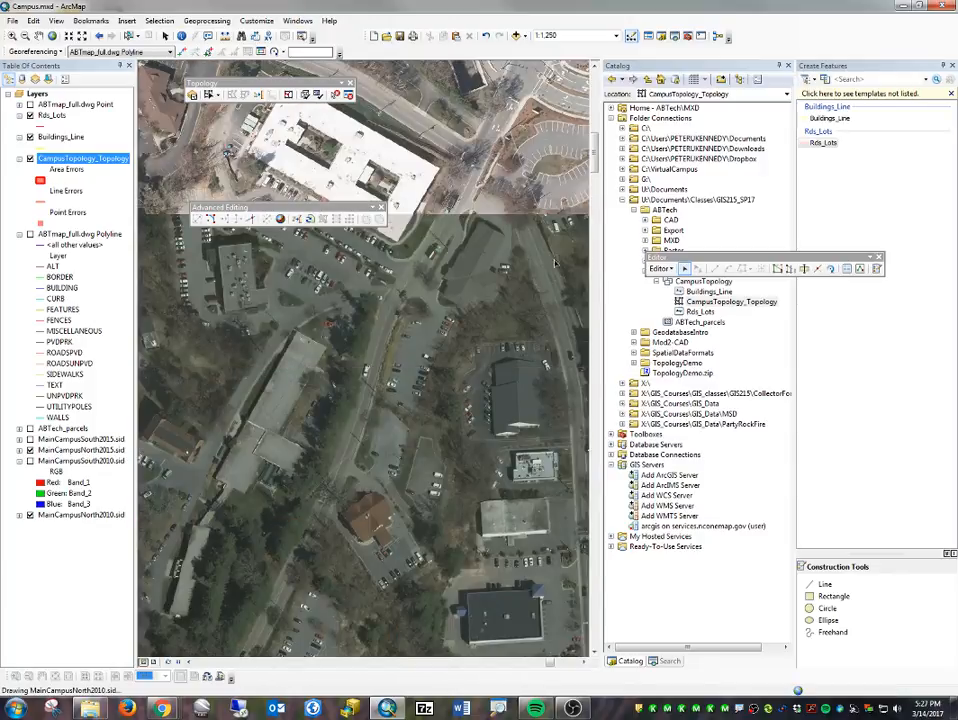
click(658, 269)
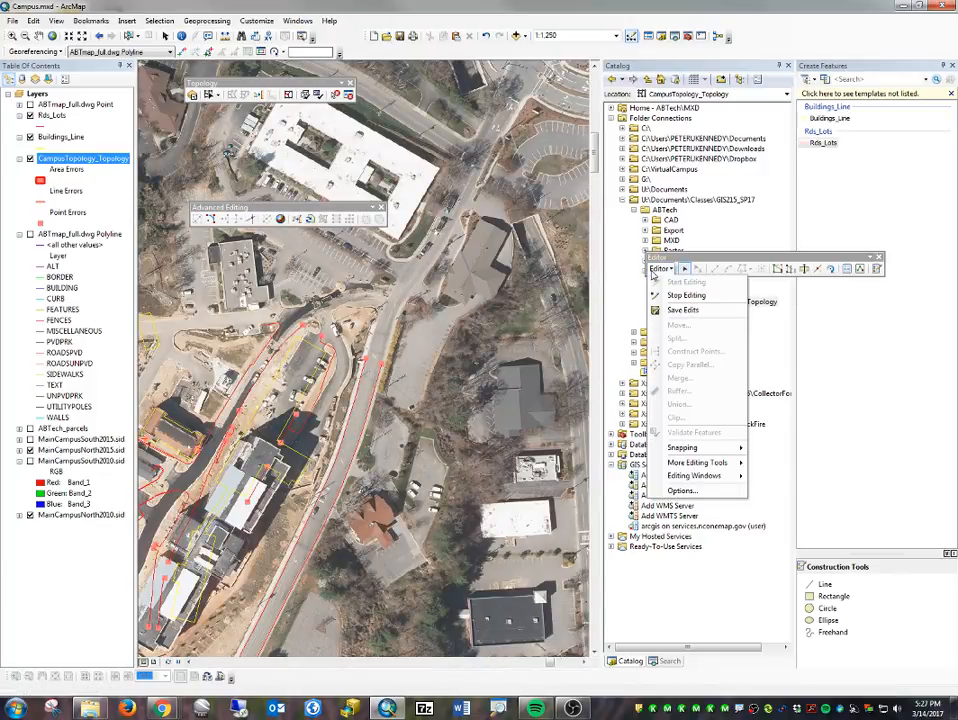
click(675, 314)
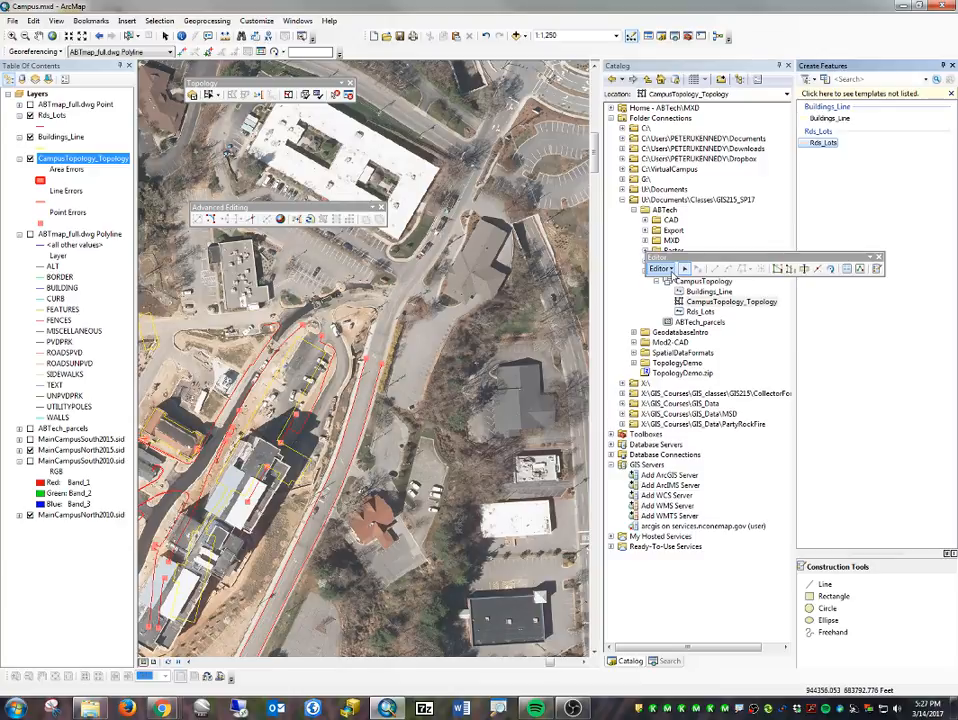
click(661, 269)
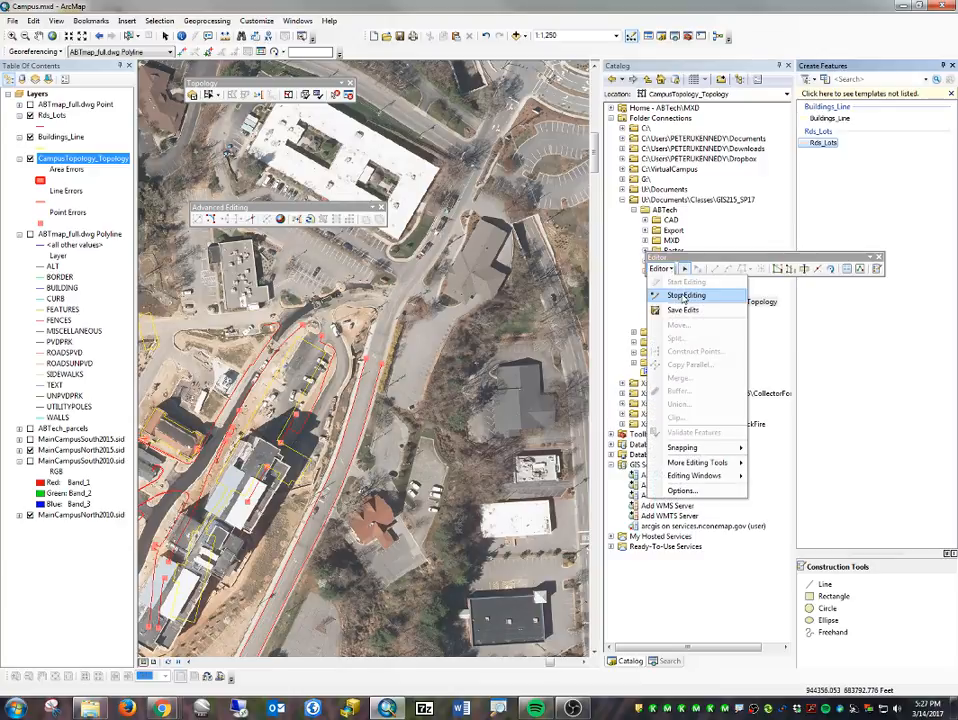
click(685, 296)
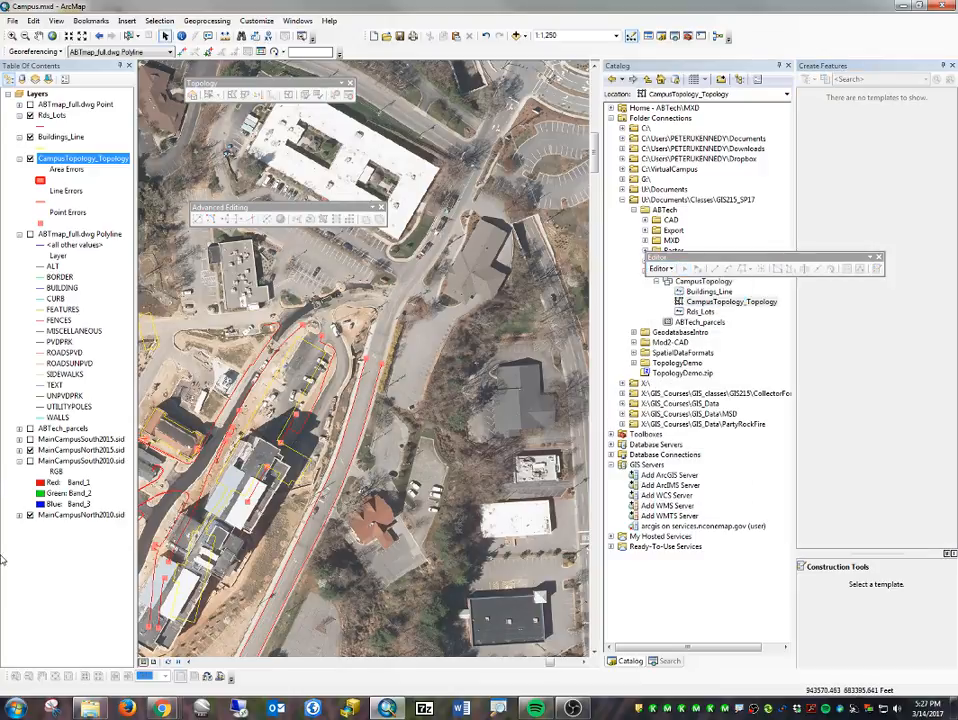